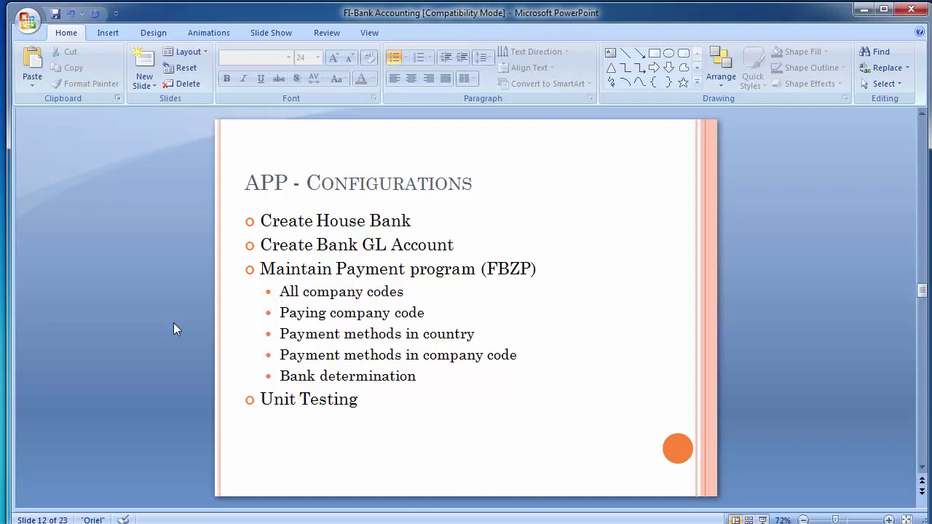
Scroll to slide 13 'Create House Bank', which shows the IMG path and transaction FI12.
{"action": "scroll", "coordinate": [173, 324], "scroll_direction": "down", "scroll_amount": 1}
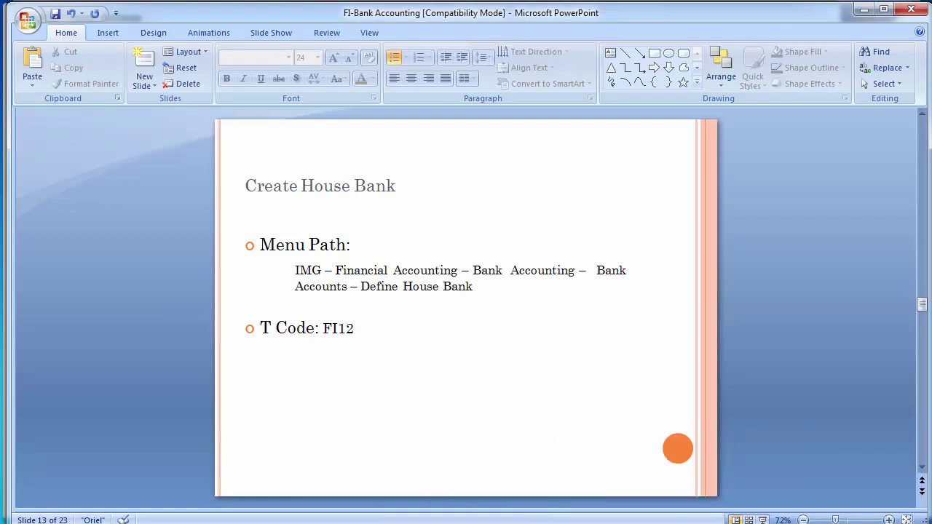
Switch from the slides back to SAP Easy Access and run transaction SPRO.
{"action": "mouse_move", "coordinate": [278, 523]}
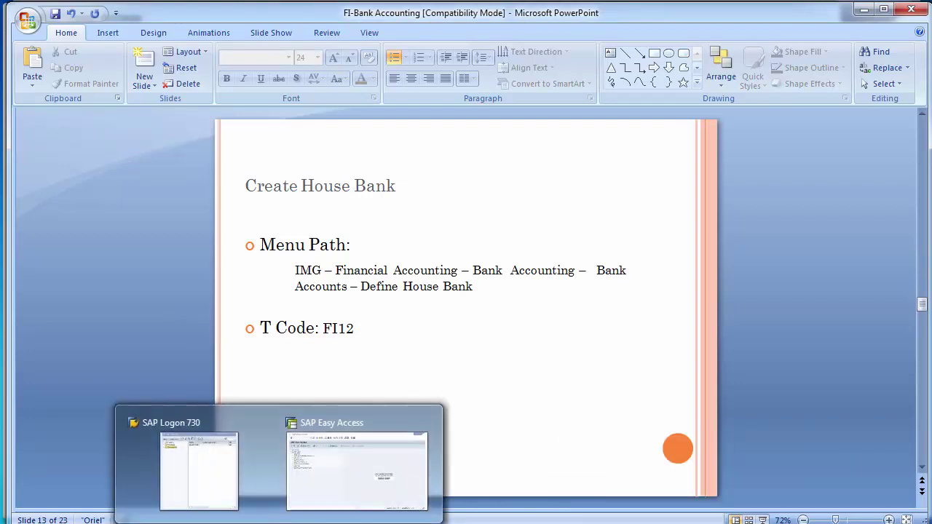
{"action": "left_click", "coordinate": [388, 475]}
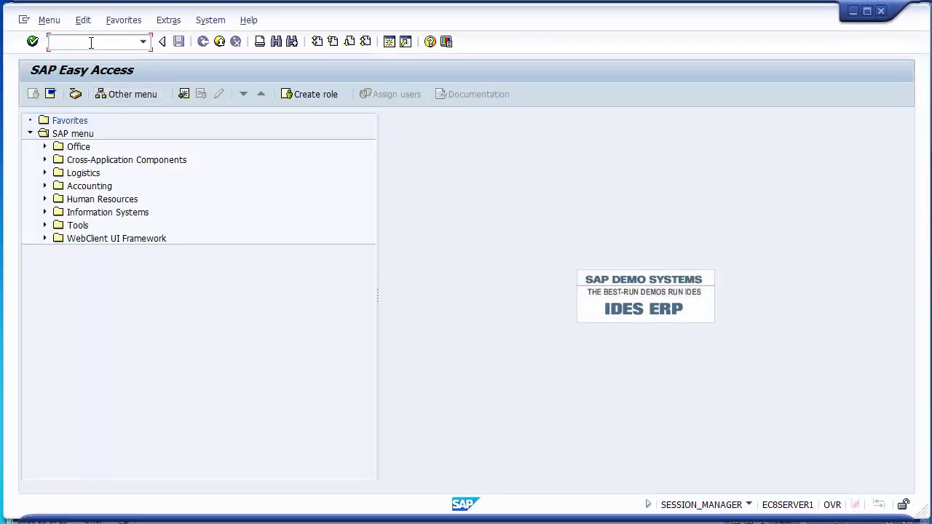
{"action": "key", "text": "alt+Tab"}
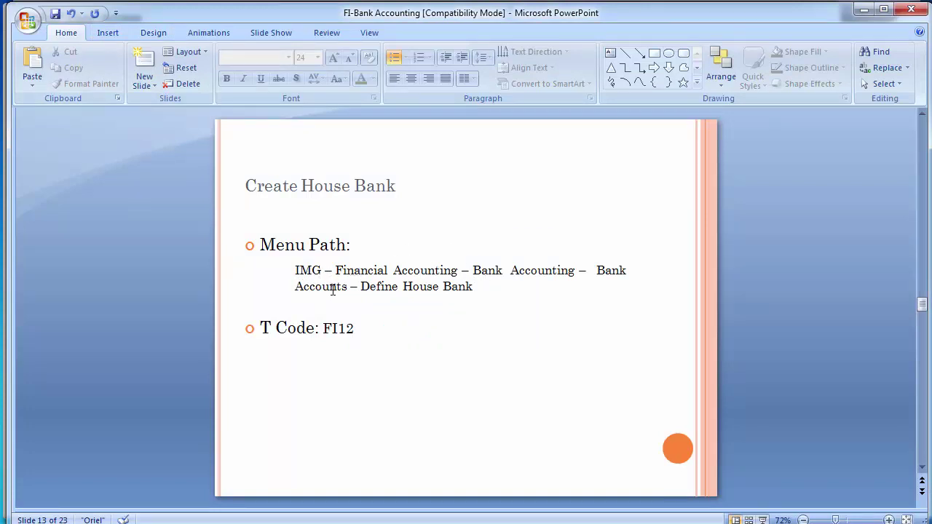
{"action": "key", "text": "alt+Tab"}
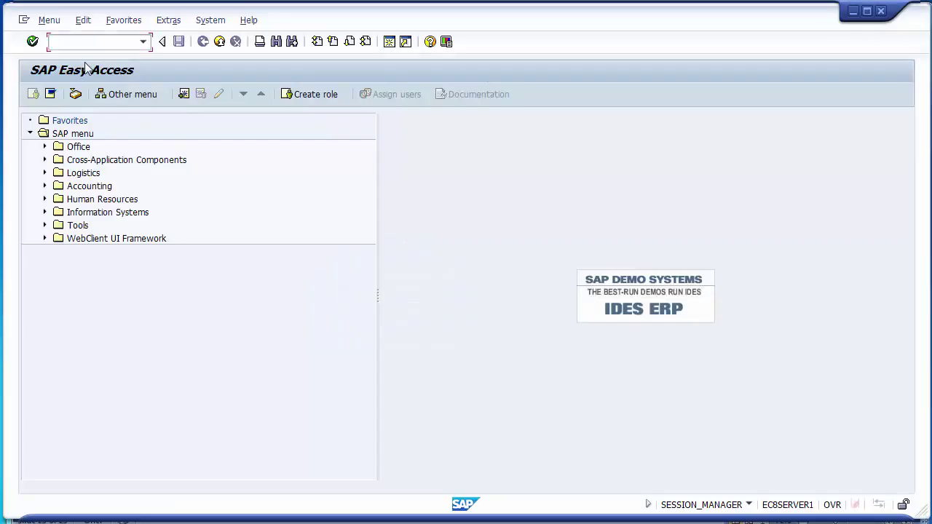
{"action": "type", "text": "spro"}
{"action": "key", "text": "Return"}
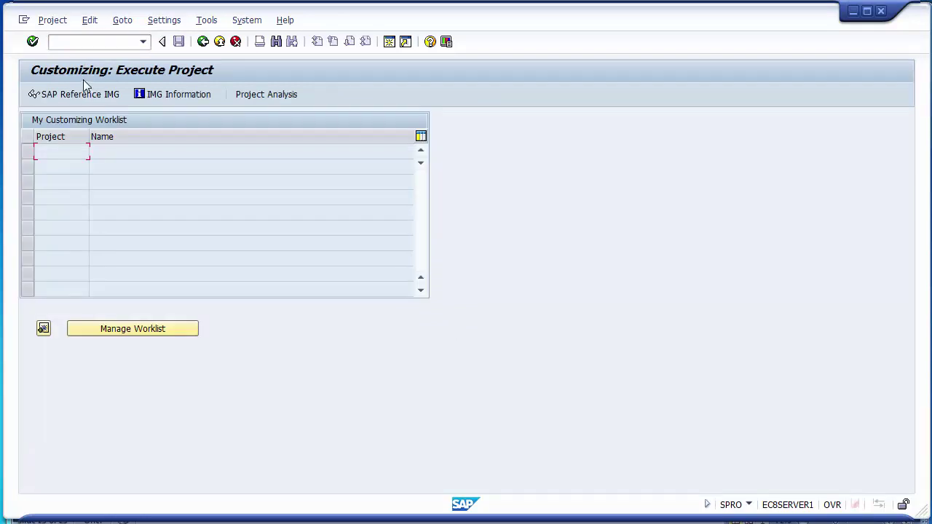
In the SAP Reference IMG, expand Financial Accounting (New) > Bank Accounting > Bank Accounts and select Define House Banks.
{"action": "left_click", "coordinate": [85, 99]}
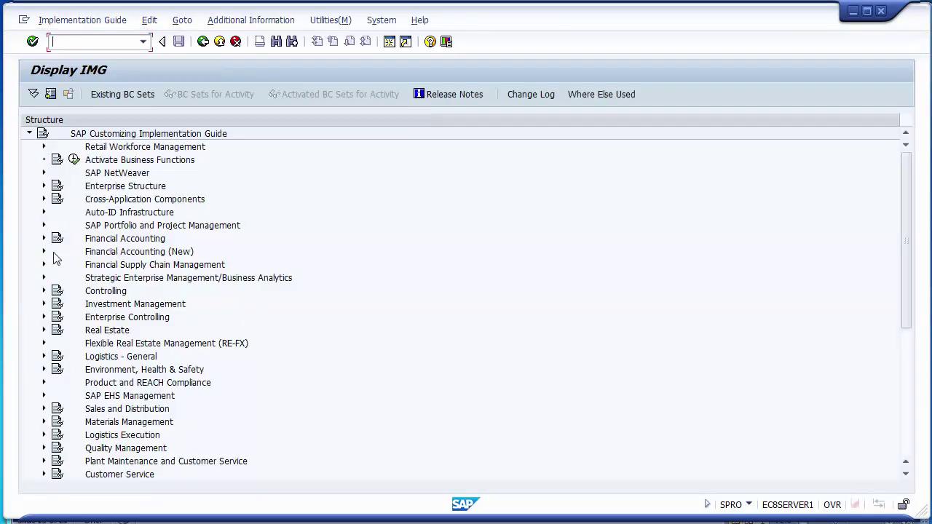
{"action": "left_click", "coordinate": [44, 252]}
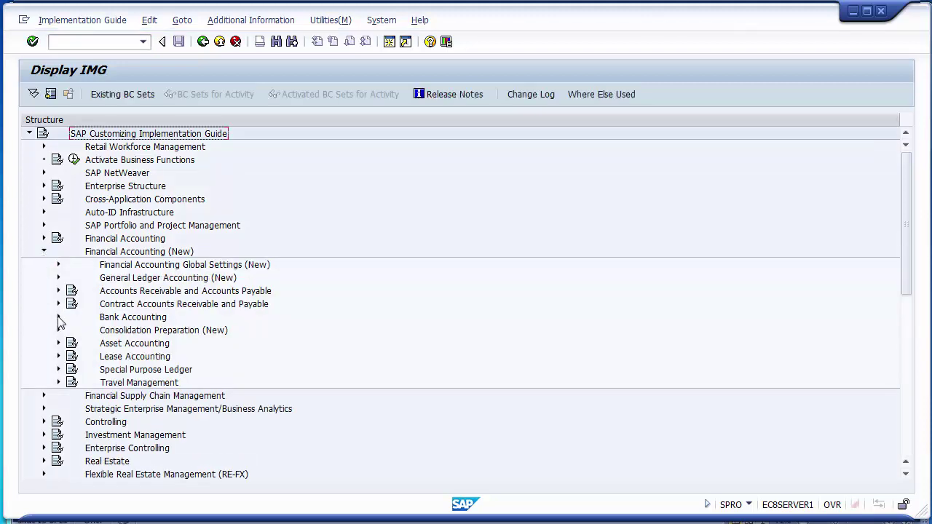
{"action": "left_click", "coordinate": [58, 318]}
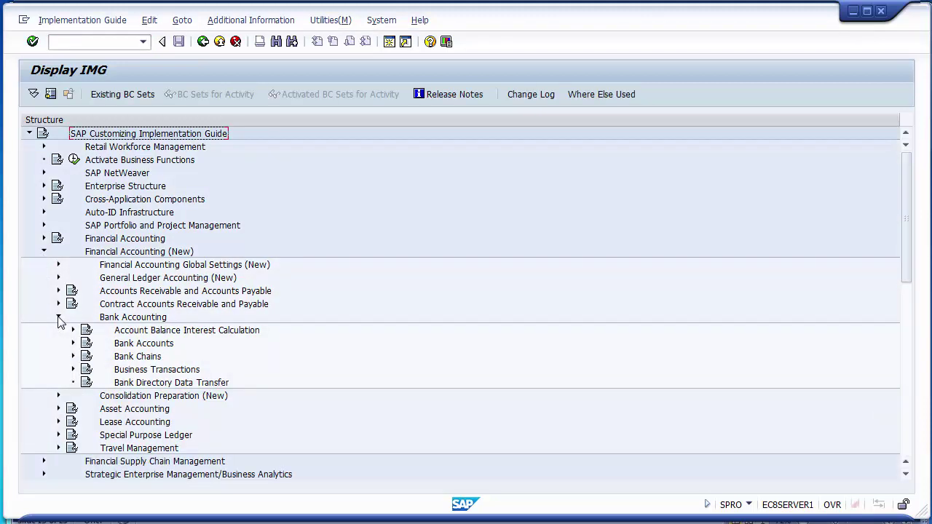
{"action": "key", "text": "alt+Tab"}
{"action": "key", "text": "alt+Tab"}
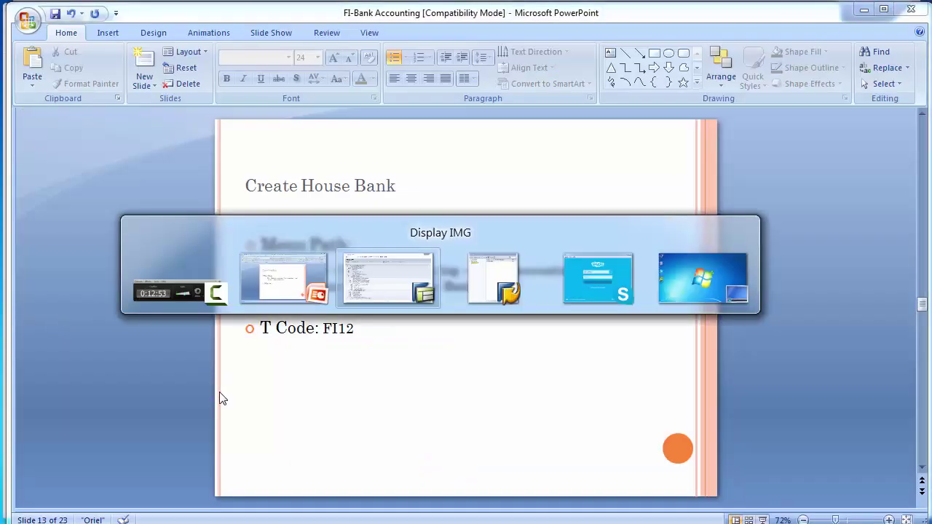
{"action": "left_click", "coordinate": [73, 343]}
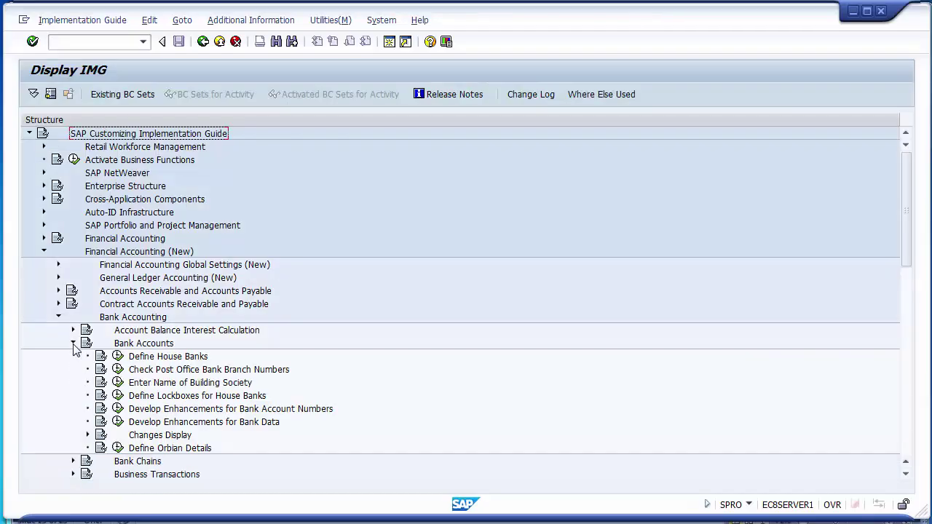
{"action": "left_click", "coordinate": [186, 357]}
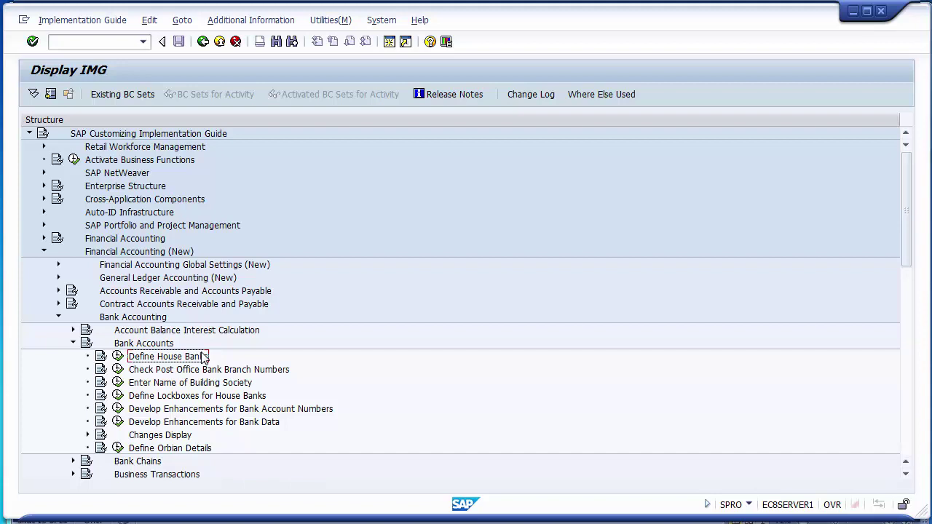
Run Define House Banks for company code 1200 and review its House Banks and Bank Accounts levels.
{"action": "left_click", "coordinate": [117, 357]}
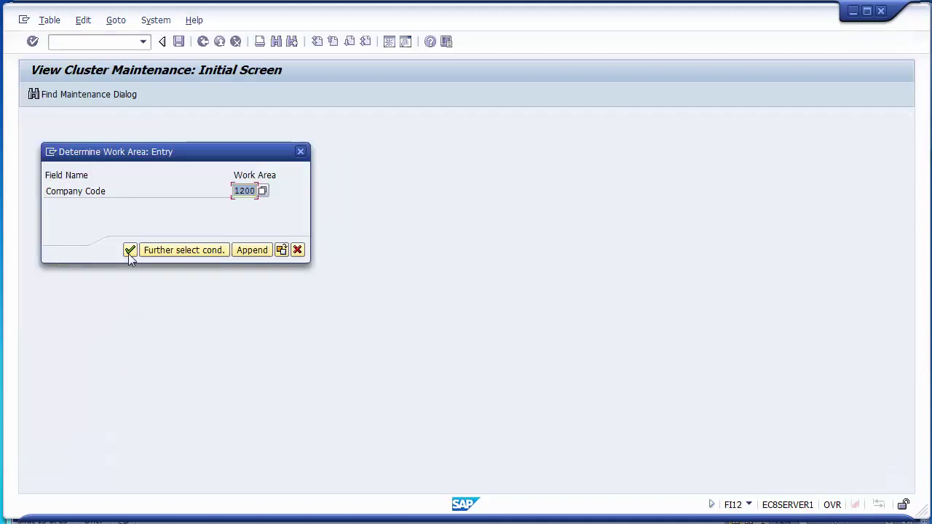
{"action": "left_click", "coordinate": [130, 250]}
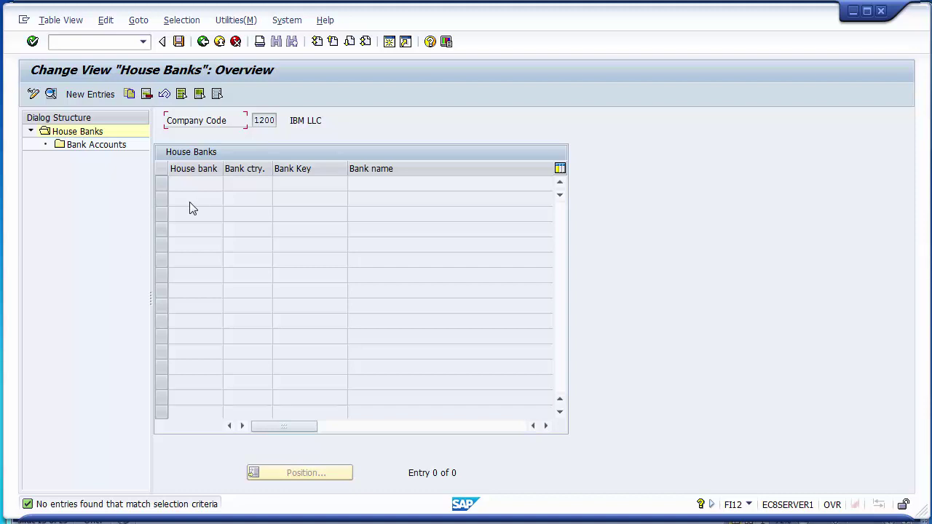
{"action": "double_click", "coordinate": [262, 120]}
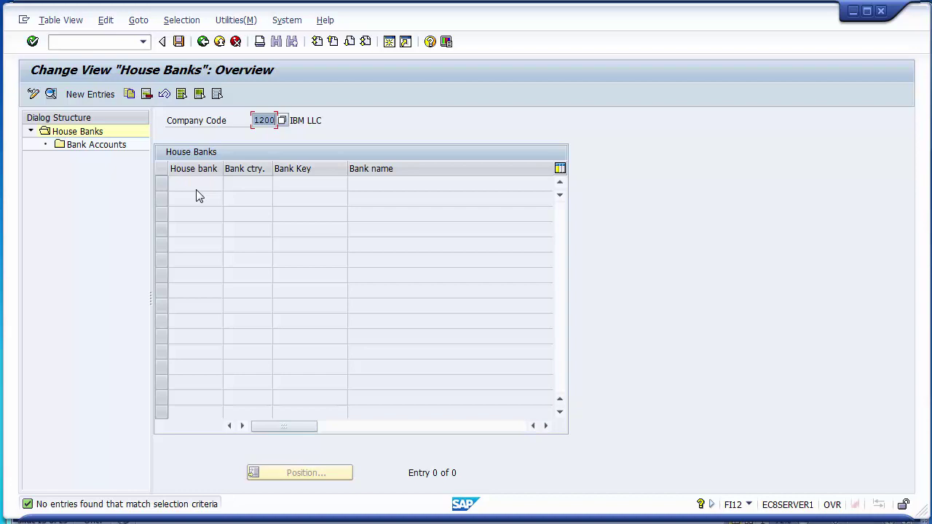
{"action": "left_click", "coordinate": [90, 132]}
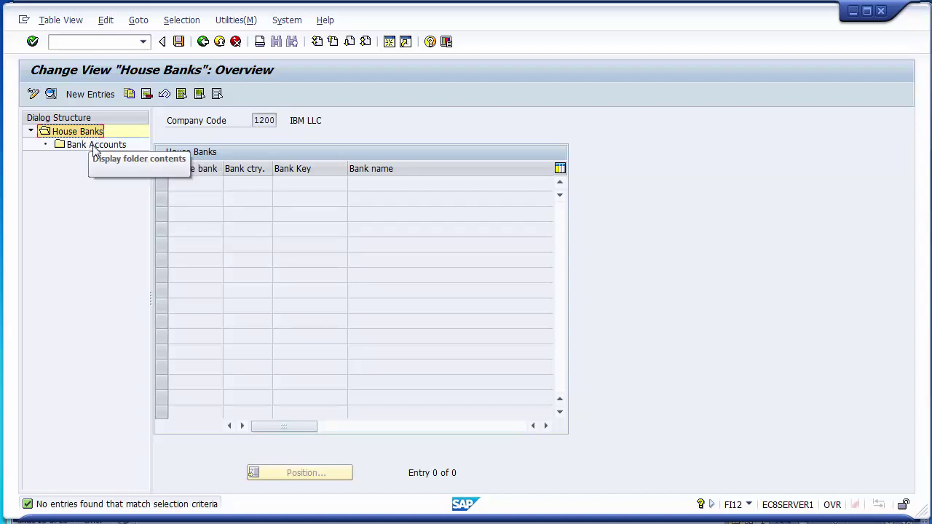
{"action": "left_click", "coordinate": [95, 146]}
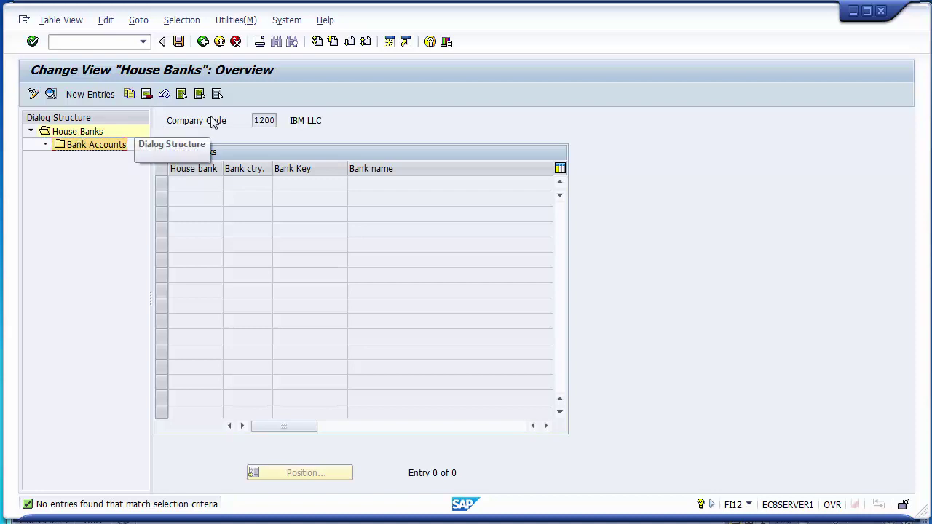
{"action": "left_click", "coordinate": [263, 120]}
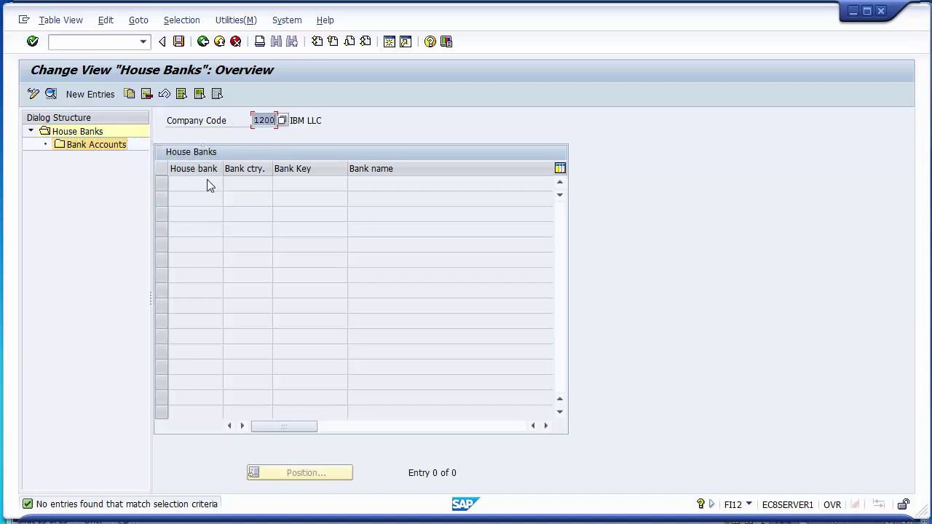
{"action": "left_click", "coordinate": [92, 132]}
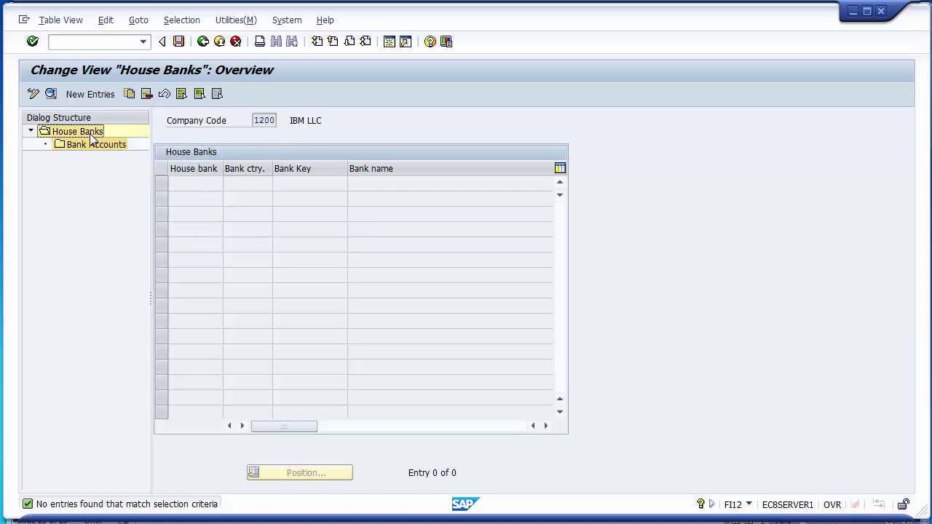
{"action": "left_click", "coordinate": [104, 149]}
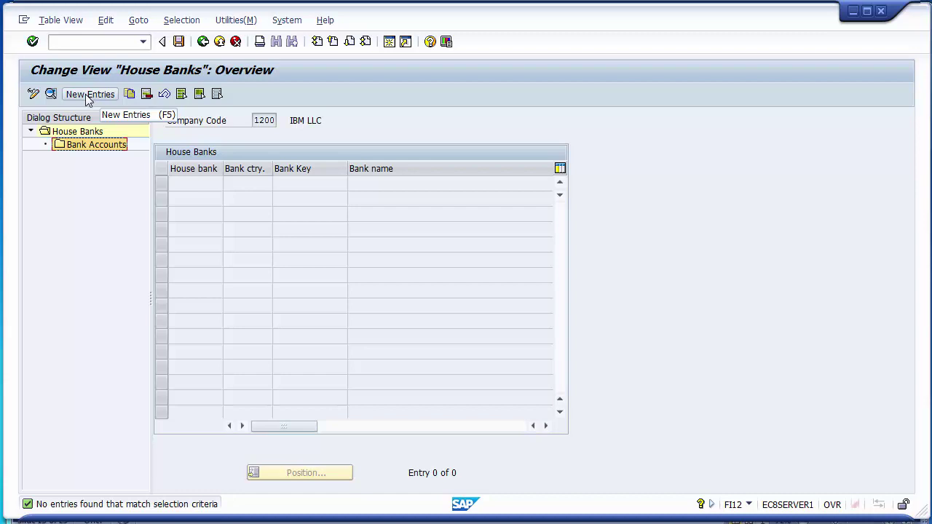
Start a new entry in company code 1200 with house bank ID CITI.
{"action": "left_click", "coordinate": [86, 96]}
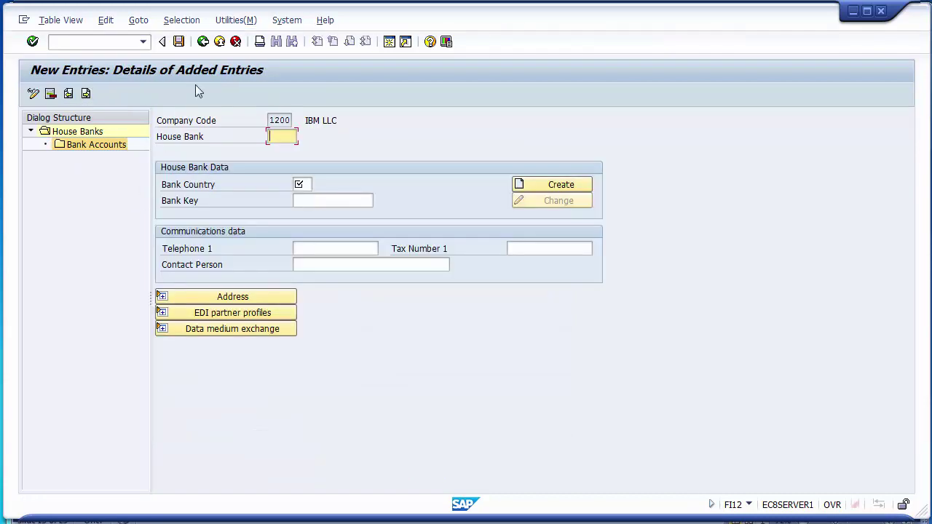
{"action": "left_click", "coordinate": [279, 121]}
{"action": "left_click_drag", "start_coordinate": [270, 120], "coordinate": [291, 121]}
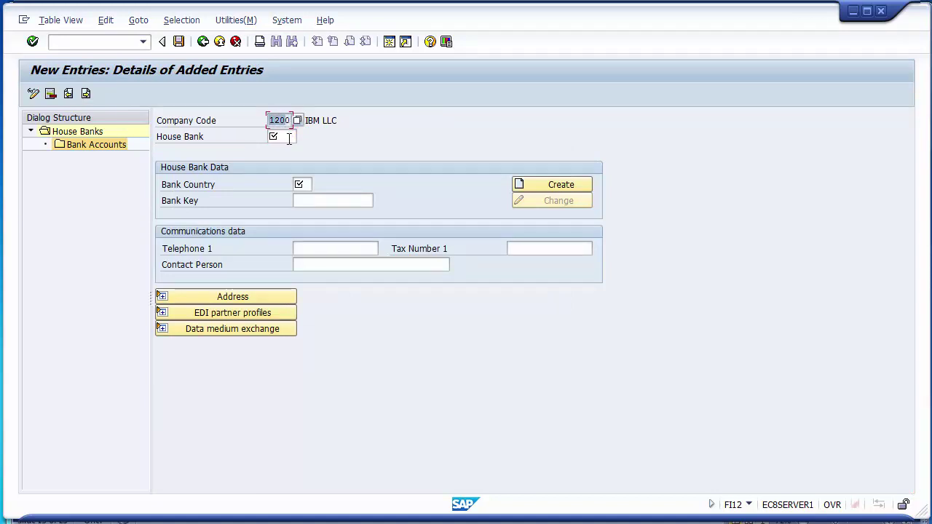
{"action": "left_click", "coordinate": [289, 139]}
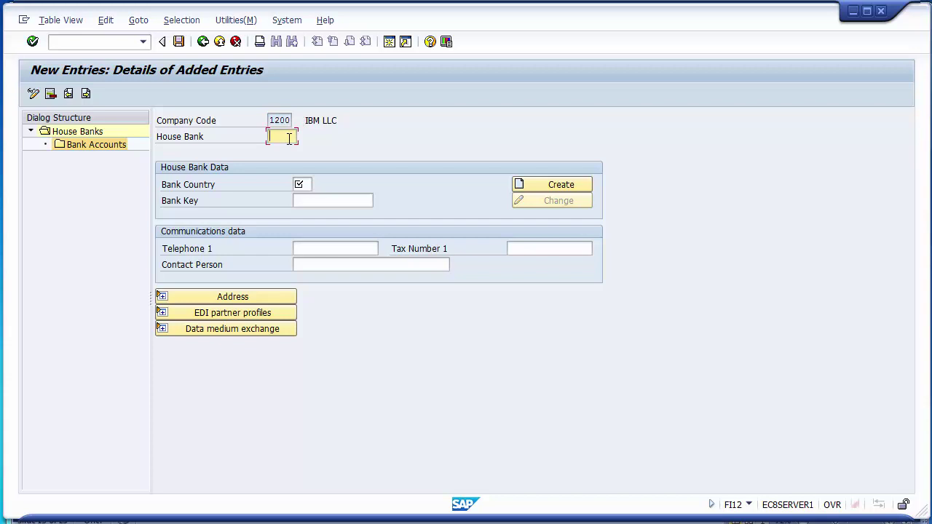
{"action": "type", "text": "CITI"}
Enter bank country US and bank key 456797880, correcting the mistyped digits.
{"action": "left_click", "coordinate": [301, 185]}
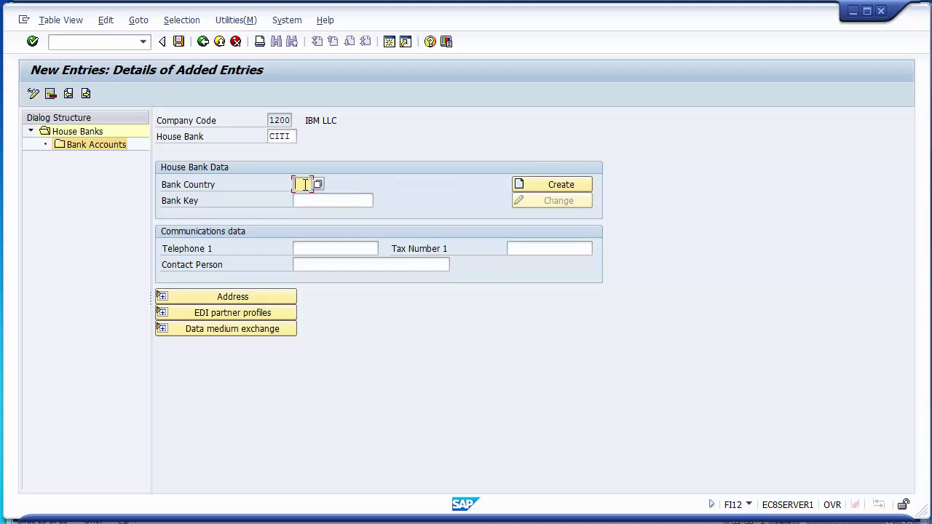
{"action": "type", "text": "US"}
{"action": "left_click", "coordinate": [343, 206]}
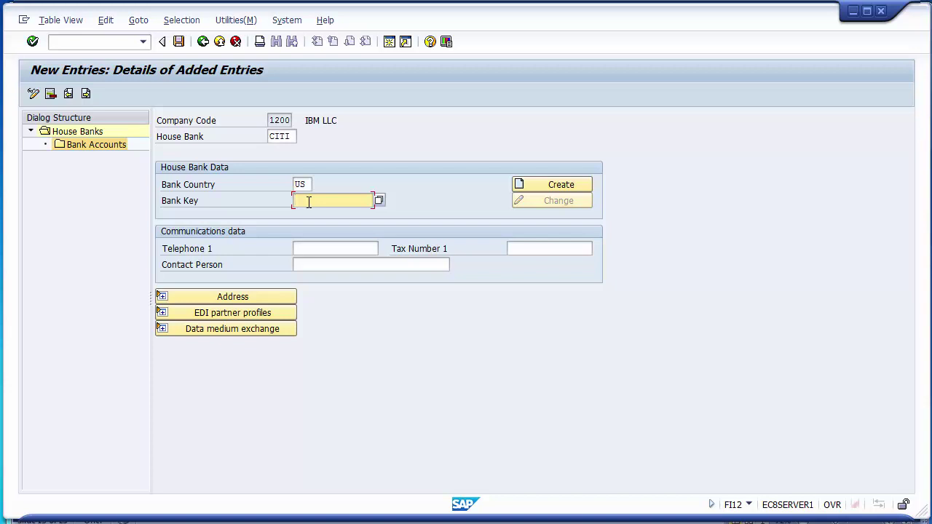
{"action": "type", "text": "4587"}
{"action": "type", "text": "978"}
{"action": "type", "text": "8"}
{"action": "left_click", "coordinate": [309, 202]}
{"action": "type", "text": "6"}
{"action": "type", "text": "0"}
{"action": "left_click_drag", "start_coordinate": [357, 201], "coordinate": [294, 201]}
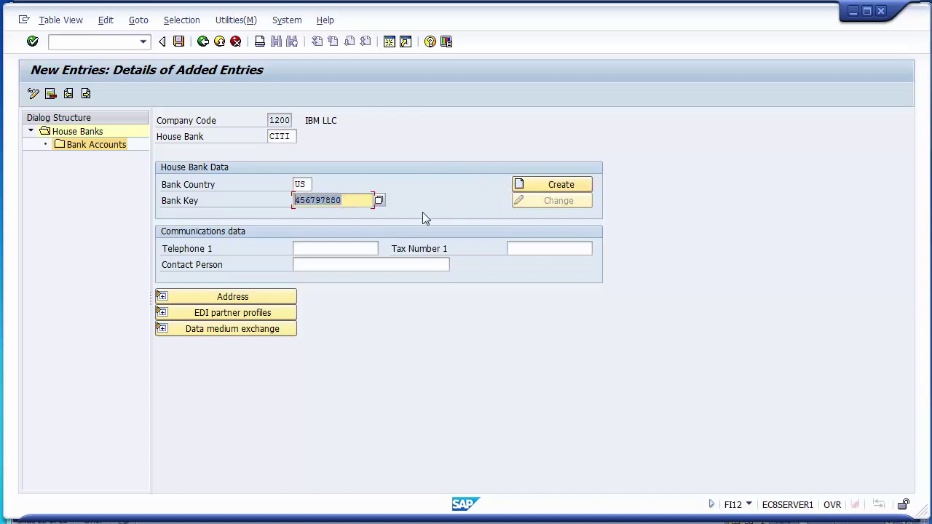
{"action": "left_click", "coordinate": [352, 202]}
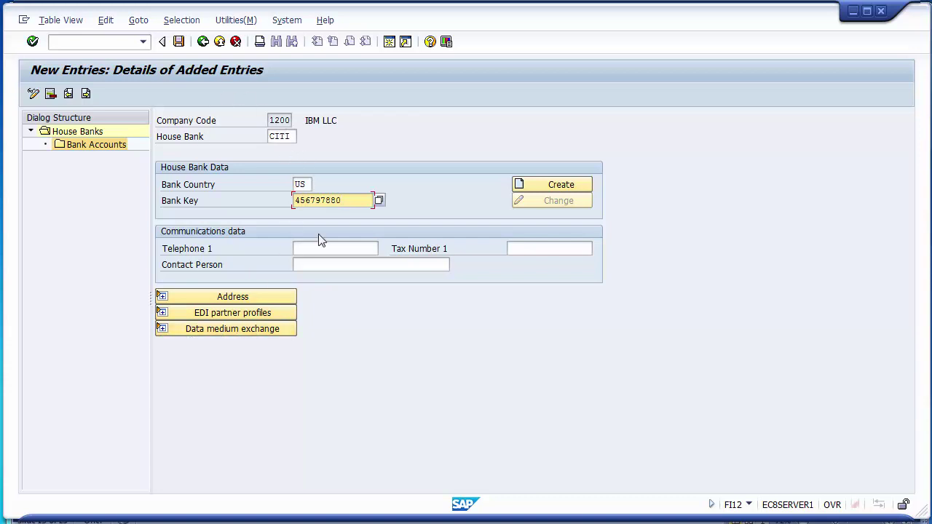
Attempt to save the CITI entry and cancel the Bank Data popup that appears.
{"action": "left_click", "coordinate": [178, 41]}
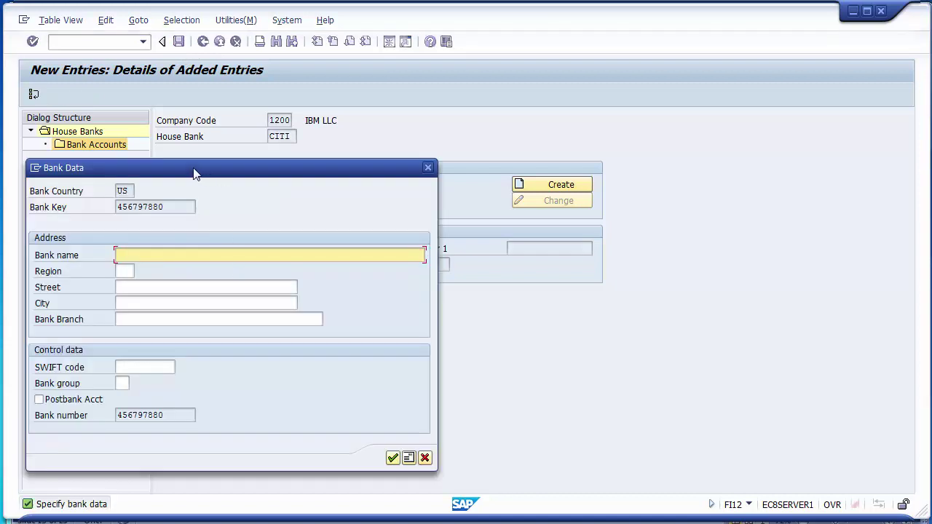
{"action": "left_click_drag", "start_coordinate": [188, 179], "coordinate": [211, 126]}
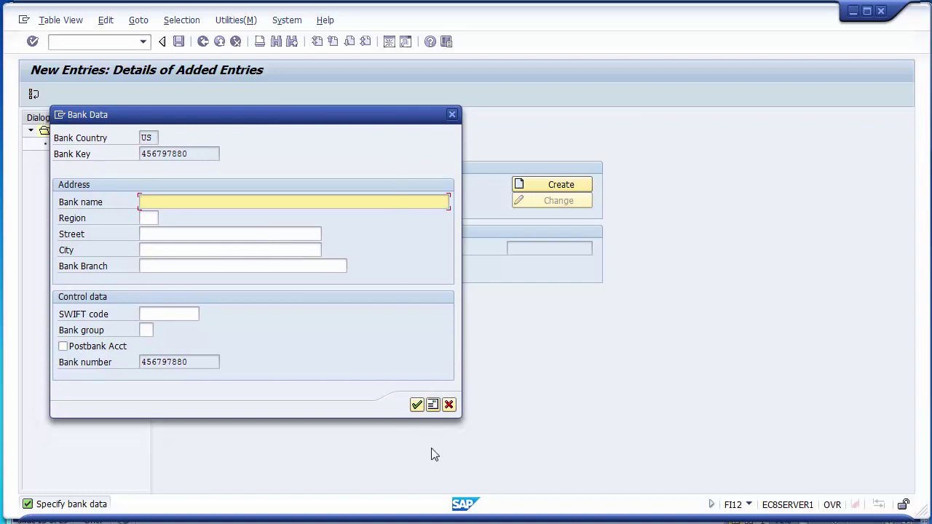
{"action": "left_click", "coordinate": [449, 406]}
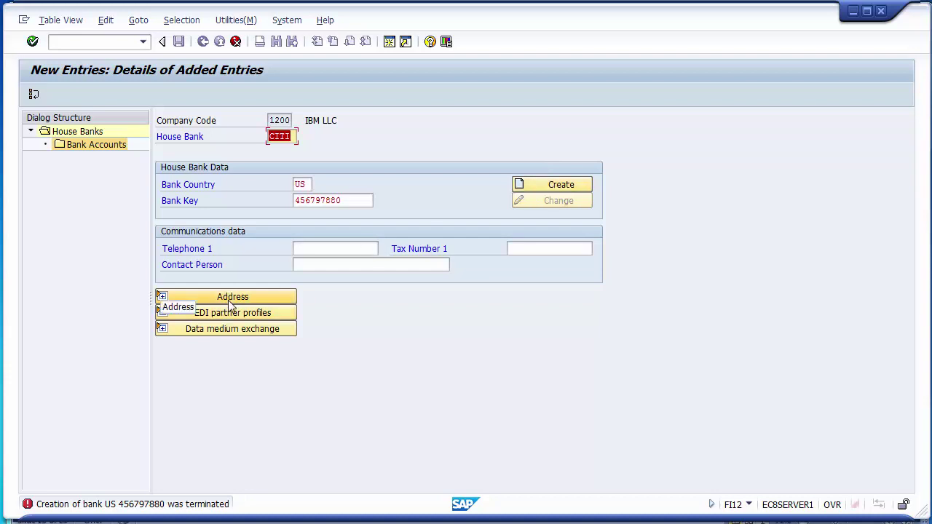
Create bank key 456797880 with bank name CITIBANK and call up the US region list.
{"action": "left_click", "coordinate": [547, 185]}
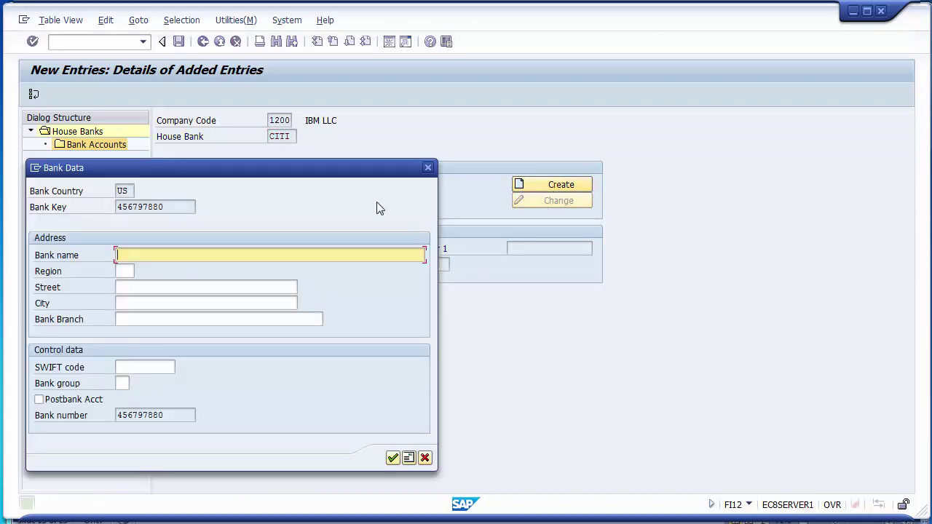
{"action": "left_click_drag", "start_coordinate": [268, 170], "coordinate": [394, 93]}
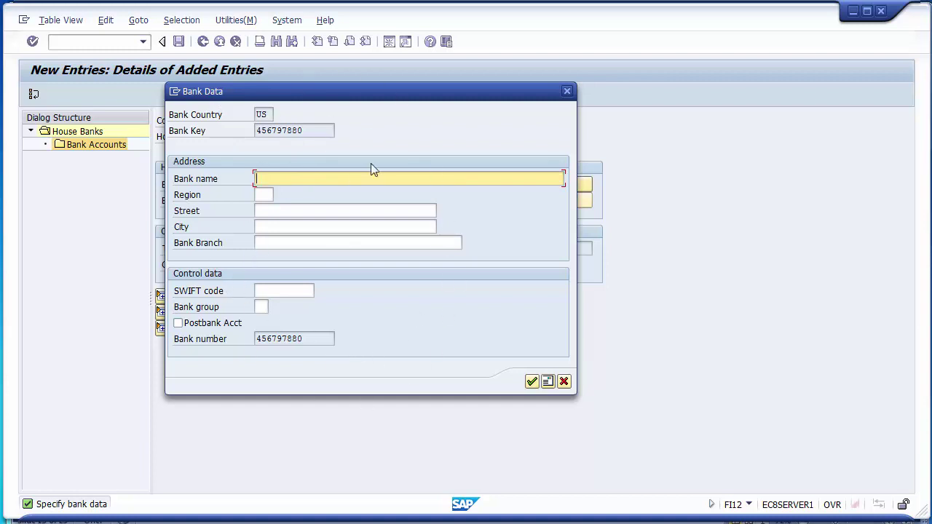
{"action": "left_click", "coordinate": [323, 130]}
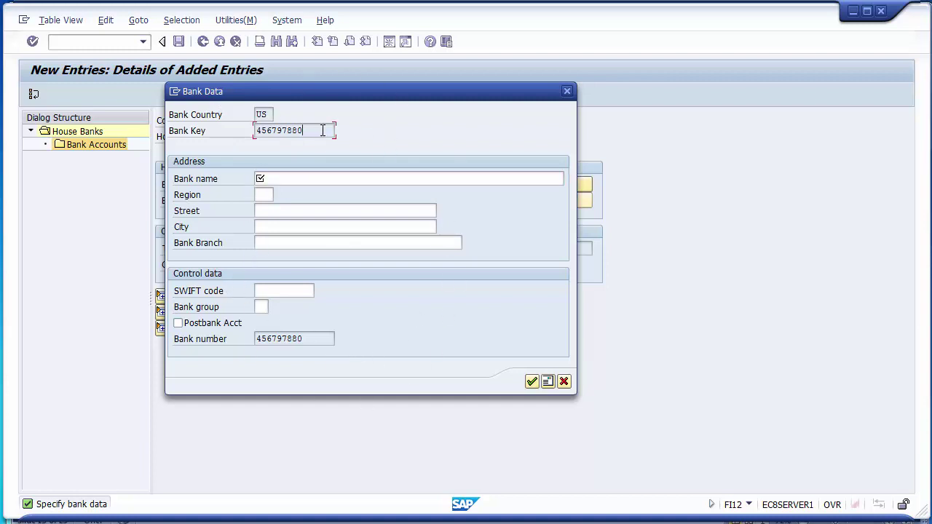
{"action": "left_click_drag", "start_coordinate": [323, 130], "coordinate": [257, 131]}
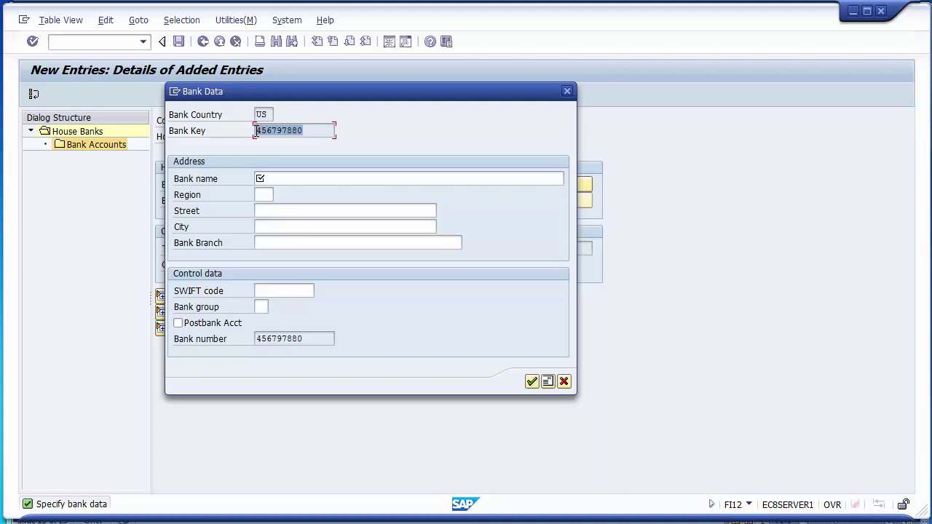
{"action": "left_click", "coordinate": [288, 181]}
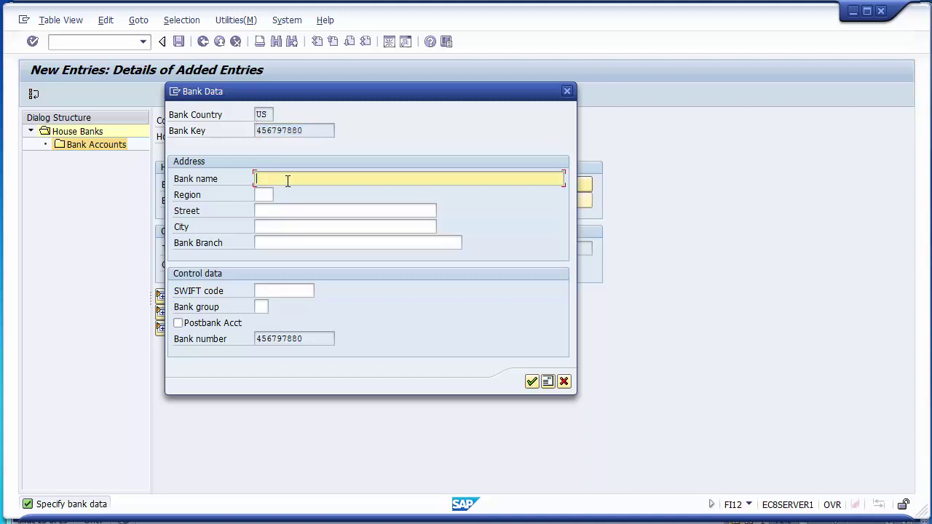
{"action": "type", "text": "CiTIBANK"}
{"action": "left_click", "coordinate": [270, 195]}
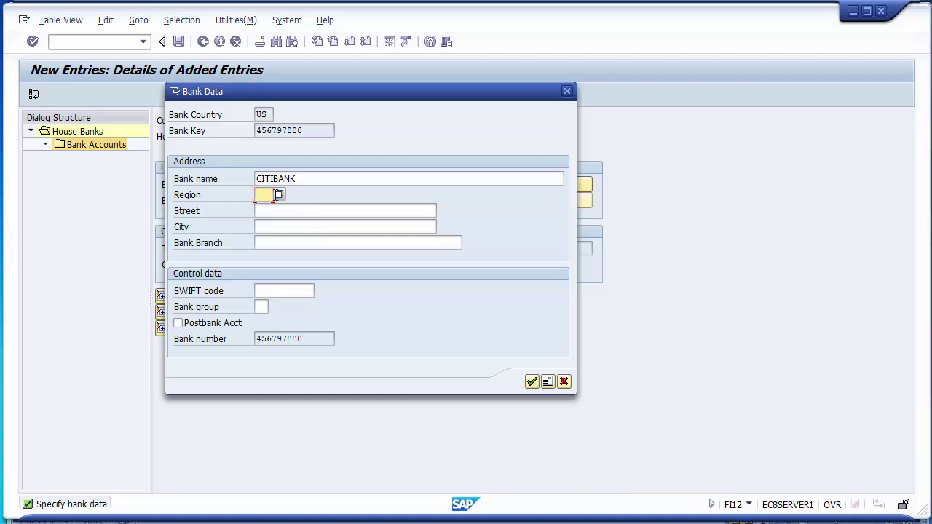
{"action": "left_click", "coordinate": [280, 197]}
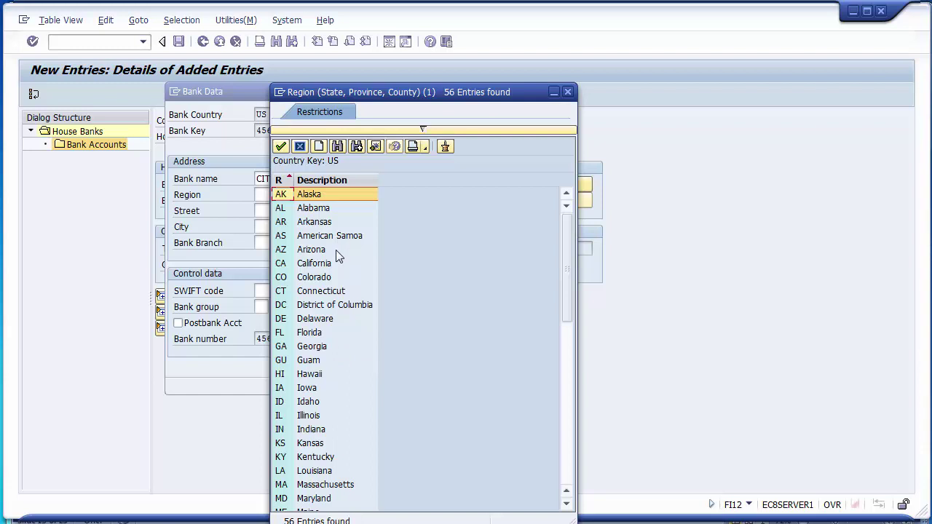
Scroll the US region list and choose TX (Texas) as the bank's region.
{"action": "left_click", "coordinate": [321, 266]}
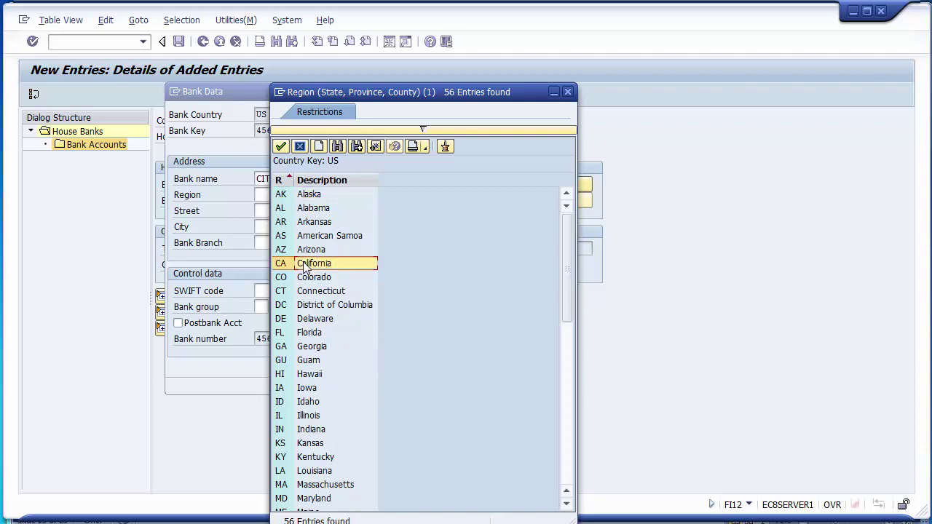
{"action": "left_click", "coordinate": [570, 477]}
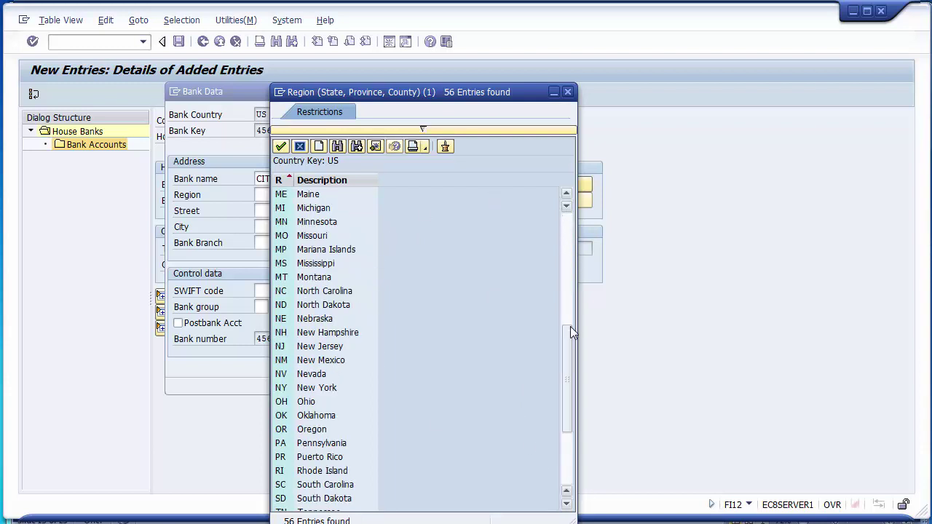
{"action": "left_click_drag", "start_coordinate": [567, 346], "coordinate": [565, 234]}
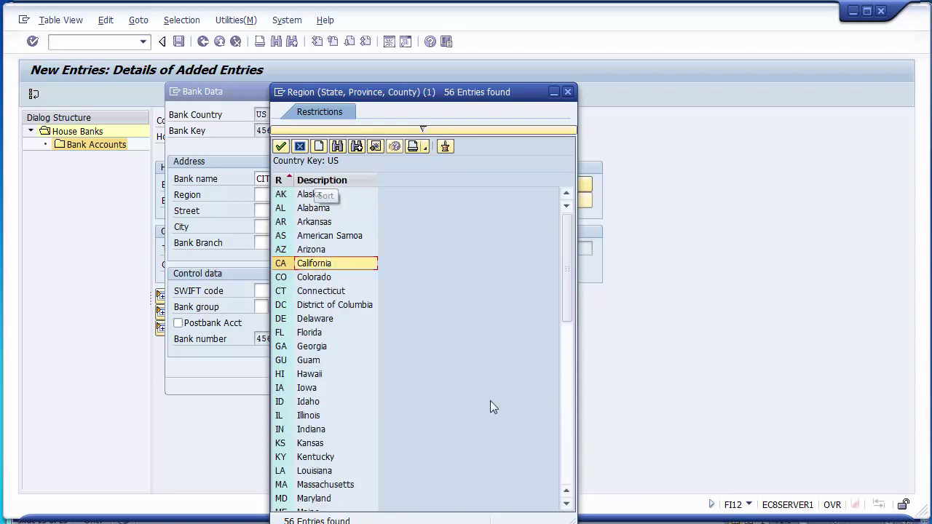
{"action": "left_click", "coordinate": [566, 475]}
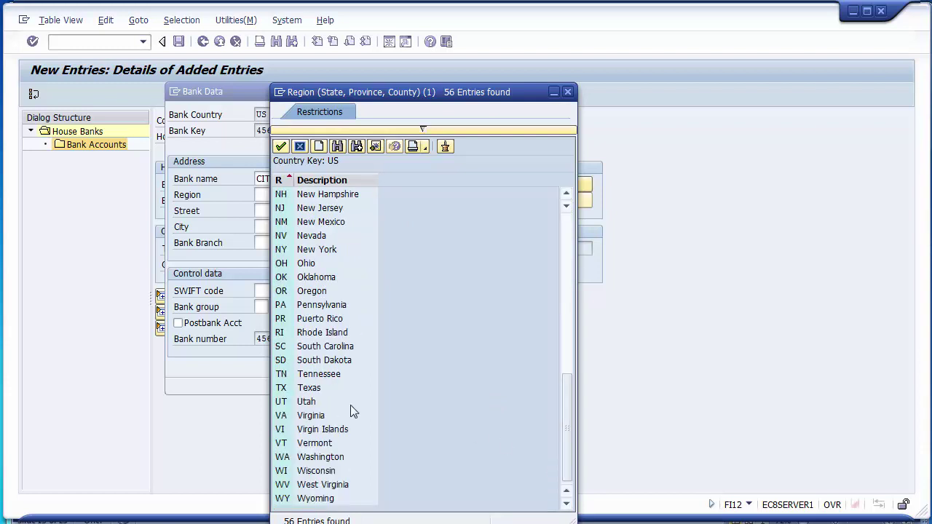
{"action": "left_click", "coordinate": [315, 389]}
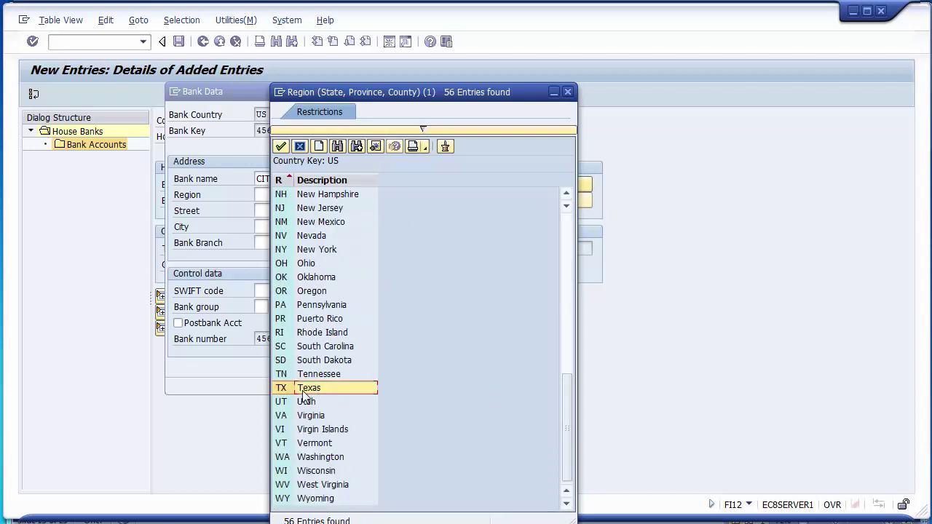
{"action": "double_click", "coordinate": [308, 390]}
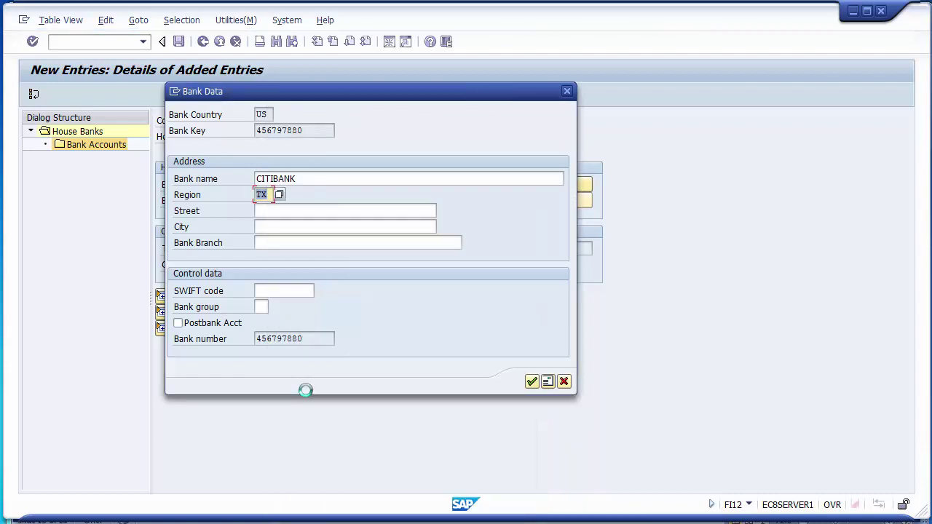
Enter street 234, city Austin and branch Austin, then confirm the CITIBANK bank data.
{"action": "left_click", "coordinate": [279, 212]}
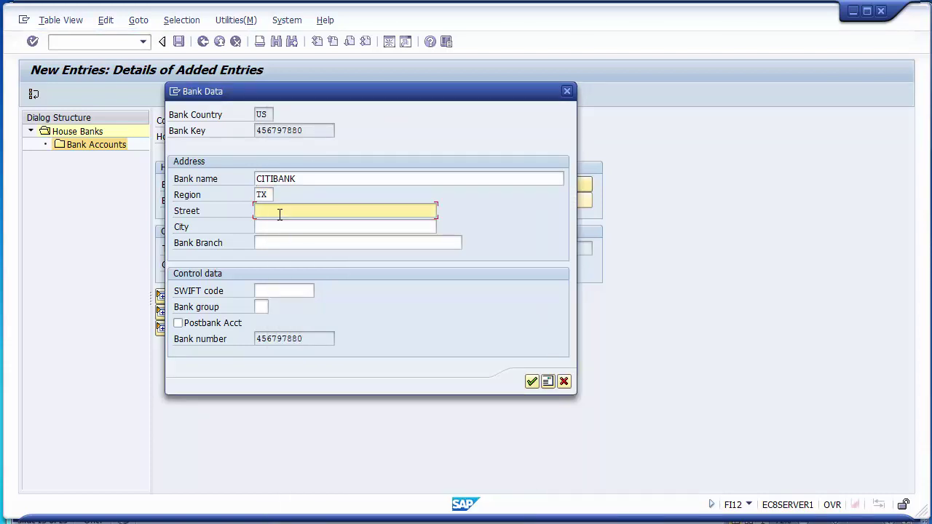
{"action": "type", "text": "234,"}
{"action": "left_click", "coordinate": [281, 225]}
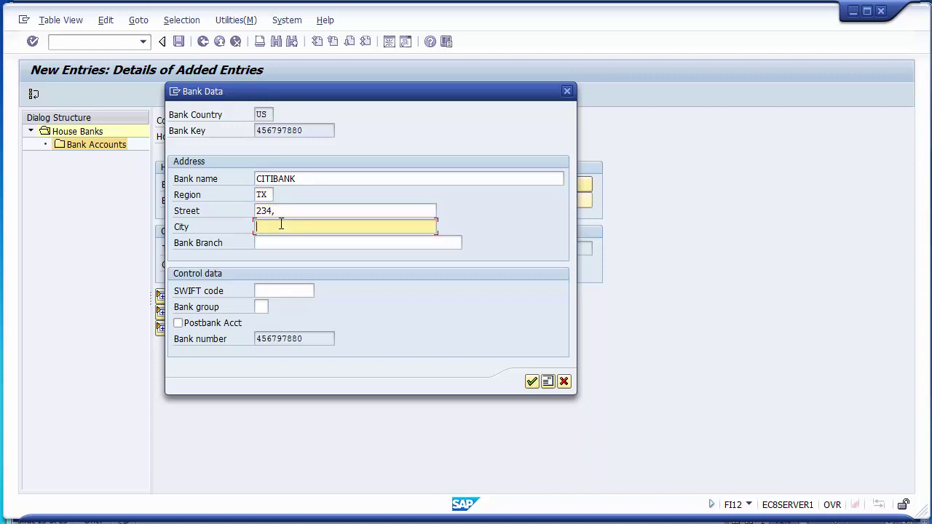
{"action": "type", "text": "Austin"}
{"action": "left_click", "coordinate": [293, 243]}
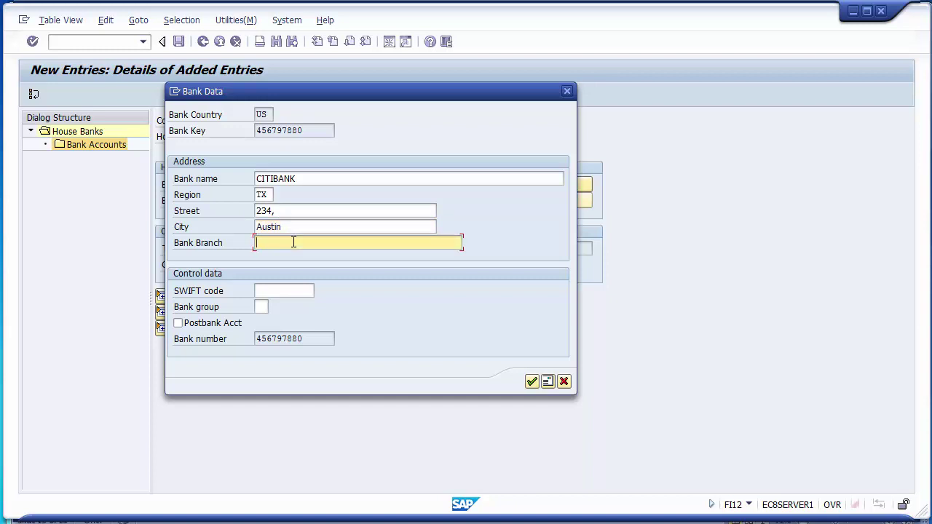
{"action": "type", "text": "Austin"}
{"action": "left_click", "coordinate": [297, 290]}
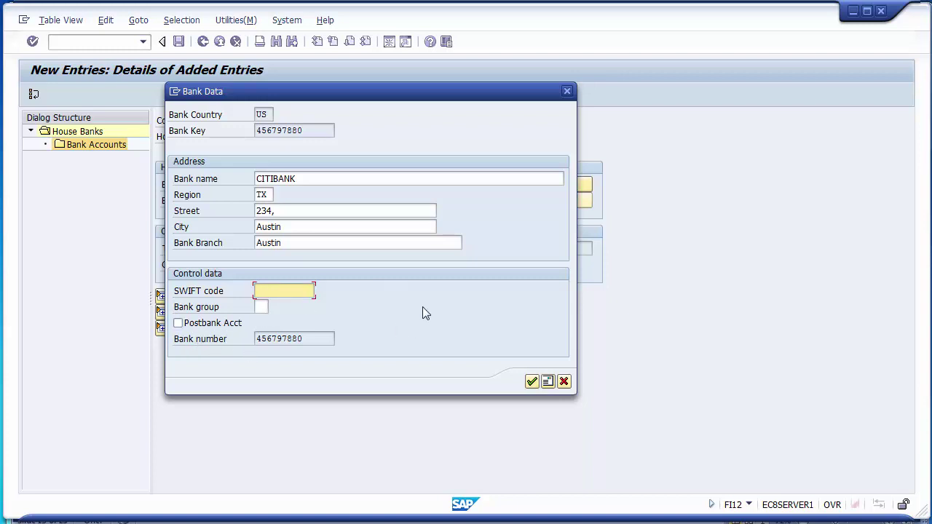
{"action": "left_click", "coordinate": [533, 382]}
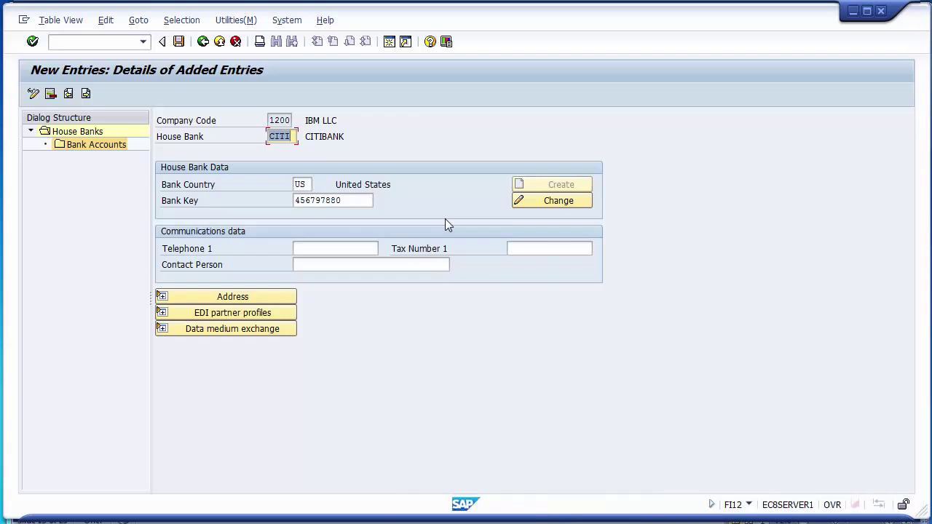
Save house bank CITI under the FICO Configurations customizing request.
{"action": "left_click", "coordinate": [179, 41]}
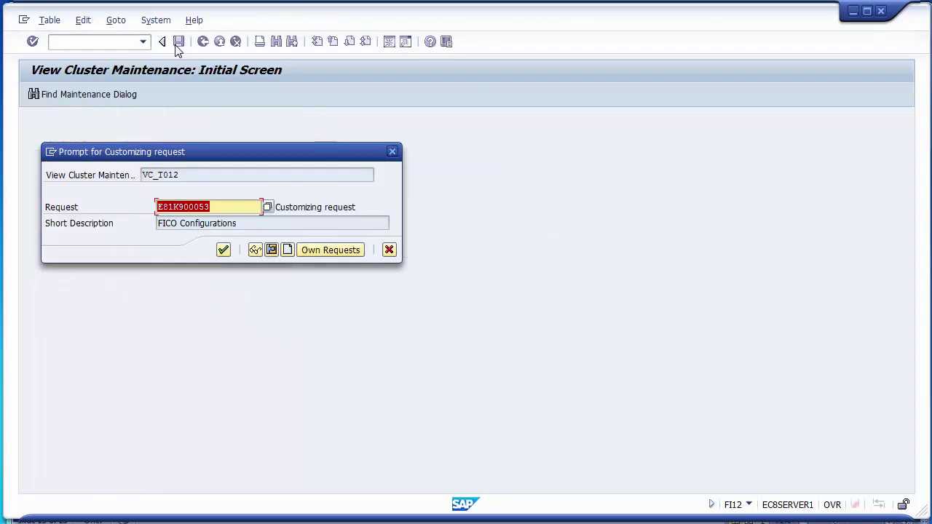
{"action": "left_click", "coordinate": [220, 254]}
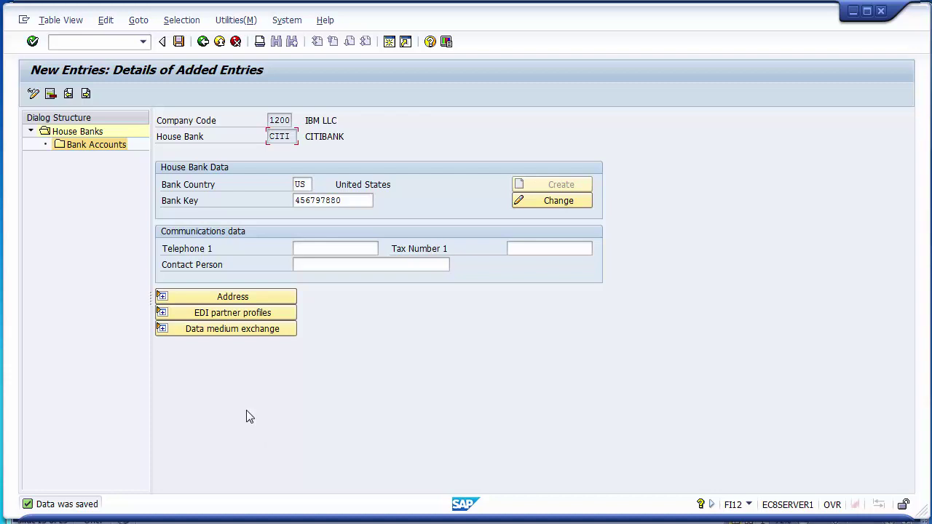
Open the Bank Accounts level for house bank CITI and start a new account entry.
{"action": "left_click", "coordinate": [107, 145]}
{"action": "double_click", "coordinate": [97, 145]}
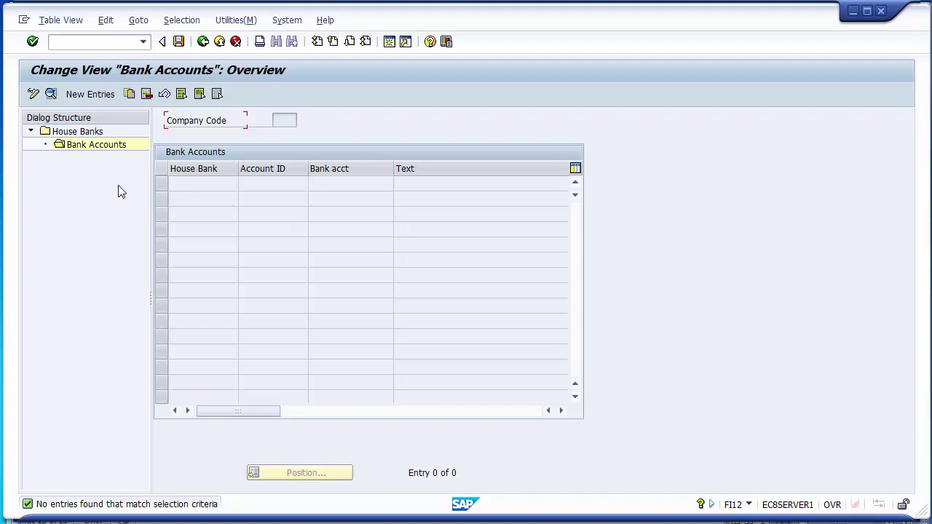
{"action": "left_click", "coordinate": [90, 96]}
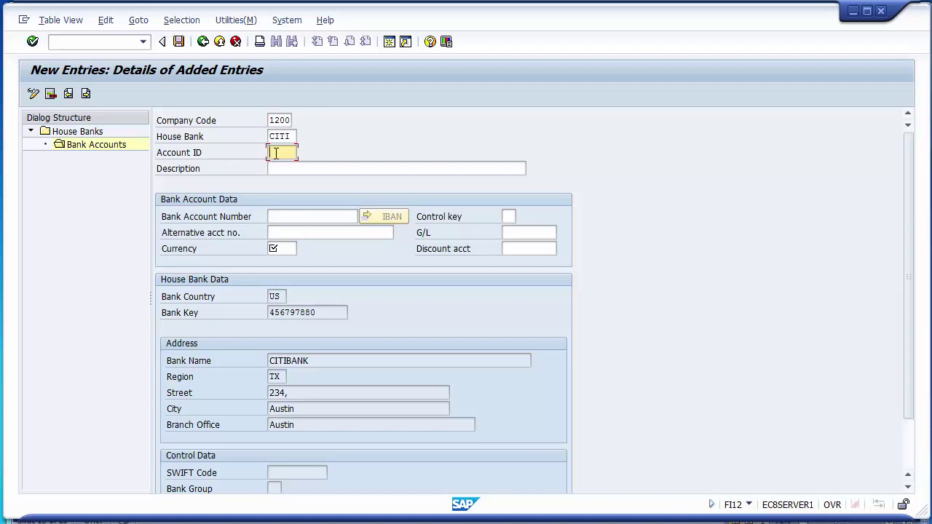
Give the new CITI house bank account ID AP and description CITIBANK HOUSE BANK.
{"action": "left_click", "coordinate": [281, 216]}
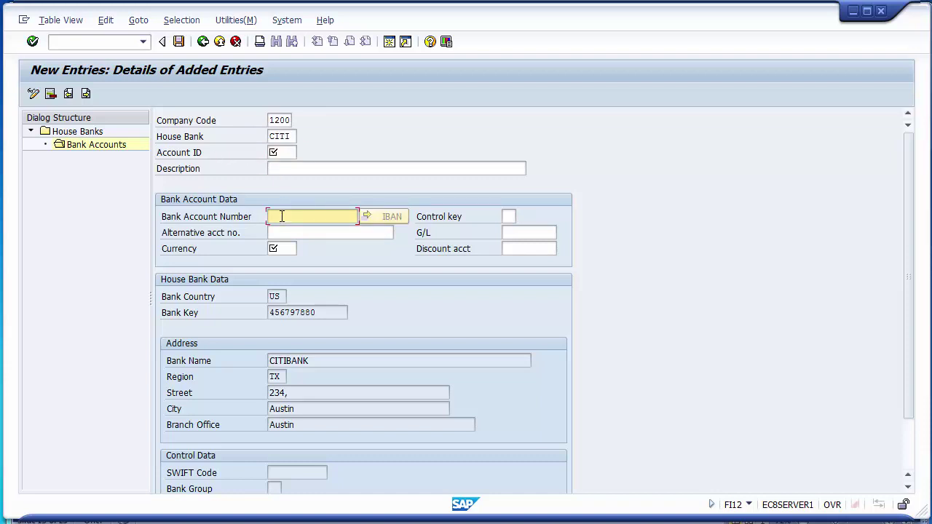
{"action": "left_click", "coordinate": [282, 153]}
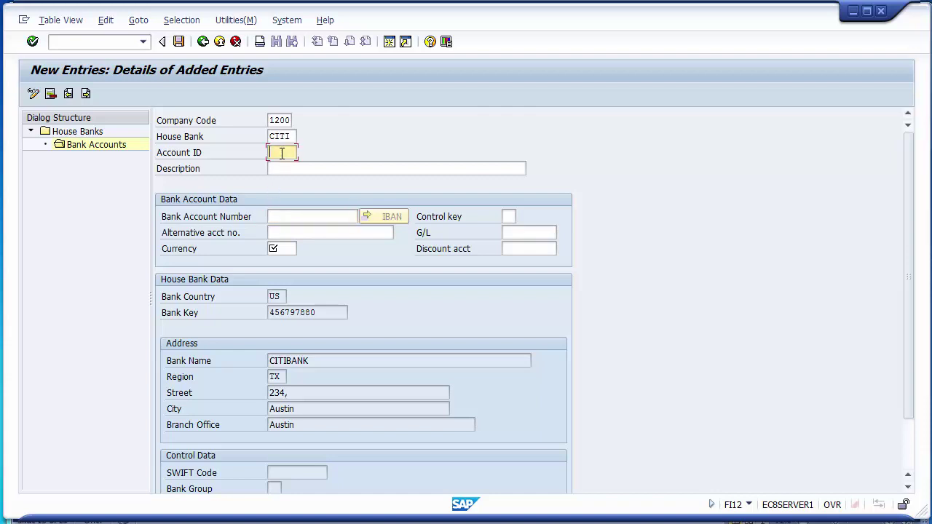
{"action": "left_click", "coordinate": [285, 217]}
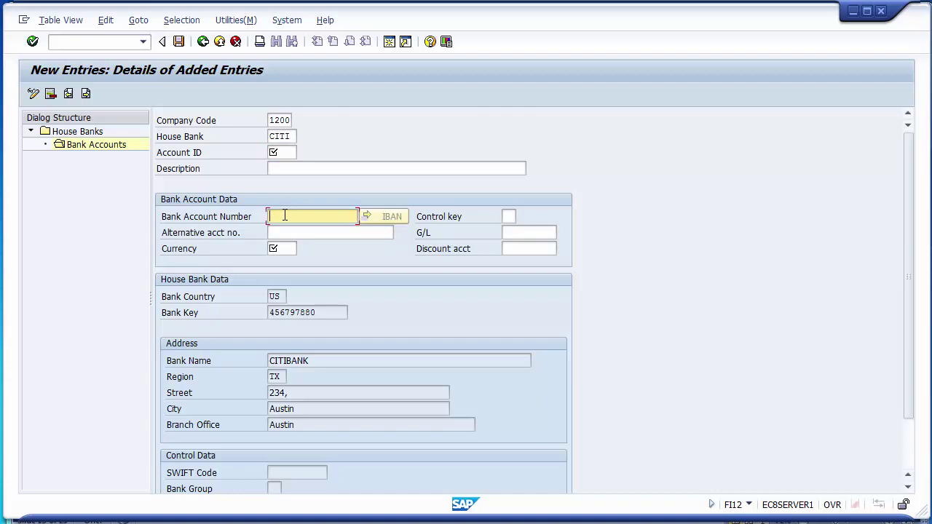
{"action": "left_click", "coordinate": [511, 235]}
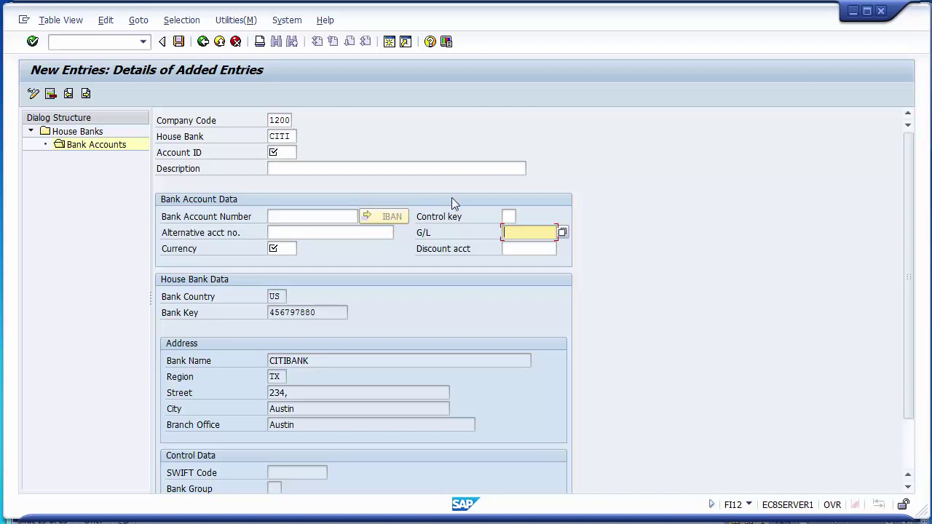
{"action": "left_click", "coordinate": [286, 156]}
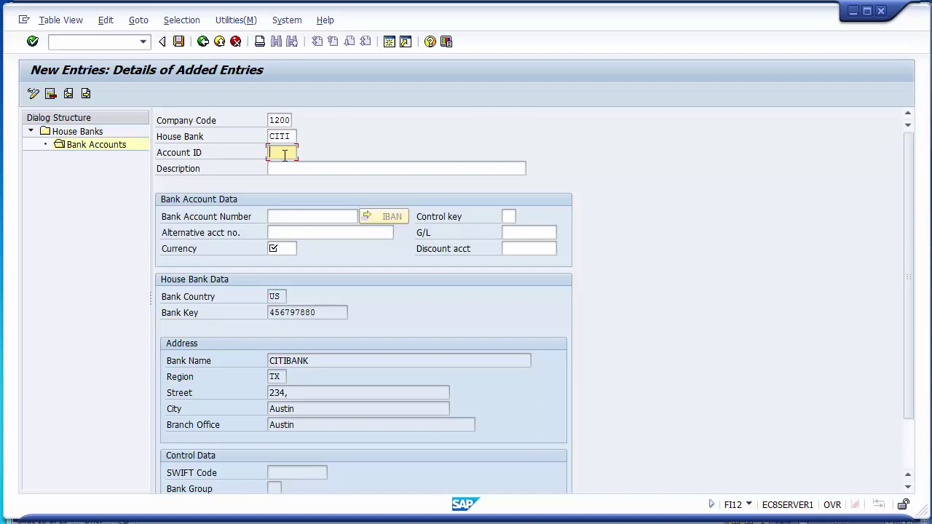
{"action": "type", "text": "AP"}
{"action": "left_click", "coordinate": [285, 171]}
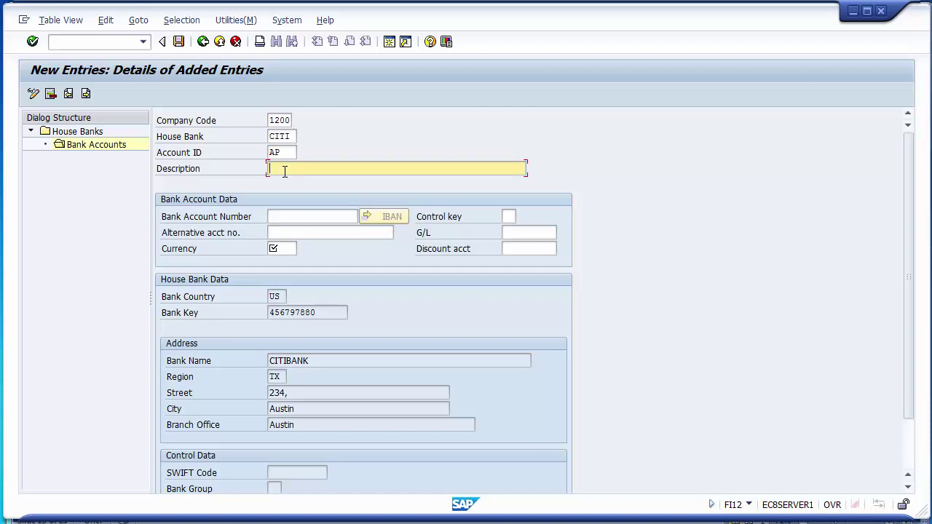
{"action": "type", "text": "CITIBANK HOUSE BANK"}
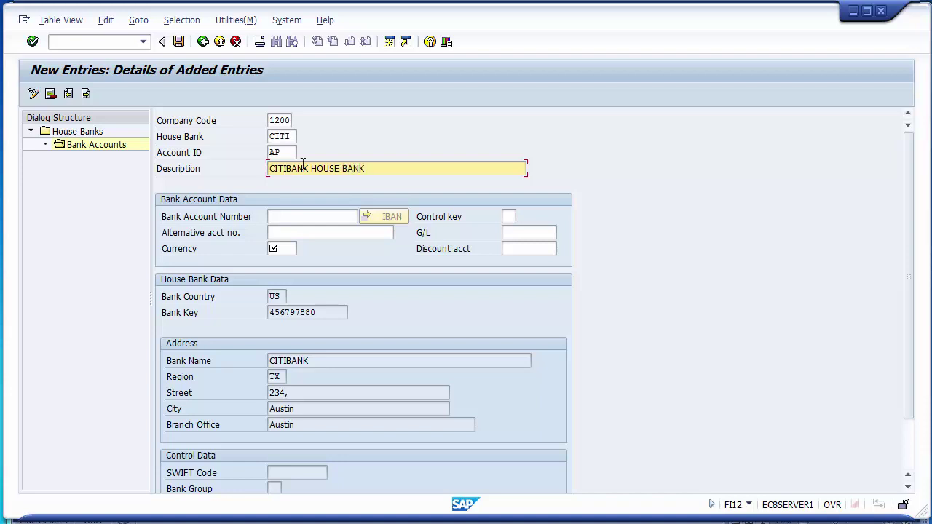
Enter the bank account number for account AP.
{"action": "left_click", "coordinate": [313, 218]}
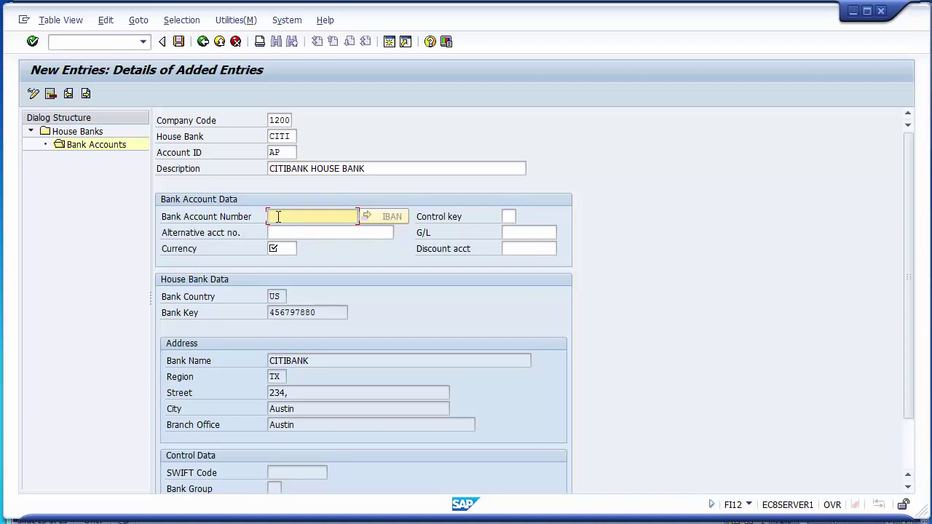
{"action": "left_click", "coordinate": [514, 238]}
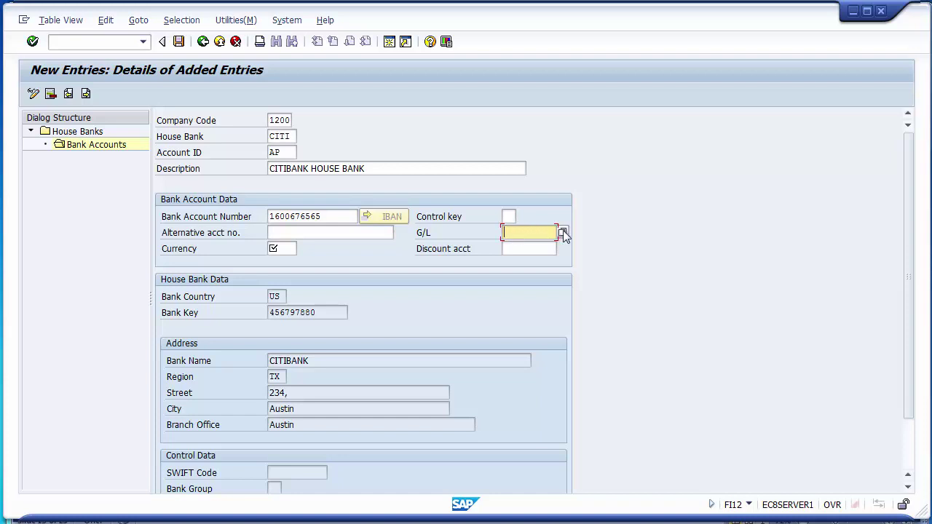
Assign G/L account 100010 (CITIBANK ACCOUNT) to house bank account AP.
{"action": "left_click", "coordinate": [563, 231]}
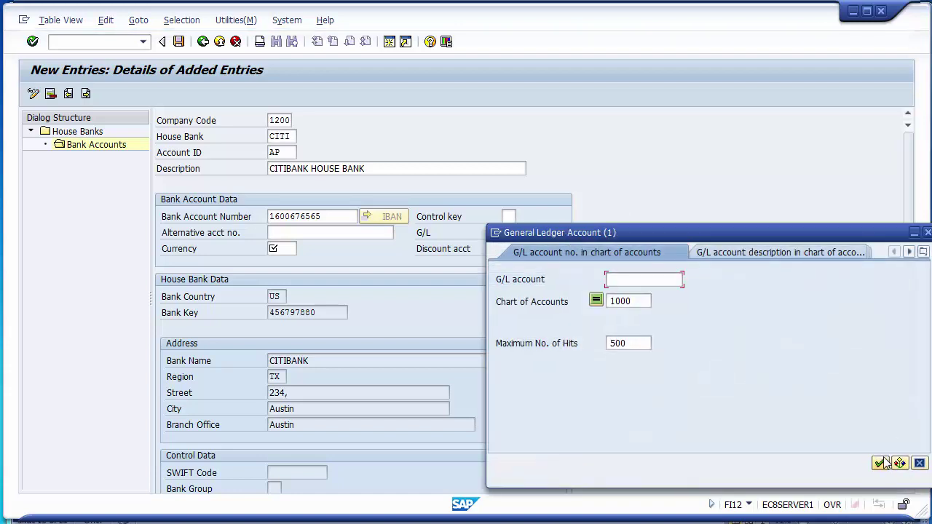
{"action": "left_click", "coordinate": [880, 464]}
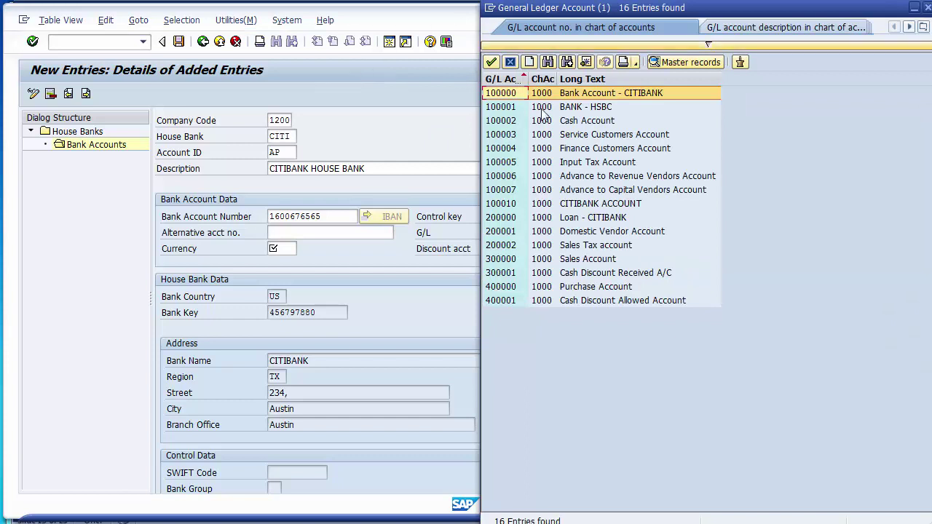
{"action": "left_click", "coordinate": [569, 206]}
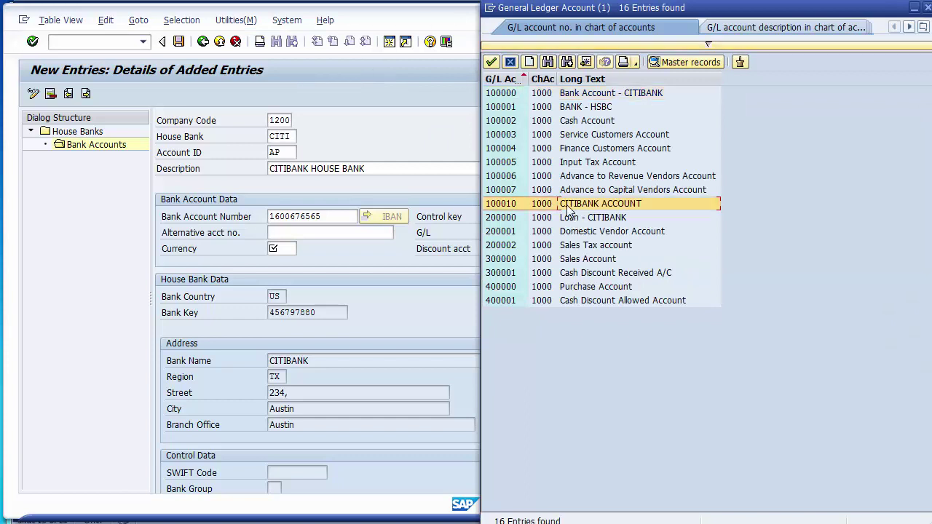
{"action": "double_click", "coordinate": [506, 205]}
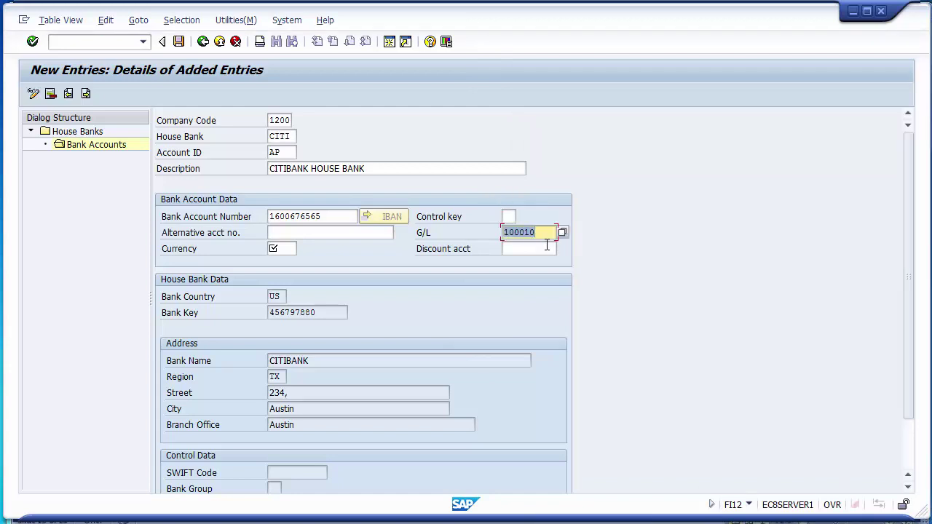
Set the account currency to USD and save the house bank account.
{"action": "left_click", "coordinate": [288, 248]}
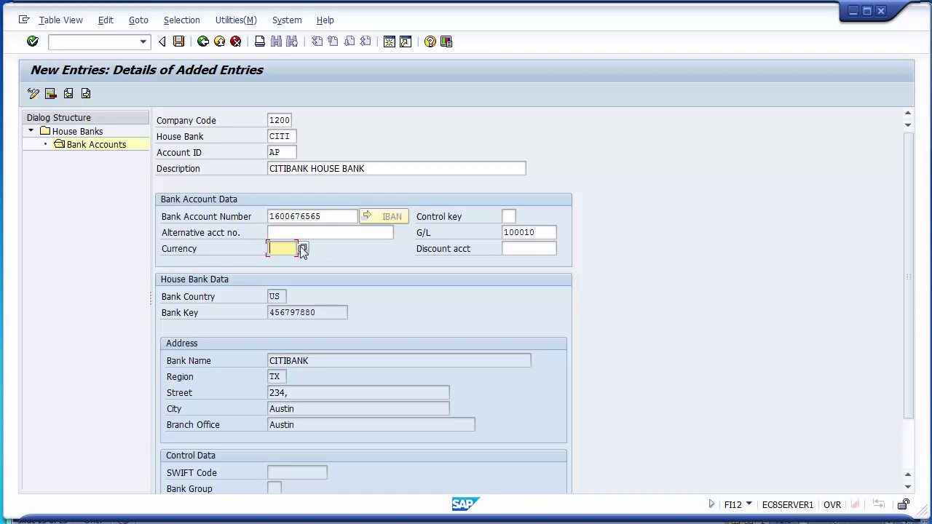
{"action": "left_click", "coordinate": [302, 249]}
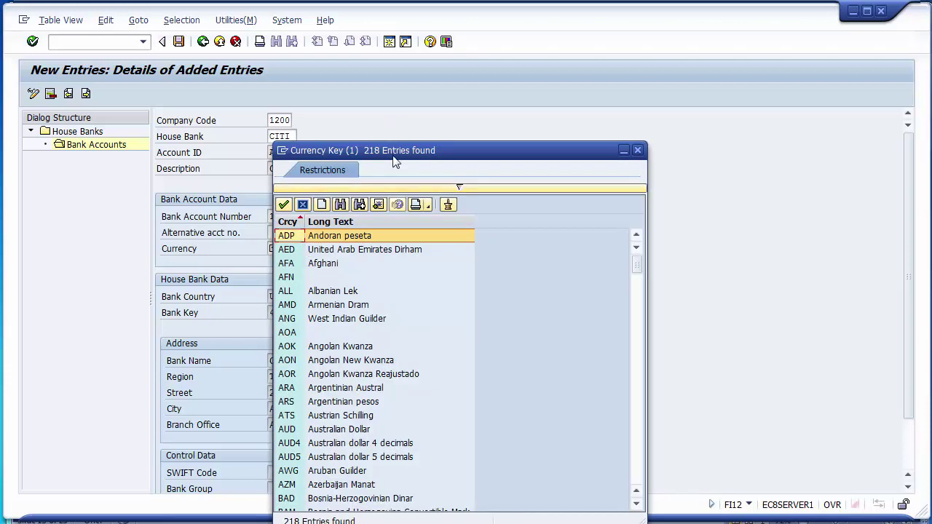
{"action": "left_click_drag", "start_coordinate": [396, 151], "coordinate": [403, 43]}
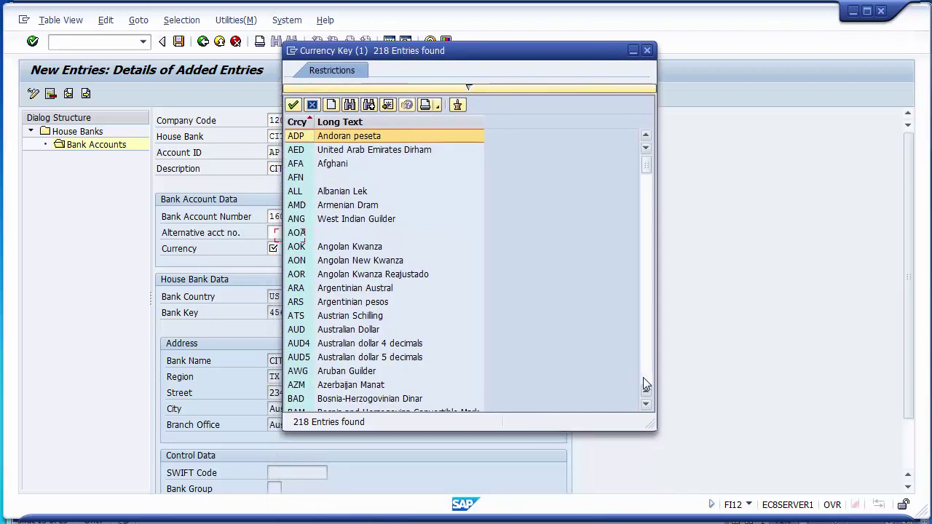
{"action": "scroll", "coordinate": [645, 377], "scroll_direction": "down", "scroll_amount": 10}
{"action": "scroll", "coordinate": [644, 379], "scroll_direction": "down", "scroll_amount": 20}
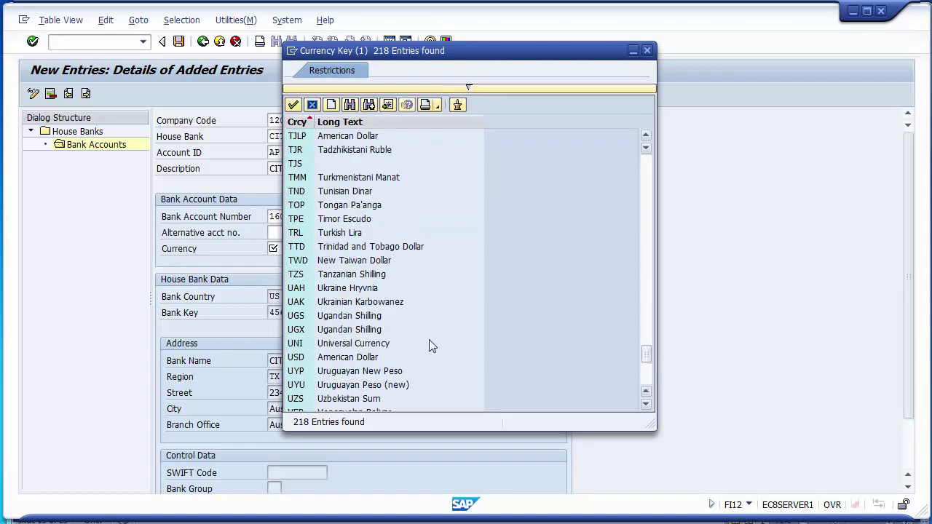
{"action": "left_click", "coordinate": [354, 358]}
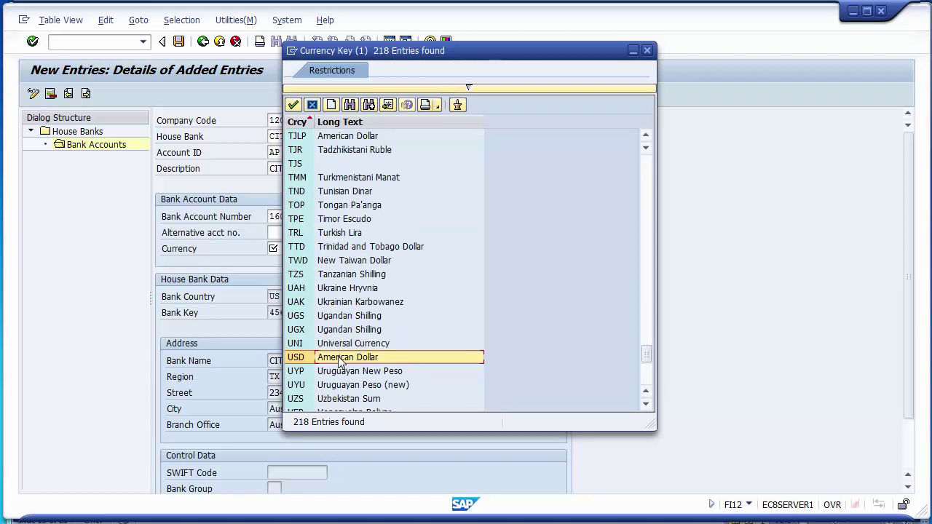
{"action": "double_click", "coordinate": [340, 362]}
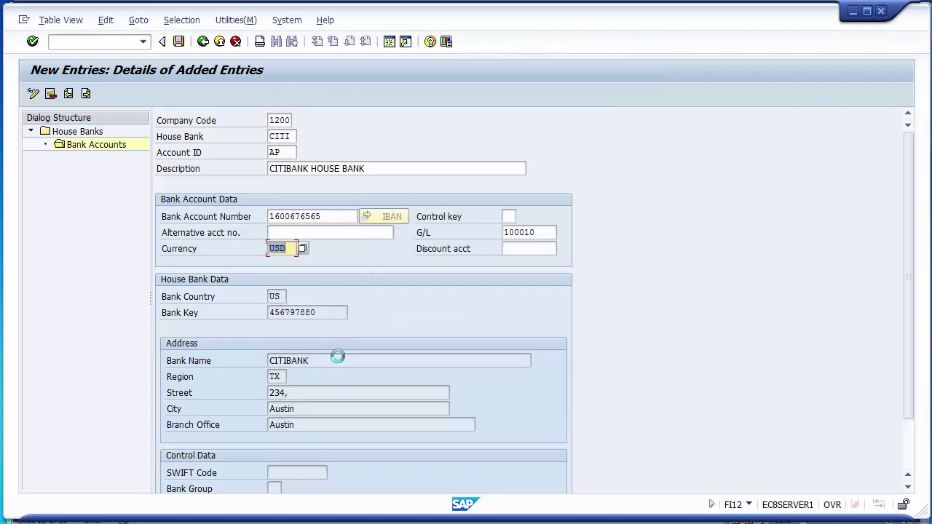
{"action": "left_click", "coordinate": [552, 233]}
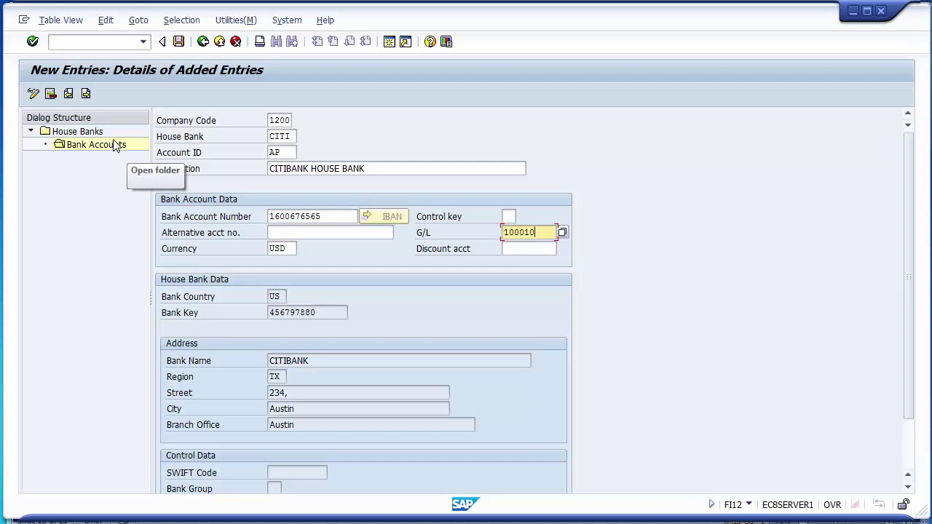
{"action": "left_click", "coordinate": [178, 41]}
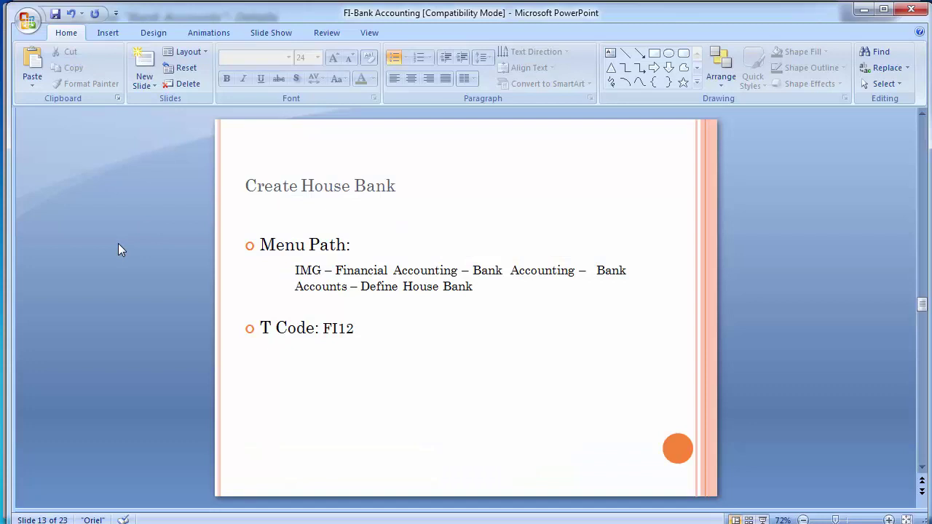
Move to slide 14, Create Bank GL Account, with the cursor after FS00.
{"action": "scroll", "coordinate": [118, 244], "scroll_direction": "down", "scroll_amount": 1}
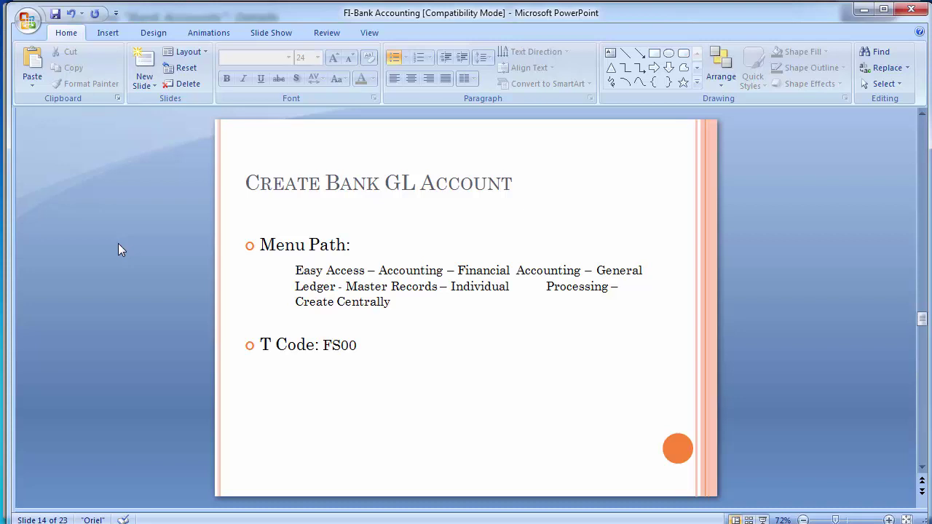
{"action": "left_click", "coordinate": [381, 346]}
Add bullets CITIBANK MAIN A/C, CITIBANK OUTGOING A/C and CITIBANK INCOMING A/C below FS00.
{"action": "key", "text": "Return"}
{"action": "key", "text": "Return"}
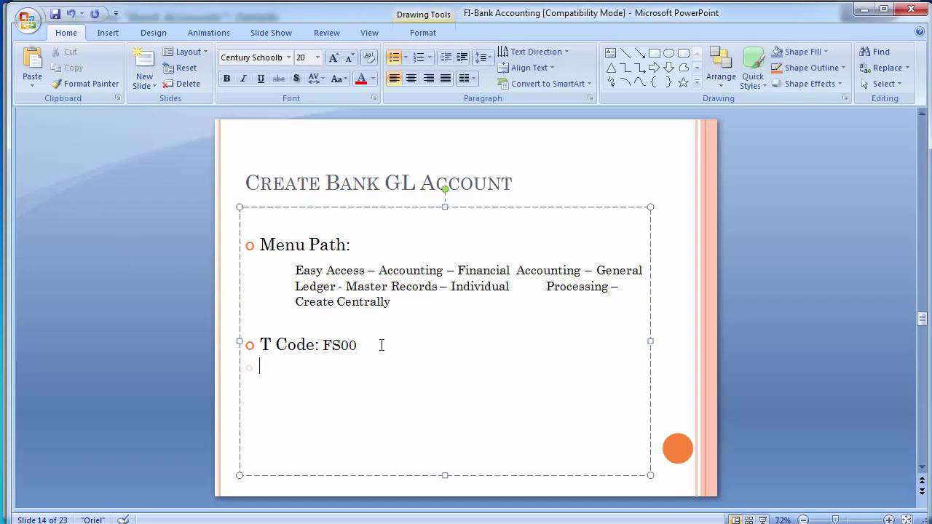
{"action": "type", "text": "CITIBANK"}
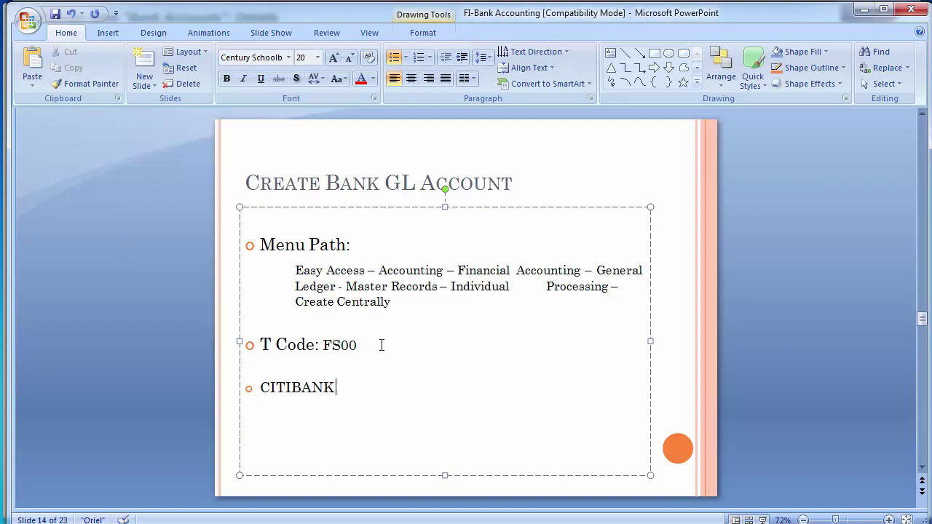
{"action": "type", "text": " MAN"}
{"action": "type", "text": "IN"}
{"action": "key", "text": "BackSpace"}
{"action": "key", "text": "BackSpace"}
{"action": "key", "text": "BackSpace"}
{"action": "type", "text": "IN"}
{"action": "key", "text": "Left"}
{"action": "key", "text": "Left"}
{"action": "key", "text": "Left"}
{"action": "key", "text": "Left"}
{"action": "key", "text": "Right"}
{"action": "key", "text": "Right"}
{"action": "key", "text": "Right"}
{"action": "key", "text": "Right"}
{"action": "key", "text": "Right"}
{"action": "type", "text": "A"}
{"action": "type", "text": "?"}
{"action": "key", "text": "BackSpace"}
{"action": "type", "text": "/C"}
{"action": "key", "text": "Return"}
{"action": "type", "text": "CITIBANK"}
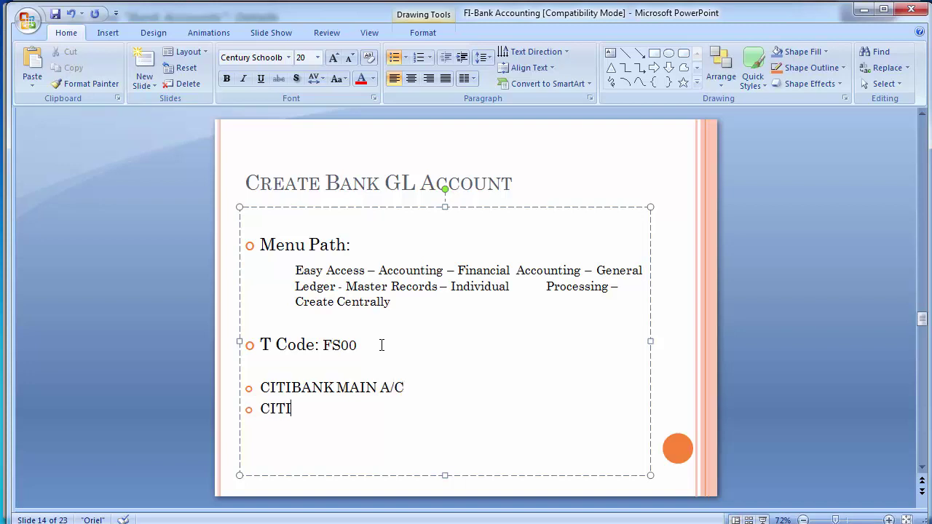
{"action": "type", "text": " OUTGOING "}
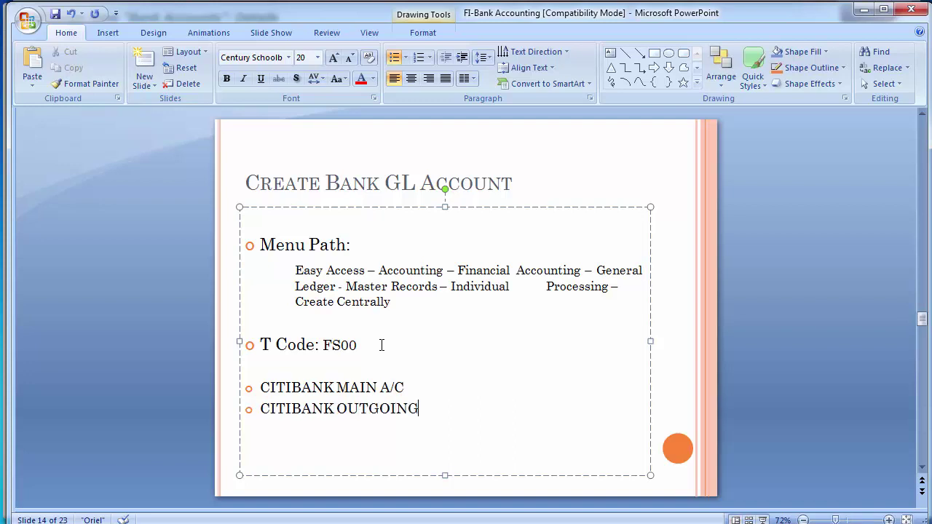
{"action": "type", "text": "A?C"}
{"action": "key", "text": "Return"}
{"action": "key", "text": "BackSpace"}
{"action": "key", "text": "Left"}
{"action": "key", "text": "Left"}
{"action": "key", "text": "Delete"}
{"action": "type", "text": "/"}
{"action": "key", "text": "End"}
{"action": "key", "text": "Return"}
{"action": "type", "text": "CITIBANK IN"}
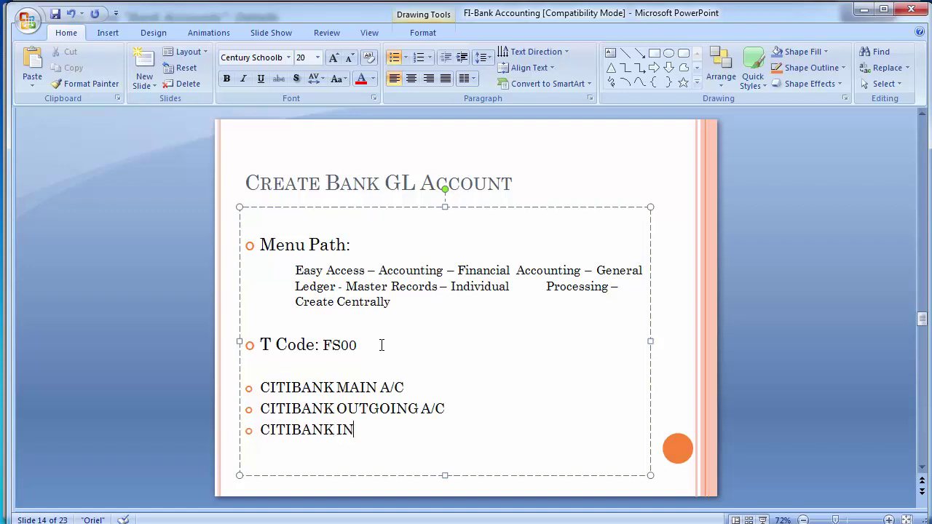
{"action": "type", "text": "COMING"}
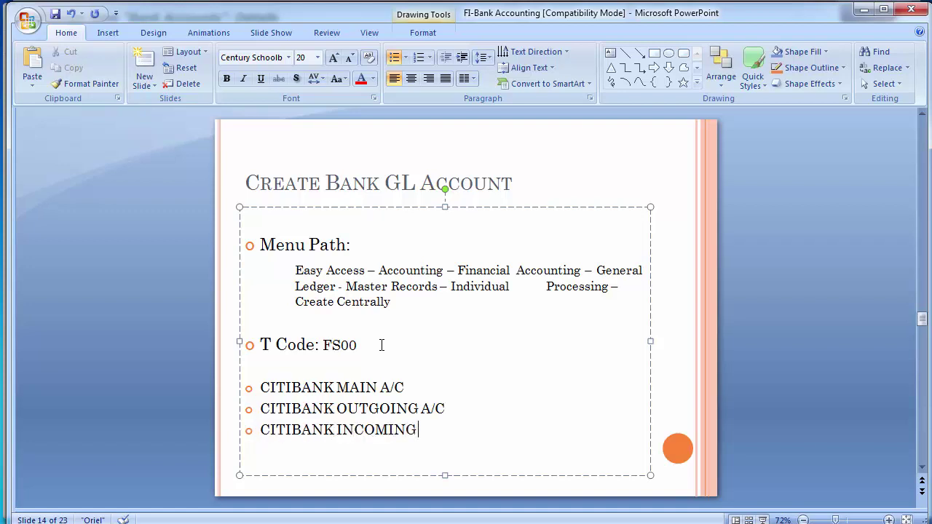
{"action": "type", "text": " A/C"}
Append G/L numbers 100010, 100011 and 100012 to the three account bullets.
{"action": "key", "text": "Up"}
{"action": "type", "text": "- 100010"}
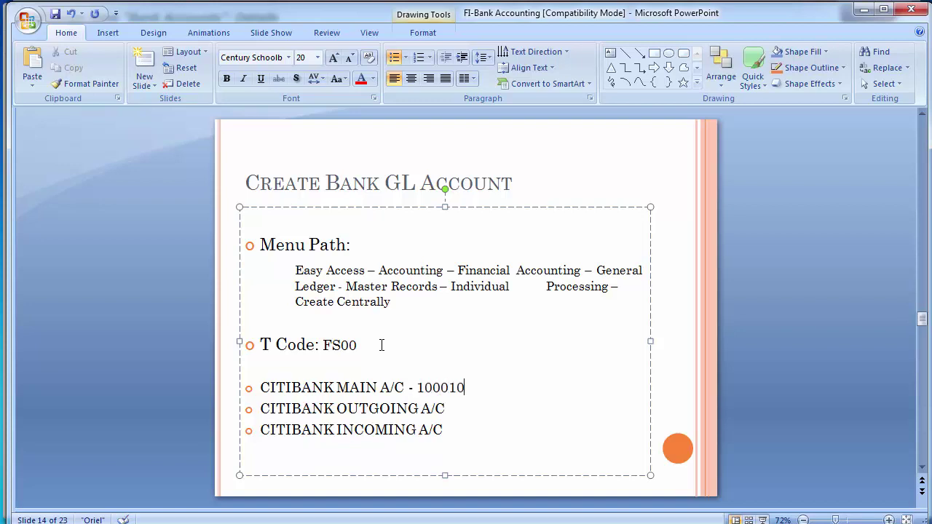
{"action": "key", "text": "Down"}
{"action": "type", "text": "- "}
{"action": "type", "text": "100011"}
{"action": "type", "text": " -"}
{"action": "type", "text": " 1000'"}
{"action": "type", "text": "2"}
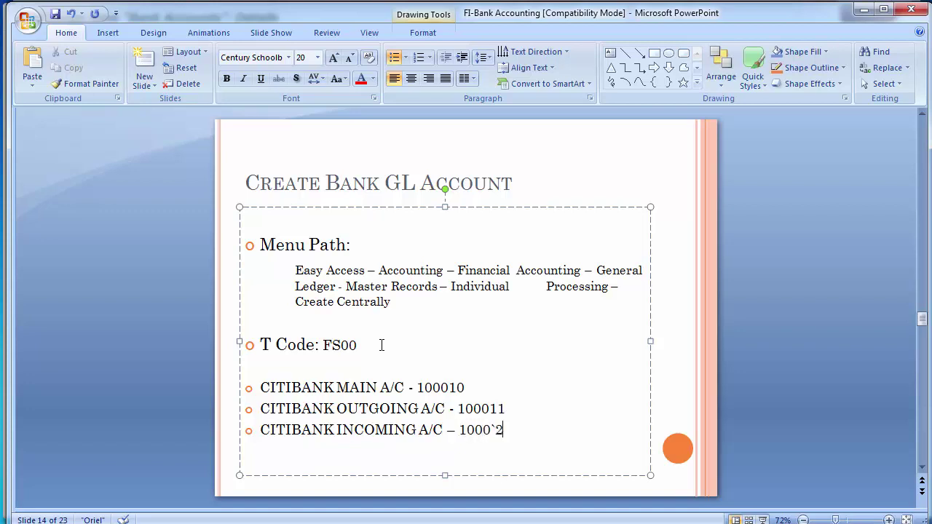
{"action": "key", "text": "BackSpace"}
{"action": "key", "text": "BackSpace"}
{"action": "type", "text": "12"}
{"action": "key", "text": "Up"}
{"action": "key", "text": "Up"}
{"action": "key", "text": "Up"}
{"action": "key", "text": "Down"}
{"action": "key", "text": "Right"}
{"action": "key", "text": "Right"}
{"action": "key", "text": "Down"}
{"action": "key", "text": "Down"}
{"action": "key", "text": "Left"}
{"action": "key", "text": "Left"}
{"action": "key", "text": "Up"}
{"action": "type", "text": "s"}
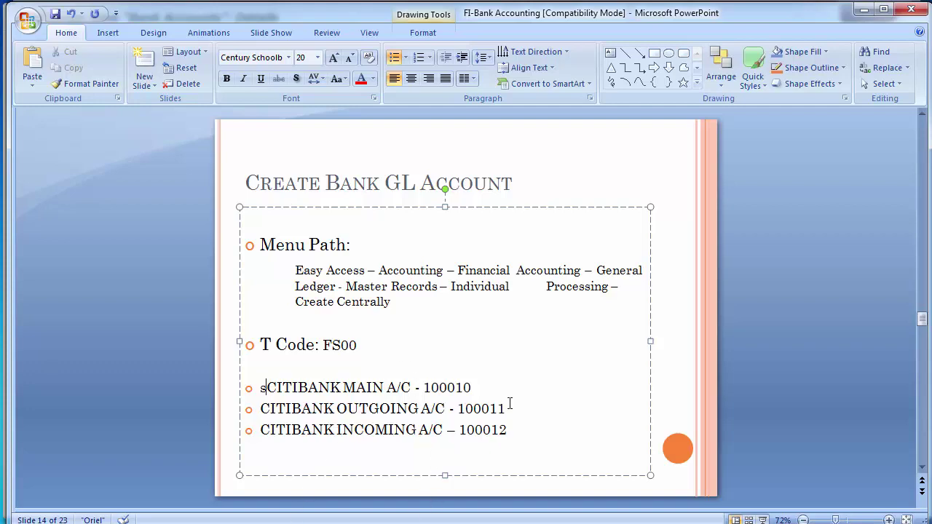
Open G/L account 100010 of company code 1200 via /ofs10n and switch it to change mode.
{"action": "mouse_move", "coordinate": [279, 523]}
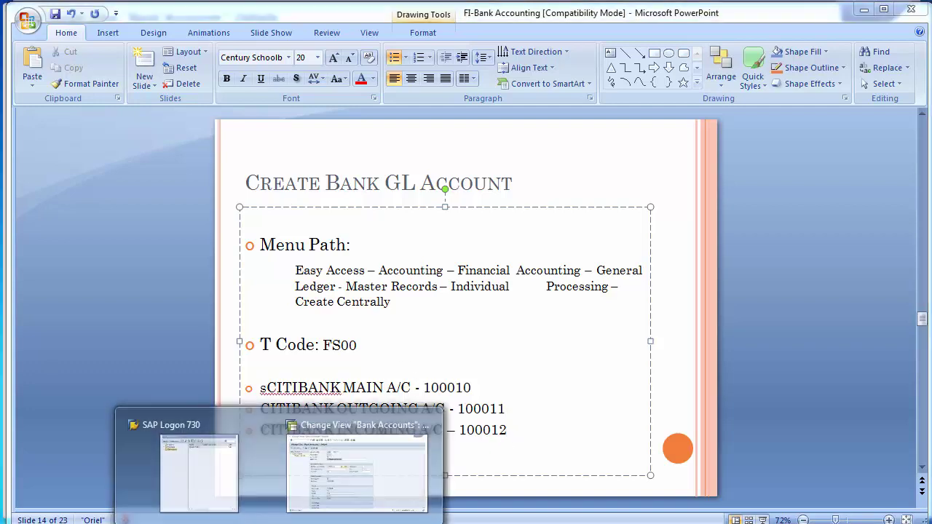
{"action": "left_click", "coordinate": [359, 459]}
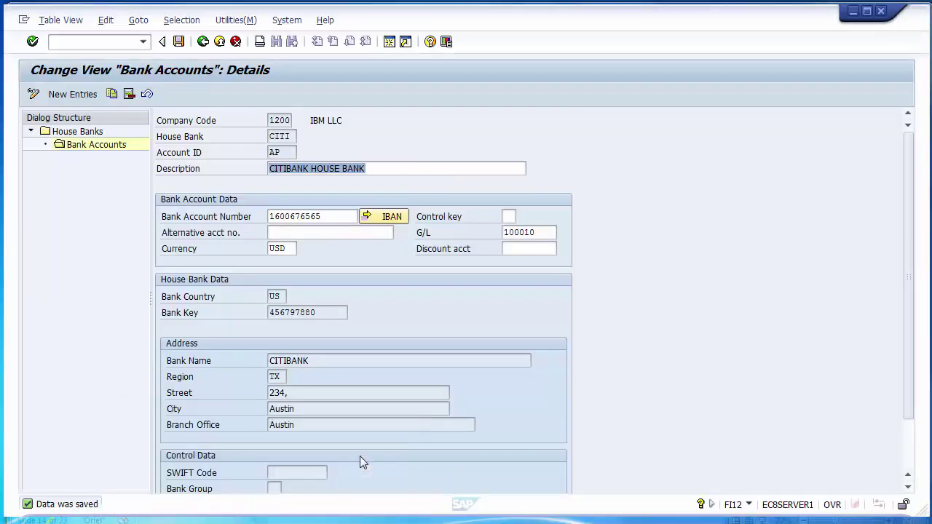
{"action": "left_click", "coordinate": [96, 44]}
{"action": "type", "text": "/o"}
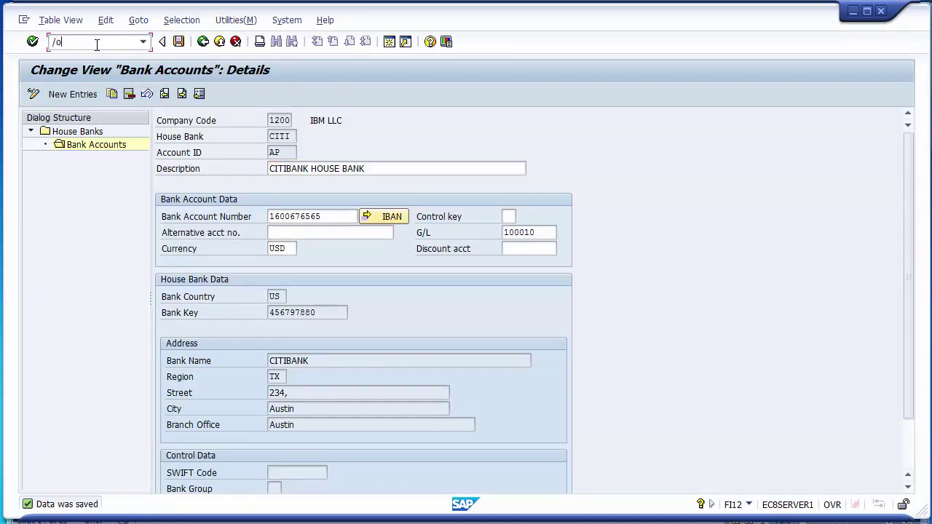
{"action": "type", "text": "fs10n"}
{"action": "key", "text": "Return"}
{"action": "left_click", "coordinate": [92, 116]}
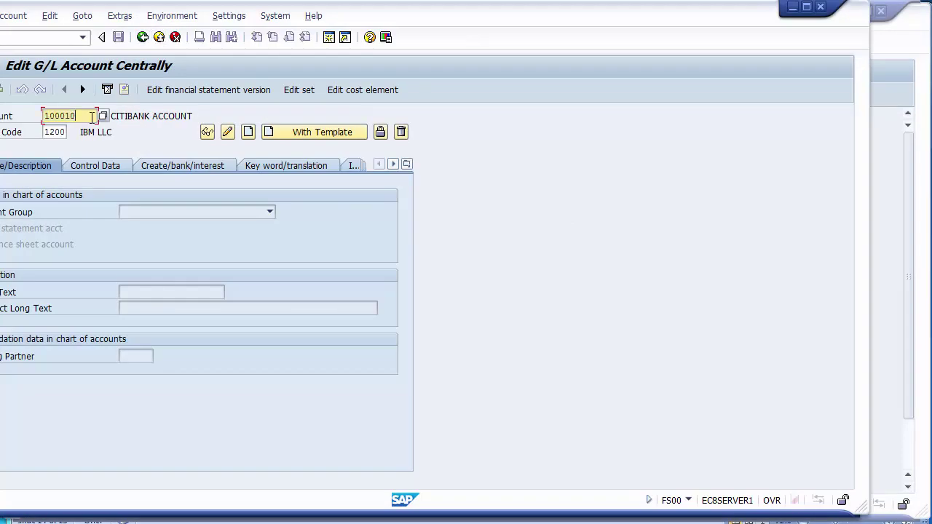
{"action": "left_click", "coordinate": [144, 127]}
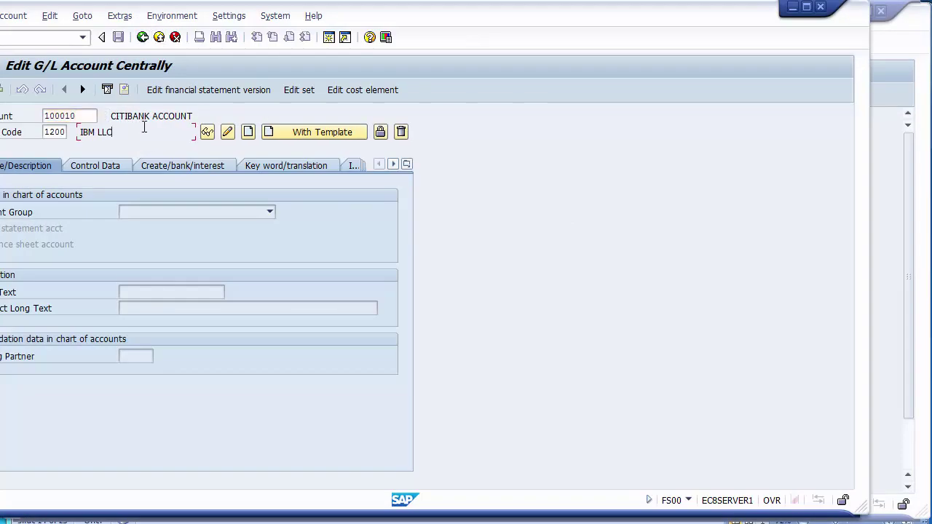
{"action": "key", "text": "Return"}
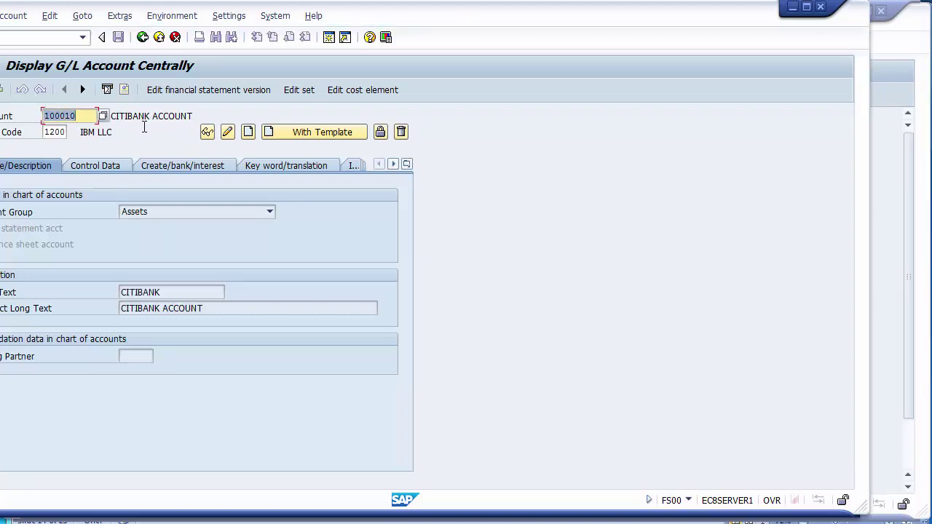
{"action": "left_click", "coordinate": [149, 137]}
{"action": "left_click", "coordinate": [150, 115]}
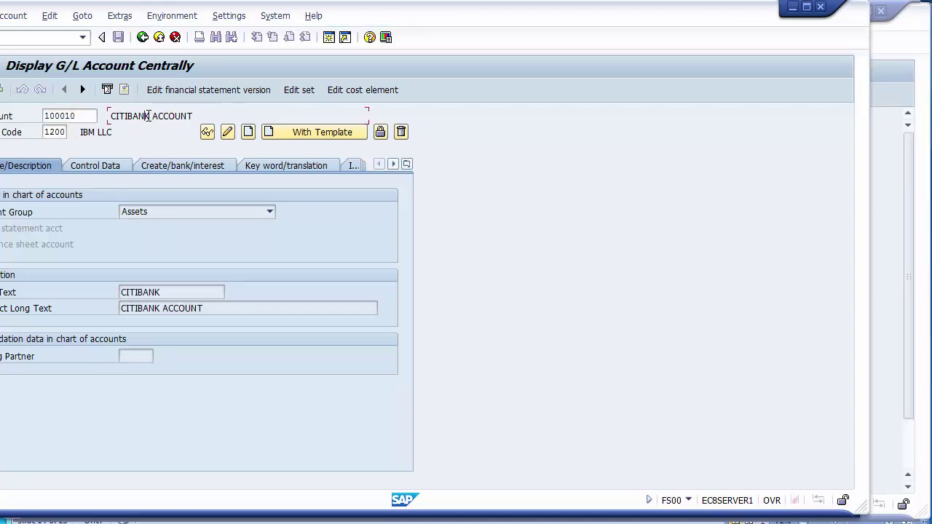
{"action": "left_click", "coordinate": [227, 133]}
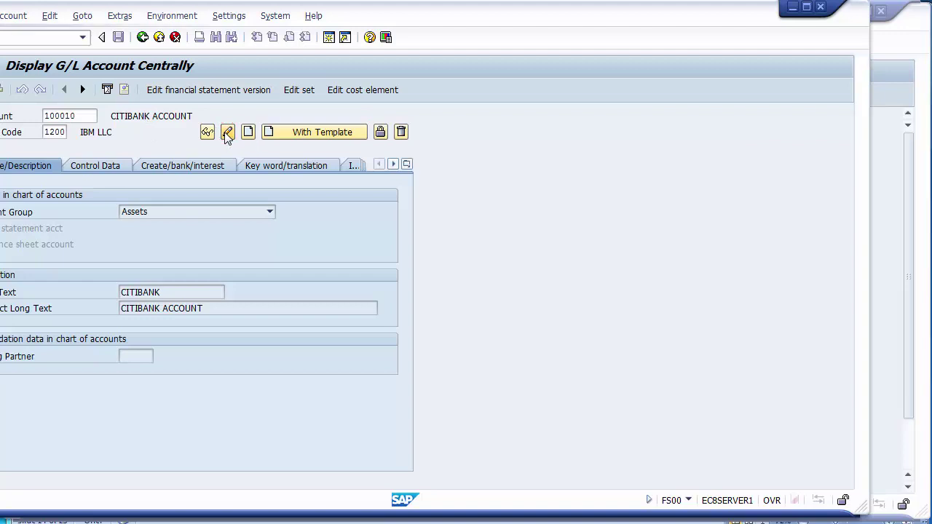
Set account 100010's short text to CITIBANK Main and long text to CITIBANK Manin Account, then save.
{"action": "left_click", "coordinate": [187, 294]}
{"action": "type", "text": "Main"}
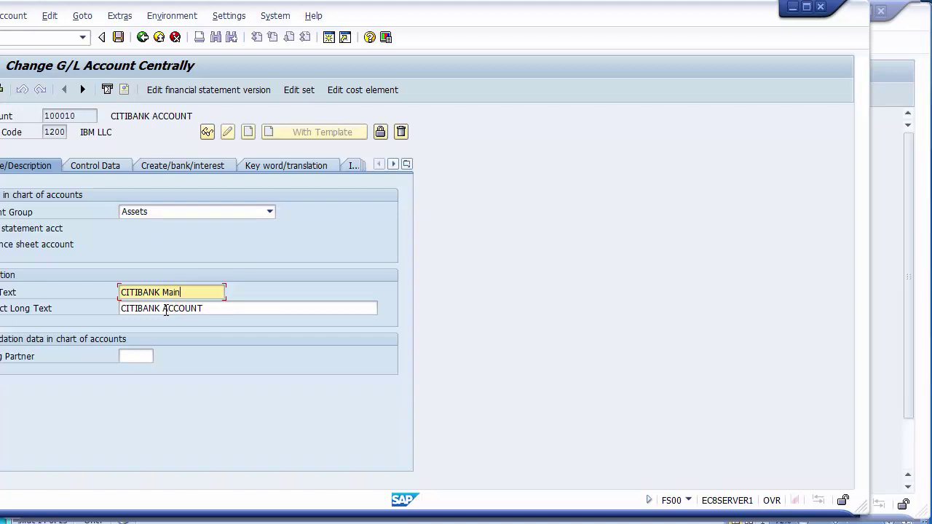
{"action": "left_click", "coordinate": [166, 308]}
{"action": "type", "text": "Manin A"}
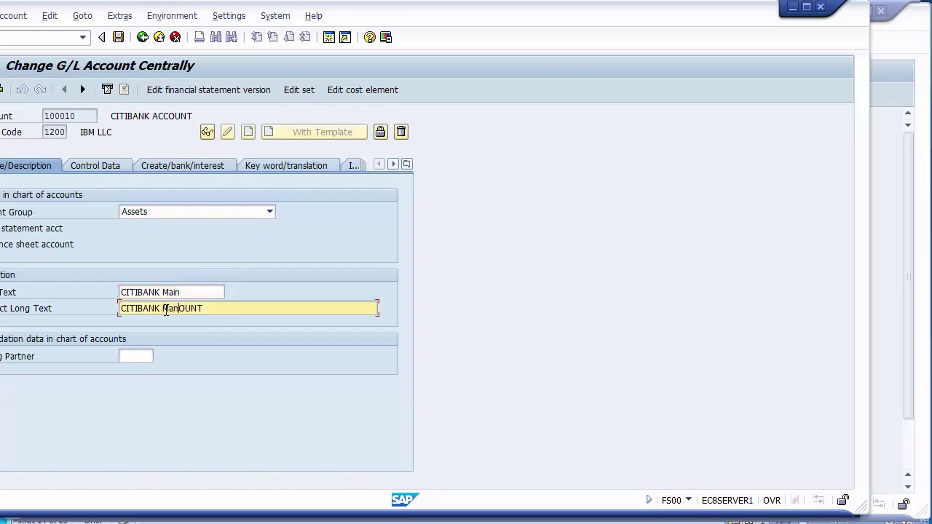
{"action": "type", "text": "ccount"}
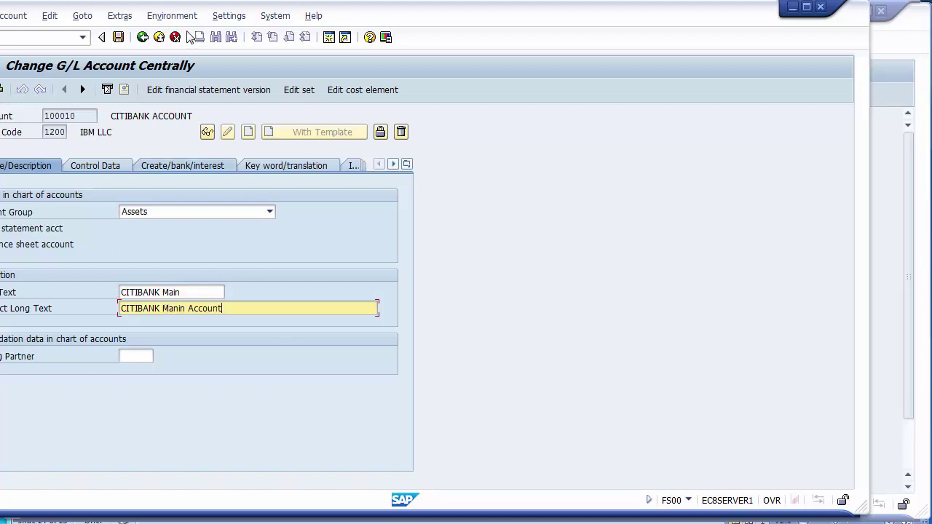
{"action": "left_click", "coordinate": [119, 39]}
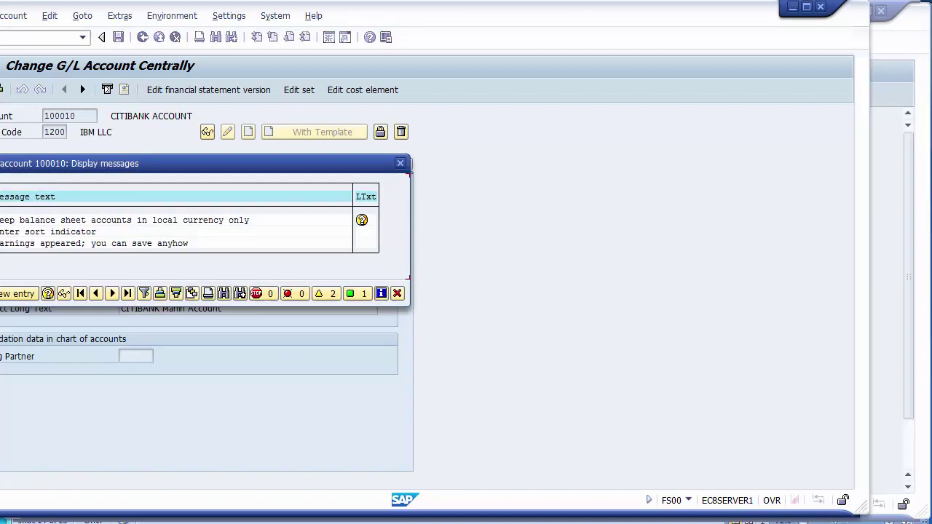
{"action": "key", "text": "Return"}
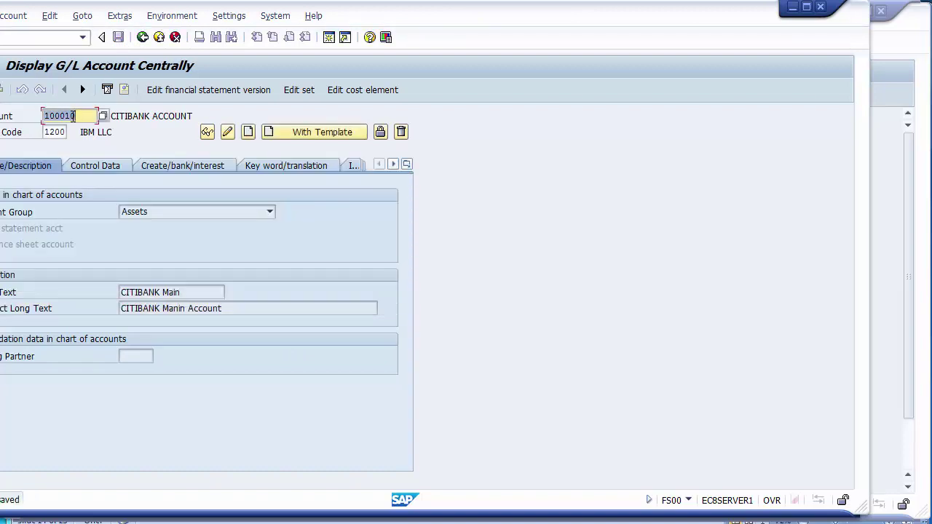
Create account 100011 using reference account 100010 in company code 1200 as template.
{"action": "left_click", "coordinate": [73, 116]}
{"action": "type", "text": "1"}
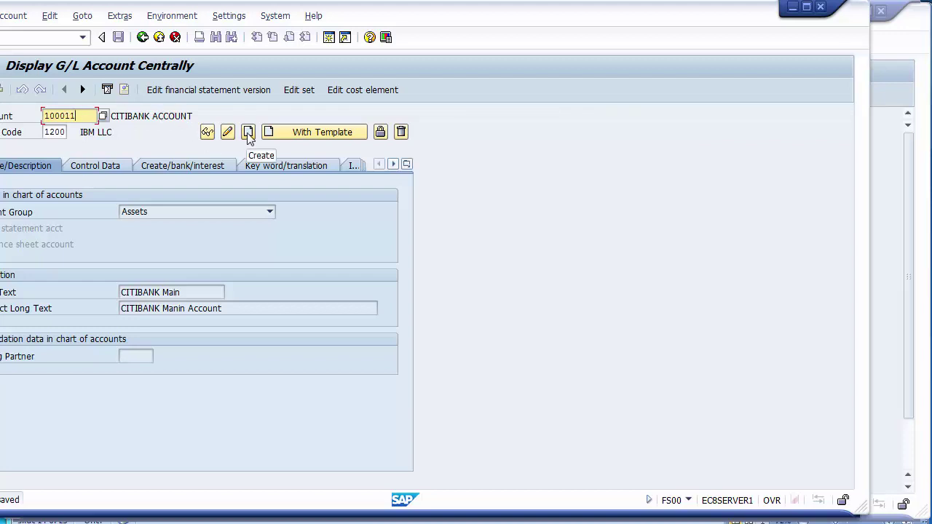
{"action": "left_click", "coordinate": [294, 140]}
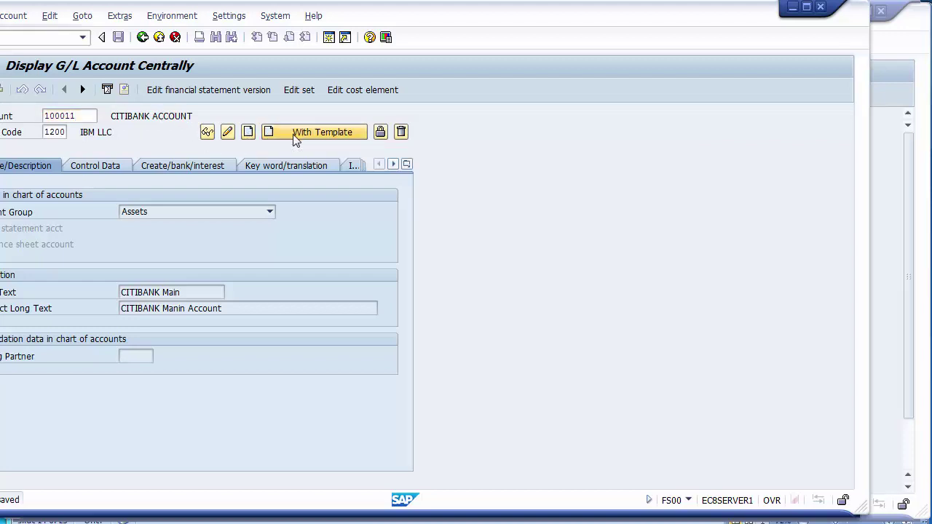
{"action": "left_click", "coordinate": [142, 204]}
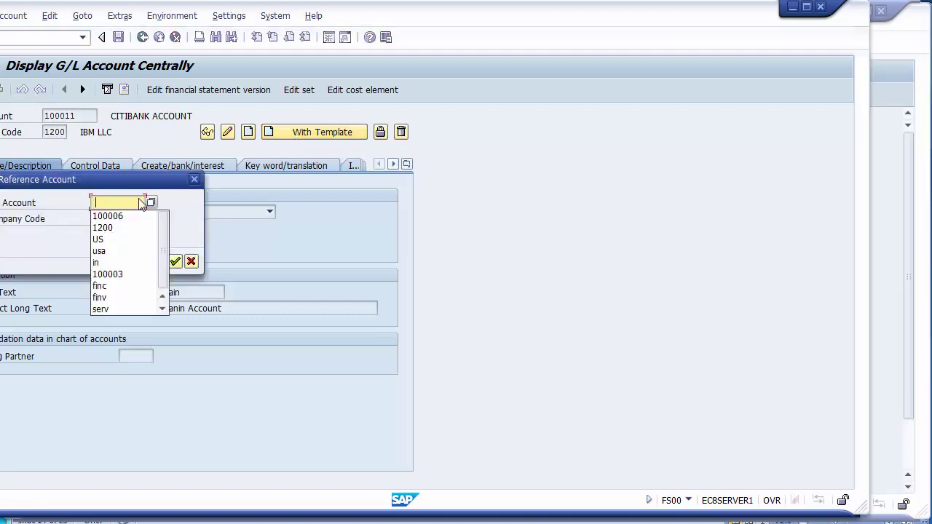
{"action": "type", "text": "1000"}
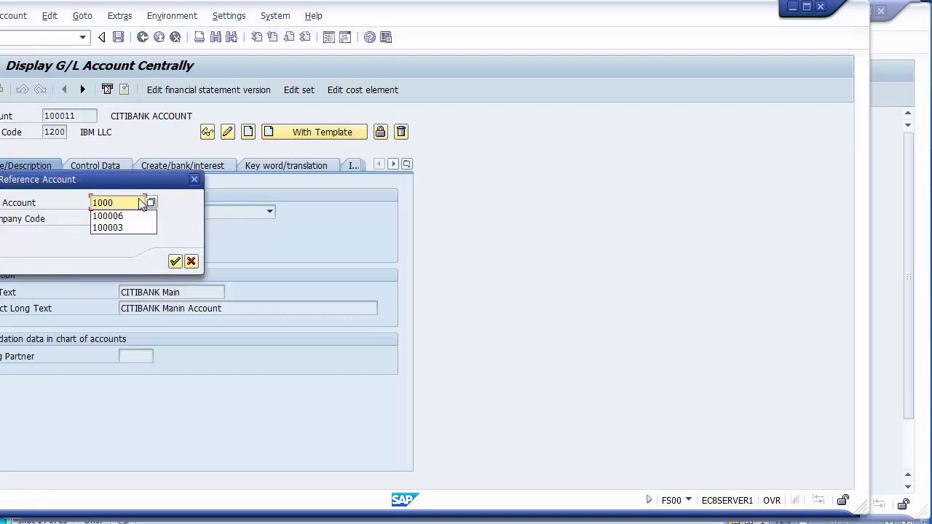
{"action": "type", "text": "10"}
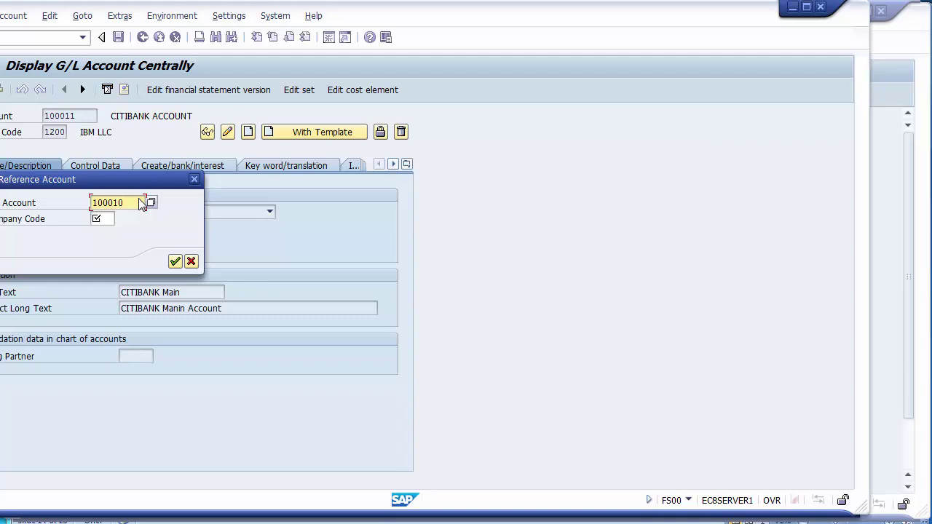
{"action": "key", "text": "Tab"}
{"action": "type", "text": "1200"}
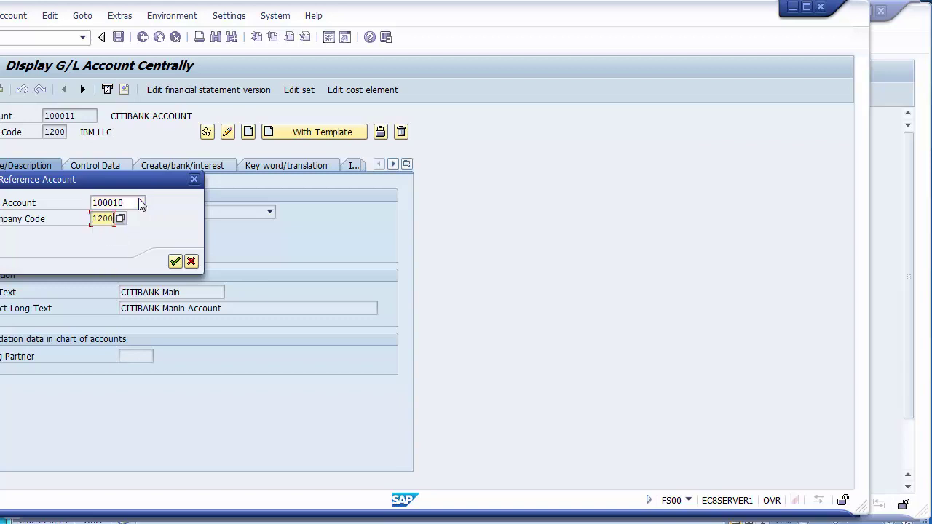
{"action": "key", "text": "Return"}
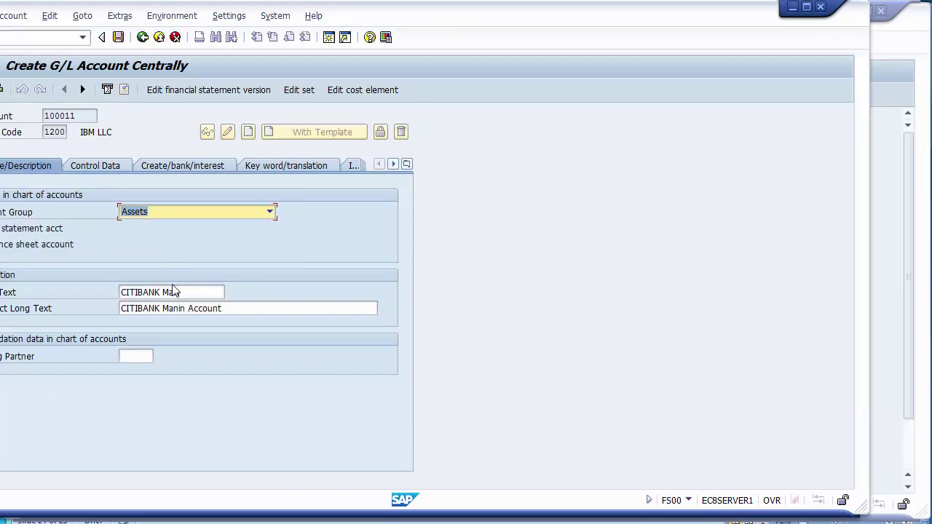
Change the short text to CITIBANK Outgoing and long text to CITIBANK Outgoing Account.
{"action": "left_click", "coordinate": [191, 291]}
{"action": "key", "text": "BackSpace"}
{"action": "key", "text": "BackSpace"}
{"action": "key", "text": "BackSpace"}
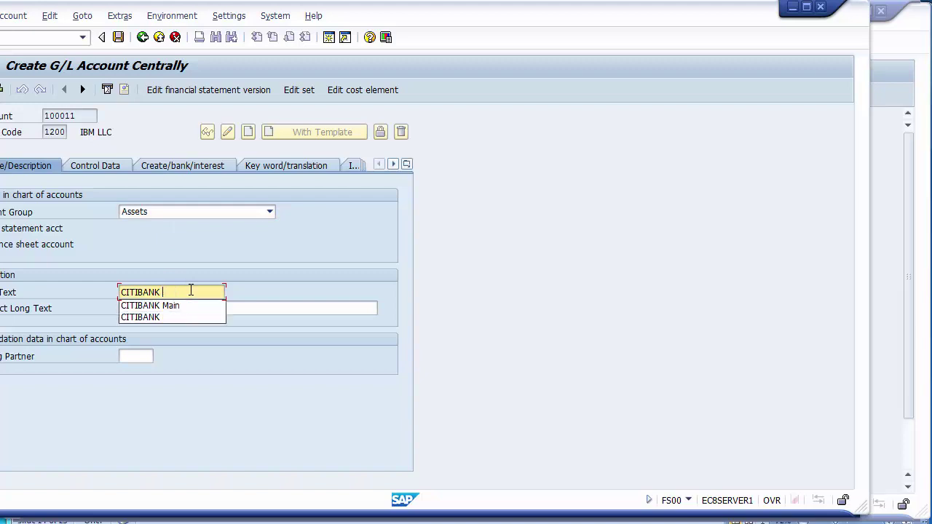
{"action": "type", "text": "oUT"}
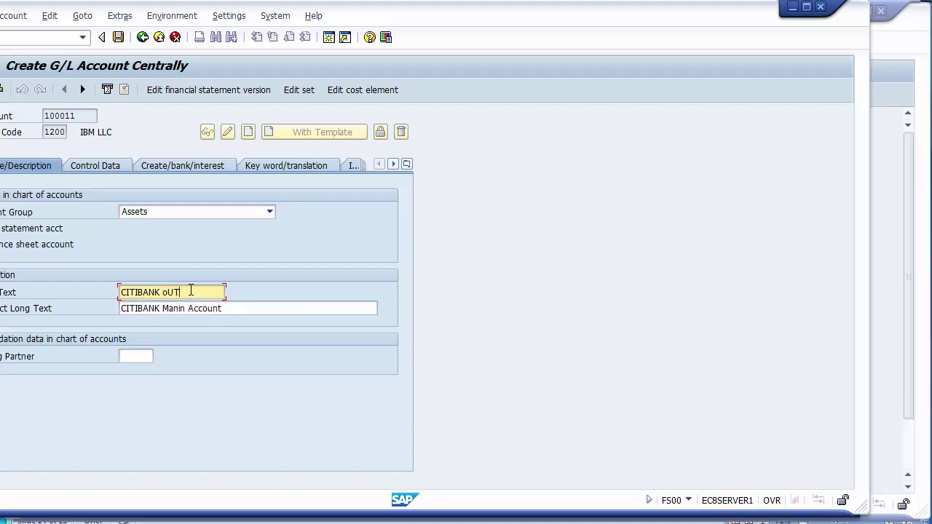
{"action": "type", "text": "GOING"}
{"action": "left_click", "coordinate": [169, 293]}
{"action": "key", "text": "BackSpace"}
{"action": "type", "text": "Outgoing"}
{"action": "key", "text": "Down"}
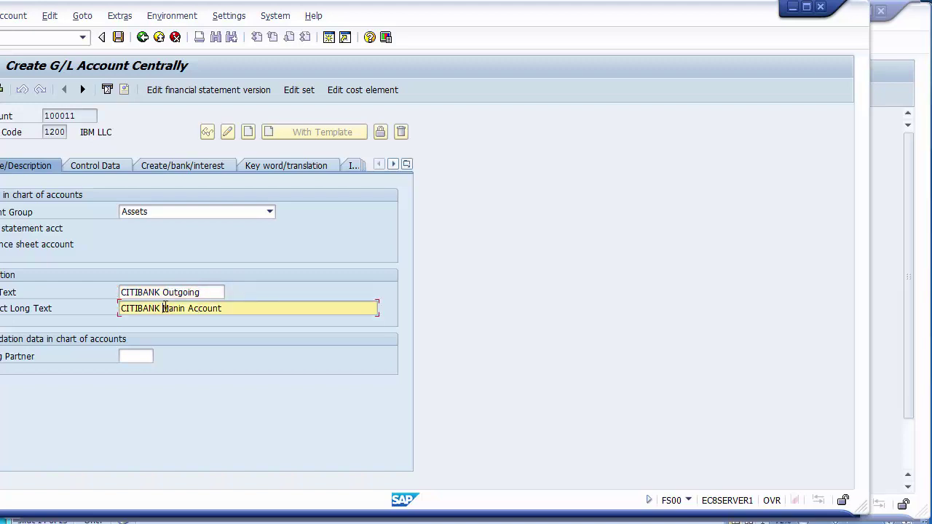
{"action": "key", "text": "Insert"}
{"action": "type", "text": "OUTGOI"}
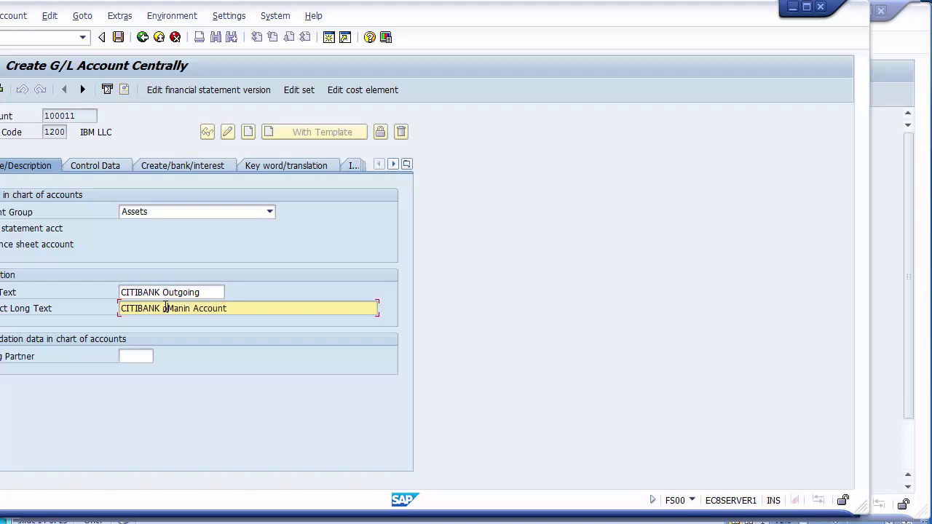
{"action": "type", "text": "NG"}
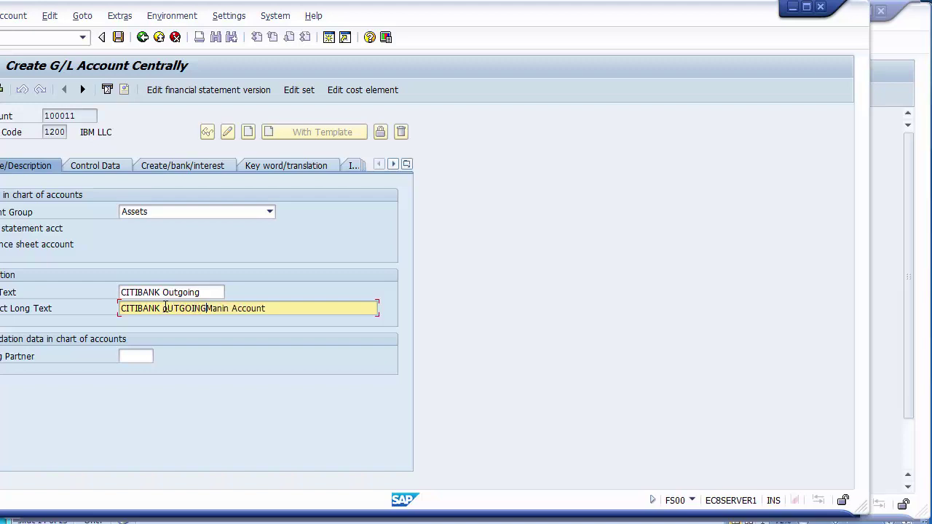
{"action": "key", "text": "Delete"}
{"action": "key", "text": "Delete"}
{"action": "key", "text": "Delete"}
{"action": "key", "text": "Delete"}
{"action": "key", "text": "Delete"}
{"action": "left_click", "coordinate": [168, 309]}
{"action": "key", "text": "BackSpace"}
{"action": "key", "text": "Delete"}
{"action": "key", "text": "Delete"}
{"action": "key", "text": "Delete"}
{"action": "key", "text": "Delete"}
{"action": "key", "text": "Delete"}
{"action": "key", "text": "Delete"}
{"action": "key", "text": "Delete"}
{"action": "key", "text": "Delete"}
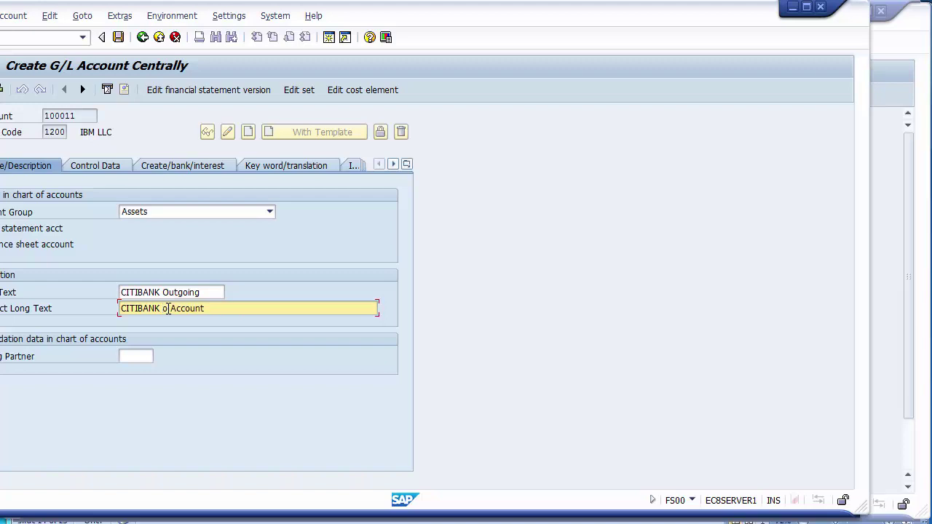
{"action": "type", "text": "Outgoing"}
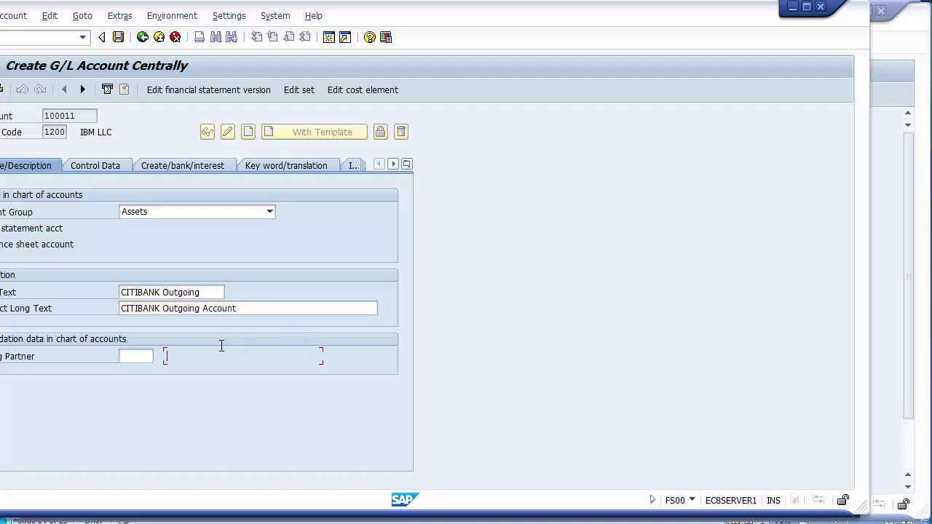
Check the Control Data and bank/interest tabs, then save account 100011, accepting warnings.
{"action": "left_click", "coordinate": [94, 169]}
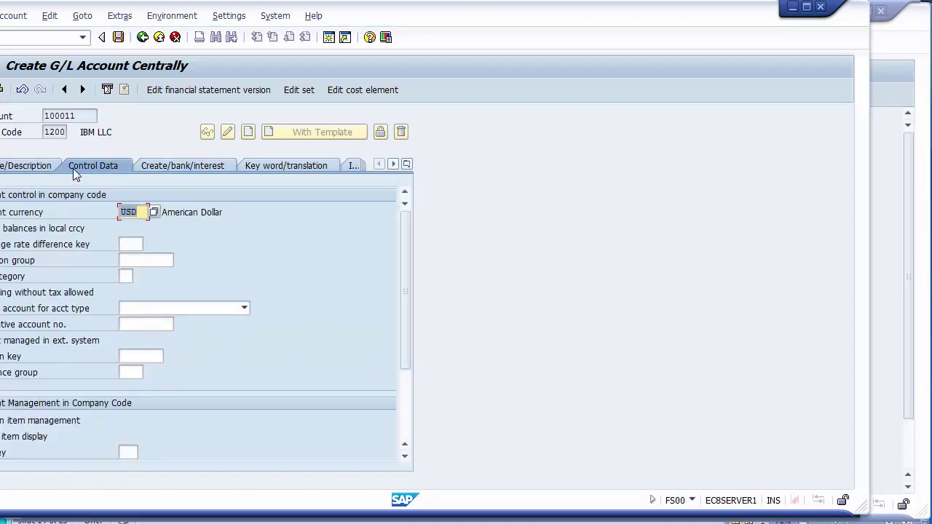
{"action": "left_click", "coordinate": [181, 166]}
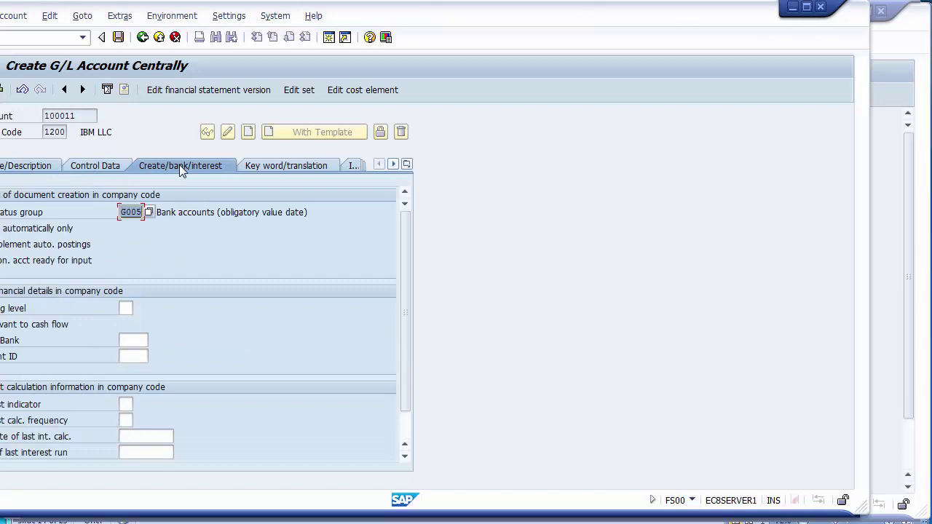
{"action": "left_click", "coordinate": [118, 38]}
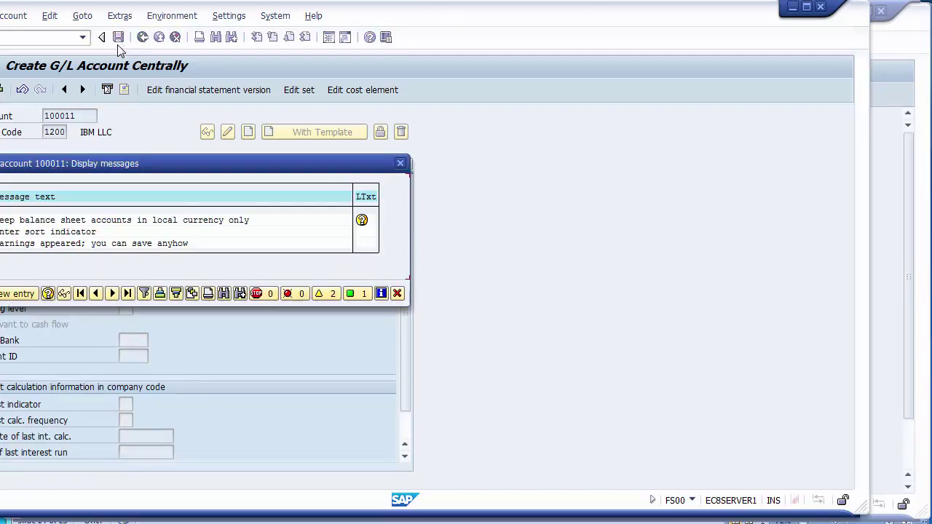
{"action": "key", "text": "Return"}
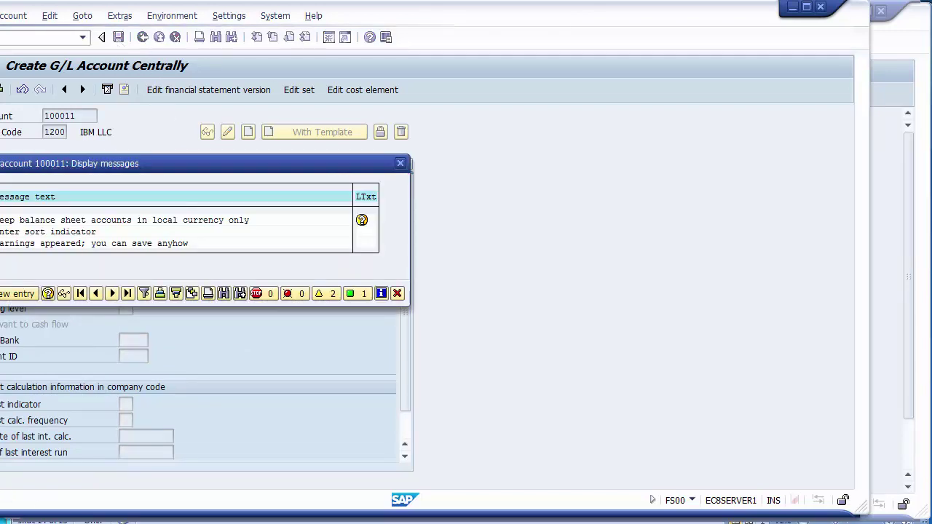
{"action": "left_click", "coordinate": [70, 115]}
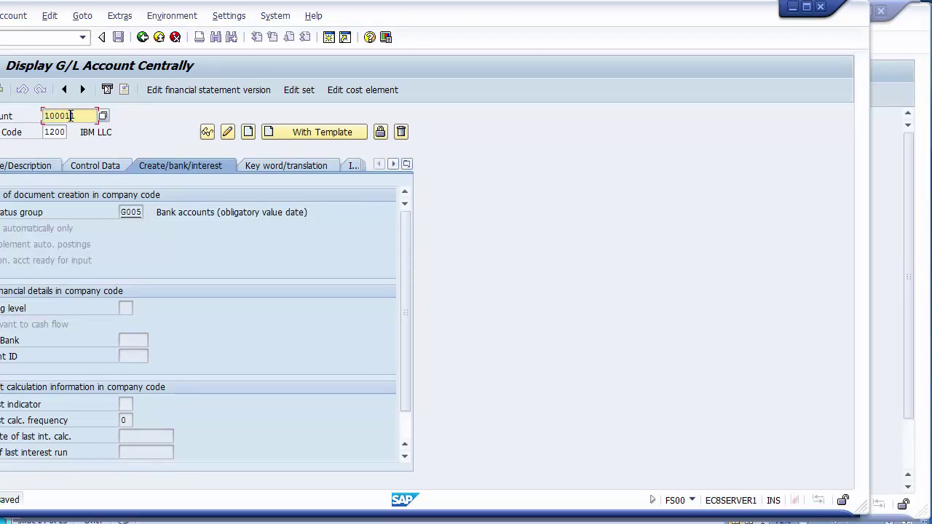
Create account 100012 from template 100010 with texts CITIBANK Incoming and CITIBANK Incoming Account.
{"action": "type", "text": "2"}
{"action": "left_click", "coordinate": [282, 132]}
{"action": "left_click", "coordinate": [175, 261]}
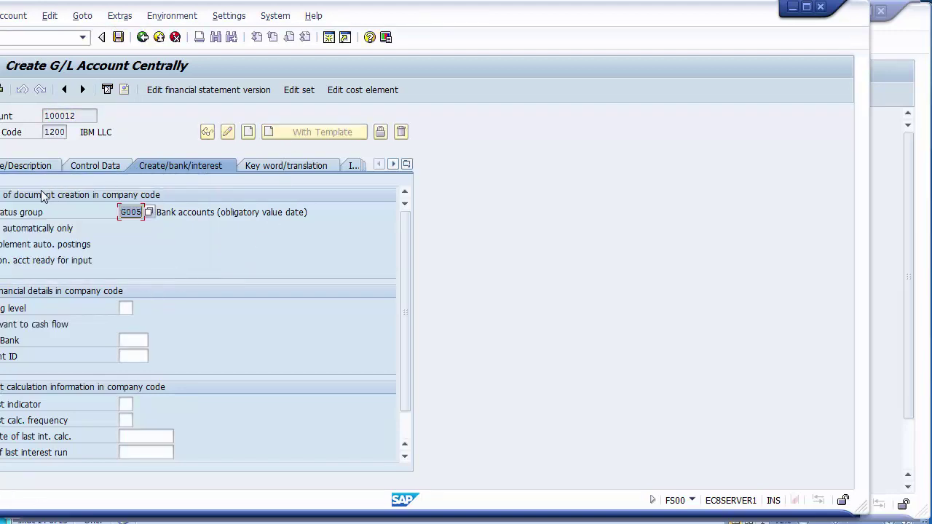
{"action": "left_click", "coordinate": [26, 172]}
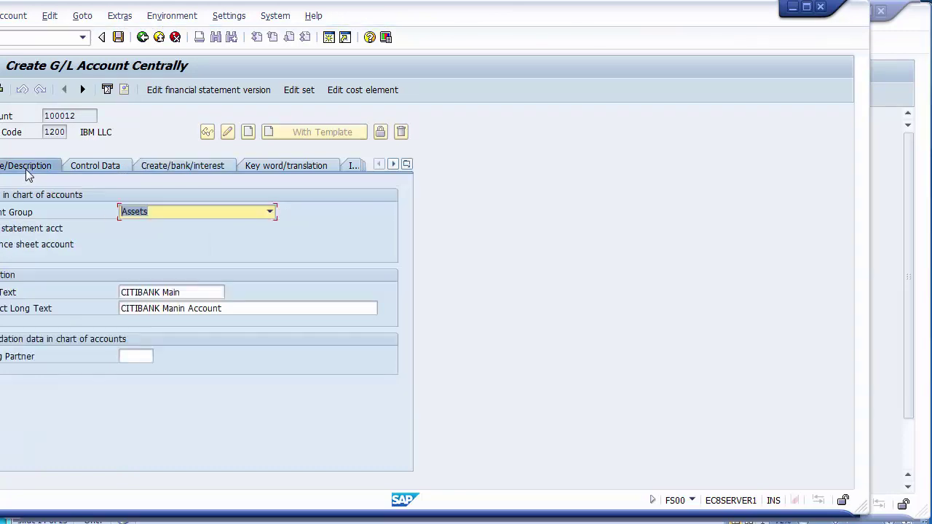
{"action": "left_click", "coordinate": [190, 294]}
{"action": "key", "text": "BackSpace"}
{"action": "key", "text": "BackSpace"}
{"action": "key", "text": "BackSpace"}
{"action": "key", "text": "BackSpace"}
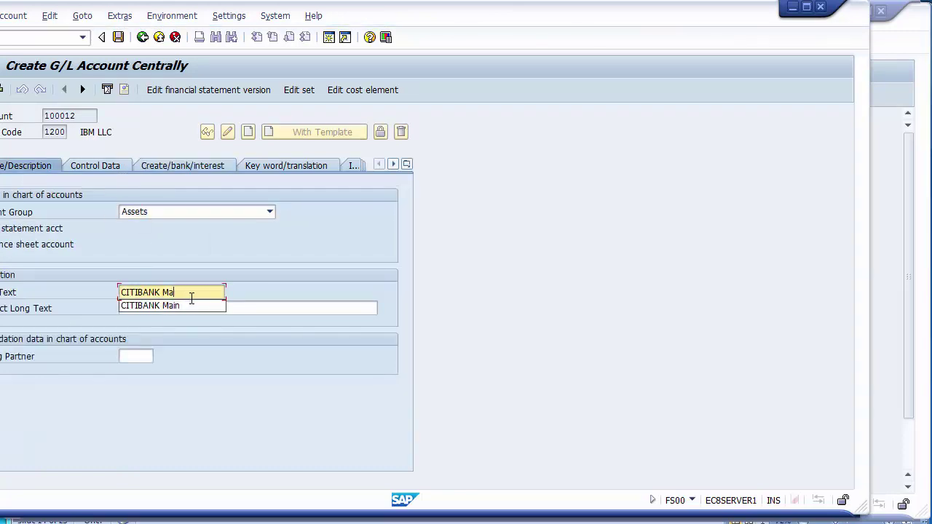
{"action": "type", "text": "Incoming"}
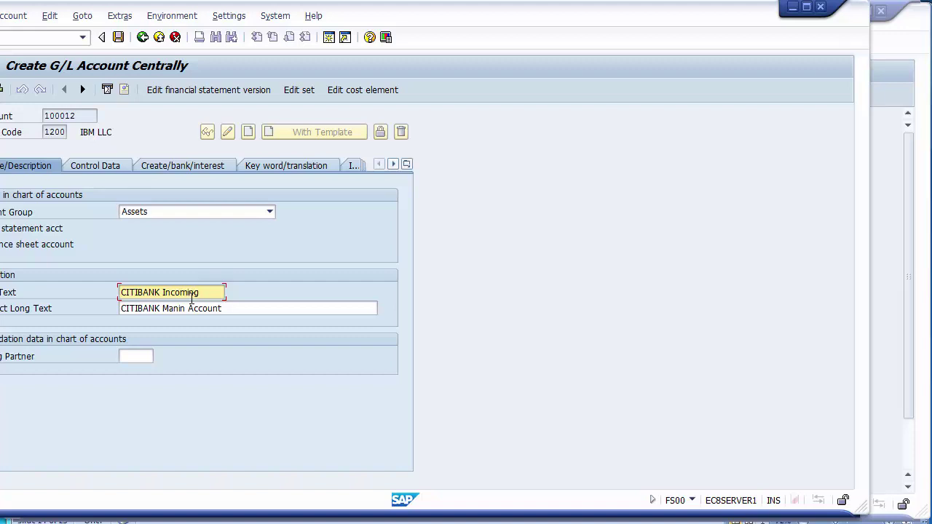
{"action": "left_click", "coordinate": [164, 308]}
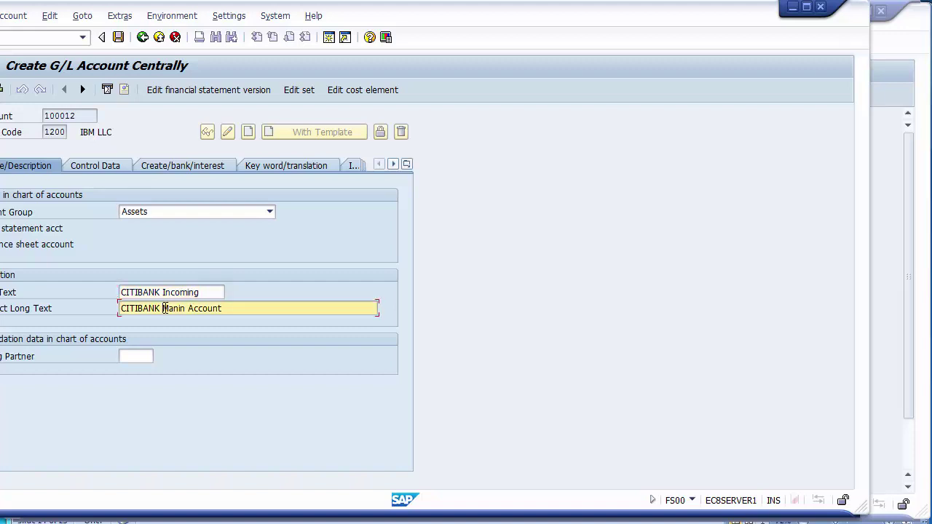
{"action": "type", "text": "Incoming"}
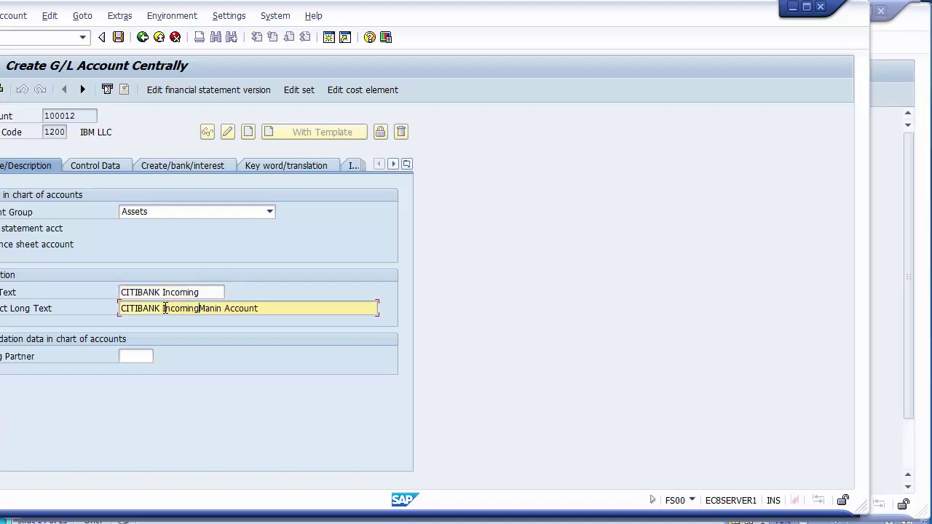
{"action": "key", "text": "Delete"}
{"action": "key", "text": "Delete"}
{"action": "key", "text": "Delete"}
{"action": "key", "text": "Delete"}
{"action": "key", "text": "Delete"}
Check the Control Data and bank/interest tabs, then save account 100012, accepting warnings.
{"action": "left_click", "coordinate": [99, 172]}
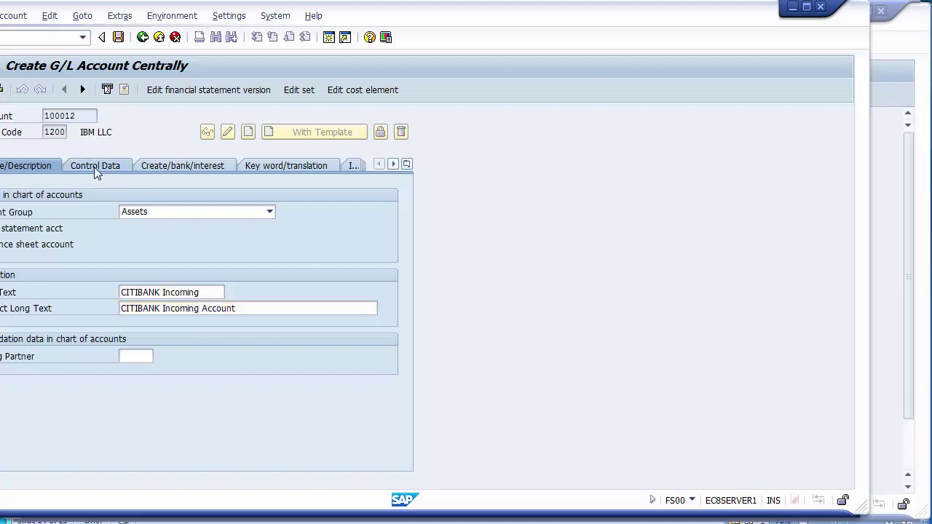
{"action": "left_click", "coordinate": [156, 165]}
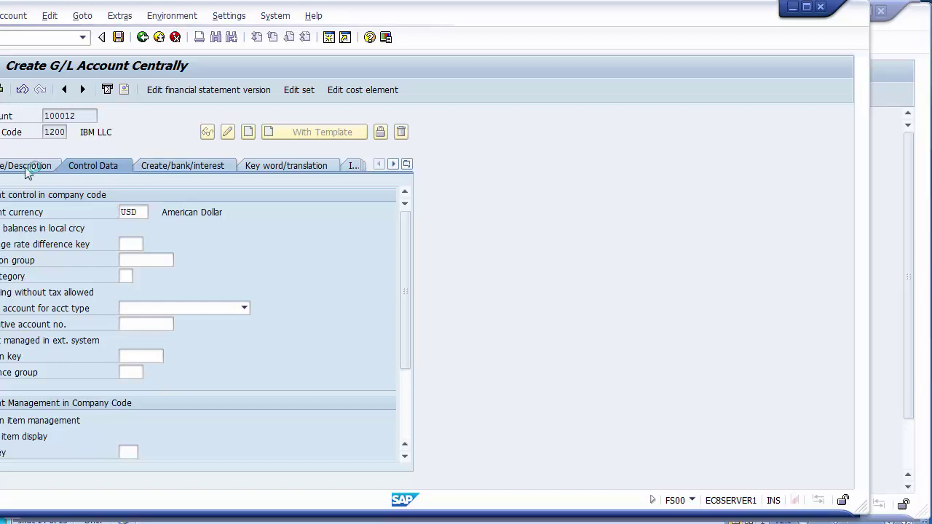
{"action": "left_click", "coordinate": [25, 166]}
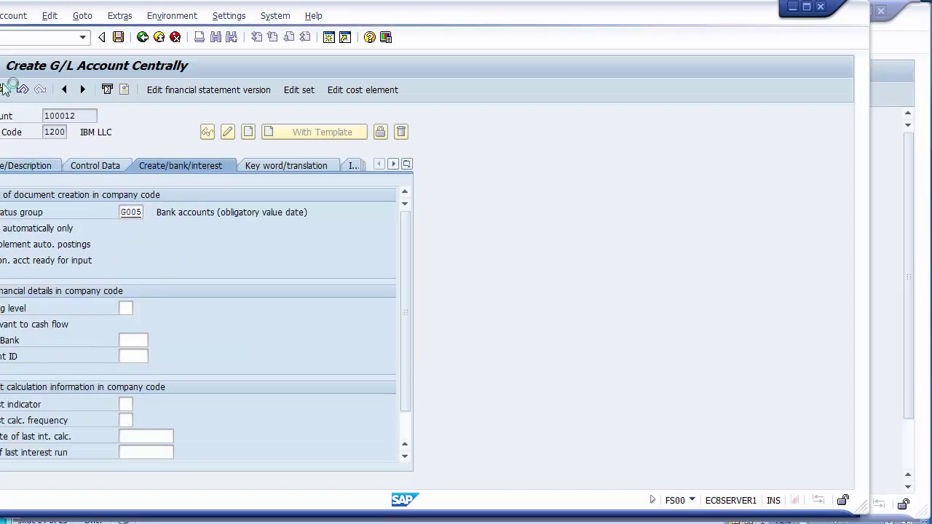
{"action": "left_click", "coordinate": [118, 38]}
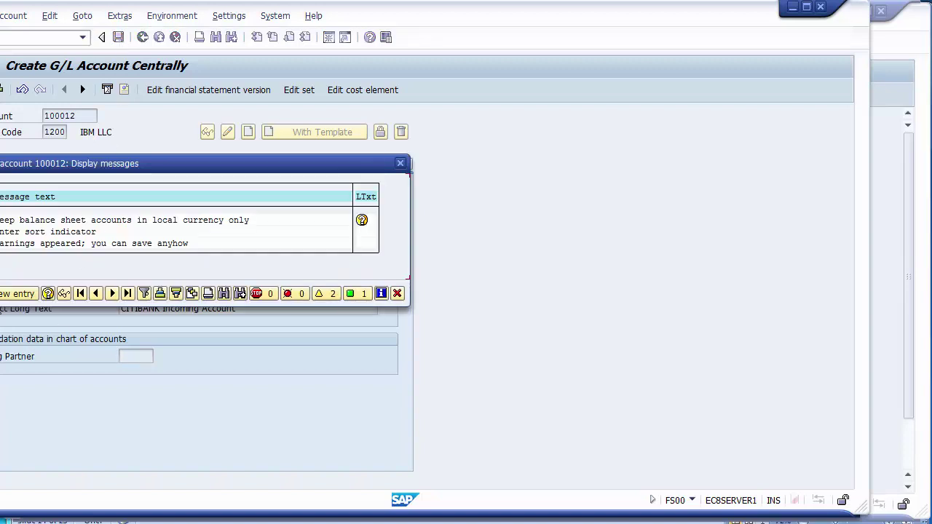
{"action": "key", "text": "Return"}
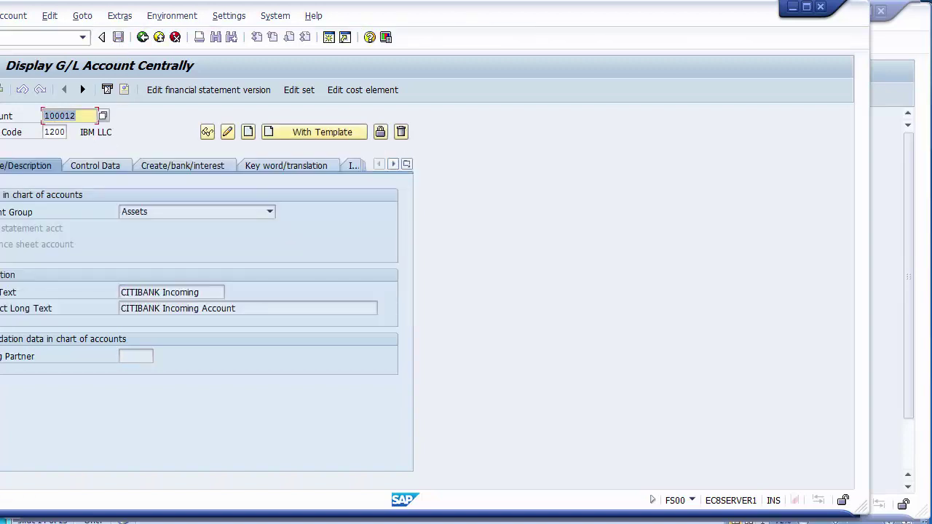
{"action": "mouse_move", "coordinate": [229, 519]}
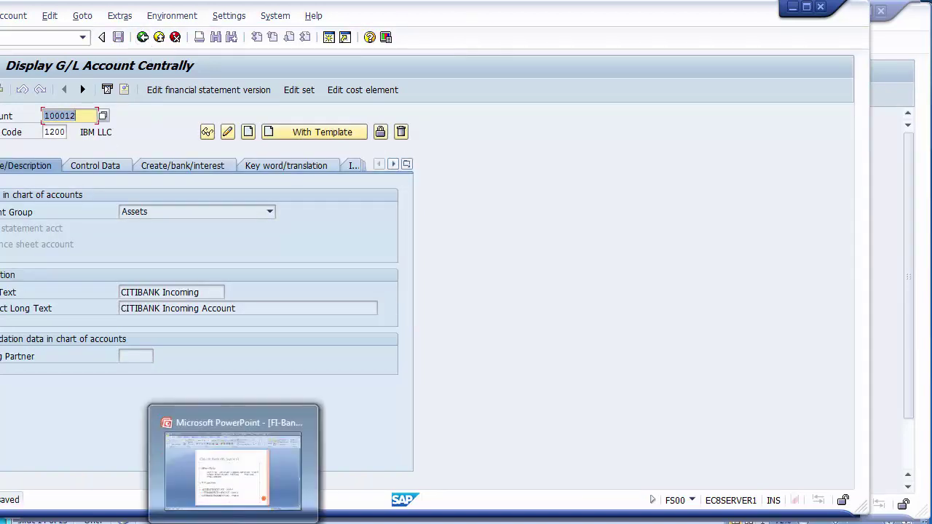
{"action": "left_click", "coordinate": [228, 466]}
Go back to slide 12 after viewing the FBZP slide, and highlight the FBZP bullets.
{"action": "left_click", "coordinate": [168, 284]}
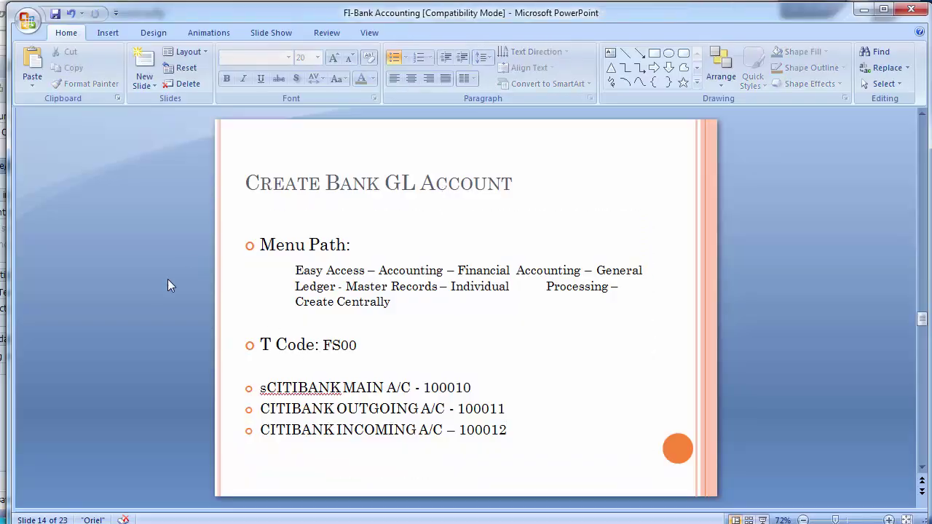
{"action": "scroll", "coordinate": [167, 284], "scroll_direction": "up", "scroll_amount": 1}
{"action": "scroll", "coordinate": [167, 279], "scroll_direction": "up", "scroll_amount": 1}
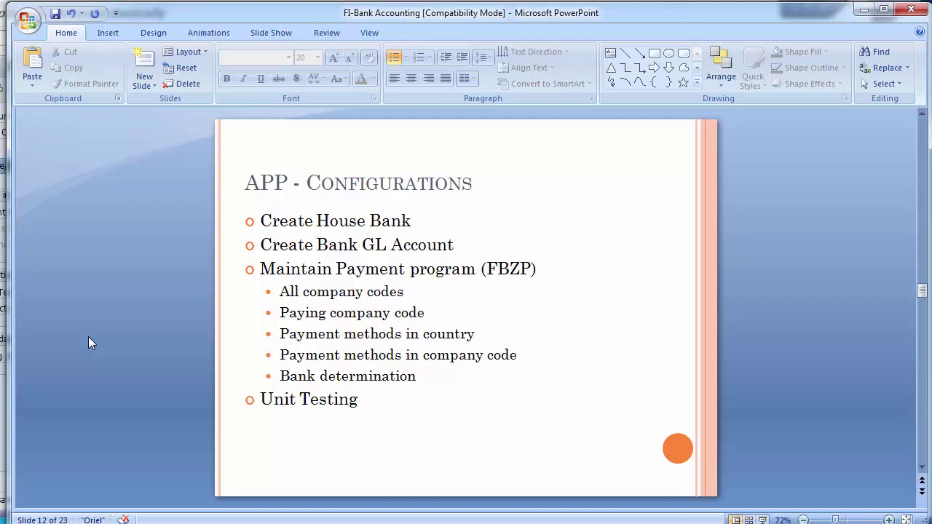
{"action": "key", "text": "Page_Down"}
{"action": "key", "text": "Page_Down"}
{"action": "key", "text": "Page_Down"}
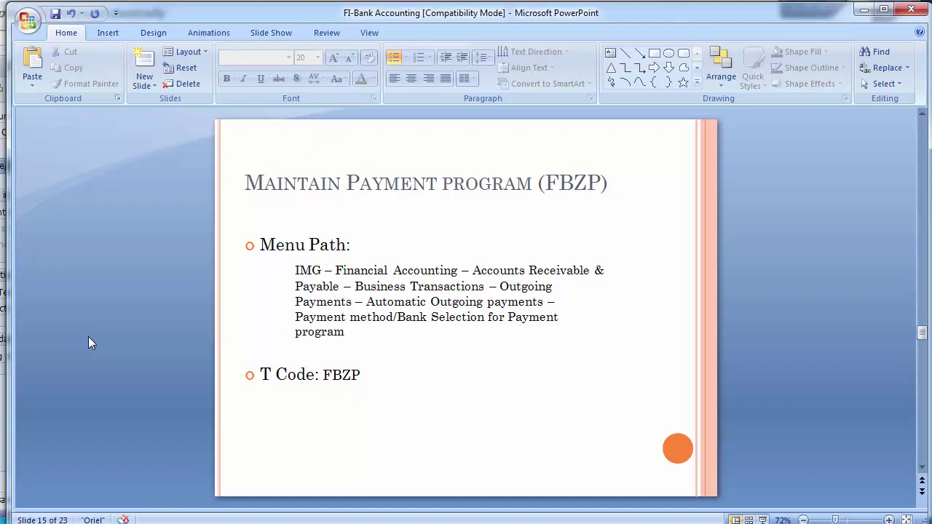
{"action": "scroll", "coordinate": [88, 337], "scroll_direction": "up", "scroll_amount": 3}
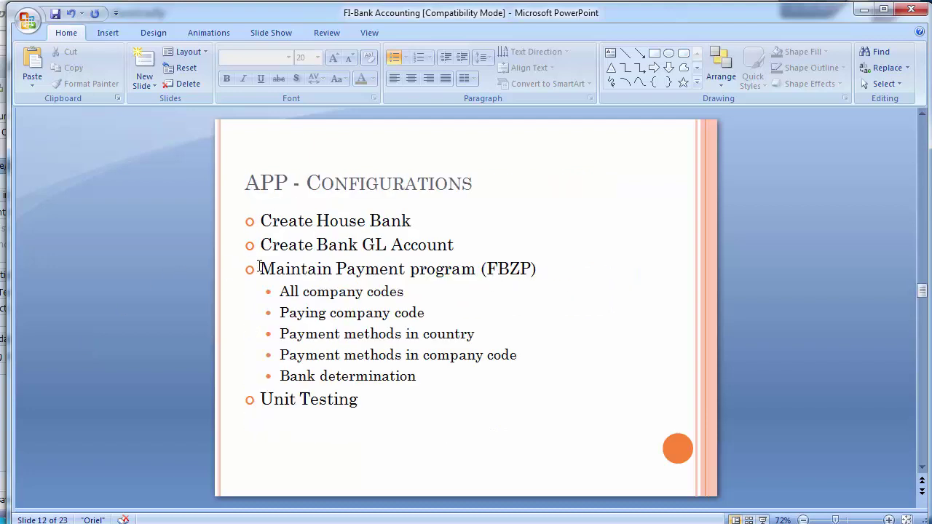
{"action": "left_click_drag", "start_coordinate": [260, 269], "coordinate": [398, 376]}
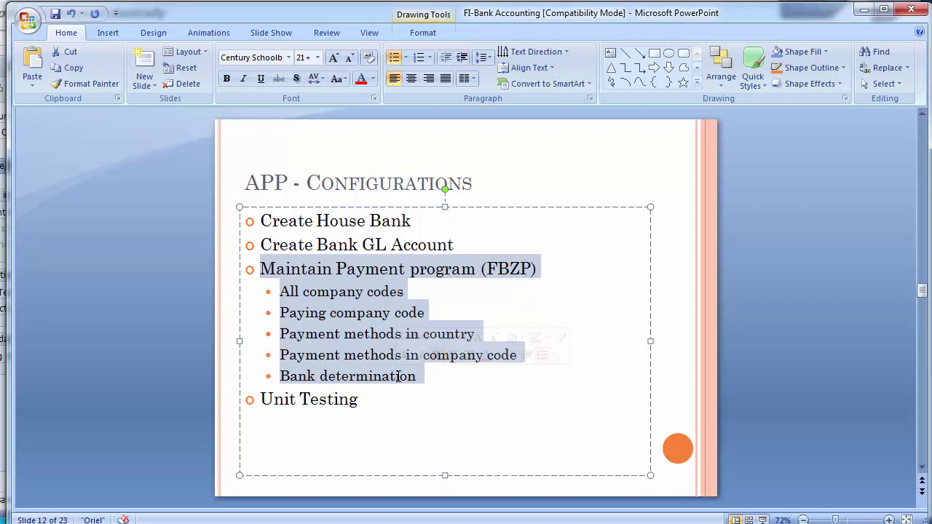
{"action": "left_click", "coordinate": [101, 353]}
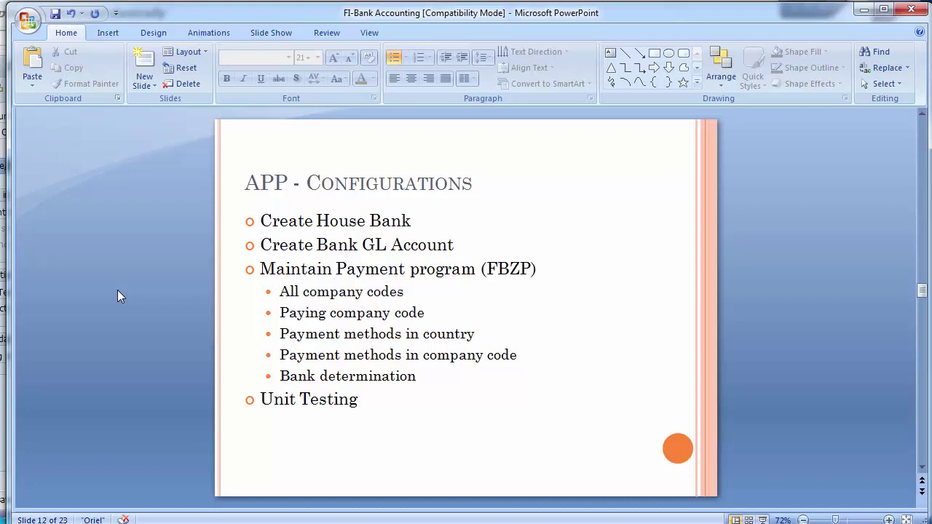
{"action": "key", "text": "alt+Tab"}
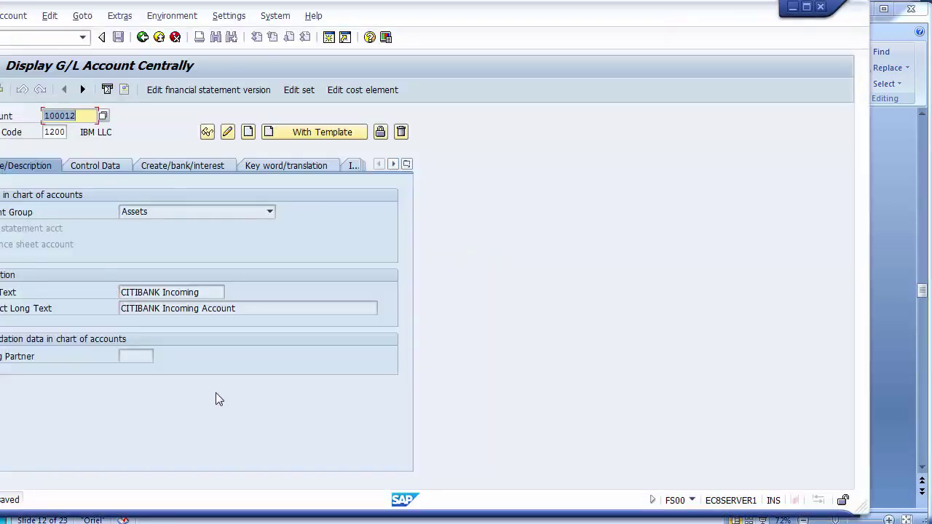
Back out of the CITIBANK house bank account details to the implementation guide tree, checking the presentation along the way.
{"action": "left_click_drag", "start_coordinate": [354, 33], "coordinate": [403, 29]}
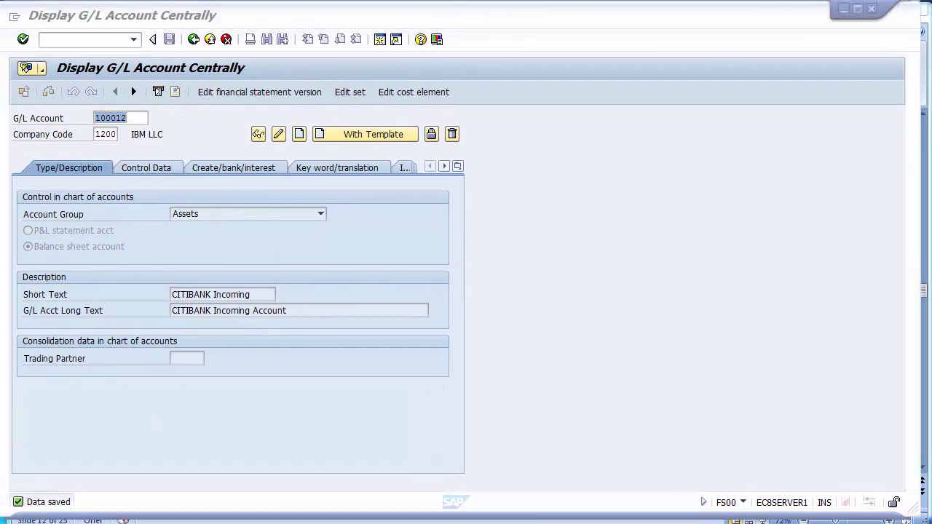
{"action": "left_click", "coordinate": [279, 447]}
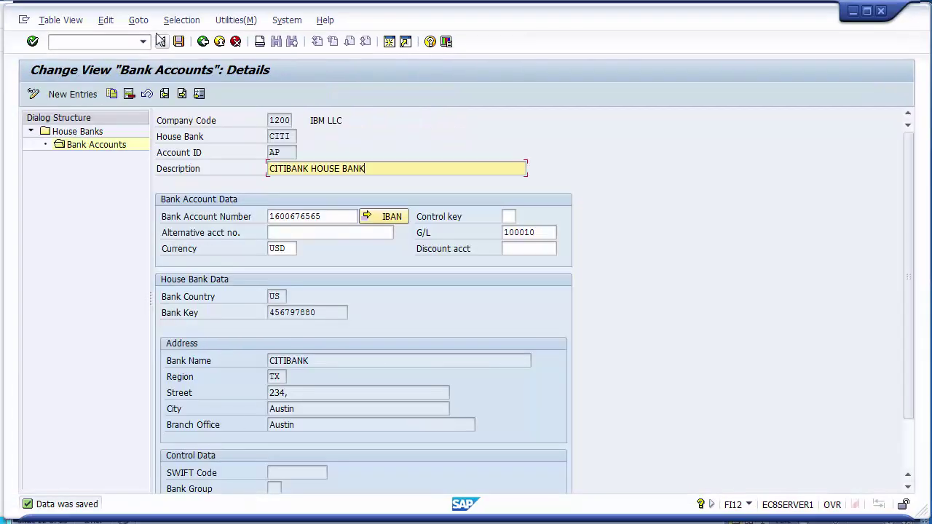
{"action": "left_click", "coordinate": [203, 42]}
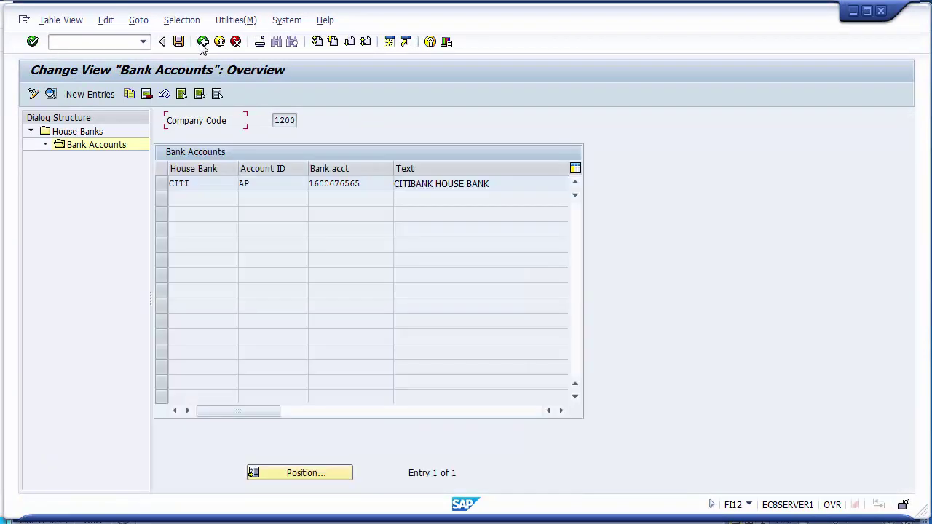
{"action": "left_click", "coordinate": [217, 518]}
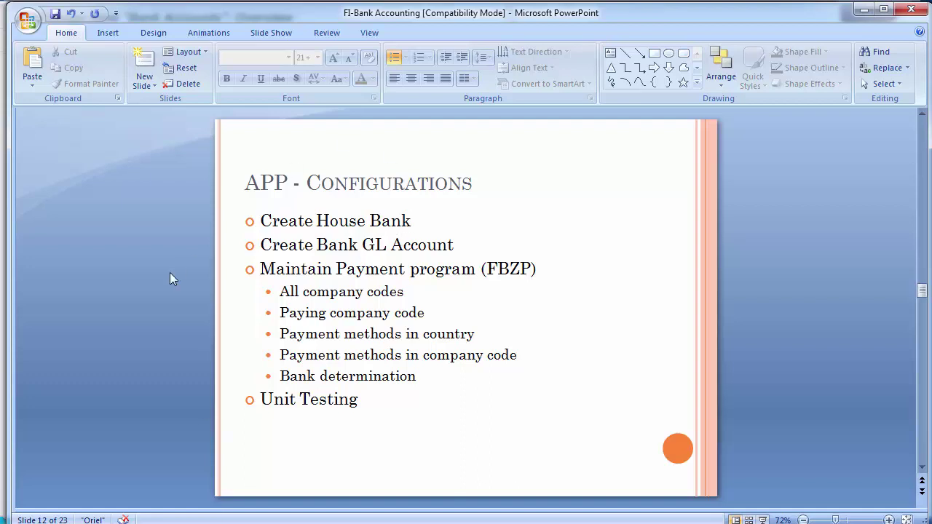
{"action": "scroll", "coordinate": [170, 273], "scroll_direction": "down", "scroll_amount": 3}
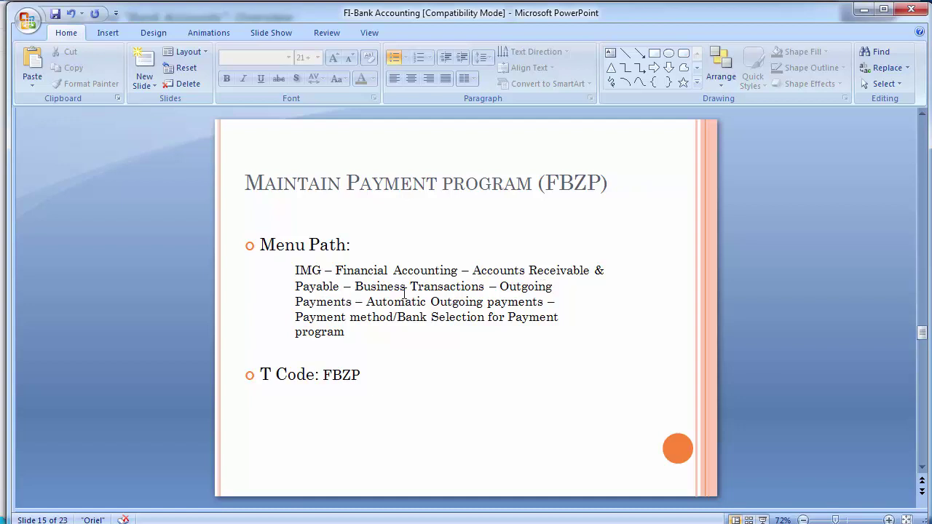
{"action": "key", "text": "alt+Tab"}
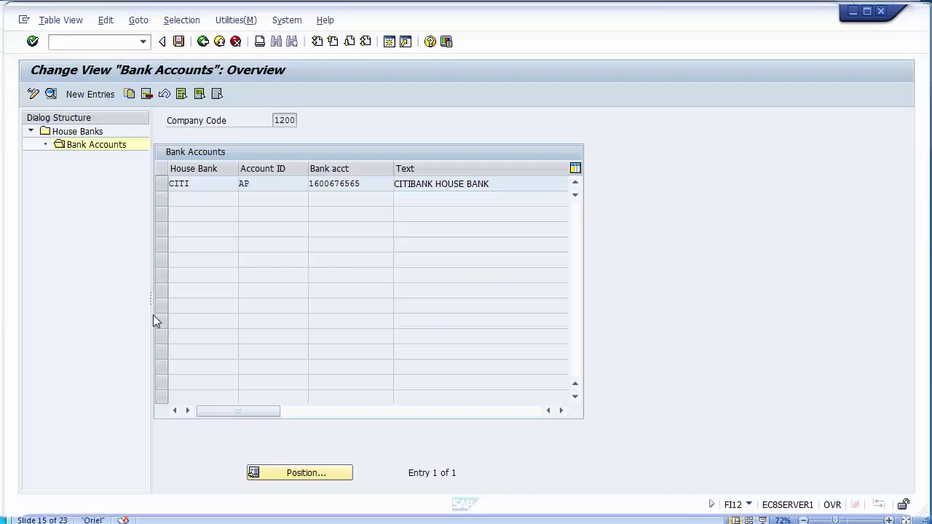
{"action": "left_click", "coordinate": [203, 41]}
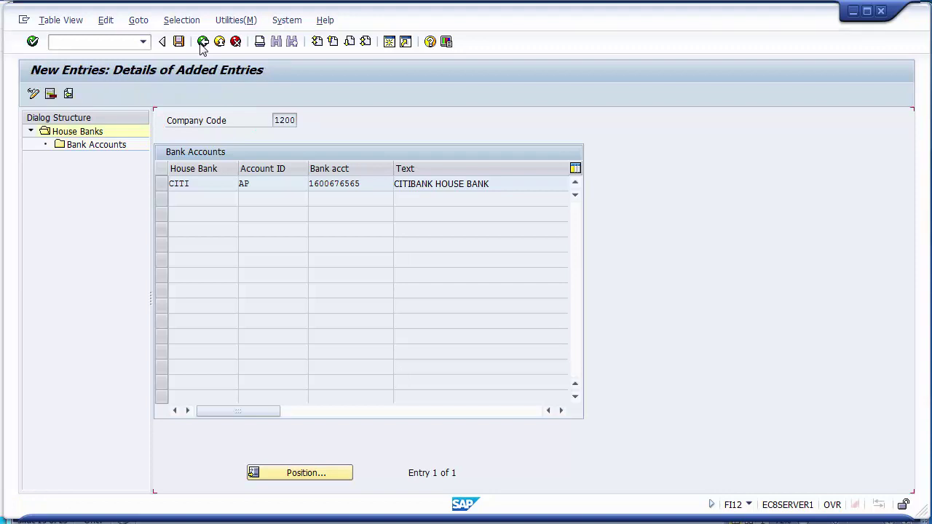
{"action": "left_click", "coordinate": [203, 41]}
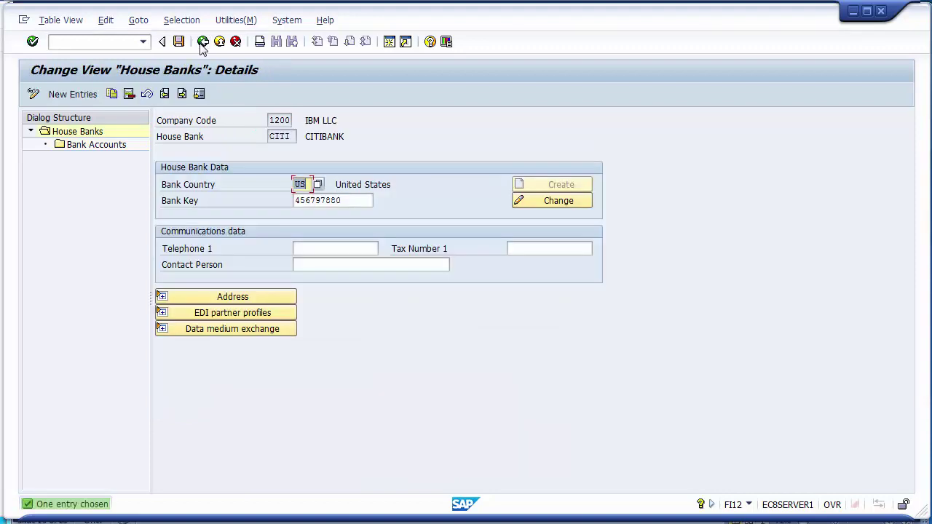
{"action": "left_click", "coordinate": [203, 41]}
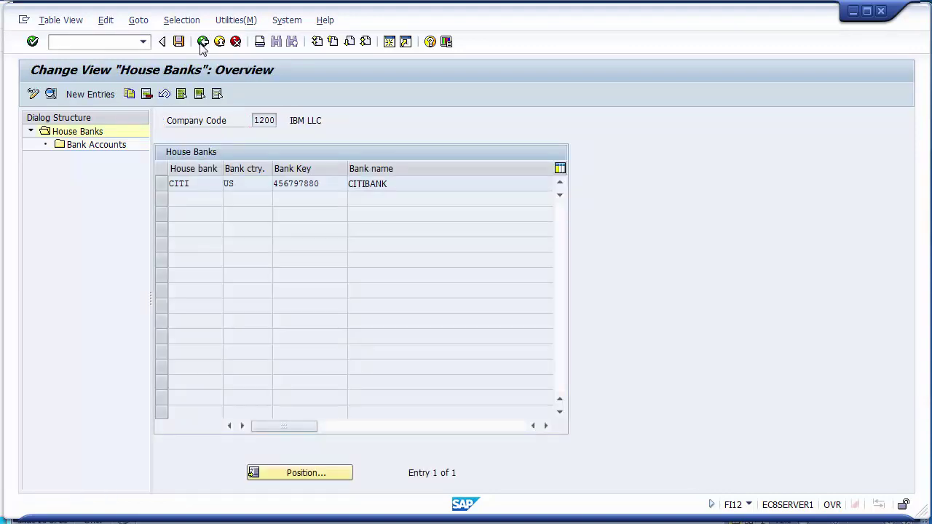
{"action": "left_click", "coordinate": [203, 41]}
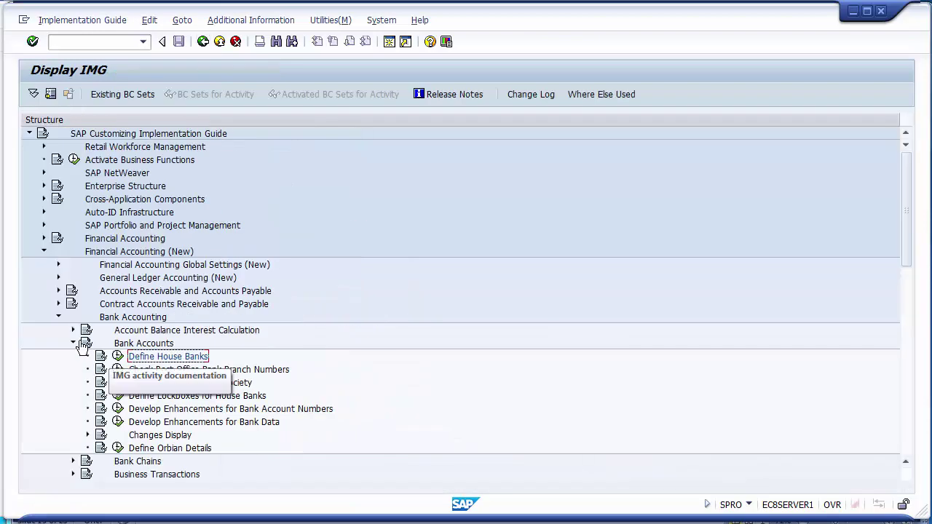
Collapse Bank Accounting and expand the IMG to Outgoing Payments > Automatic Outgoing Payments > Payment Method/Bank Selection, then view the FBZP slide.
{"action": "left_click", "coordinate": [59, 317]}
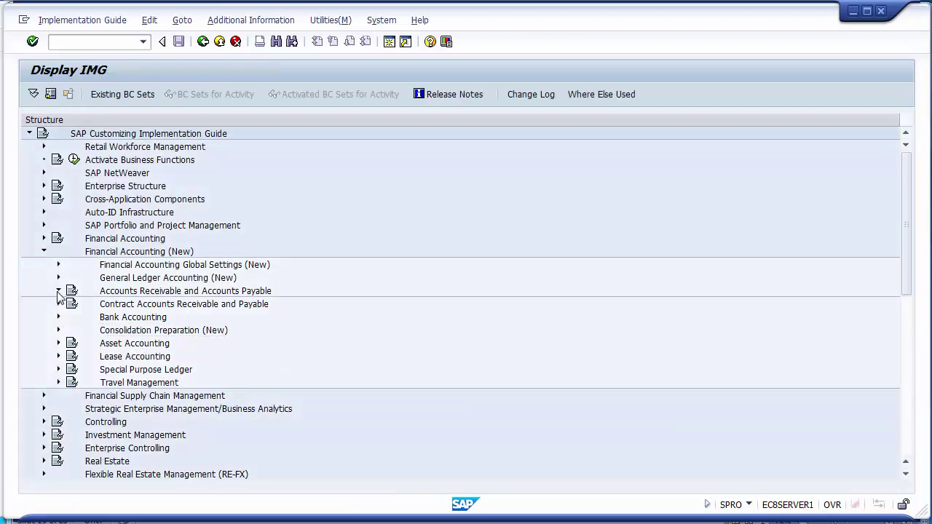
{"action": "left_click", "coordinate": [58, 291]}
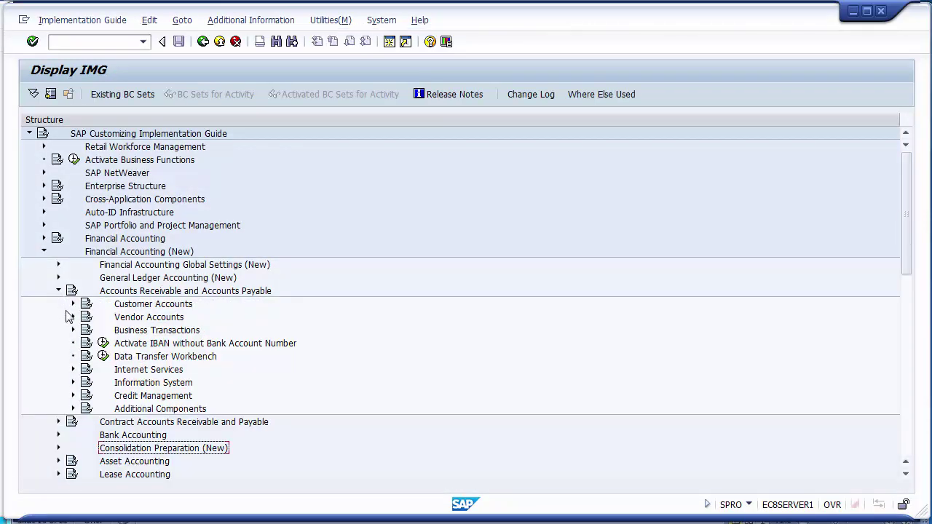
{"action": "left_click", "coordinate": [73, 331]}
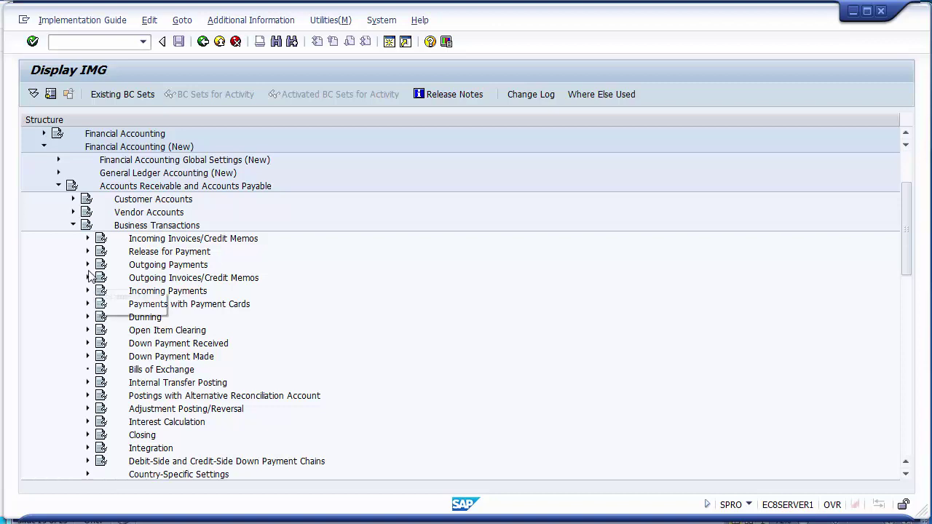
{"action": "left_click", "coordinate": [87, 265]}
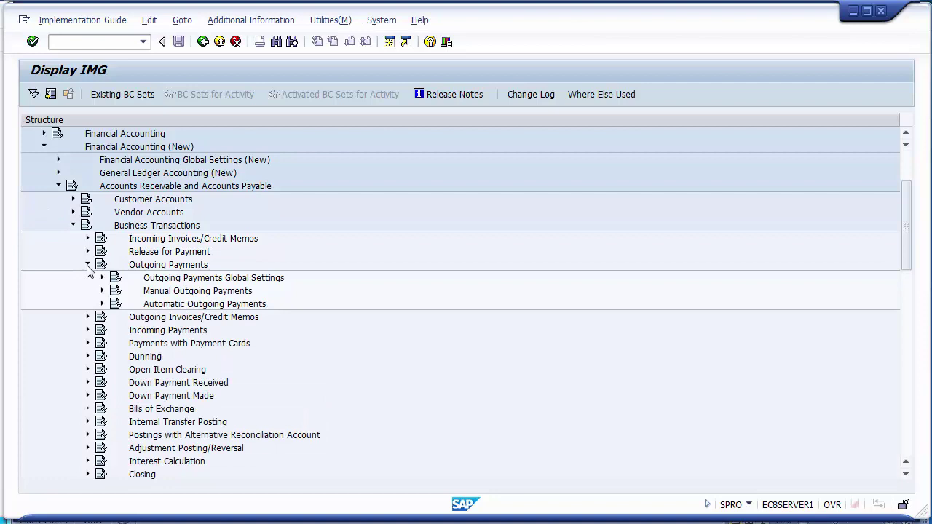
{"action": "left_click", "coordinate": [206, 307]}
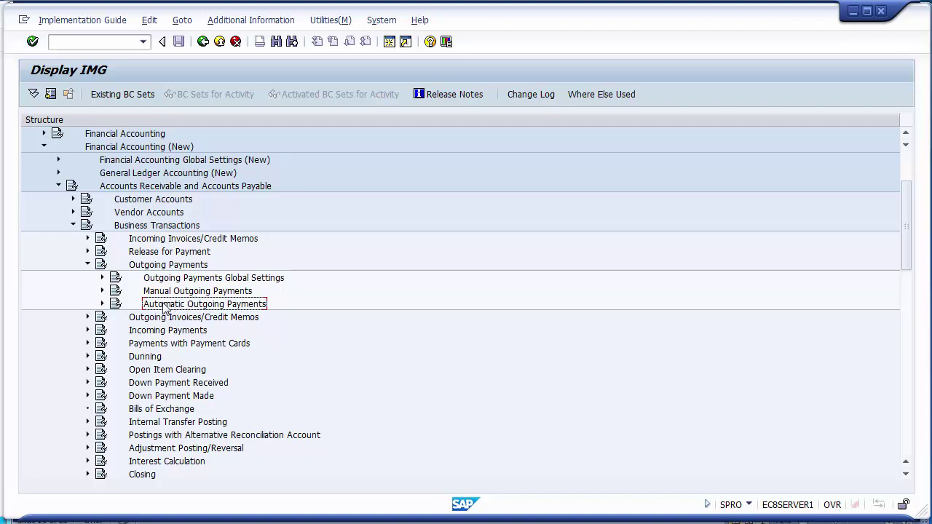
{"action": "left_click", "coordinate": [102, 304]}
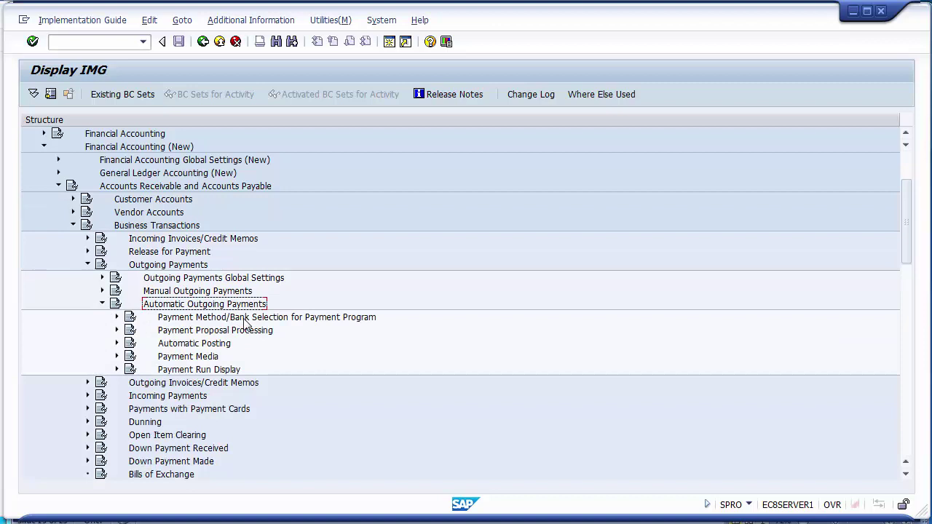
{"action": "left_click", "coordinate": [281, 318]}
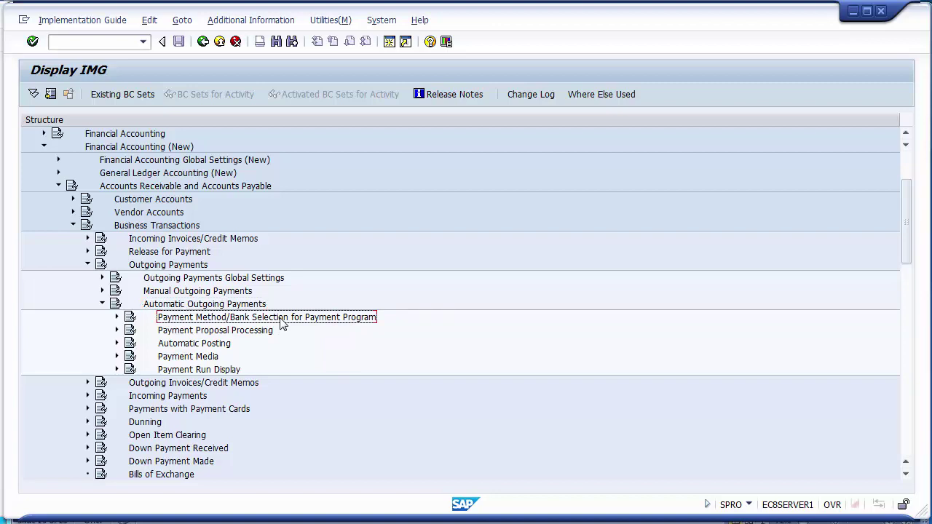
{"action": "left_click", "coordinate": [117, 318]}
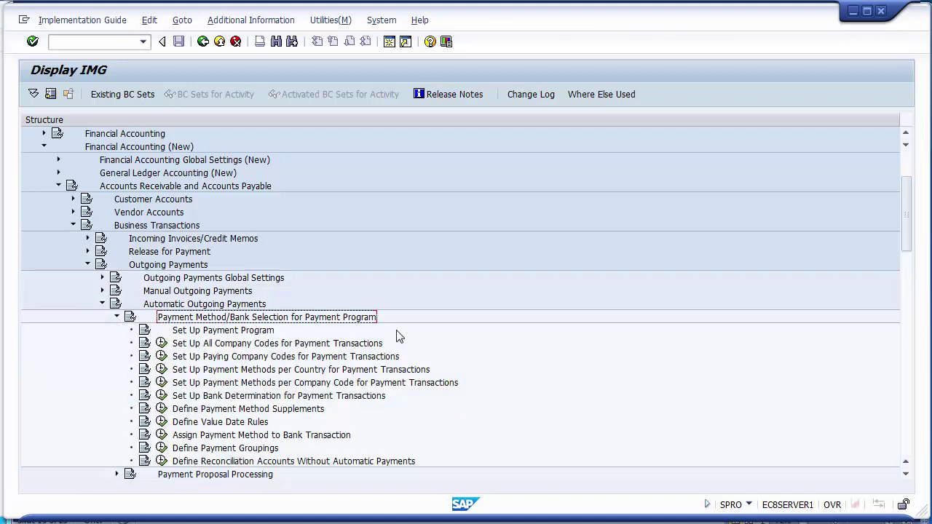
{"action": "left_click_drag", "start_coordinate": [909, 209], "coordinate": [909, 240]}
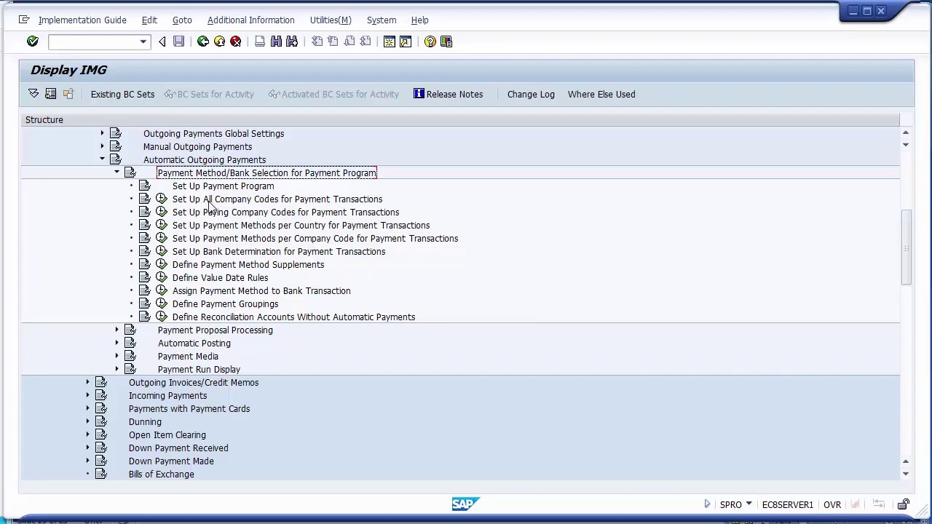
{"action": "key", "text": "alt+Tab"}
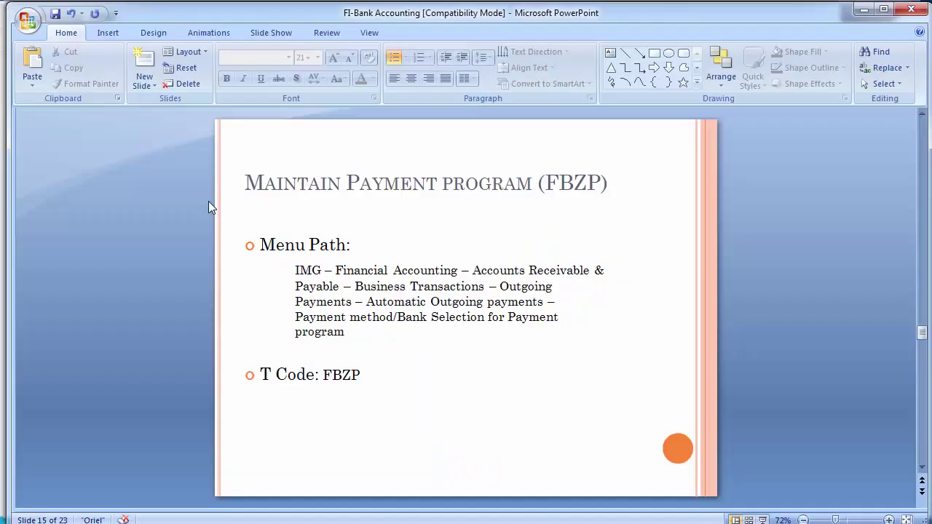
Go back to the APP - Configurations slide with the FBZP steps, then return to the SAP IMG.
{"action": "key", "text": "Page_Down"}
{"action": "key", "text": "Page_Up"}
{"action": "key", "text": "Page_Up"}
{"action": "key", "text": "Page_Up"}
{"action": "key", "text": "Page_Up"}
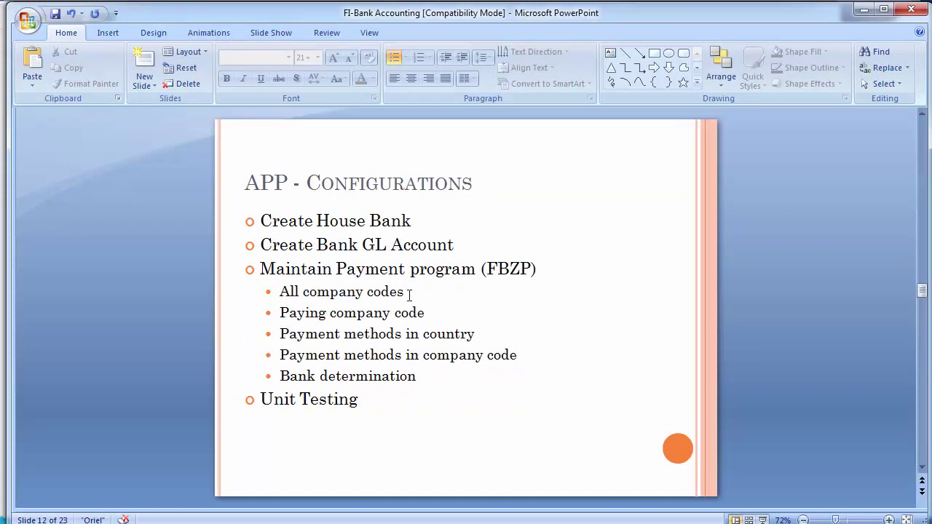
{"action": "key", "text": "alt+Tab"}
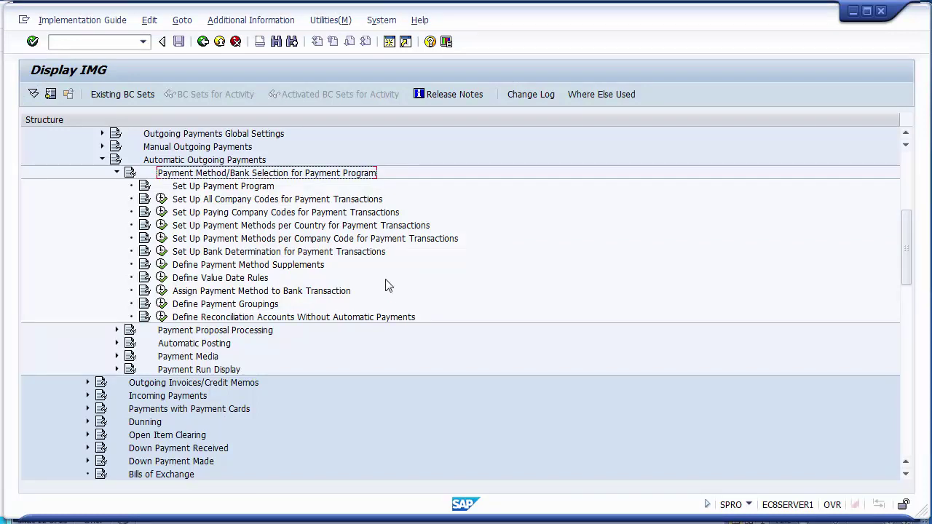
Execute Set Up All Company Codes for Payment Transactions to open the company codes list.
{"action": "left_click", "coordinate": [237, 200]}
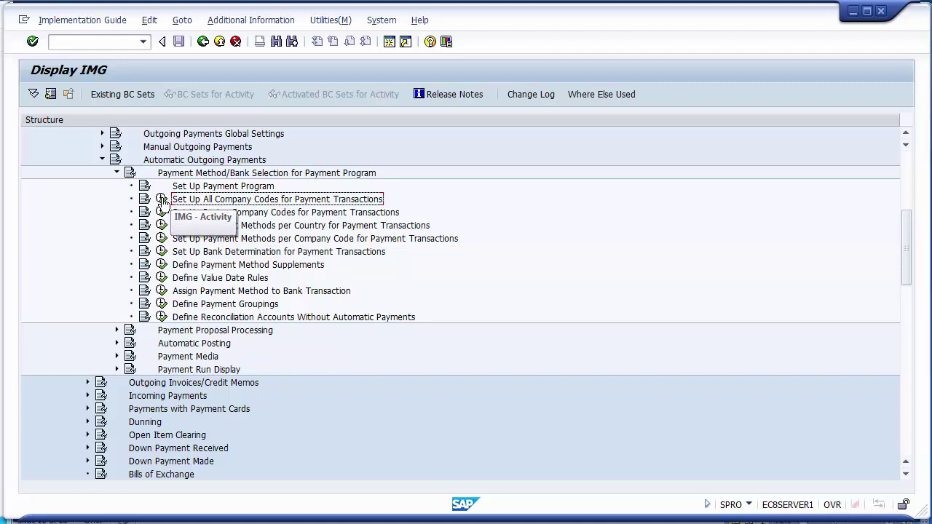
{"action": "left_click", "coordinate": [162, 199]}
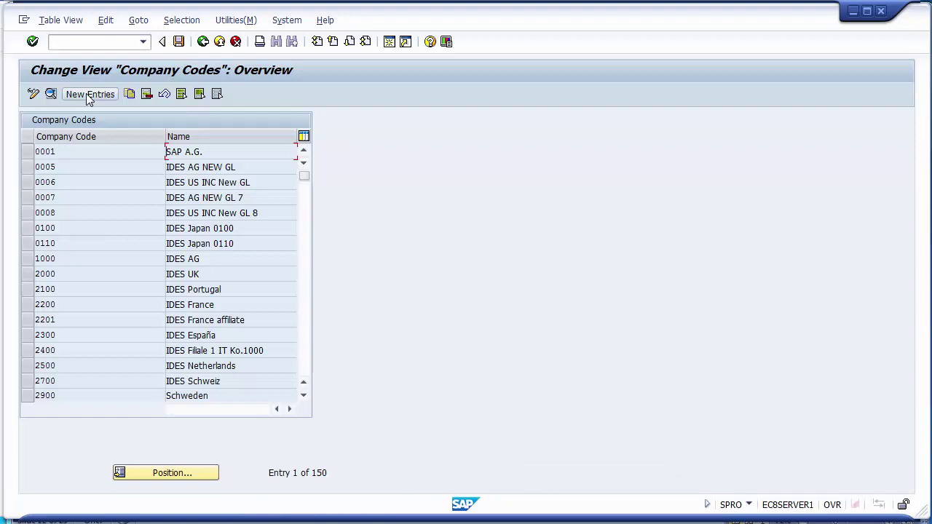
Create a new all-company-codes entry for company code 1200.
{"action": "left_click", "coordinate": [87, 96]}
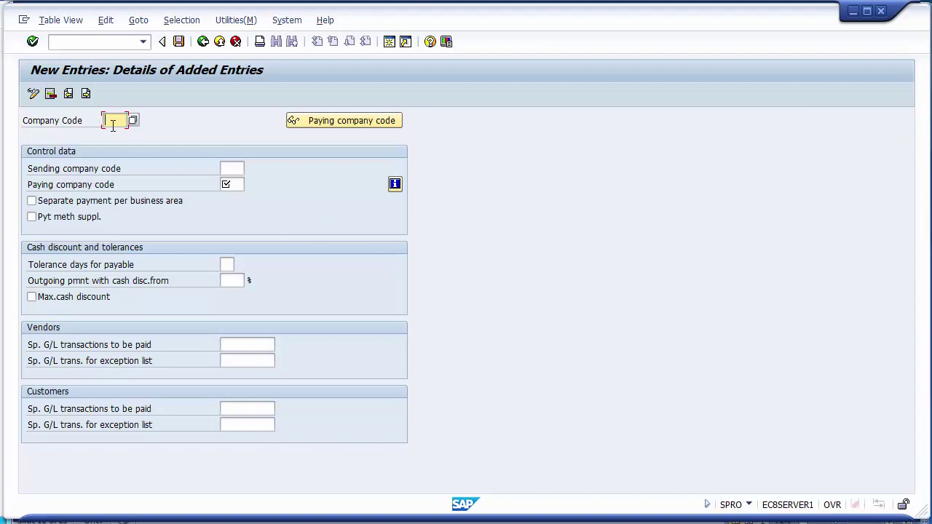
{"action": "type", "text": "1200"}
{"action": "left_click", "coordinate": [235, 168]}
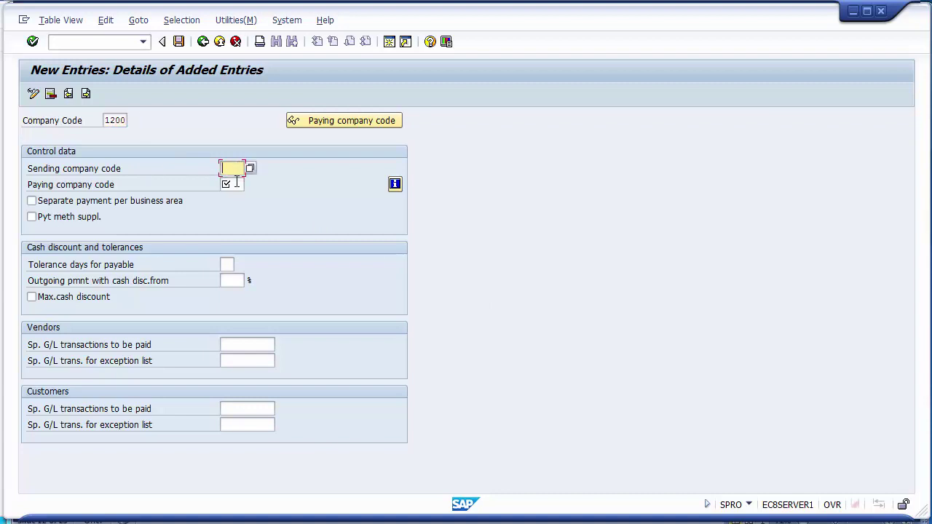
{"action": "left_click", "coordinate": [236, 185]}
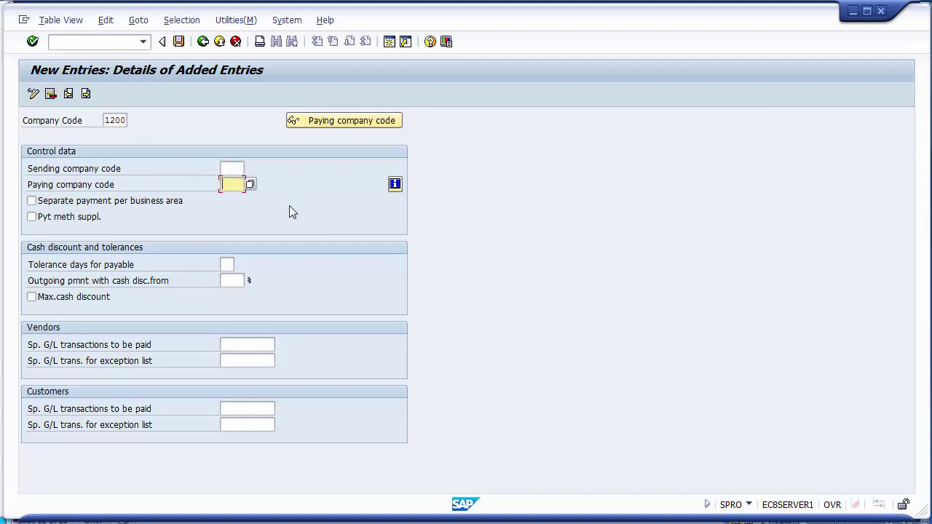
{"action": "type", "text": "x"}
{"action": "left_click", "coordinate": [227, 265]}
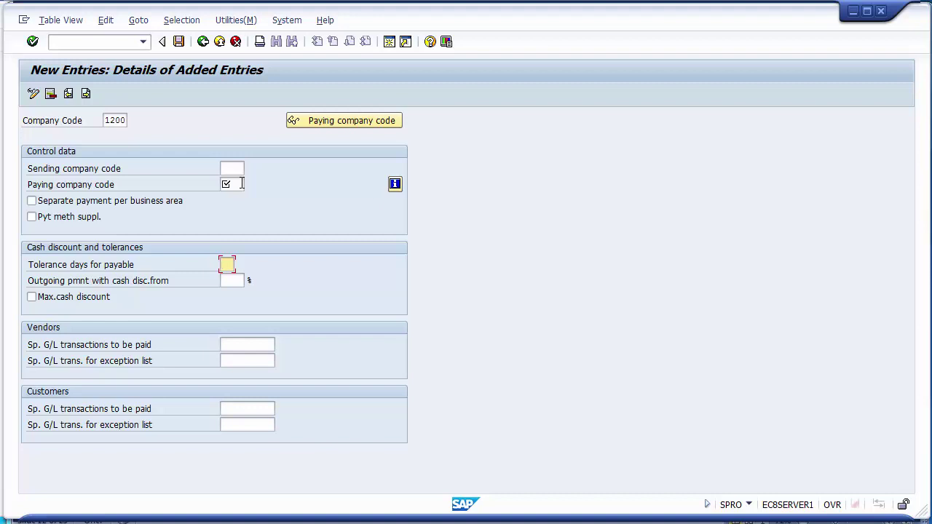
Enter 1200 as sending and paying company code and toggle Separate payment per business area.
{"action": "left_click", "coordinate": [232, 170]}
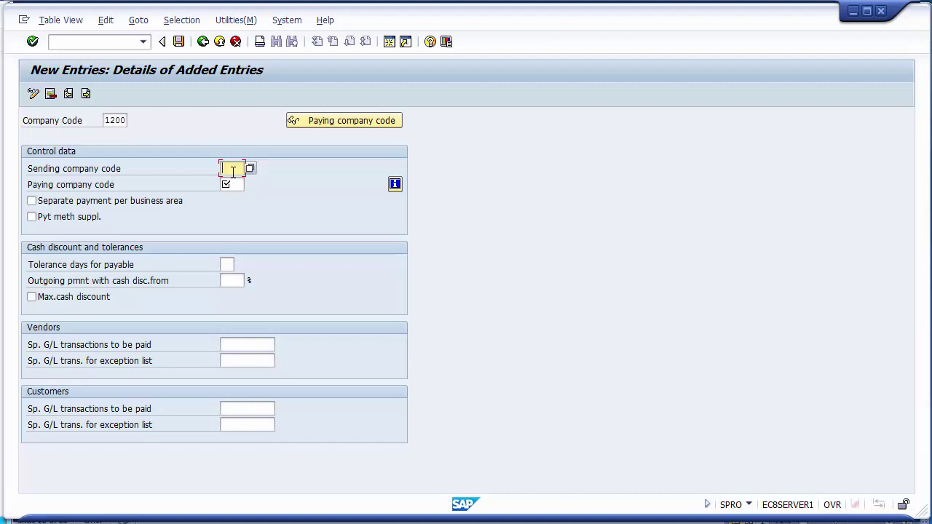
{"action": "type", "text": "1200"}
{"action": "left_click", "coordinate": [235, 185]}
{"action": "type", "text": "12"}
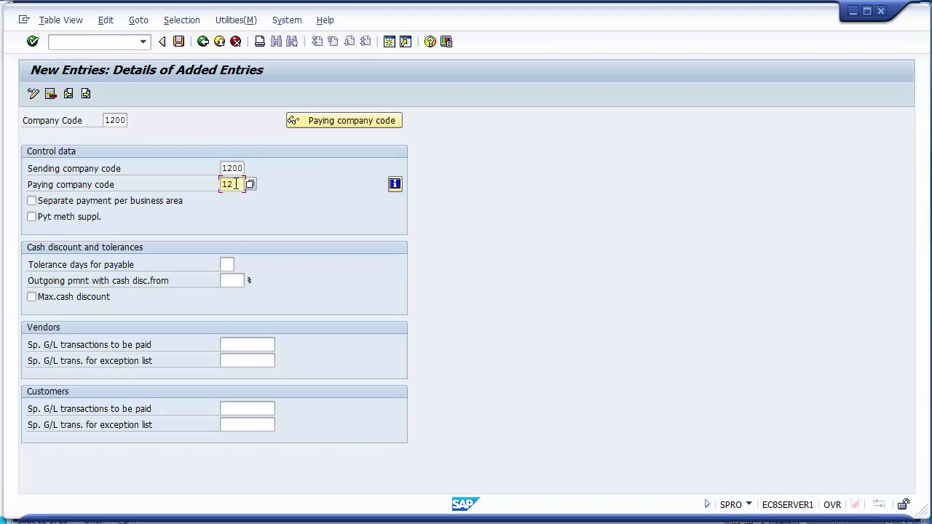
{"action": "type", "text": "00"}
{"action": "key", "text": "Tab"}
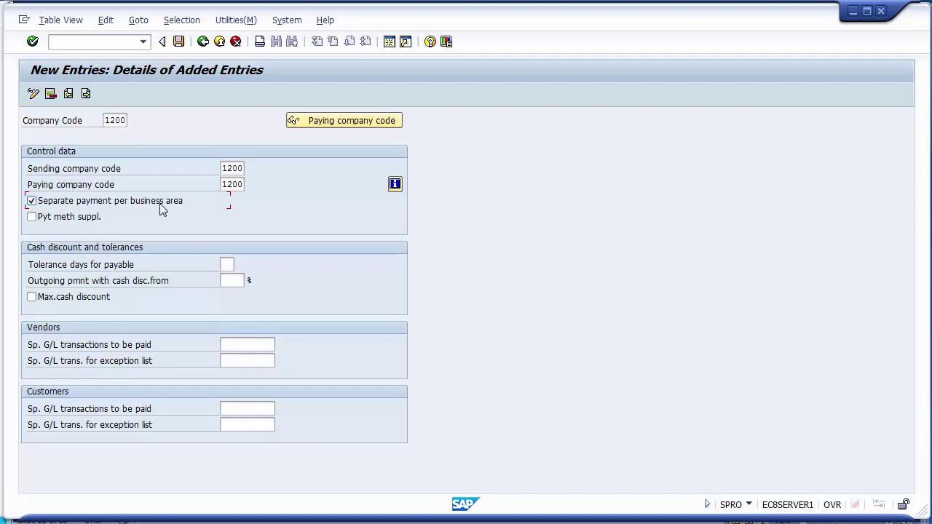
{"action": "left_click", "coordinate": [160, 205]}
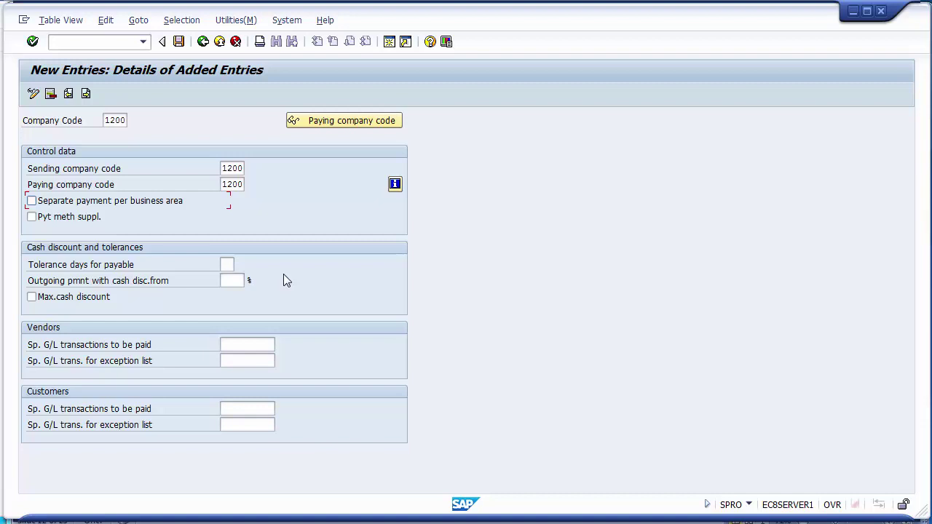
Tick Max.cash discount in company code 1200's outgoing payment settings.
{"action": "left_click", "coordinate": [236, 279]}
{"action": "left_click", "coordinate": [31, 297]}
Save the company code 1200 entry to the FICO Configurations request and return to Display IMG.
{"action": "left_click", "coordinate": [179, 42]}
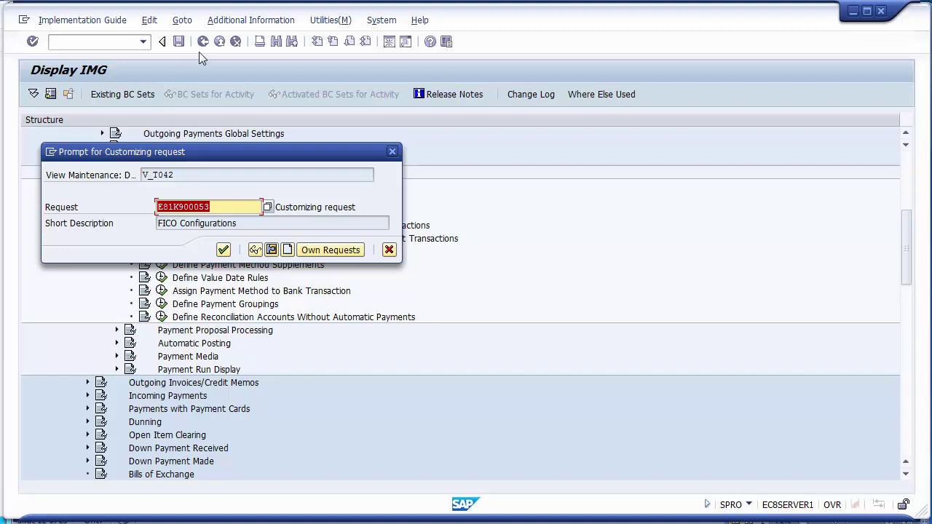
{"action": "left_click", "coordinate": [223, 249]}
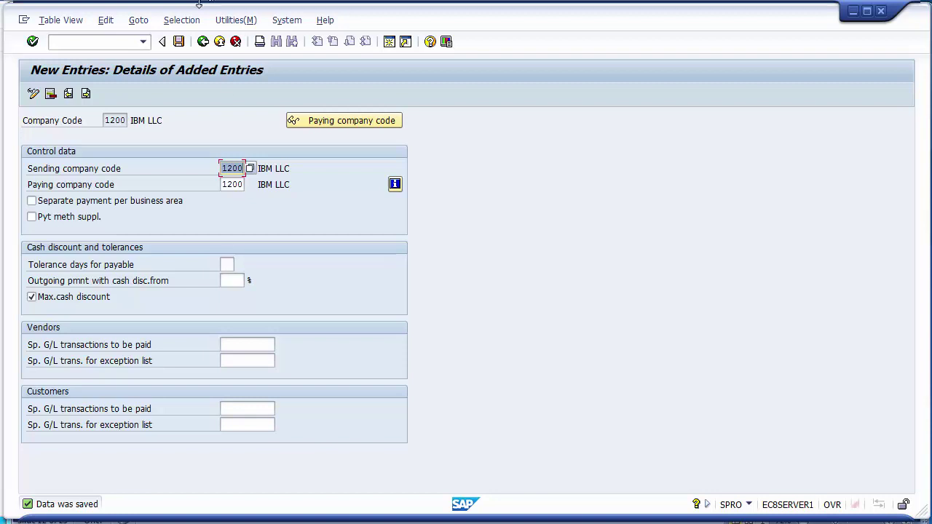
{"action": "left_click", "coordinate": [203, 42]}
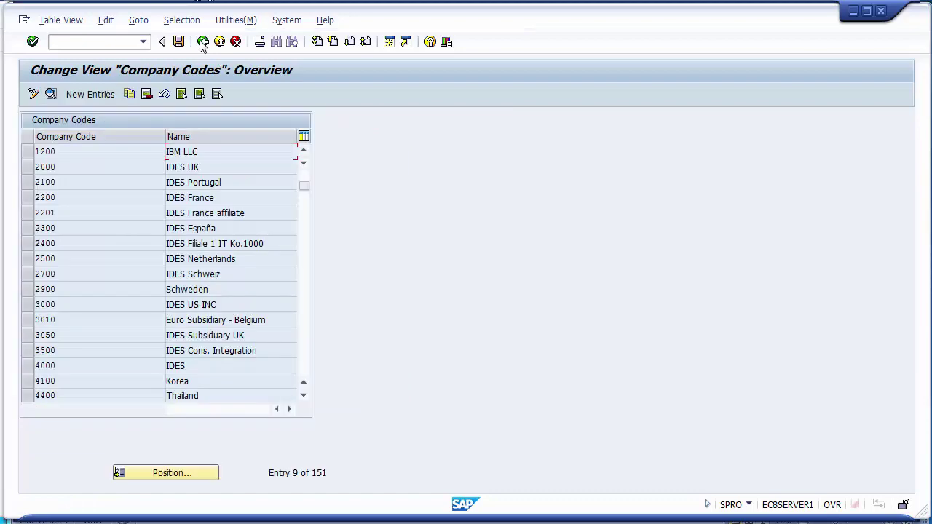
{"action": "left_click", "coordinate": [203, 42]}
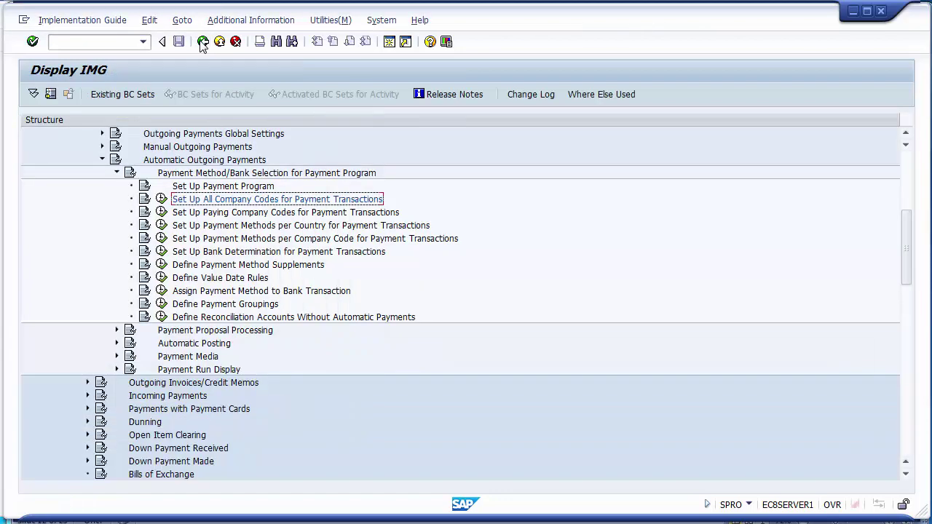
Run 'Set Up Paying Company Codes for Payment Transactions' and begin a new entry.
{"action": "left_click", "coordinate": [254, 213]}
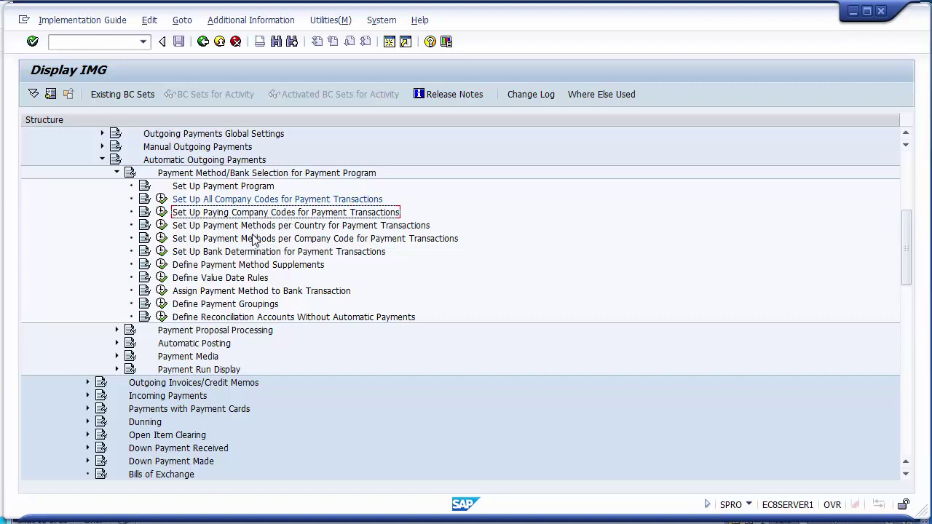
{"action": "left_click", "coordinate": [162, 214]}
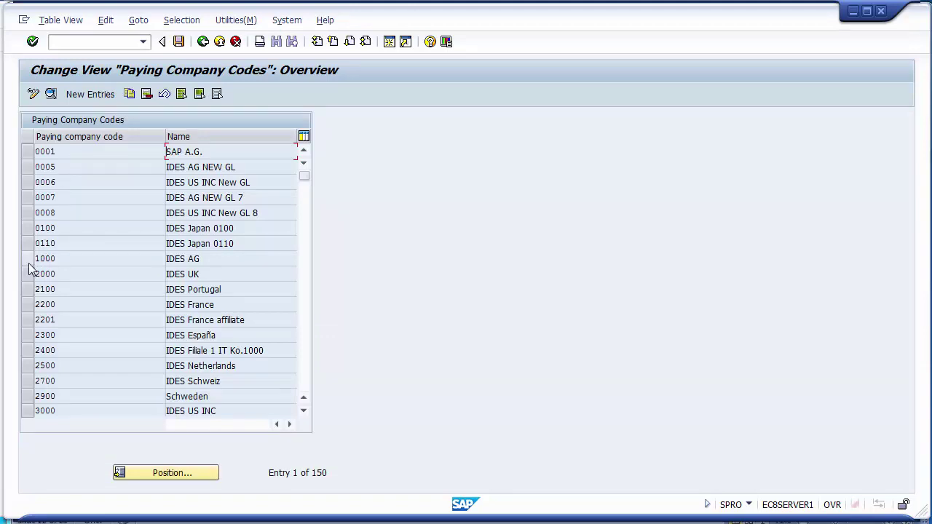
{"action": "left_click", "coordinate": [89, 94]}
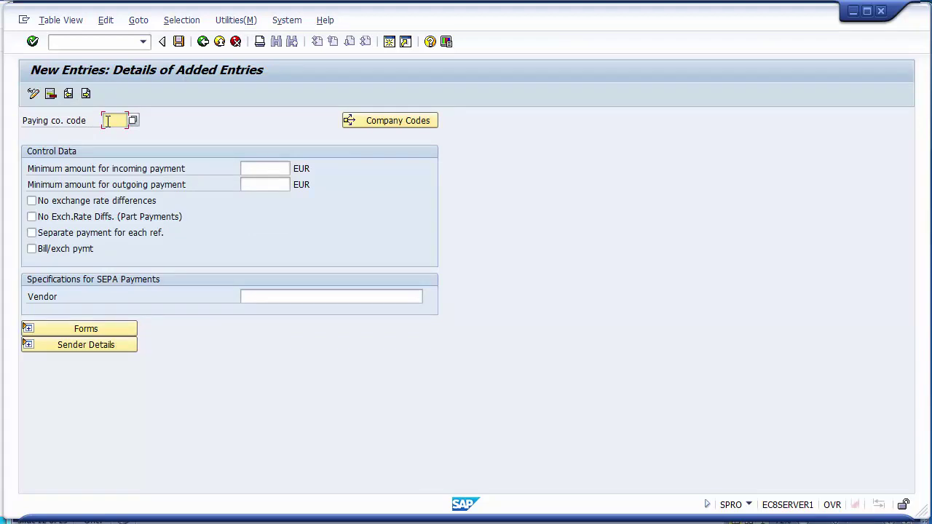
Enter paying company code 1200 with minimum incoming and outgoing payment amounts of 100 USD.
{"action": "type", "text": "1200"}
{"action": "left_click", "coordinate": [179, 187]}
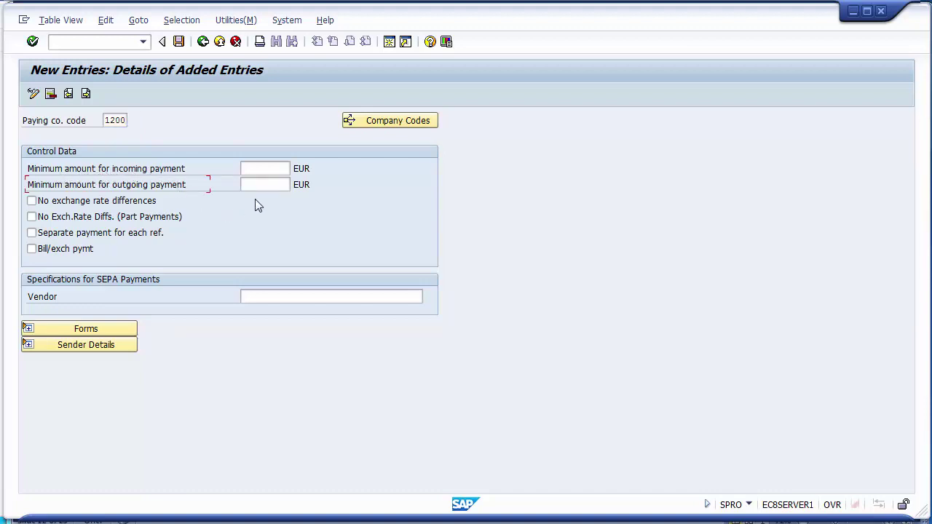
{"action": "left_click", "coordinate": [255, 169]}
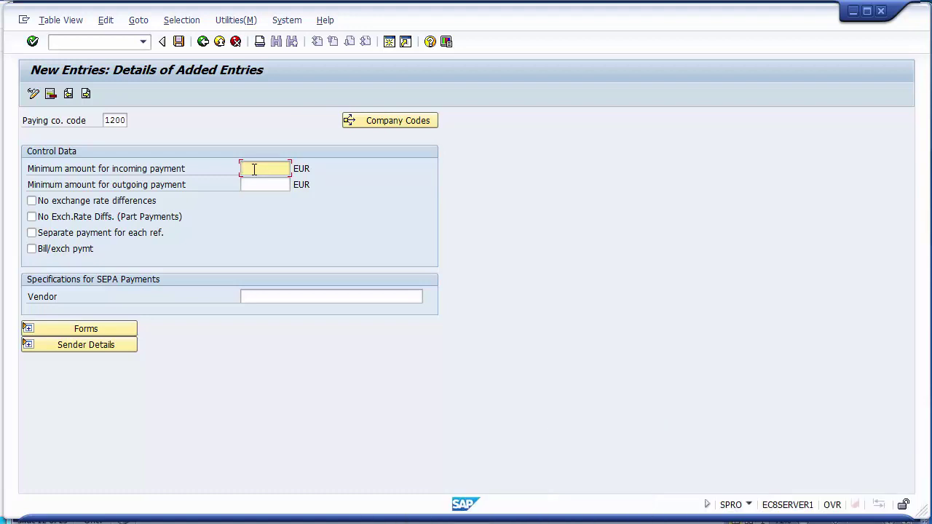
{"action": "type", "text": "100"}
{"action": "key", "text": "Return"}
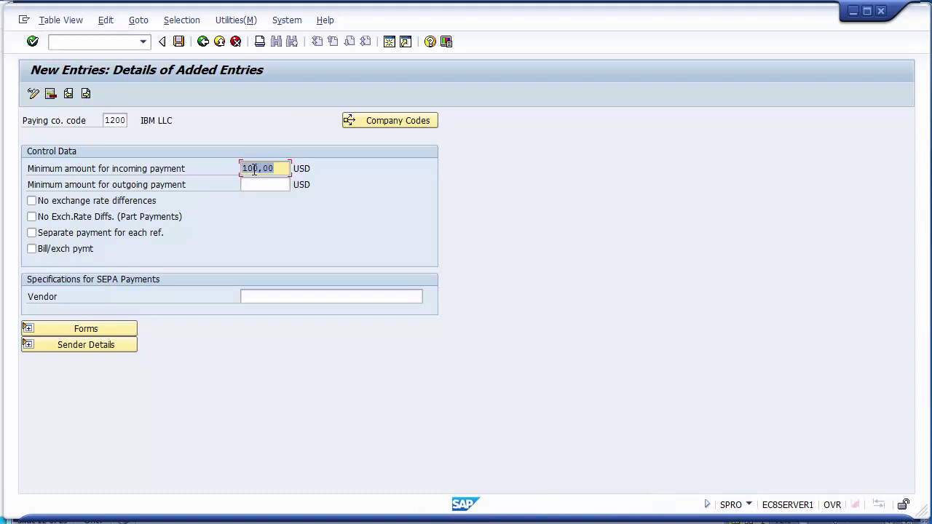
{"action": "left_click", "coordinate": [258, 186]}
{"action": "type", "text": "100"}
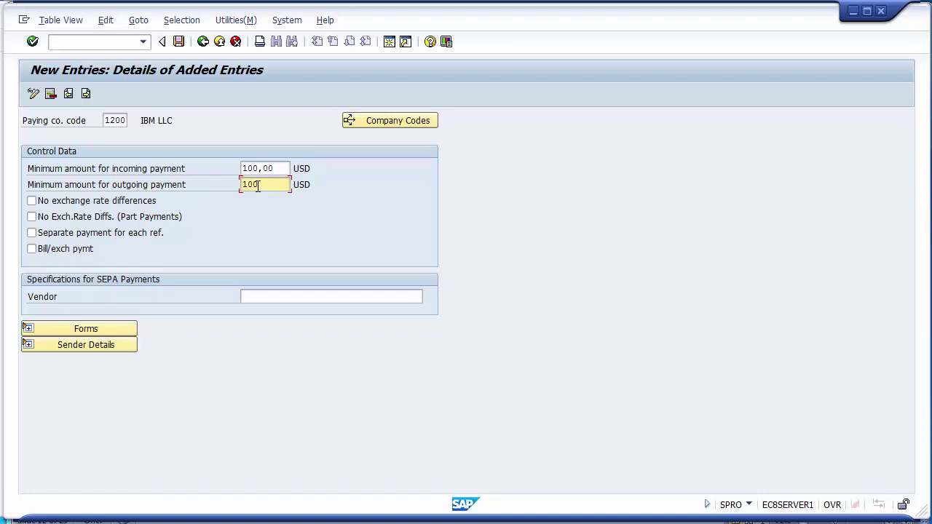
{"action": "key", "text": "Return"}
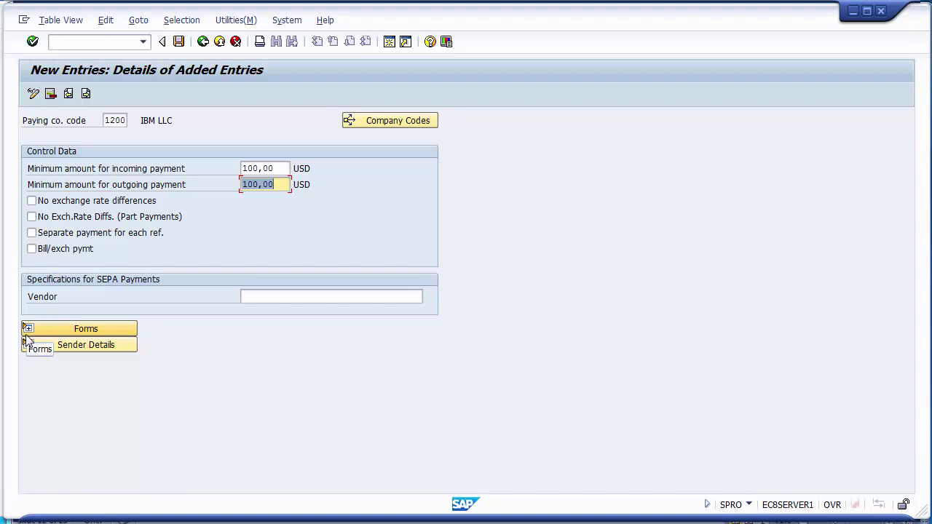
Expand Forms and browse the SAPscript form tree for the payment advice form.
{"action": "left_click", "coordinate": [73, 330]}
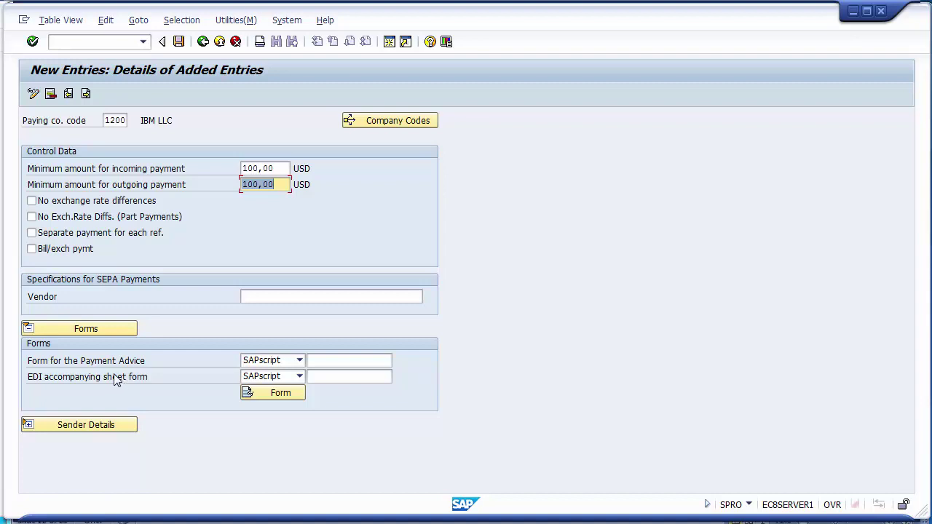
{"action": "left_click", "coordinate": [105, 364]}
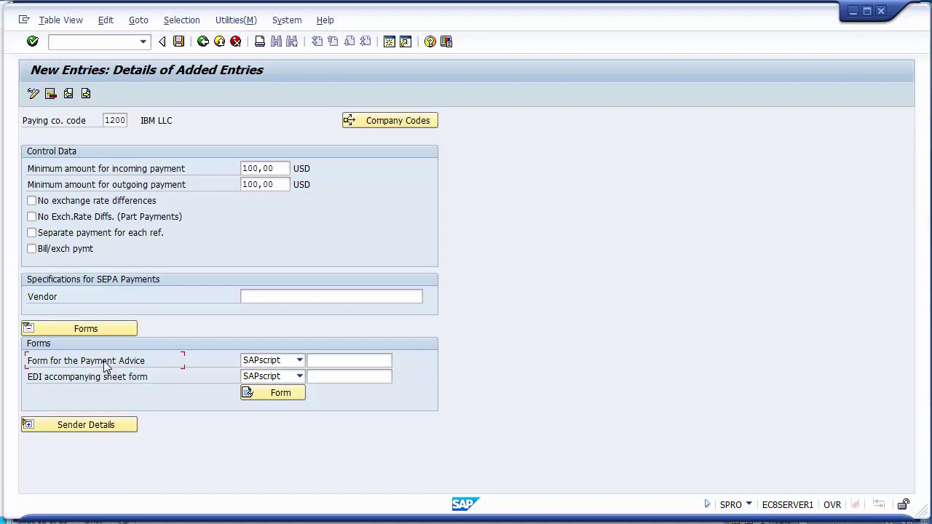
{"action": "left_click", "coordinate": [332, 359]}
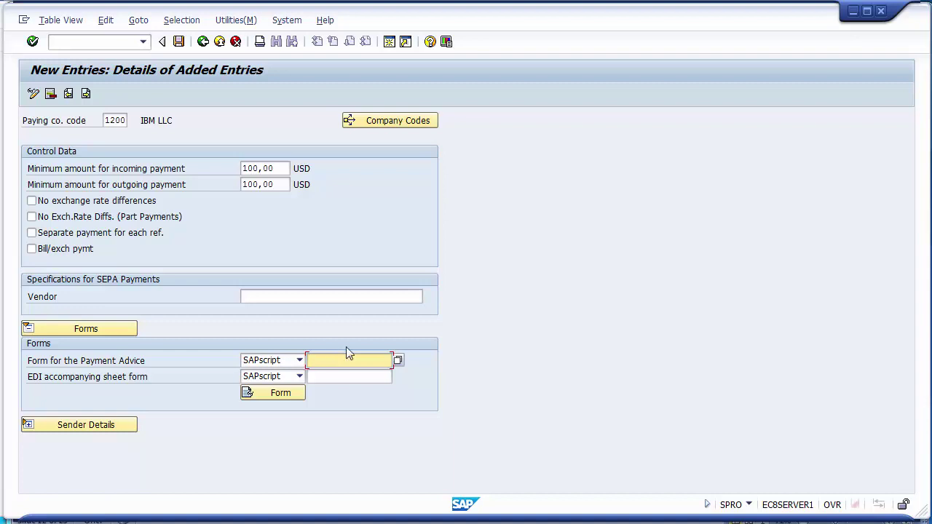
{"action": "left_click", "coordinate": [398, 359]}
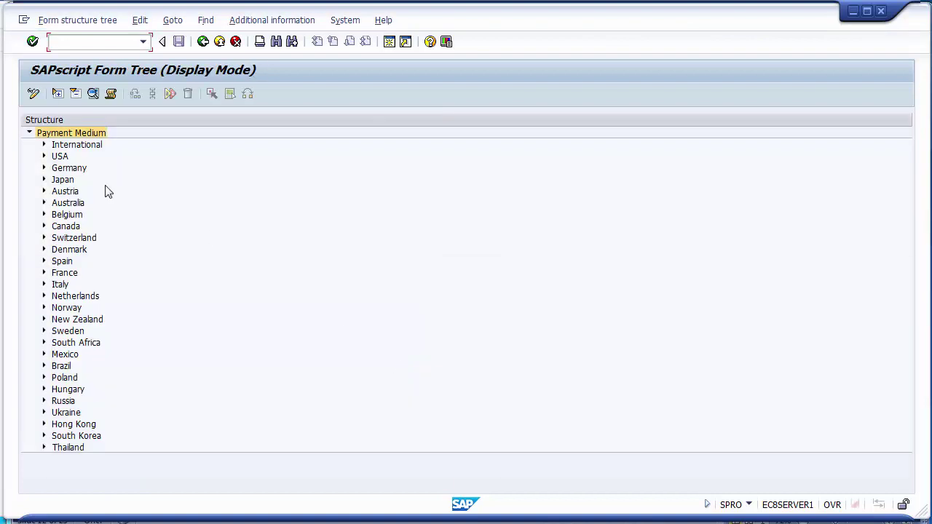
Adopt the EN Payment Advice Note (USA) form F110_US_AVIS from USA Payment Medium Workbench.
{"action": "left_click", "coordinate": [44, 156]}
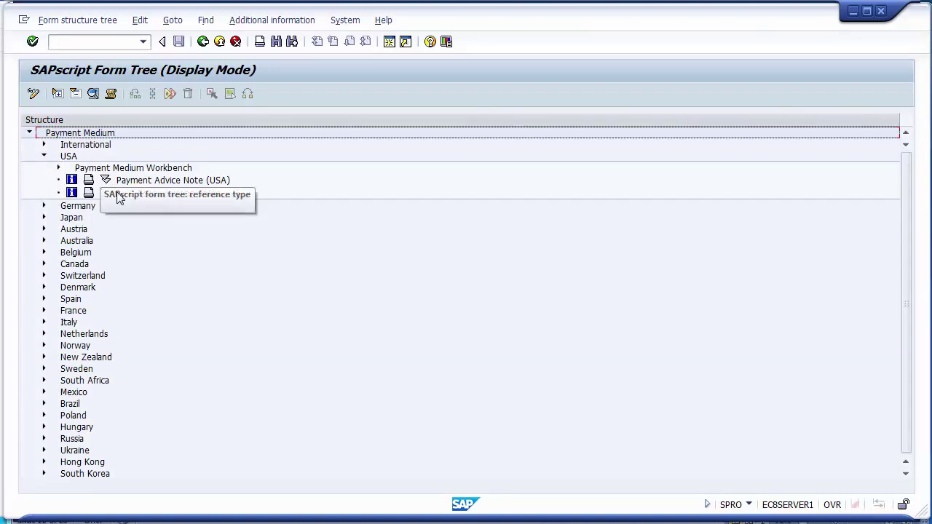
{"action": "left_click", "coordinate": [59, 167]}
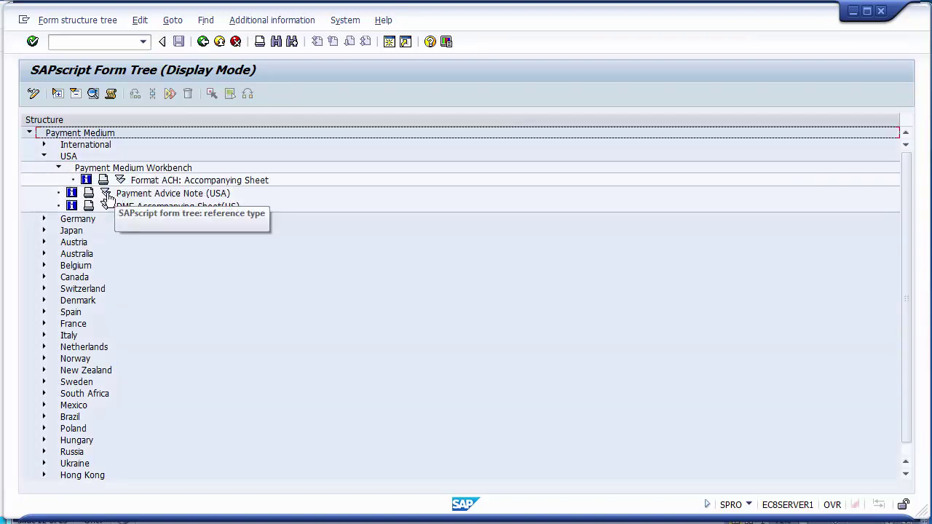
{"action": "left_click", "coordinate": [107, 195]}
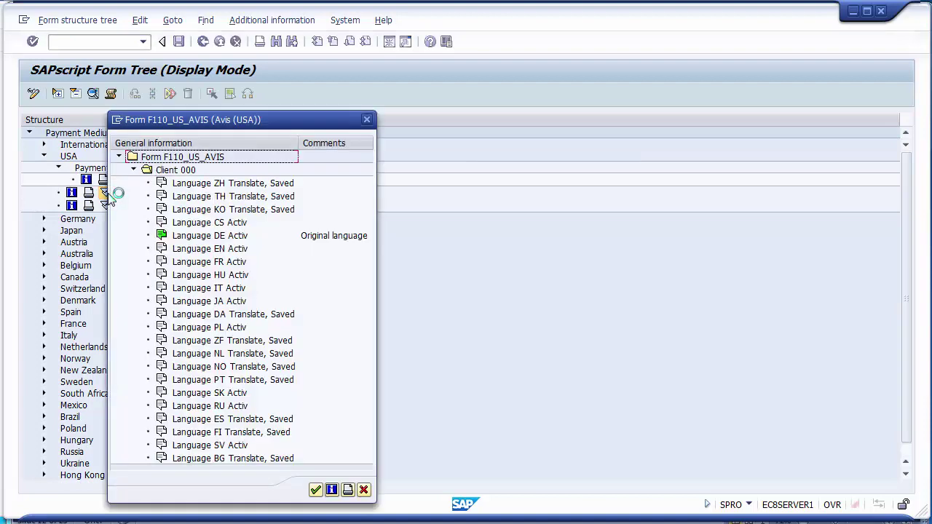
{"action": "left_click", "coordinate": [224, 252]}
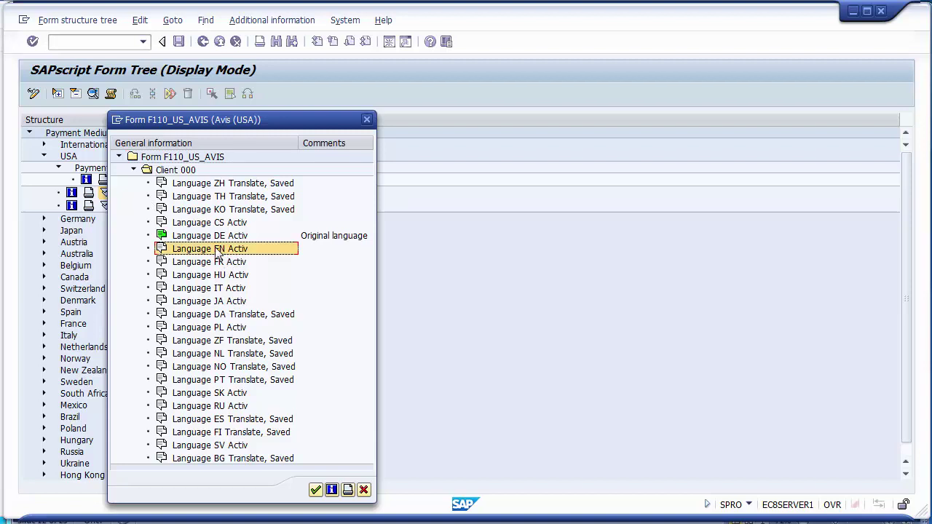
{"action": "double_click", "coordinate": [216, 252]}
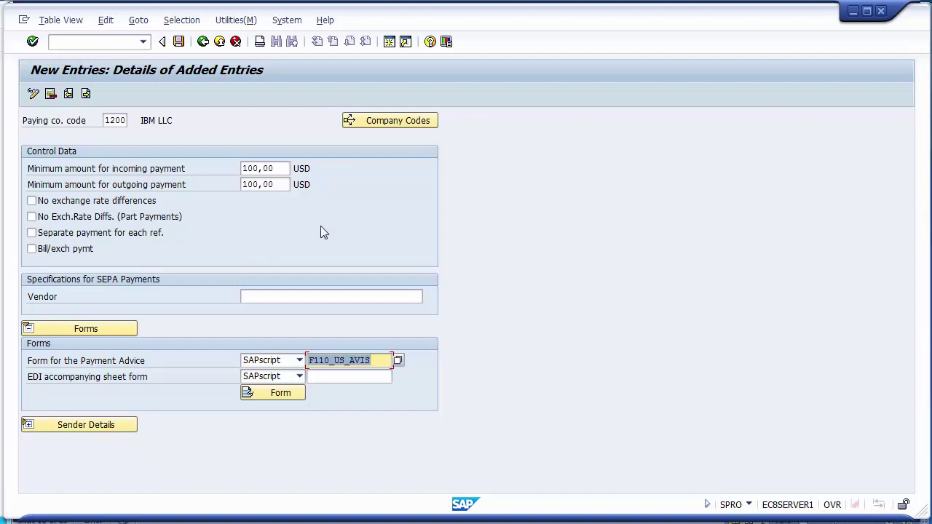
{"action": "left_click", "coordinate": [164, 368]}
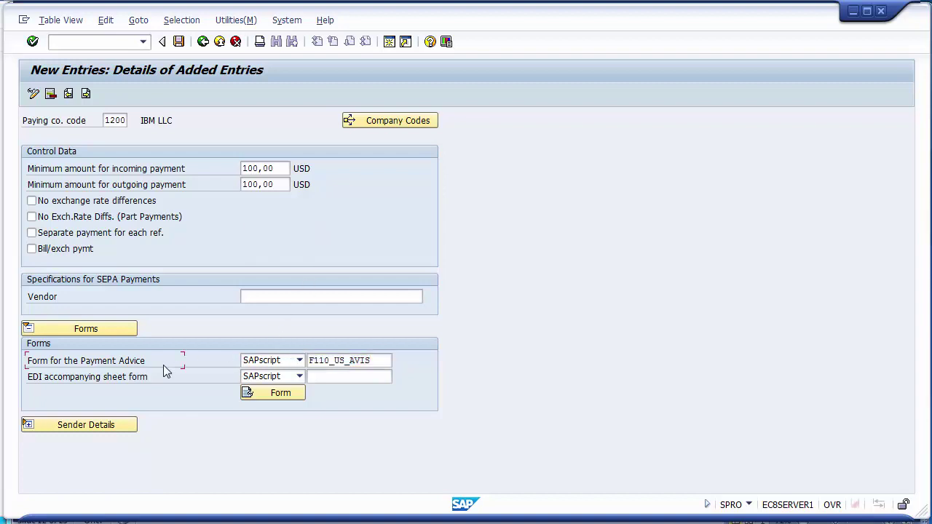
{"action": "left_click", "coordinate": [349, 361]}
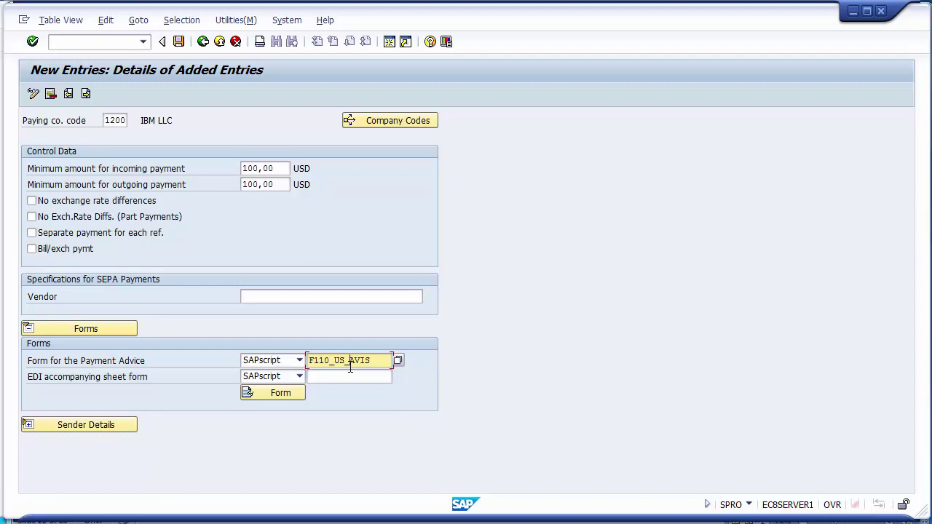
Save the paying company code 1200 entry to the customizing request.
{"action": "left_click", "coordinate": [179, 44]}
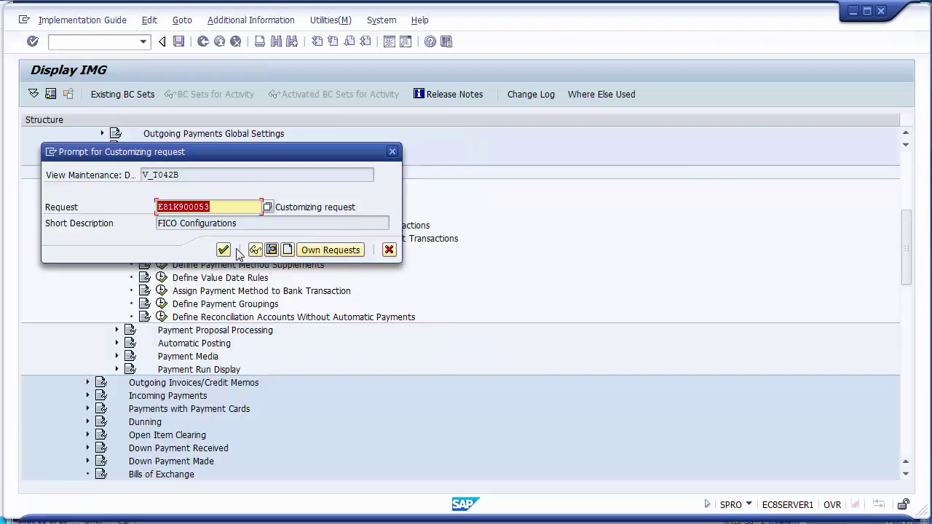
{"action": "left_click", "coordinate": [223, 251]}
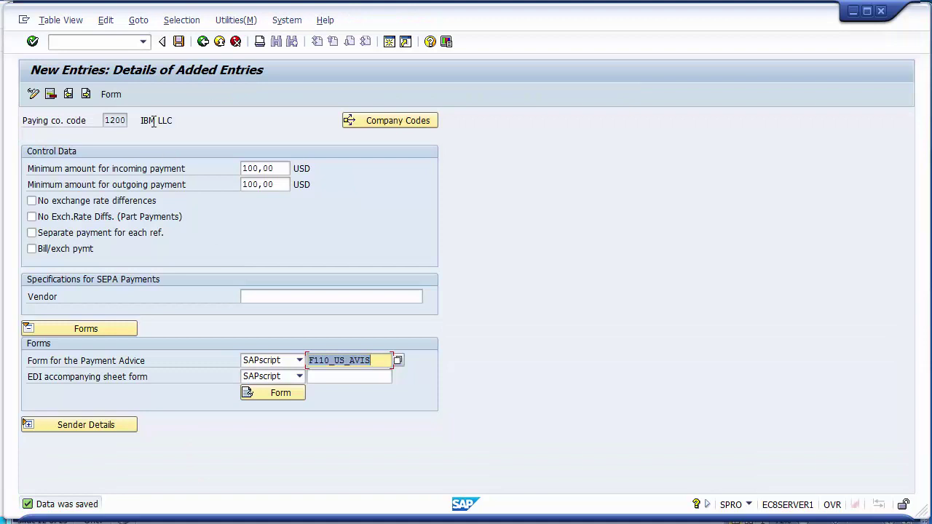
{"action": "left_click", "coordinate": [204, 42]}
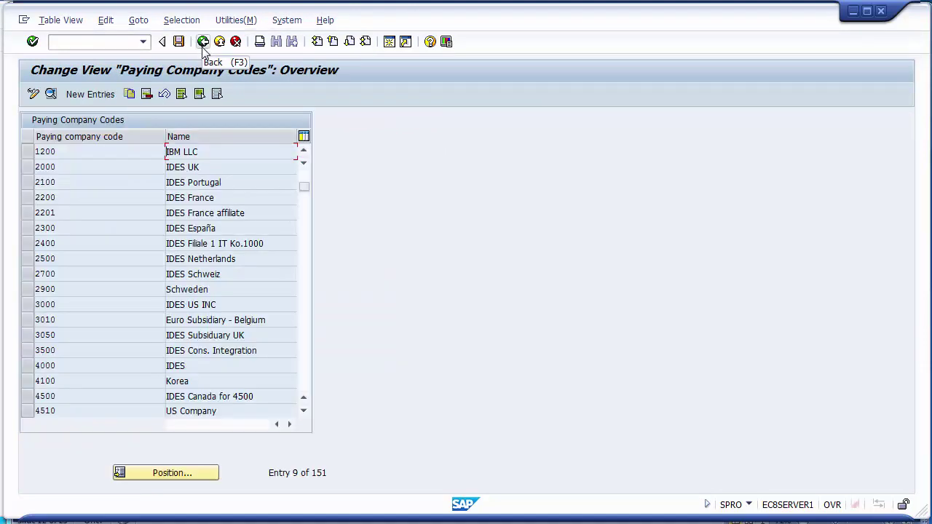
Launch 'Set Up Payment Methods per Country for Payment Transactions' from the IMG tree.
{"action": "left_click", "coordinate": [203, 43]}
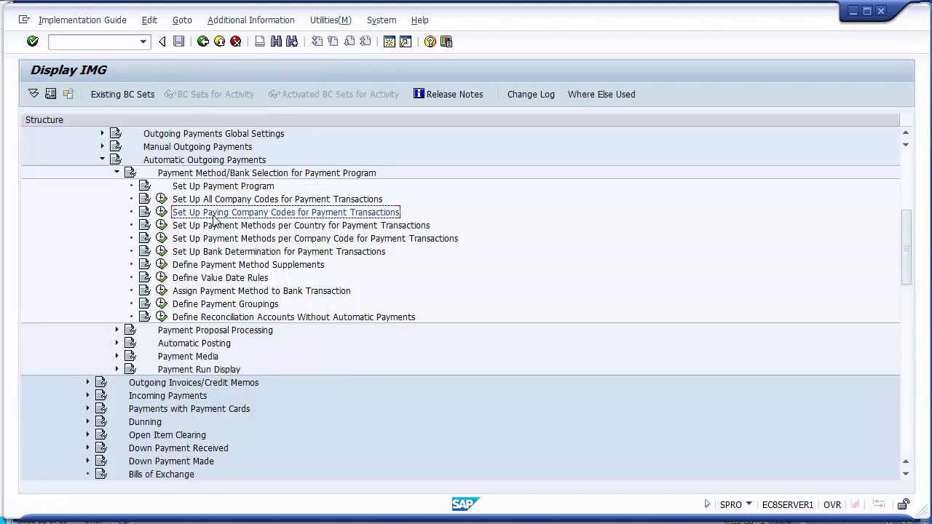
{"action": "left_click", "coordinate": [224, 226]}
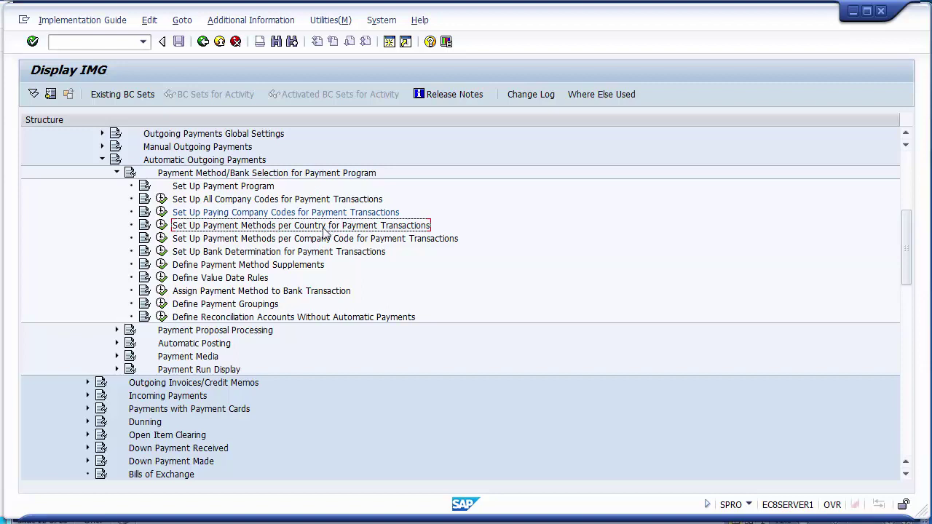
{"action": "left_click", "coordinate": [161, 228]}
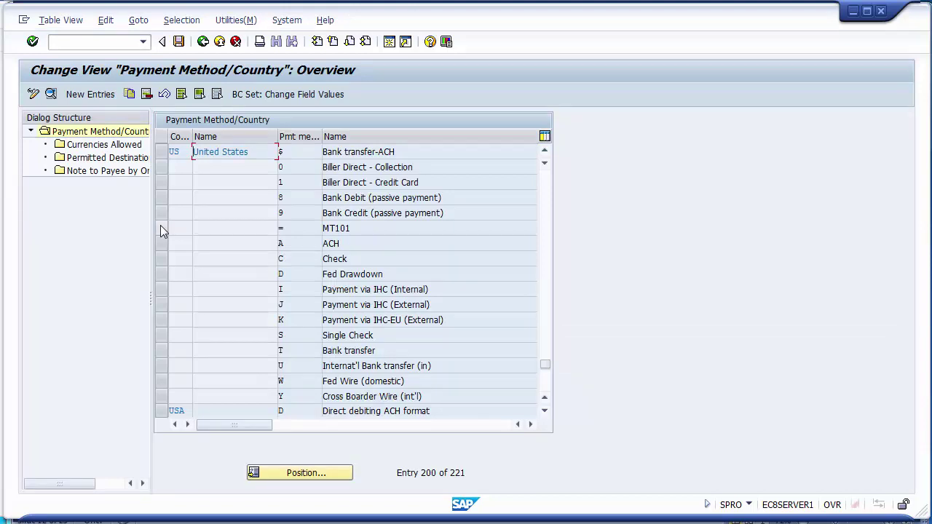
Open the details of United States payment method C (Check).
{"action": "left_click", "coordinate": [161, 151]}
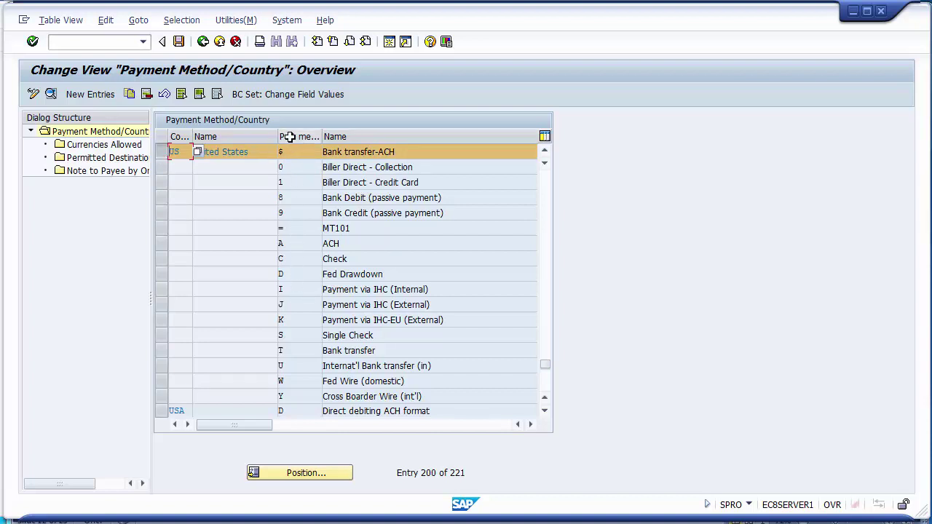
{"action": "left_click", "coordinate": [303, 261]}
{"action": "double_click", "coordinate": [296, 258]}
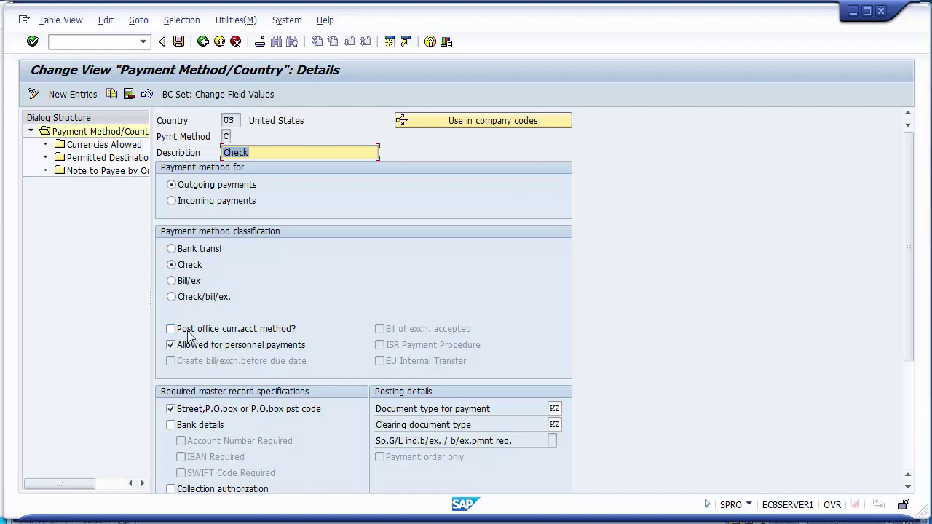
Untick personnel payments and the street/P.O. box requirement, then review the KZ document types.
{"action": "left_click", "coordinate": [222, 348]}
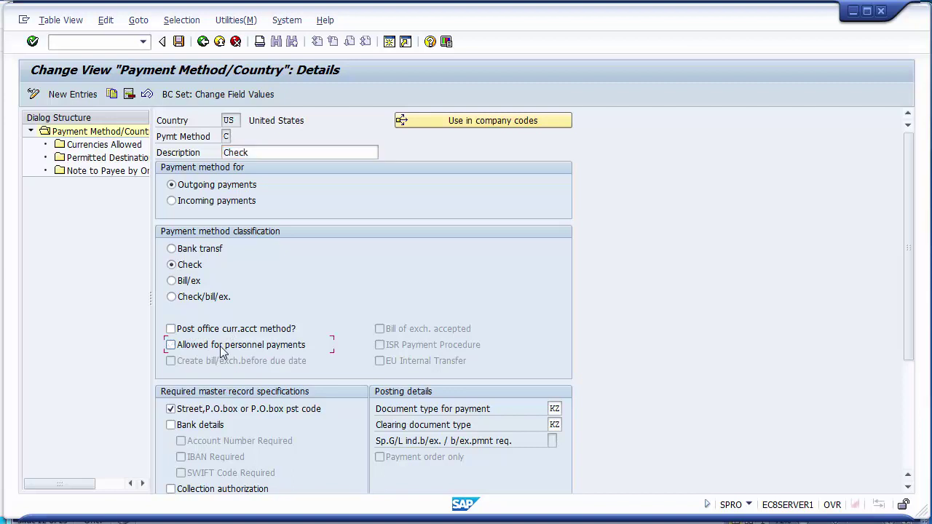
{"action": "left_click", "coordinate": [246, 414]}
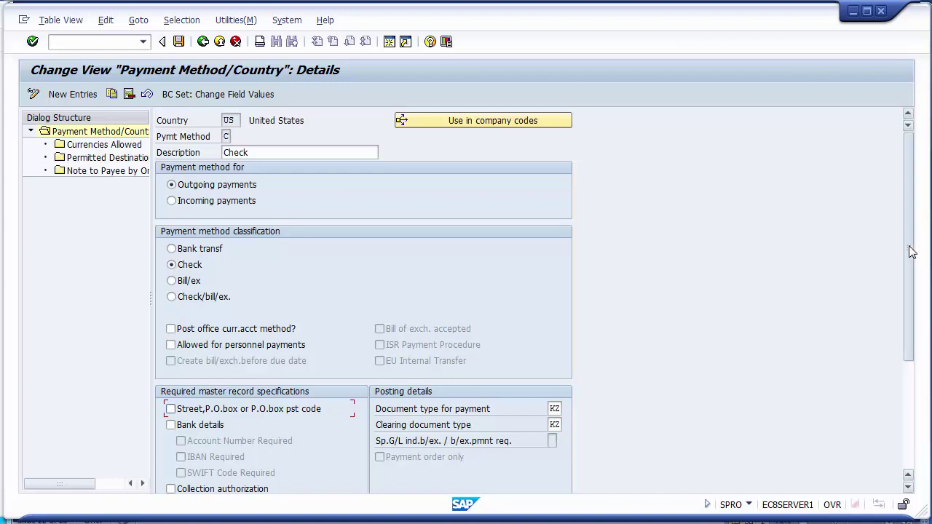
{"action": "left_click_drag", "start_coordinate": [912, 251], "coordinate": [922, 333]}
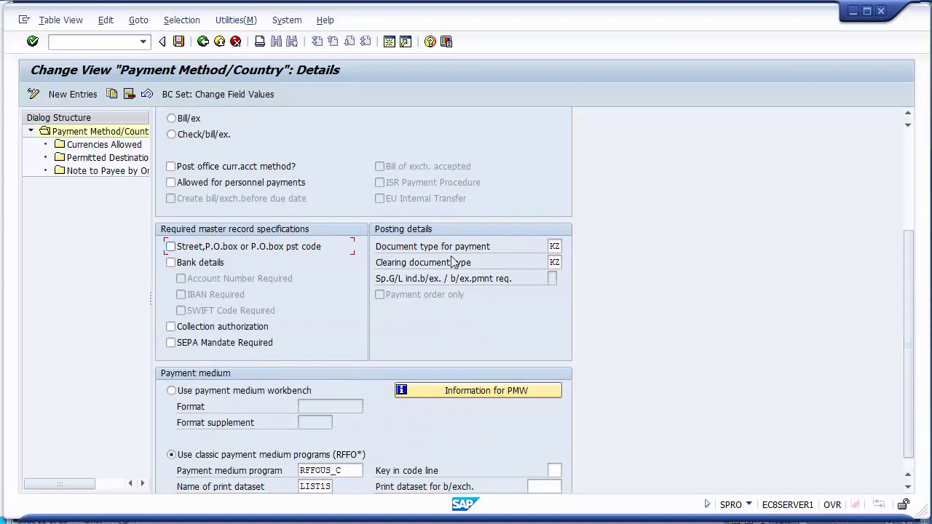
{"action": "left_click", "coordinate": [412, 252]}
{"action": "left_click", "coordinate": [425, 267]}
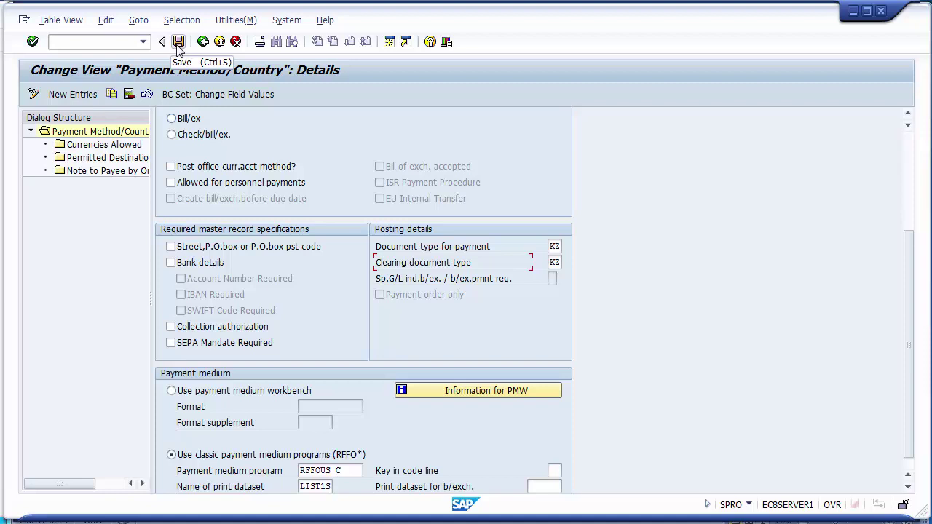
Save the US Check method to the FICO Configurations request and navigate back.
{"action": "left_click", "coordinate": [178, 45]}
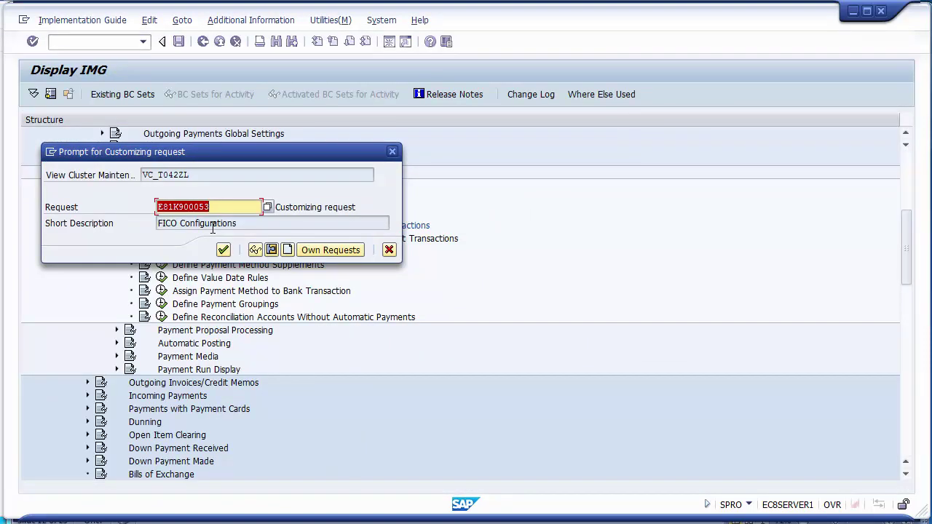
{"action": "left_click", "coordinate": [223, 250]}
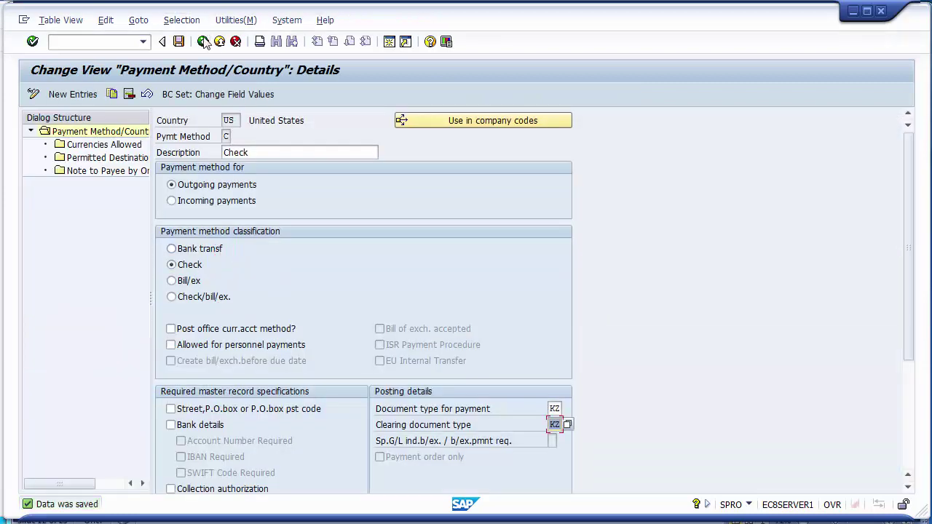
{"action": "left_click", "coordinate": [203, 42]}
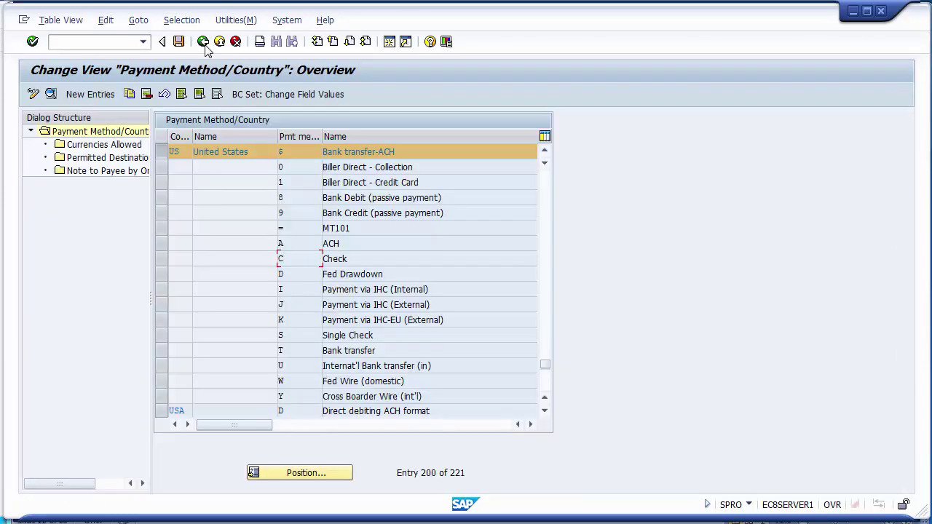
{"action": "left_click", "coordinate": [205, 44]}
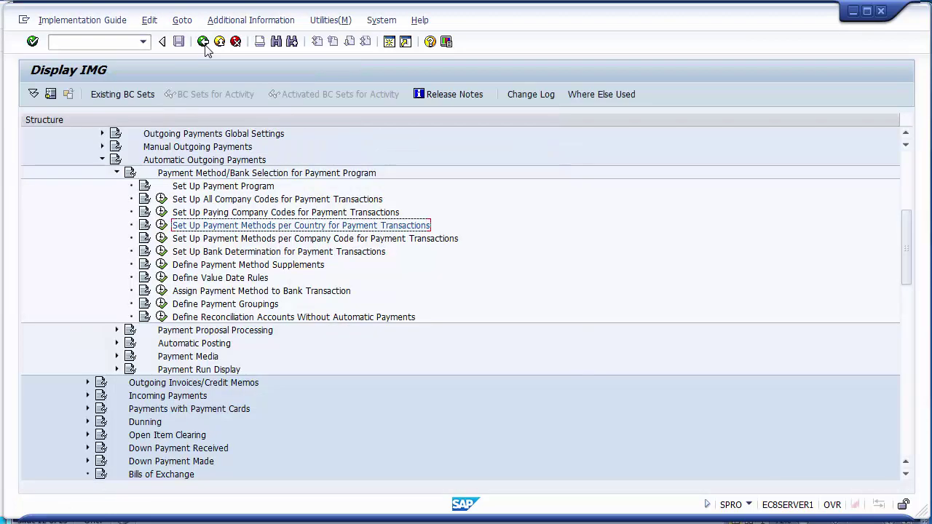
{"action": "left_click", "coordinate": [244, 240]}
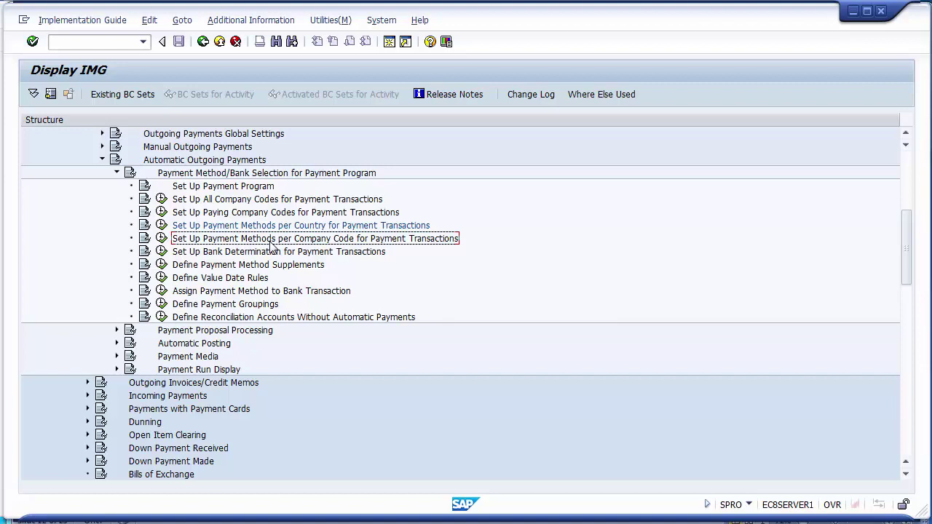
Launch Set Up Payment Methods per Company Code and locate the 1200 IBM LLC Check entry.
{"action": "left_click", "coordinate": [162, 240]}
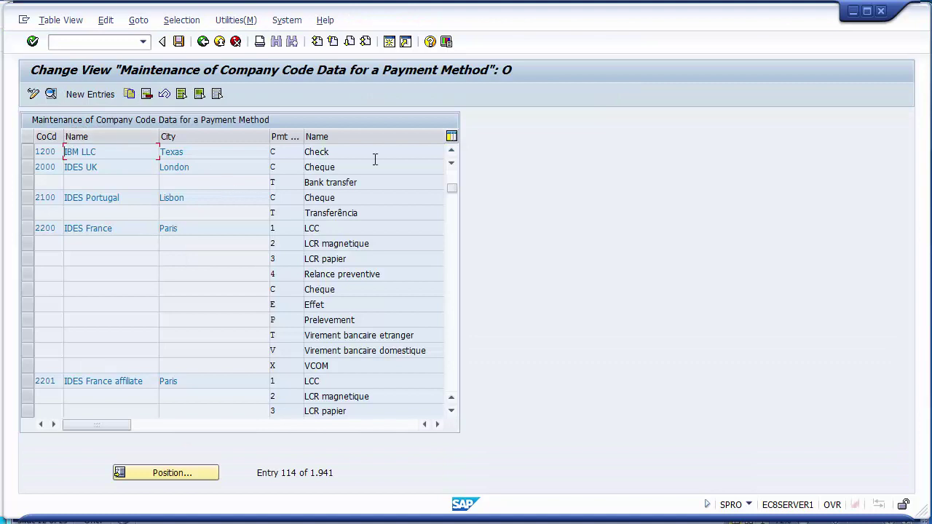
{"action": "left_click", "coordinate": [451, 151]}
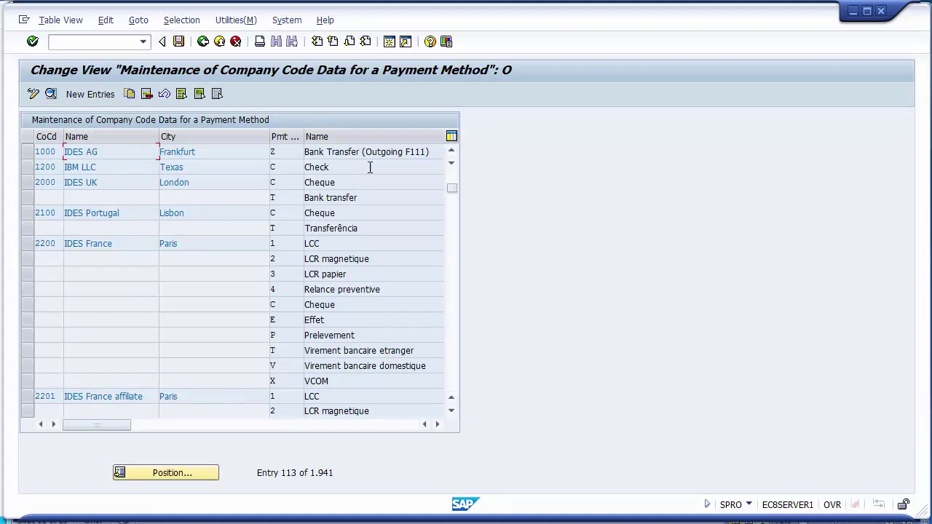
{"action": "left_click", "coordinate": [27, 168]}
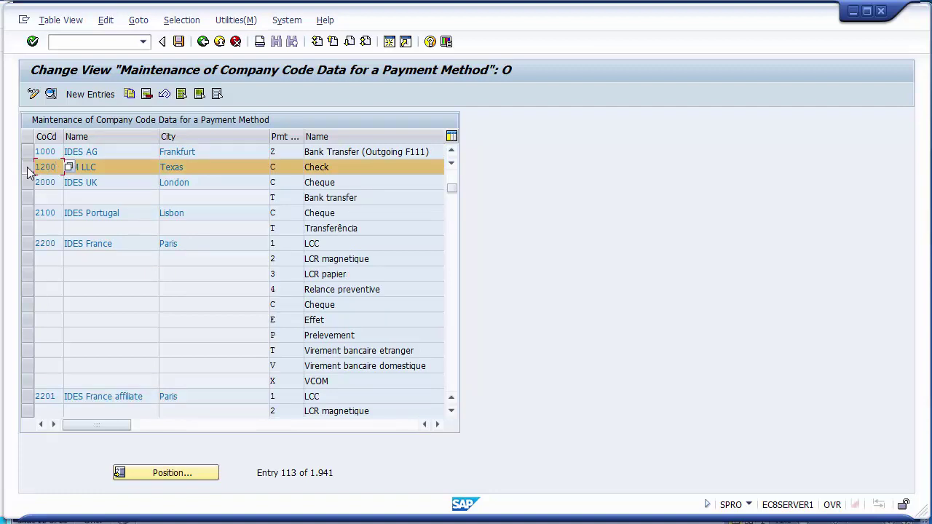
{"action": "left_click", "coordinate": [27, 168]}
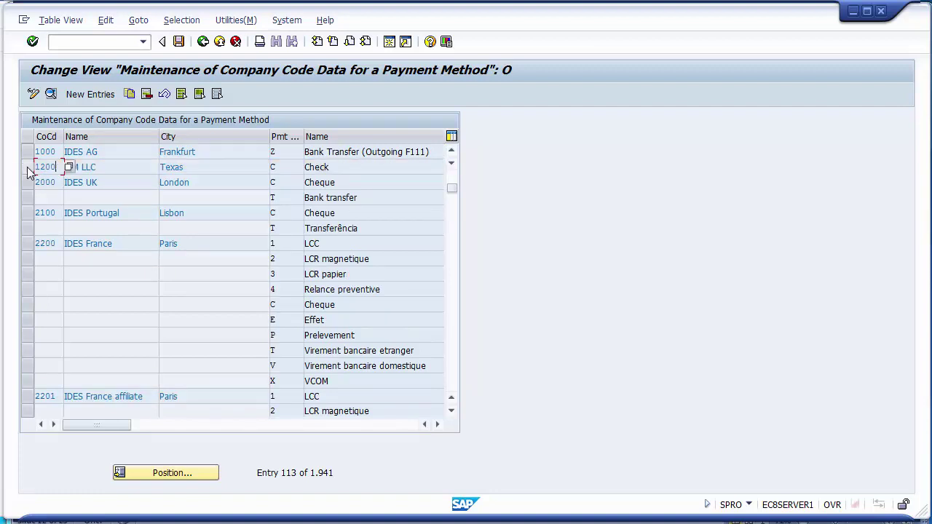
Add a new entry with paying company code 1200 and payment method C, amounts still blank.
{"action": "left_click", "coordinate": [82, 95]}
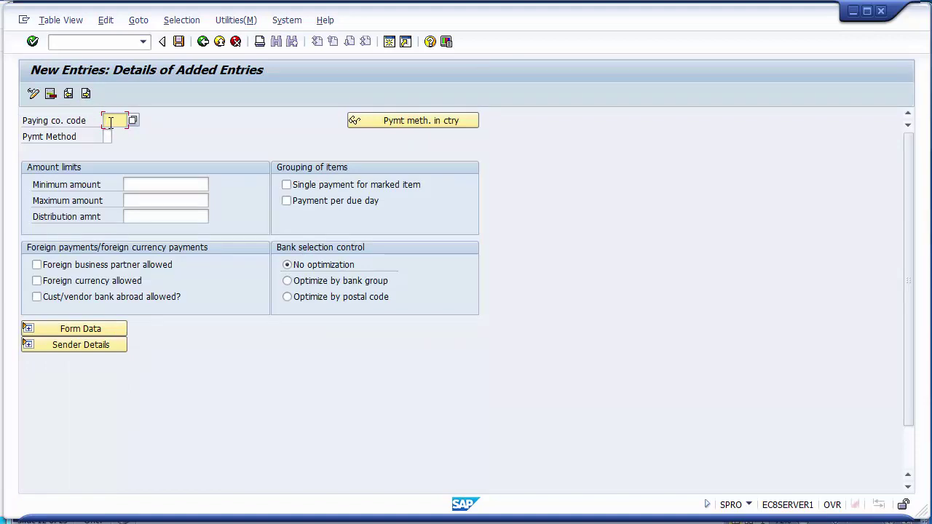
{"action": "type", "text": "1200"}
{"action": "left_click", "coordinate": [109, 136]}
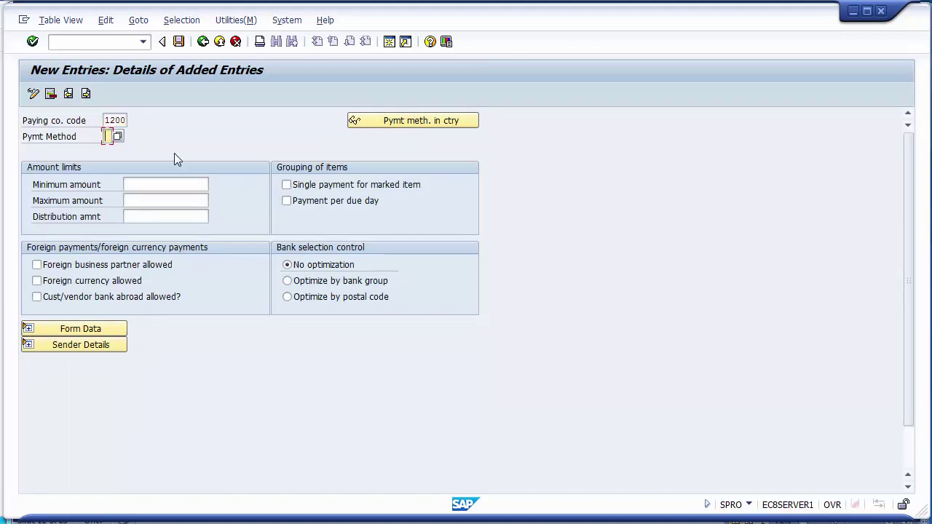
{"action": "type", "text": "C"}
{"action": "left_click", "coordinate": [156, 187]}
{"action": "left_click", "coordinate": [156, 200]}
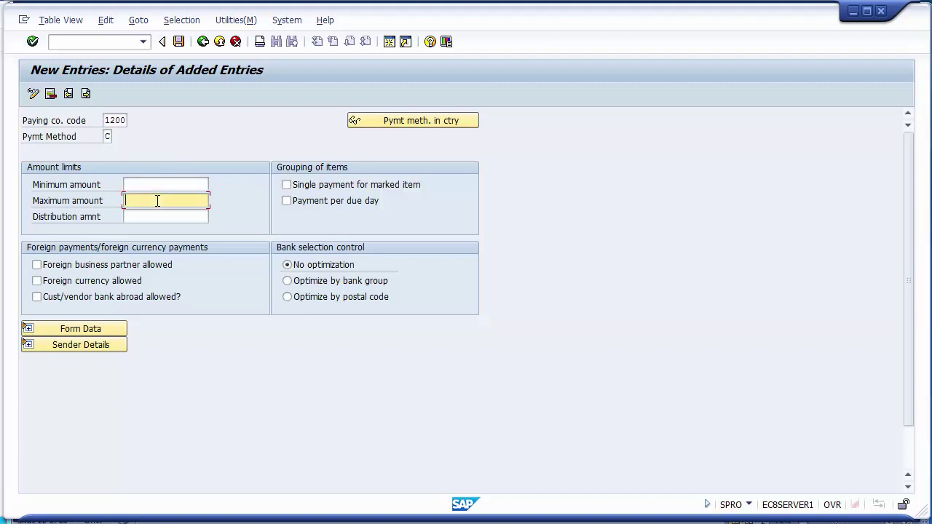
{"action": "left_click", "coordinate": [156, 186]}
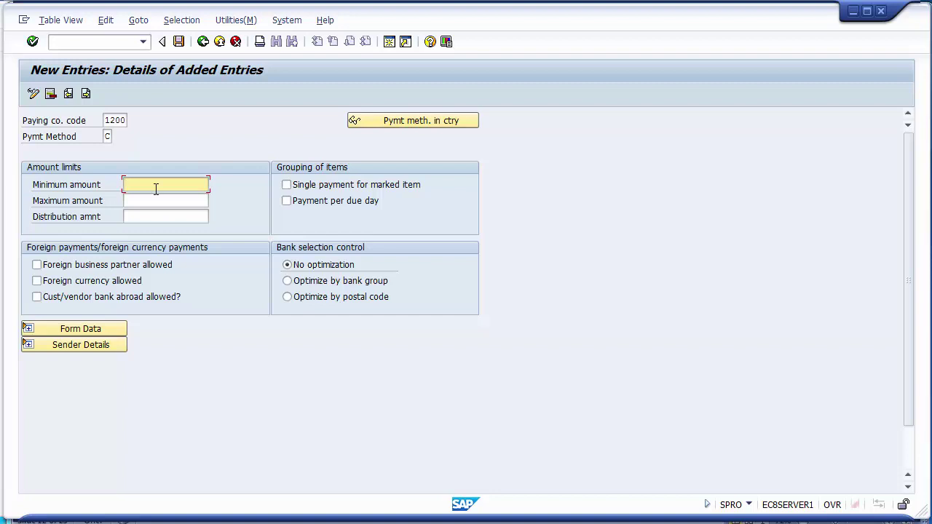
Enter 100 as the minimum amount, leaving Single payment for marked item unchecked.
{"action": "type", "text": "100"}
{"action": "key", "text": "Tab"}
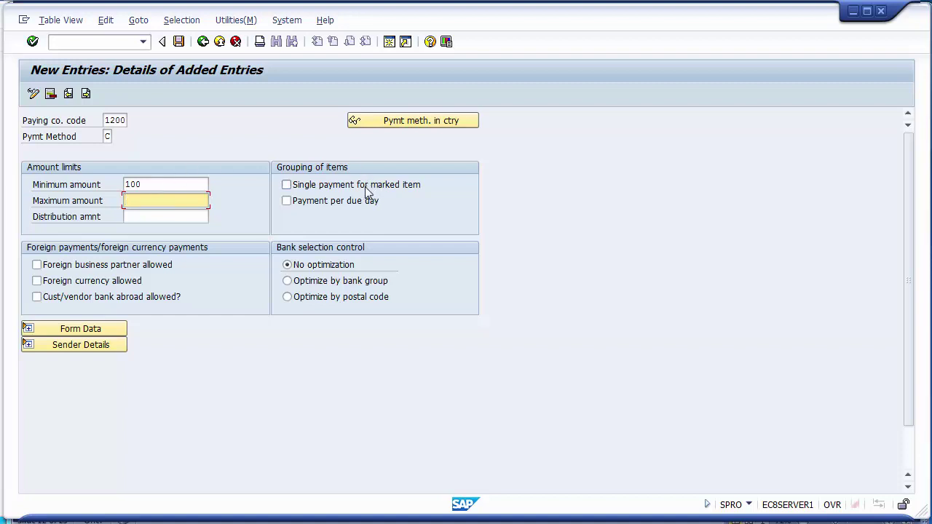
{"action": "left_click", "coordinate": [388, 189]}
{"action": "left_click", "coordinate": [388, 188]}
{"action": "left_click", "coordinate": [387, 190]}
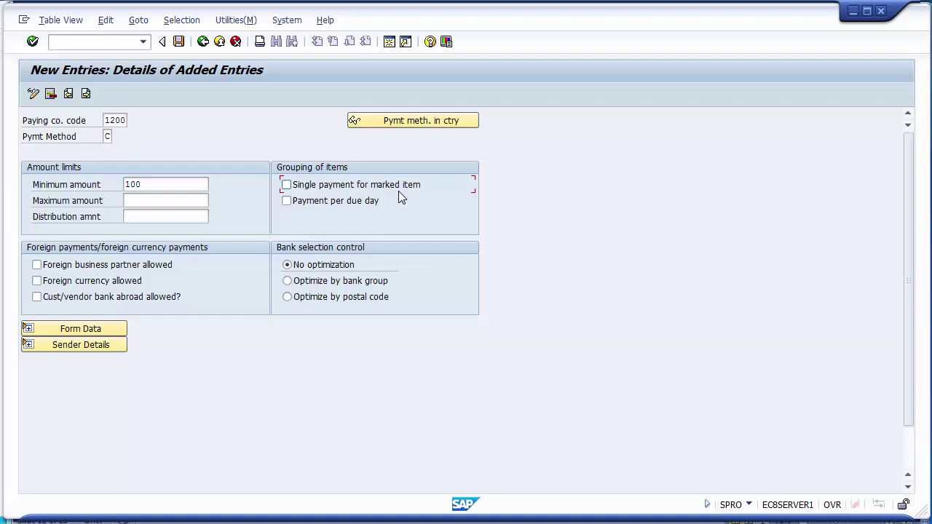
{"action": "left_click", "coordinate": [303, 190]}
{"action": "left_click", "coordinate": [303, 191]}
{"action": "left_click", "coordinate": [380, 273]}
Save, then remove the 100 minimum amount and resubmit the 1200 / C entry without limits.
{"action": "left_click", "coordinate": [178, 42]}
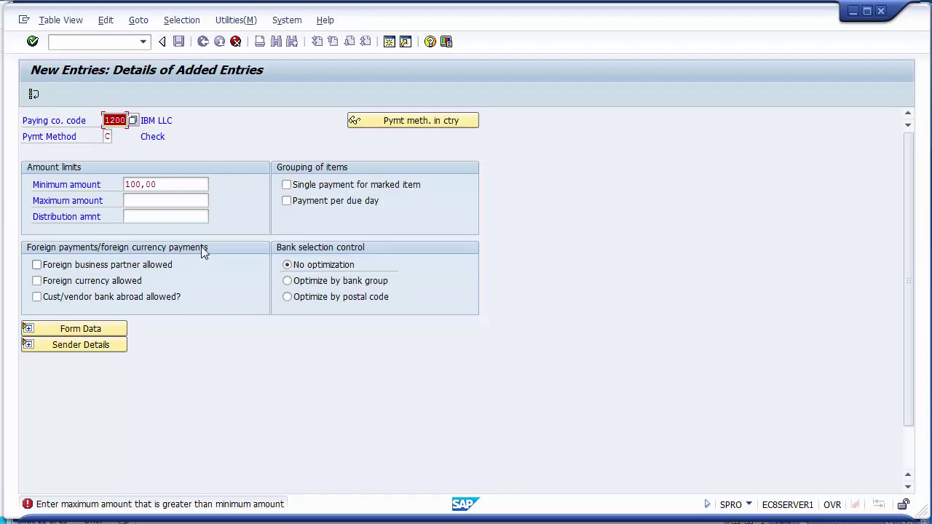
{"action": "left_click", "coordinate": [187, 184]}
{"action": "key", "text": "BackSpace"}
{"action": "key", "text": "BackSpace"}
{"action": "key", "text": "BackSpace"}
{"action": "key", "text": "BackSpace"}
{"action": "key", "text": "BackSpace"}
{"action": "key", "text": "BackSpace"}
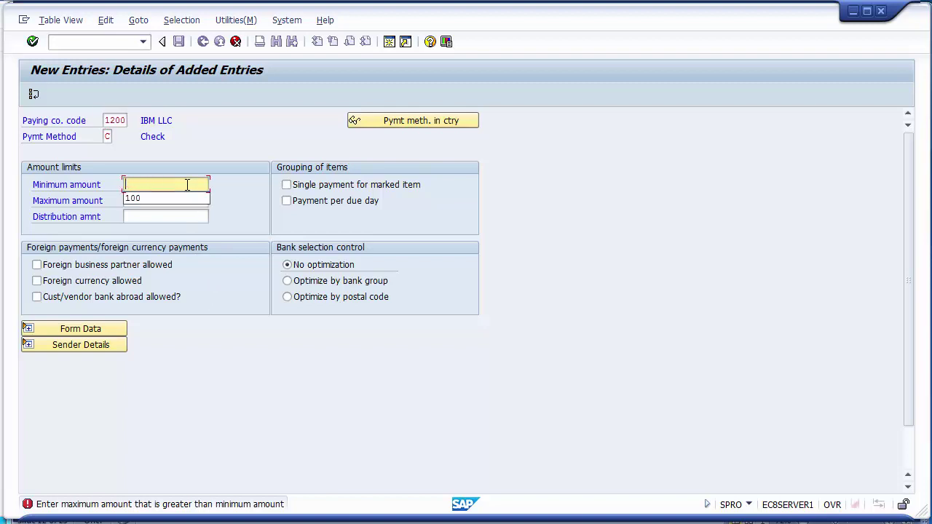
{"action": "key", "text": "Escape"}
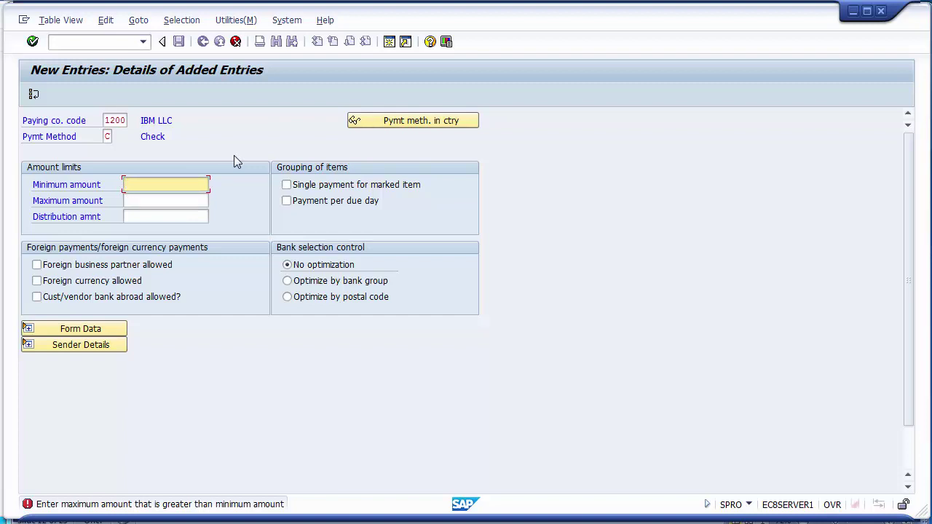
{"action": "key", "text": "Return"}
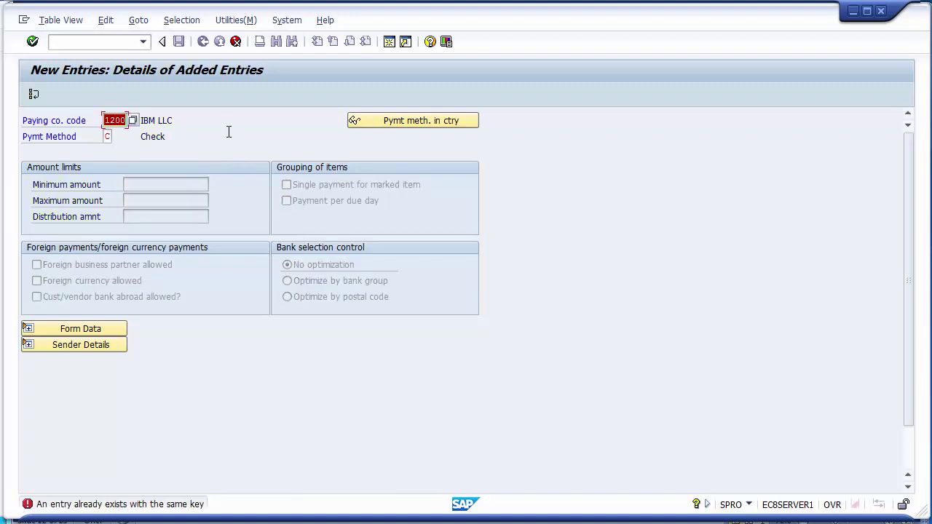
Discard the unsaved duplicate entry and page down to company code 1200 IBM LLC.
{"action": "left_click", "coordinate": [235, 41]}
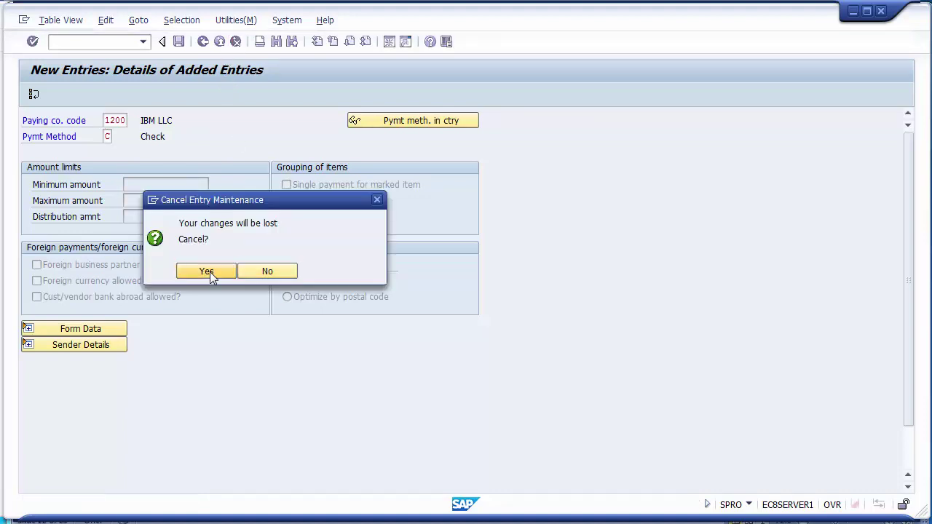
{"action": "left_click", "coordinate": [209, 271]}
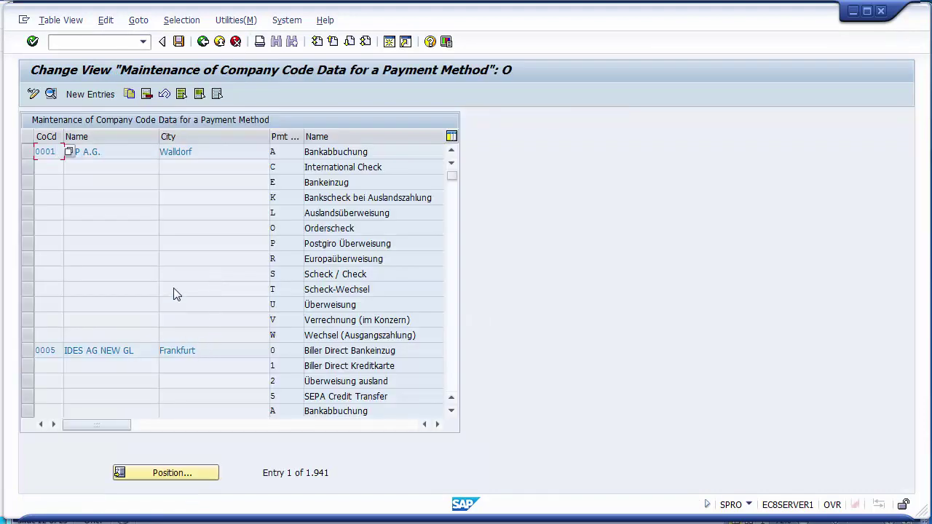
{"action": "left_click", "coordinate": [449, 385]}
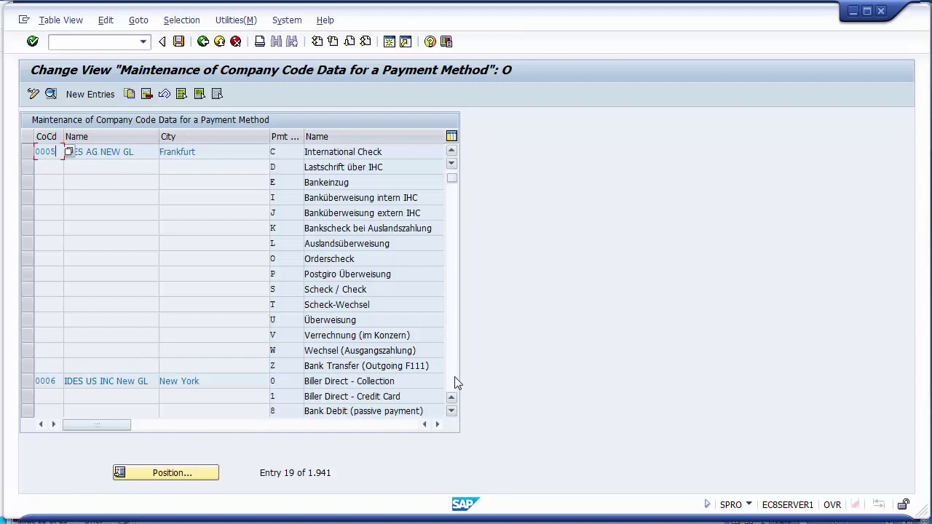
{"action": "left_click", "coordinate": [453, 377]}
{"action": "left_click", "coordinate": [453, 378]}
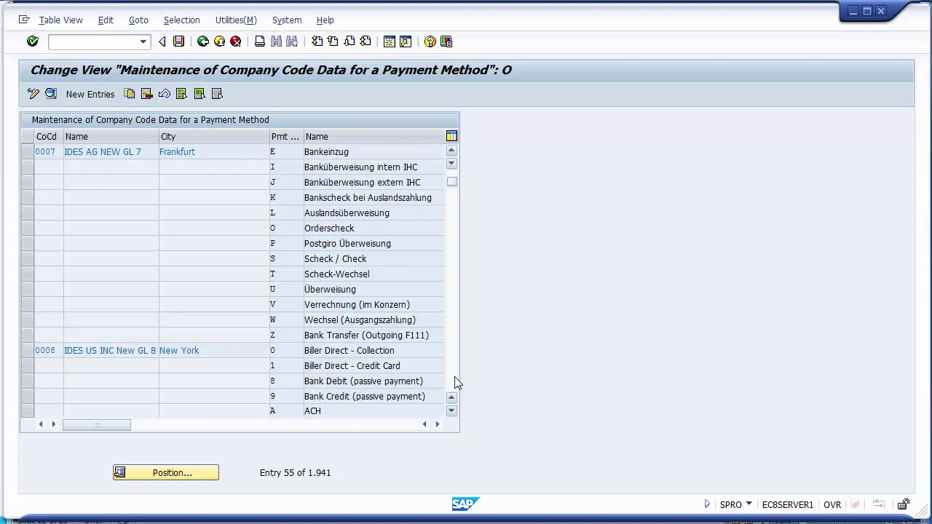
{"action": "left_click", "coordinate": [454, 380]}
{"action": "left_click", "coordinate": [453, 379]}
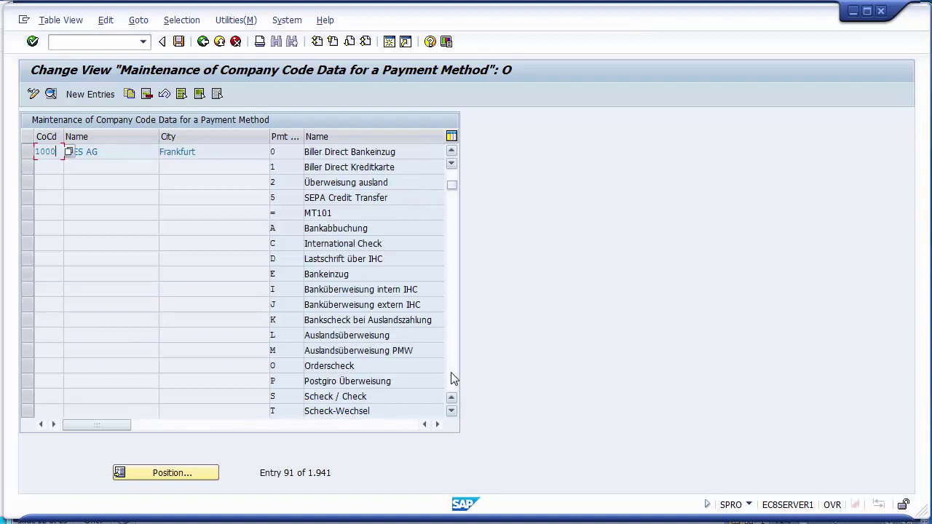
{"action": "left_click", "coordinate": [453, 378]}
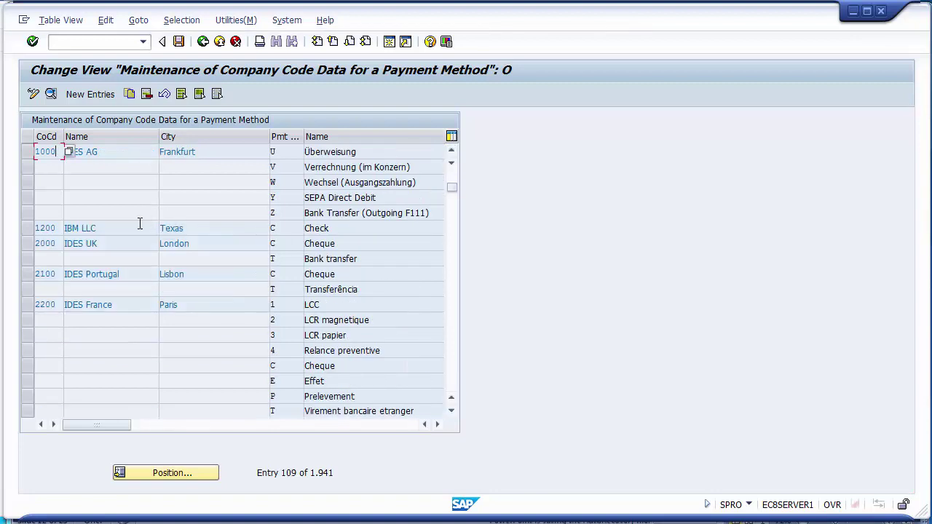
Review the details of 1200's Check payment method C, then return to the list.
{"action": "left_click", "coordinate": [108, 227]}
{"action": "double_click", "coordinate": [107, 226]}
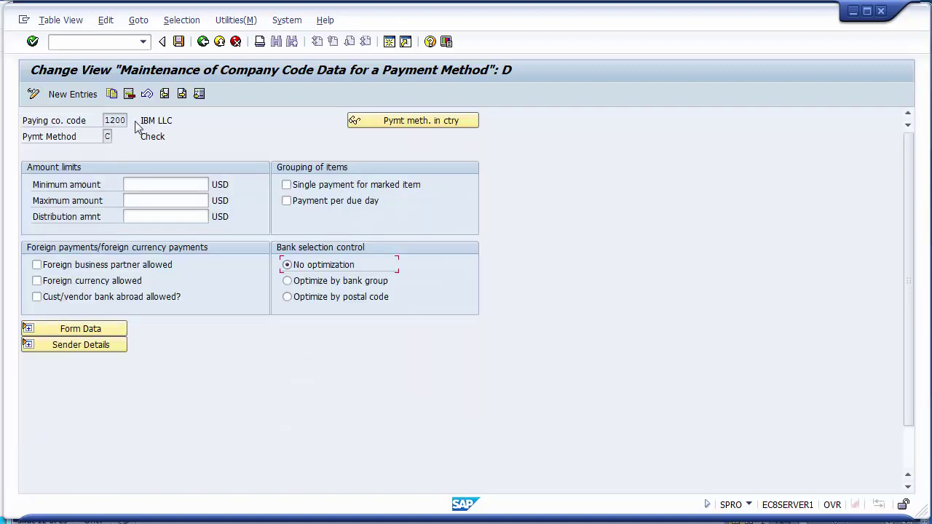
{"action": "left_click", "coordinate": [203, 43]}
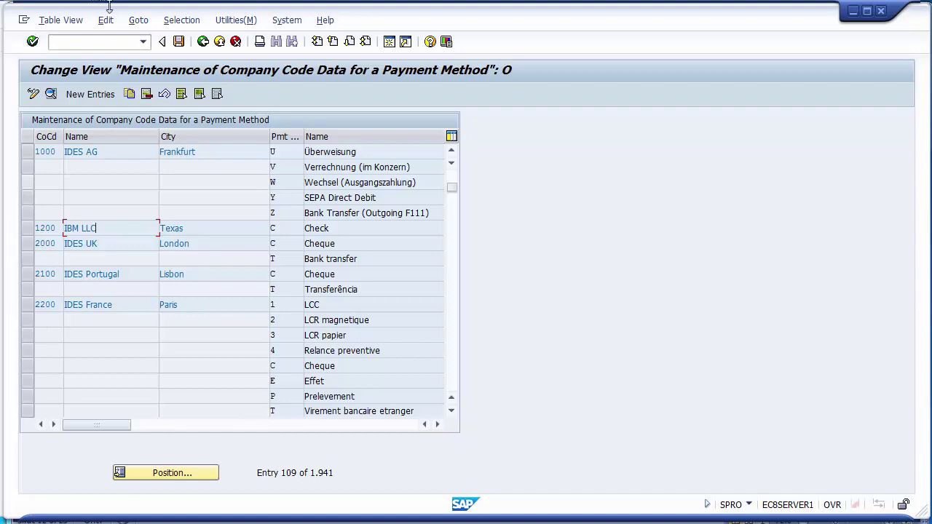
Run Set Up Bank Determination for Payment Transactions and pick paying company code 1200 IBM LLC.
{"action": "left_click", "coordinate": [202, 42]}
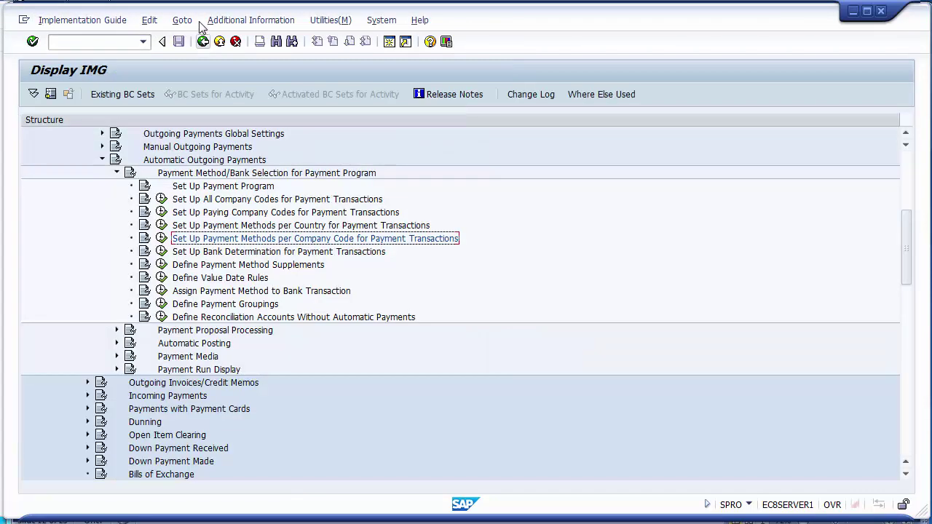
{"action": "left_click", "coordinate": [228, 254]}
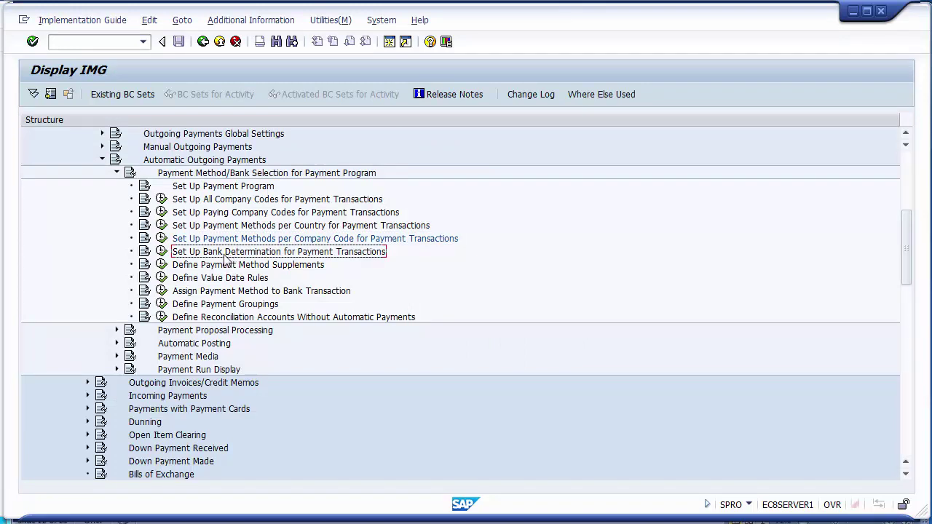
{"action": "left_click", "coordinate": [161, 252]}
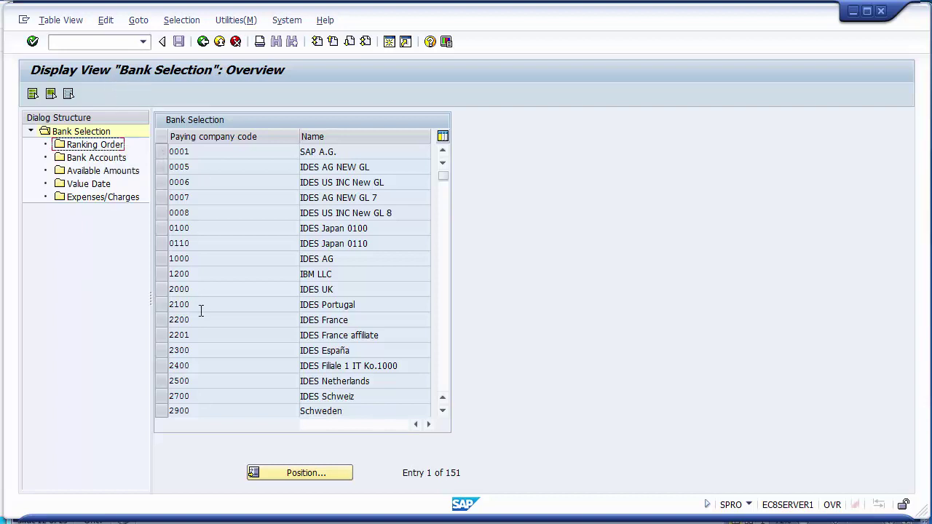
{"action": "left_click", "coordinate": [161, 274]}
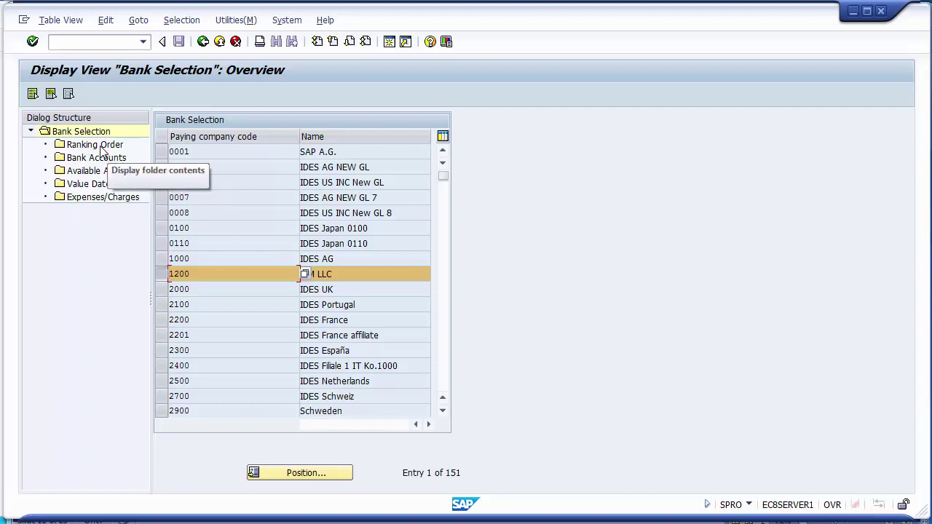
Delete the C / USD / rank 1 / CHASE ranking-order row for company code 1200.
{"action": "double_click", "coordinate": [101, 147]}
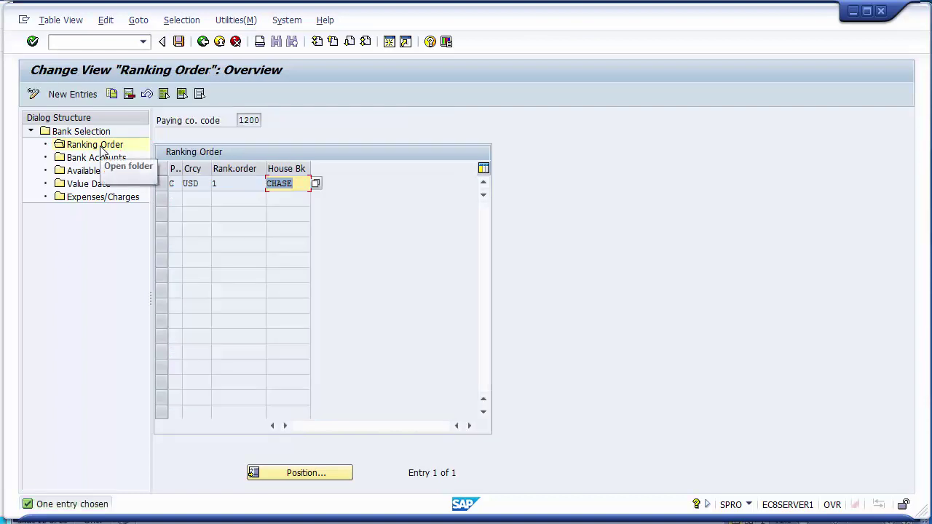
{"action": "left_click", "coordinate": [160, 184]}
{"action": "left_click", "coordinate": [129, 94]}
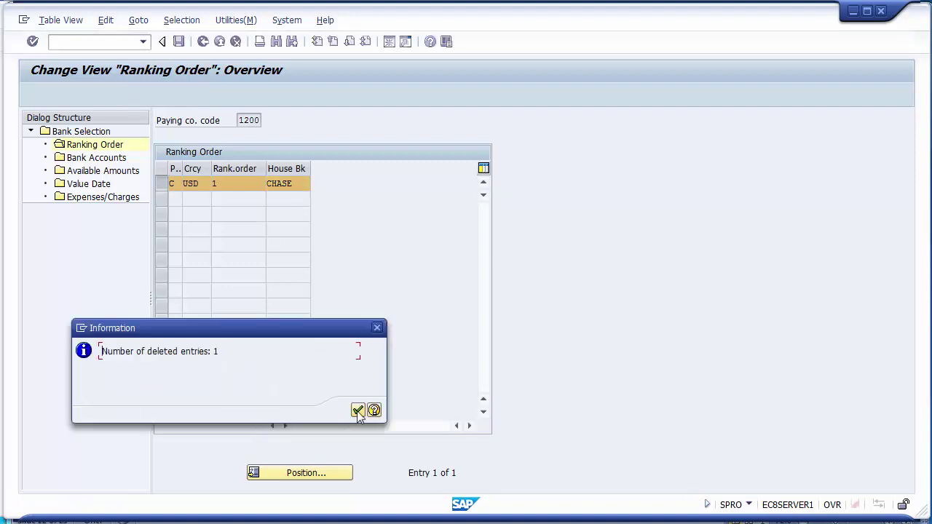
{"action": "left_click", "coordinate": [357, 410]}
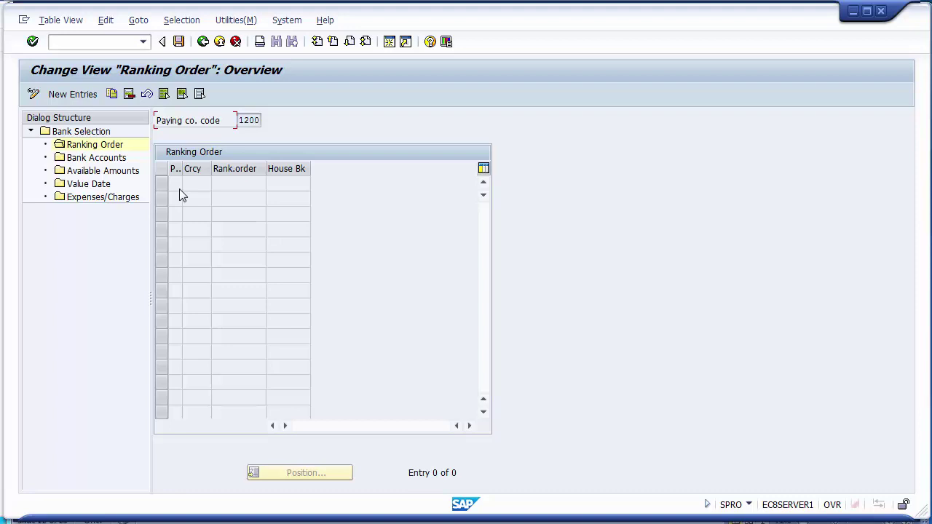
Add a ranking-order row with method C, currency USD, rank 1 and house bank CITI.
{"action": "left_click", "coordinate": [73, 95]}
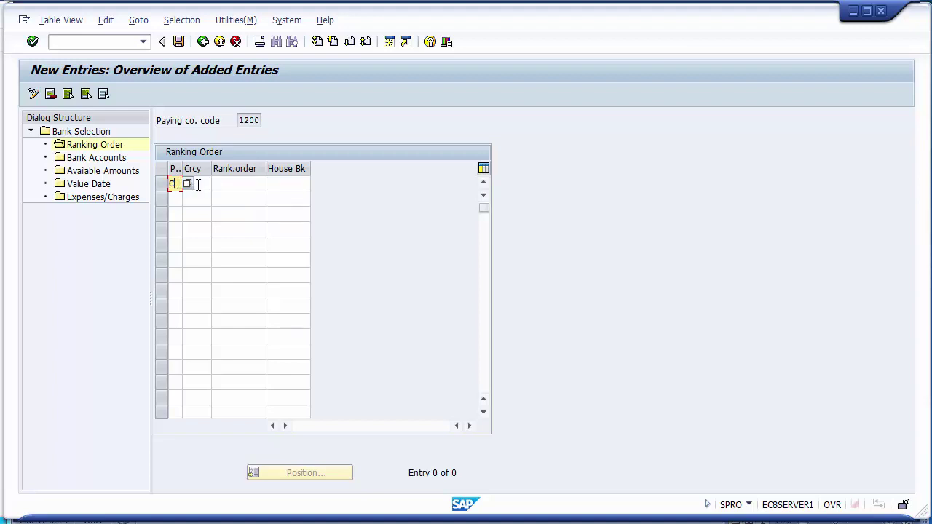
{"action": "left_click", "coordinate": [196, 184]}
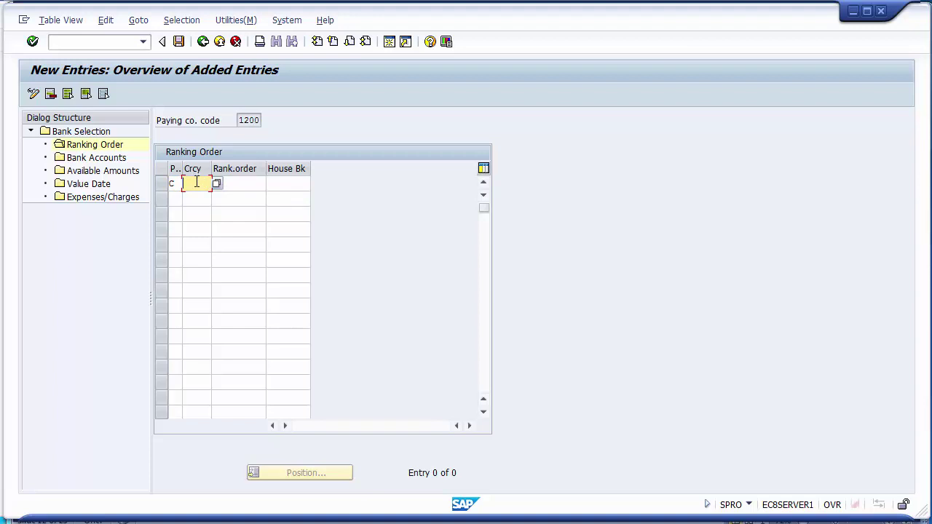
{"action": "type", "text": "USD"}
{"action": "left_click", "coordinate": [243, 180]}
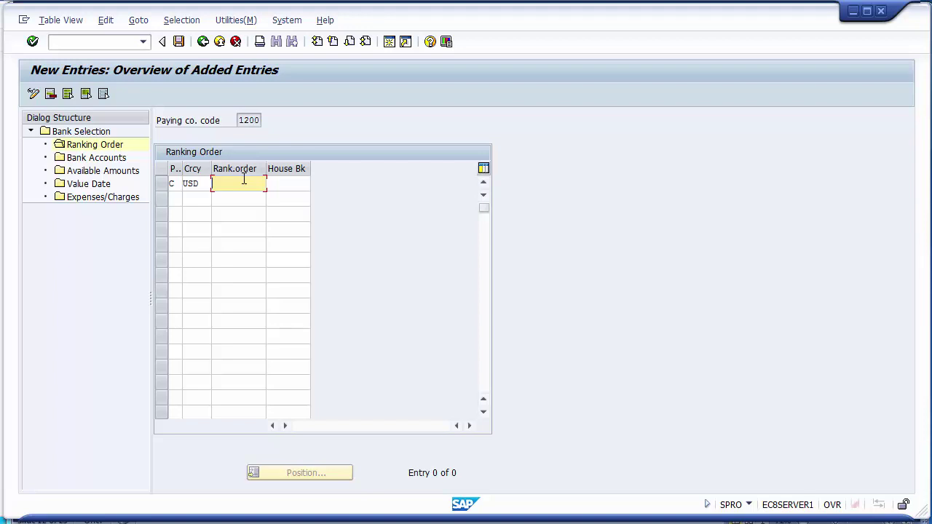
{"action": "type", "text": "1"}
{"action": "left_click", "coordinate": [286, 182]}
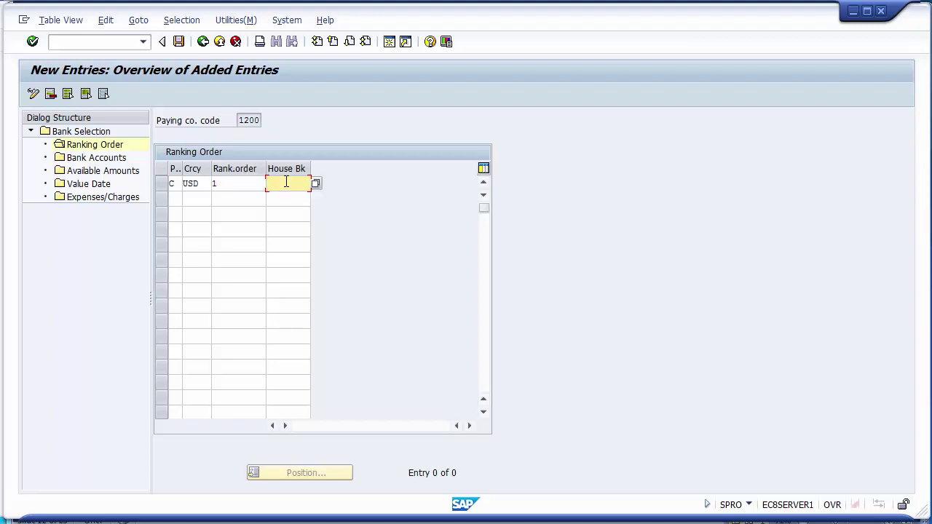
{"action": "type", "text": "CITI"}
{"action": "double_click", "coordinate": [106, 162]}
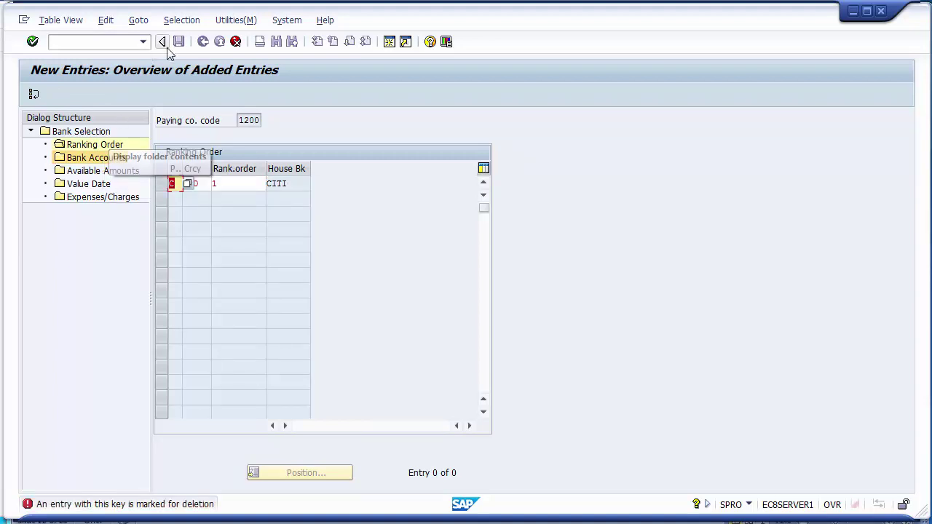
Discard the new CITI row and save the CHASE deletion under the FICO Configurations request.
{"action": "left_click", "coordinate": [237, 43]}
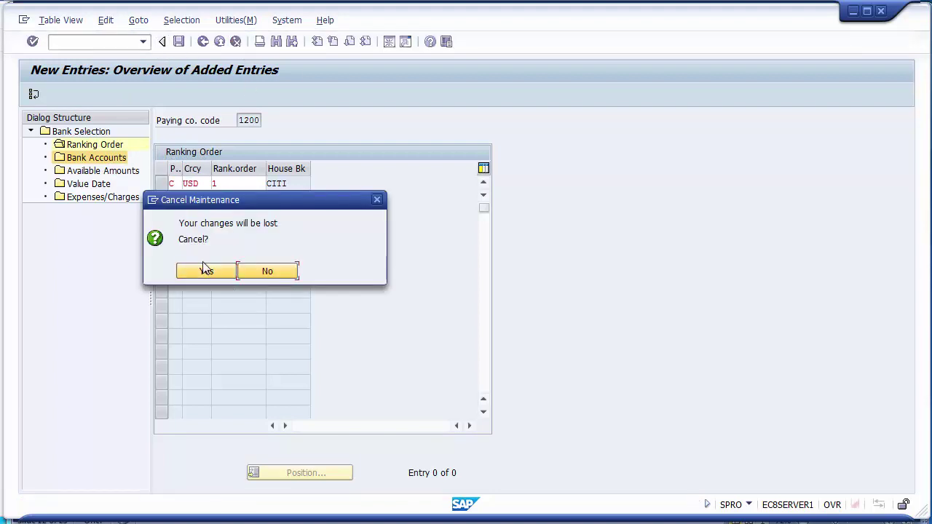
{"action": "left_click", "coordinate": [207, 271]}
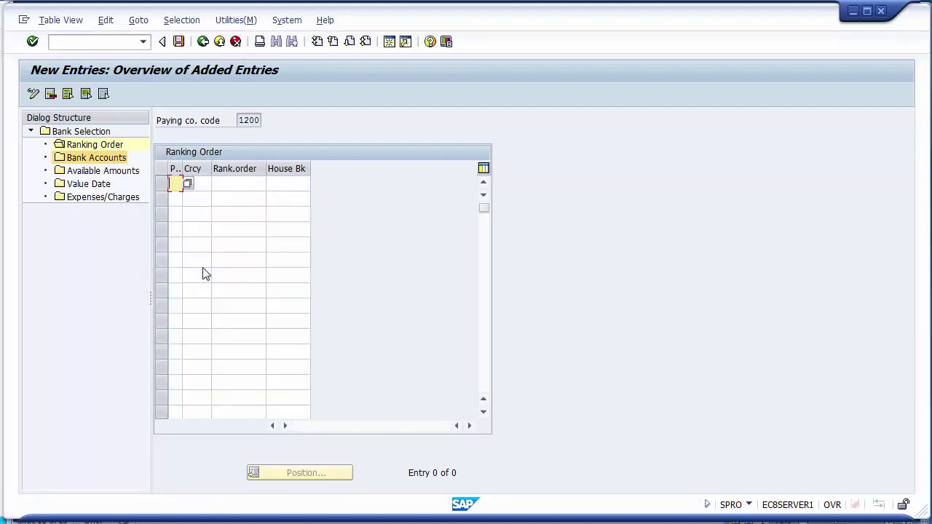
{"action": "left_click", "coordinate": [179, 41]}
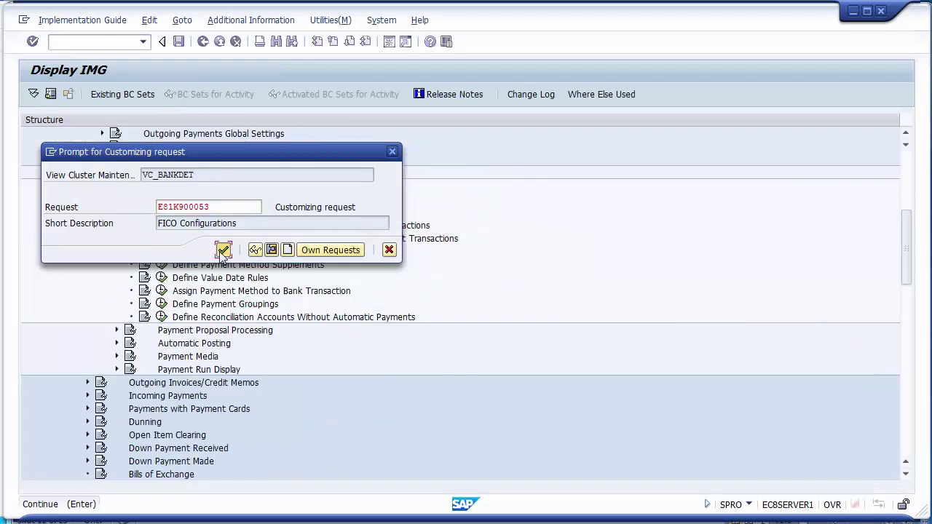
{"action": "left_click", "coordinate": [222, 251]}
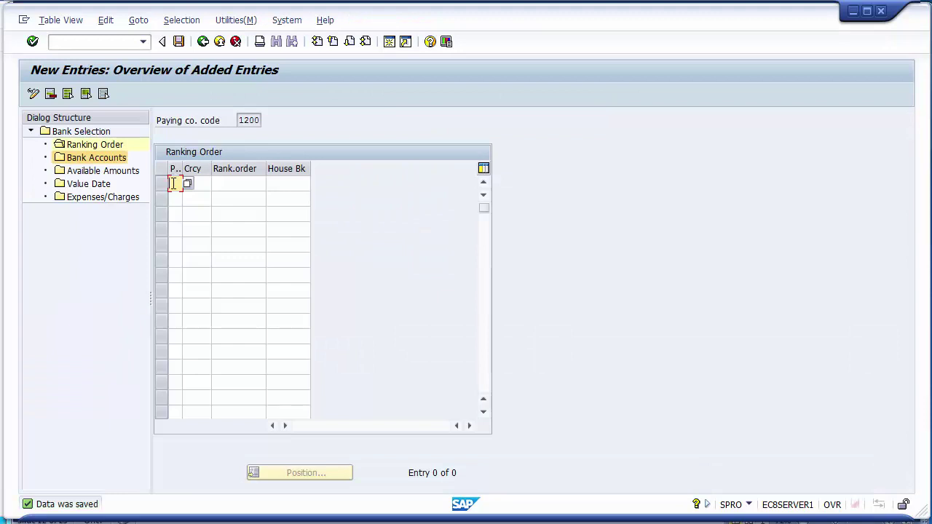
Re-enter and save ranking-order row C, USD, rank 1, house bank CITI.
{"action": "type", "text": "C"}
{"action": "key", "text": "Tab"}
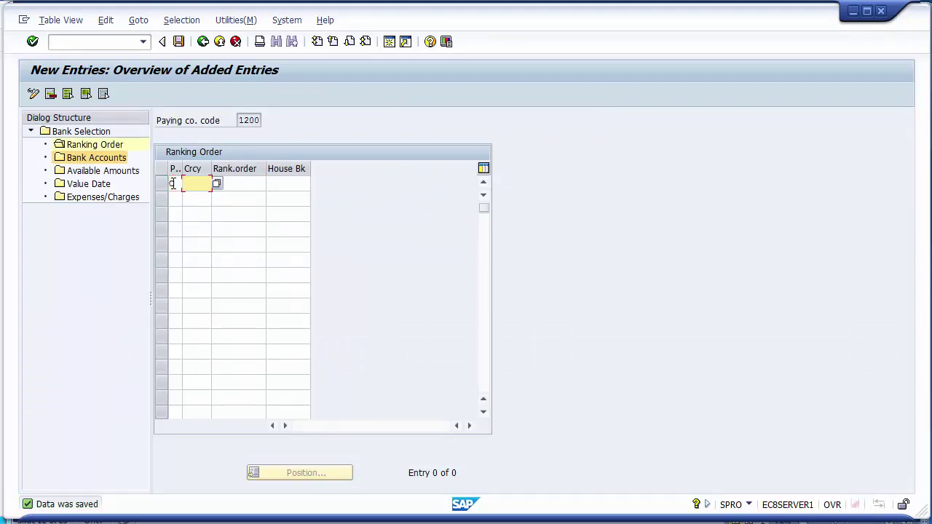
{"action": "type", "text": "USD"}
{"action": "key", "text": "Tab"}
{"action": "type", "text": "1"}
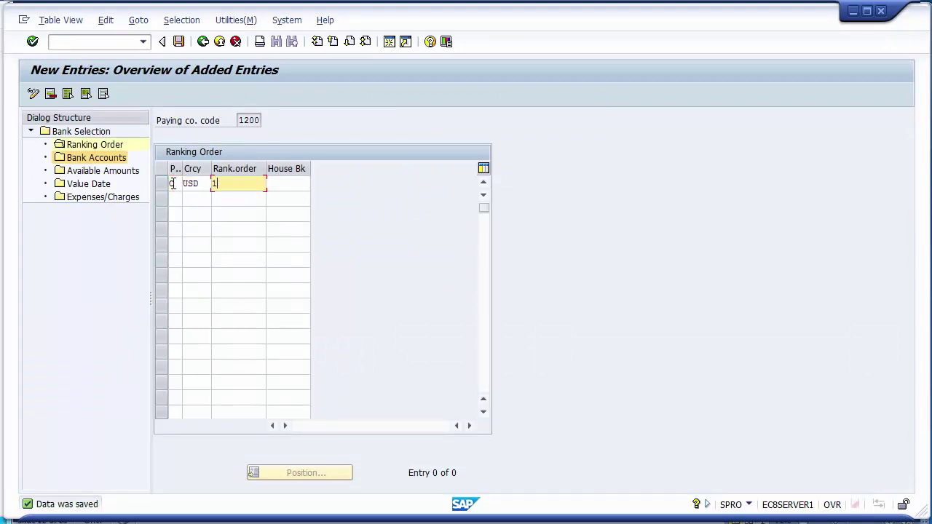
{"action": "key", "text": "Tab"}
{"action": "type", "text": "CITI"}
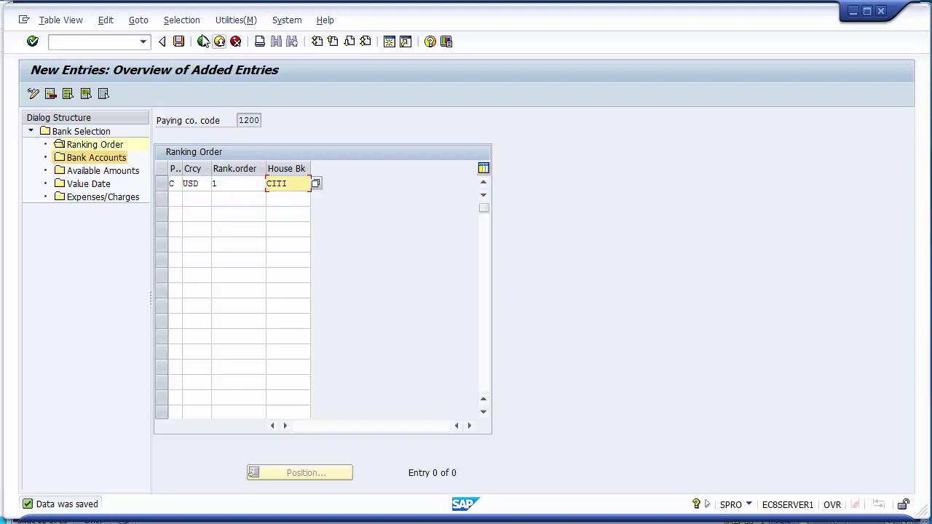
{"action": "left_click", "coordinate": [177, 44]}
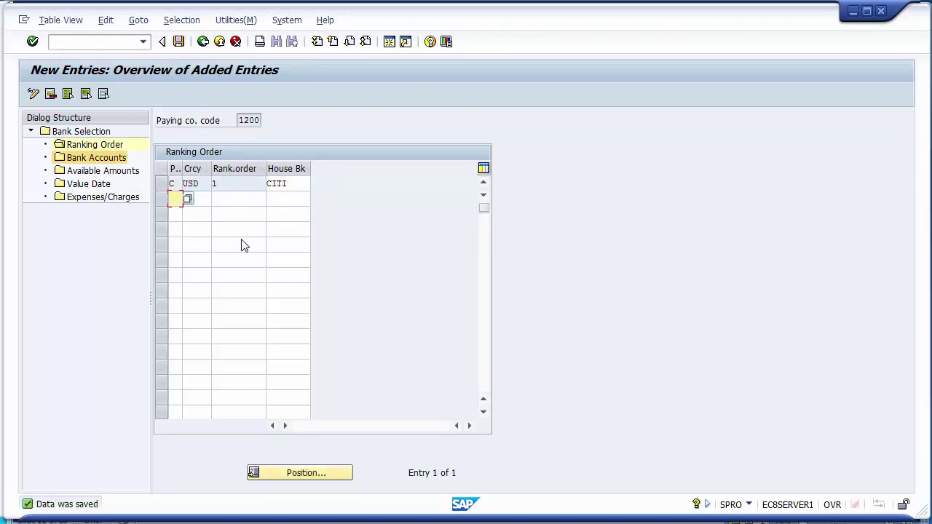
Open company code 1200's Bank Accounts overview showing the CHASE USD account.
{"action": "double_click", "coordinate": [107, 144]}
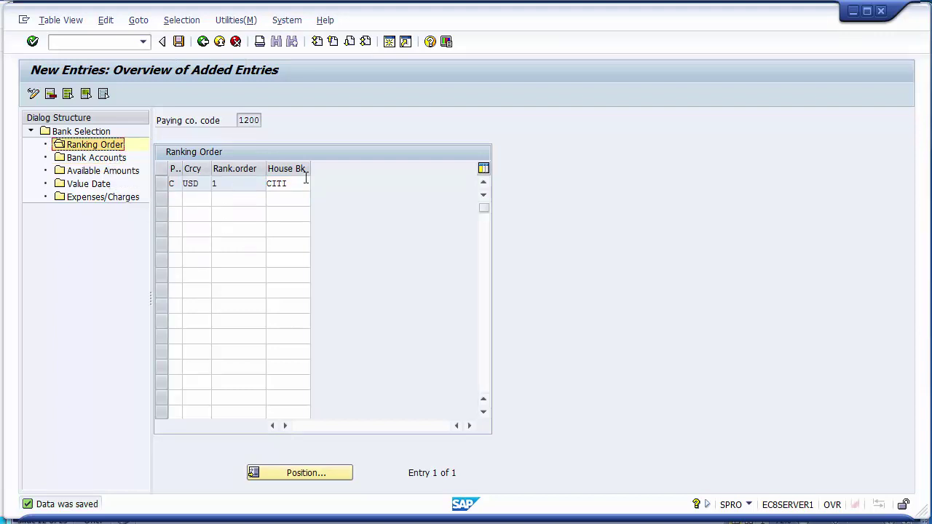
{"action": "left_click", "coordinate": [112, 161]}
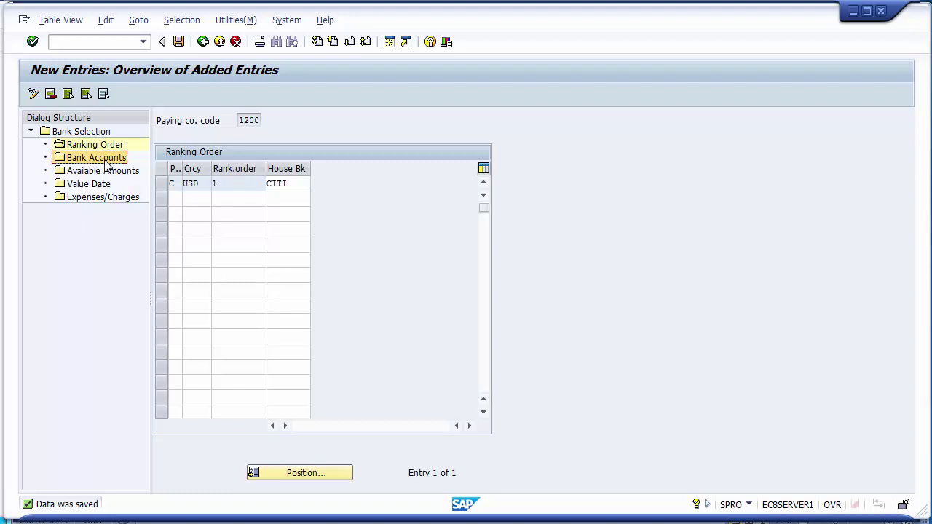
{"action": "double_click", "coordinate": [106, 165]}
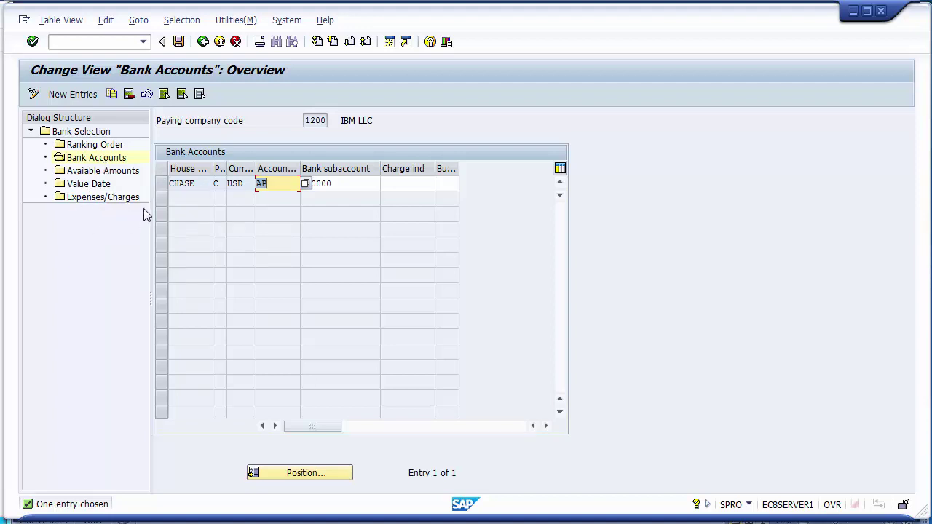
Delete the CHASE row from company code 1200's bank accounts, save, and reopen Bank Accounts.
{"action": "left_click", "coordinate": [162, 187]}
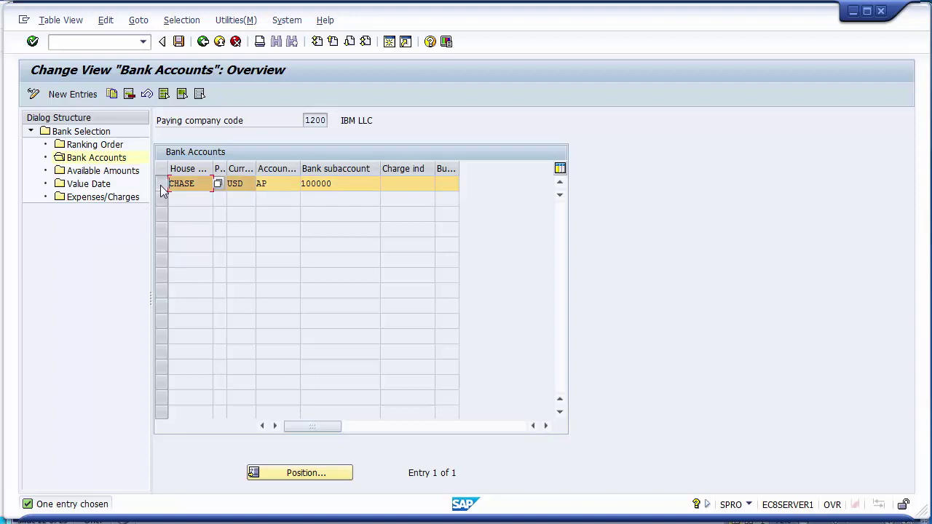
{"action": "left_click", "coordinate": [130, 95]}
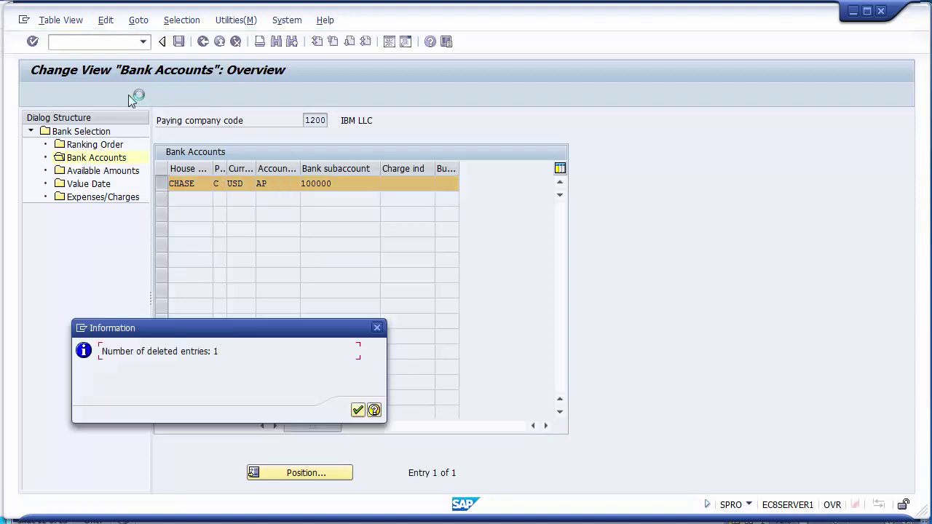
{"action": "left_click", "coordinate": [358, 411]}
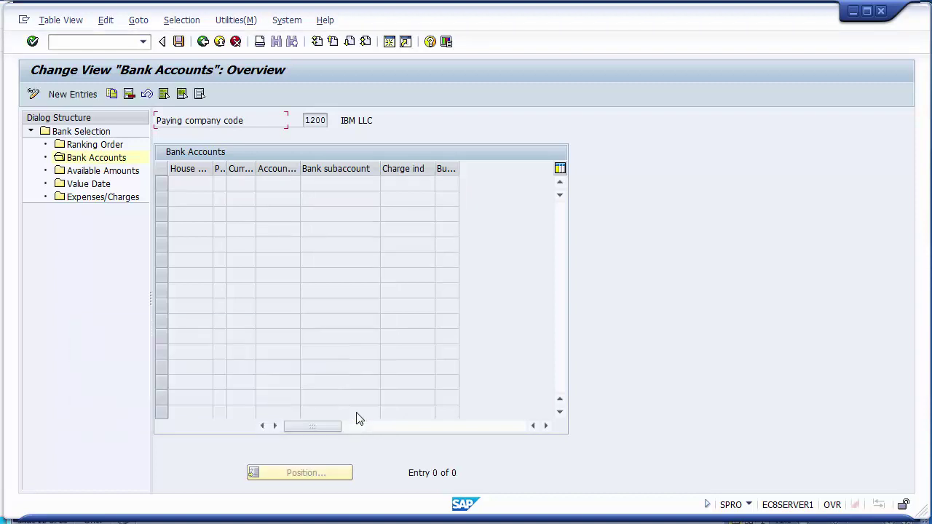
{"action": "left_click", "coordinate": [179, 41]}
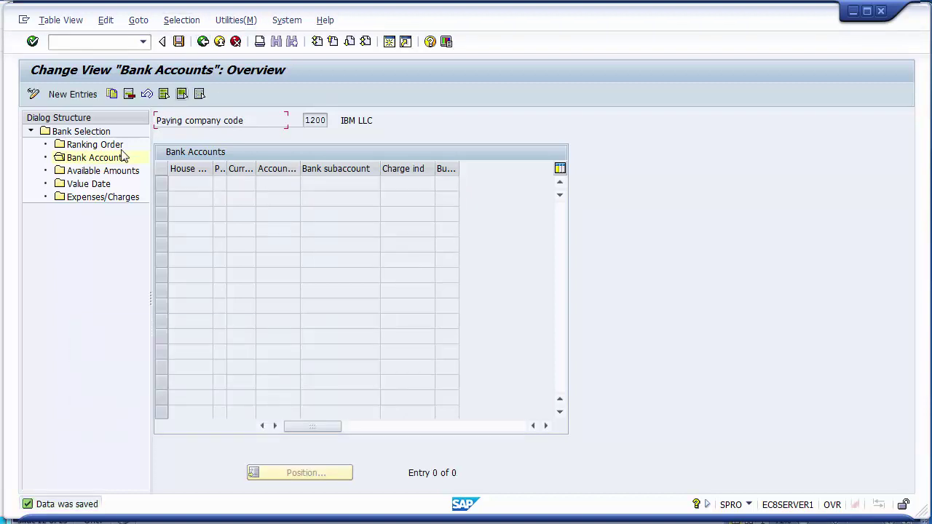
{"action": "left_click", "coordinate": [82, 161]}
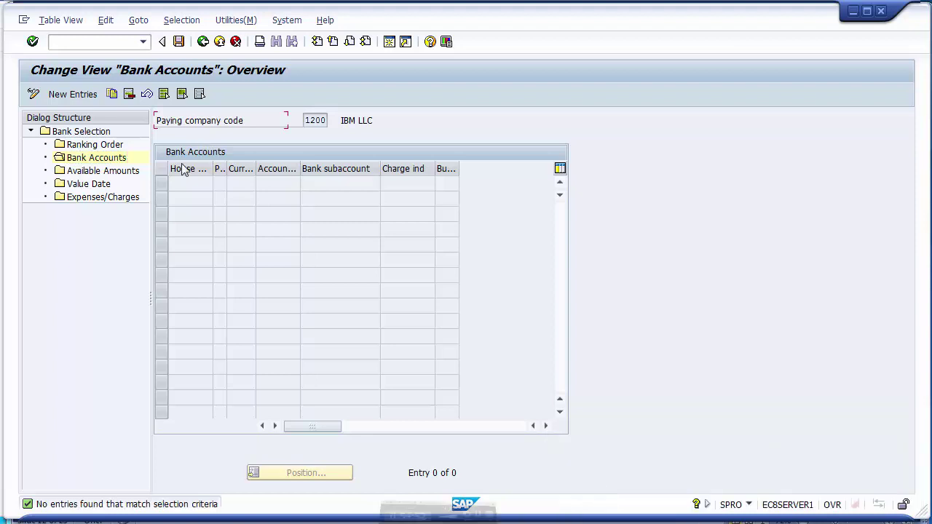
{"action": "left_click", "coordinate": [87, 159]}
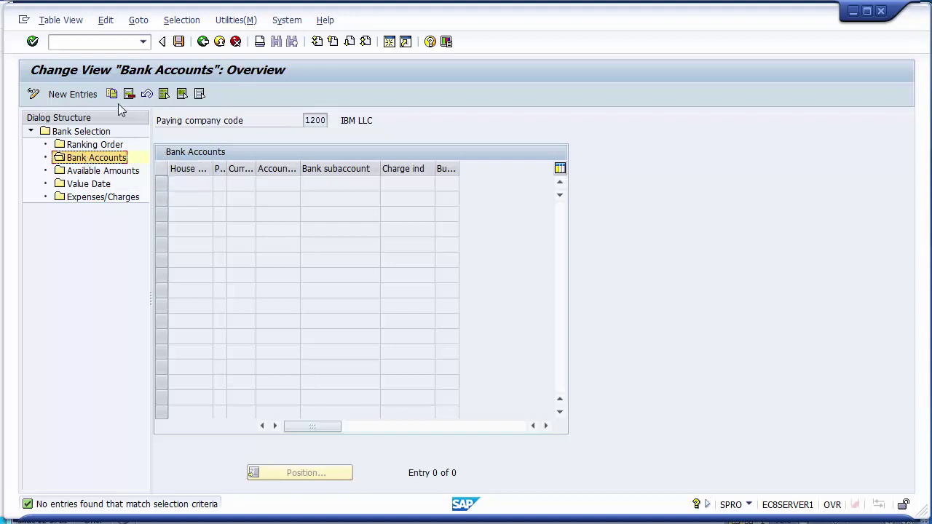
Start a new bank account entry with house bank CITI chosen from the list.
{"action": "left_click", "coordinate": [82, 101]}
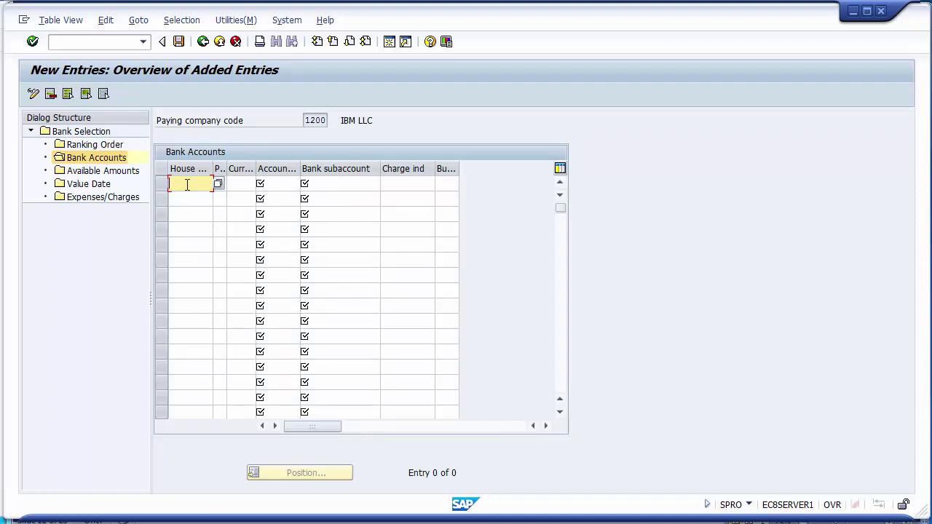
{"action": "type", "text": "C"}
{"action": "key", "text": "BackSpace"}
{"action": "left_click", "coordinate": [218, 185]}
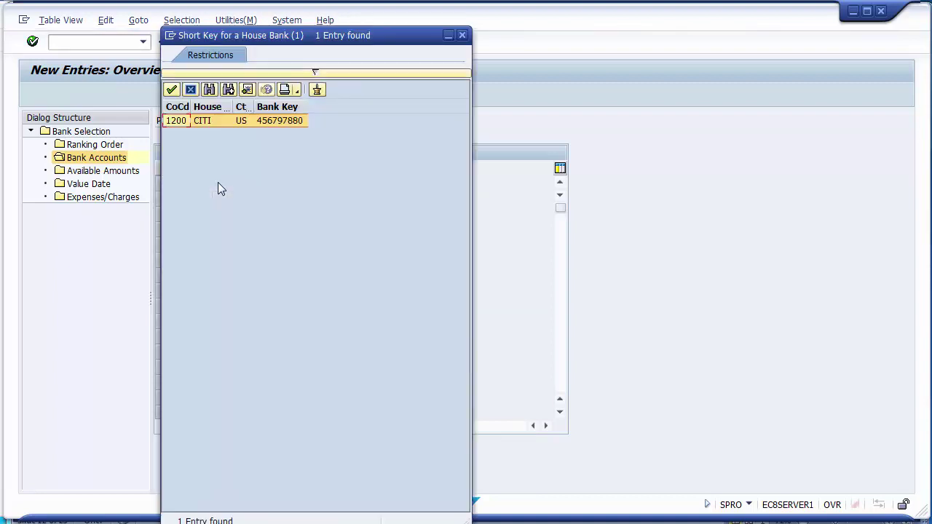
{"action": "double_click", "coordinate": [206, 119]}
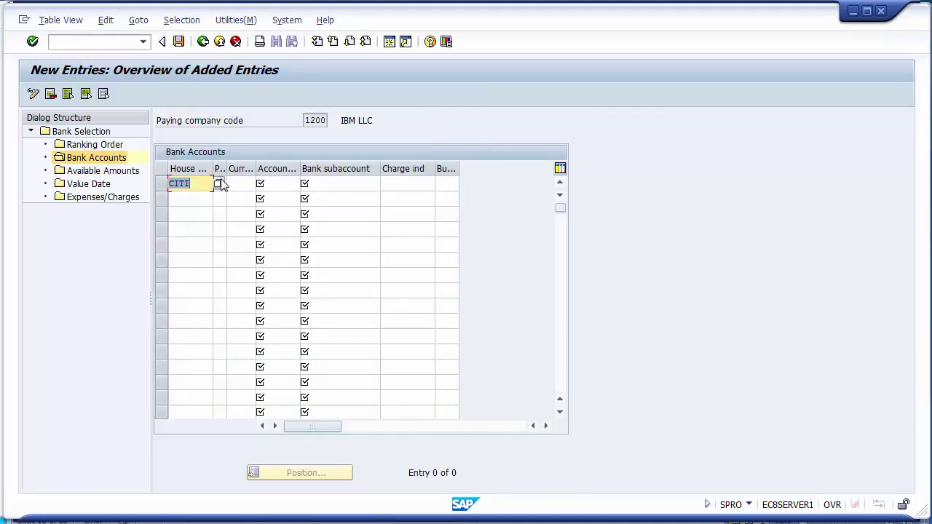
Enter payment method C, currency USD and account ID AP for CITI.
{"action": "left_click", "coordinate": [220, 183]}
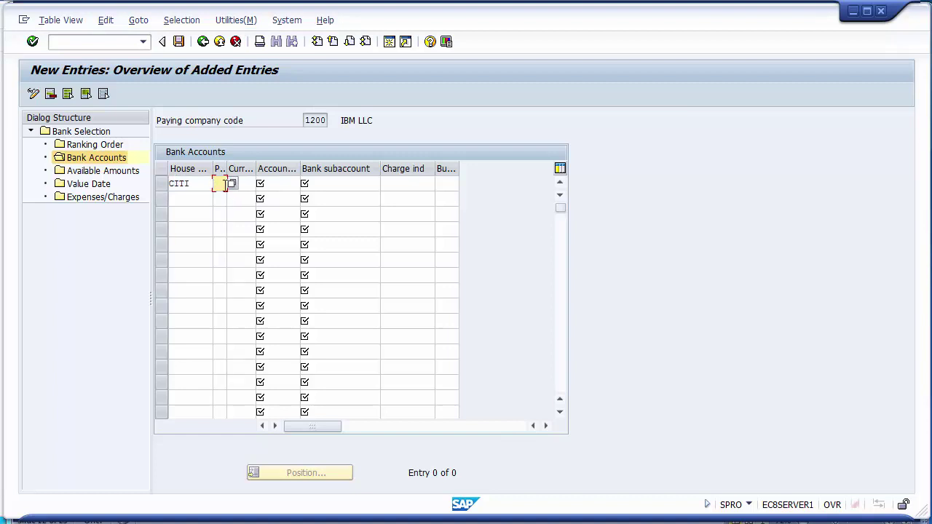
{"action": "type", "text": "C"}
{"action": "left_click", "coordinate": [250, 184]}
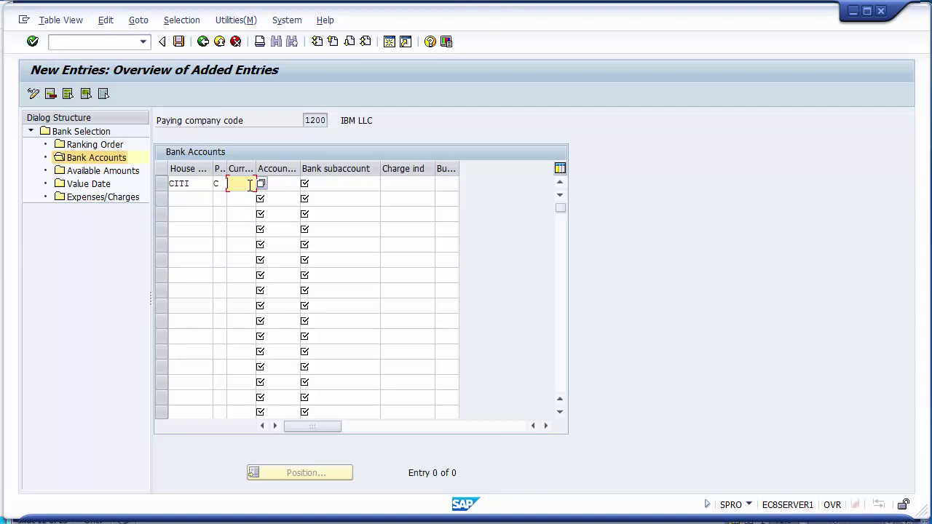
{"action": "type", "text": "USD"}
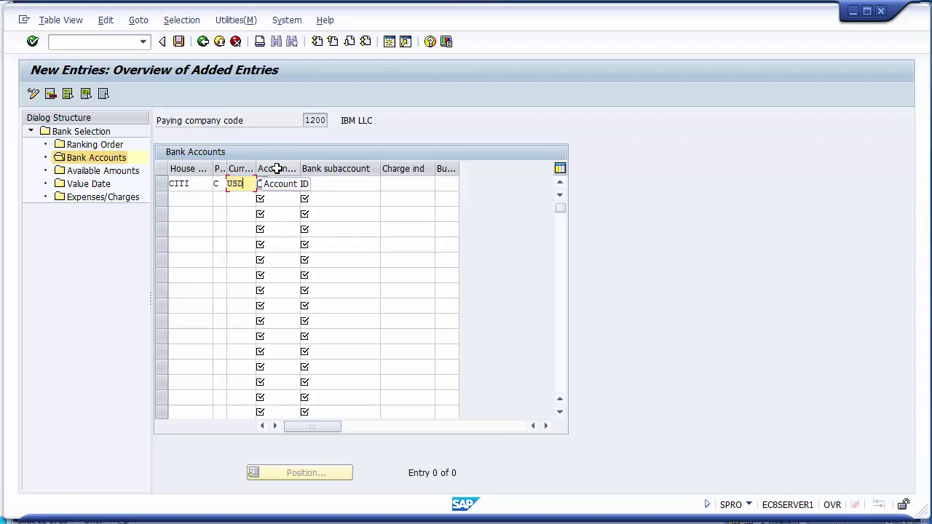
{"action": "left_click", "coordinate": [283, 184]}
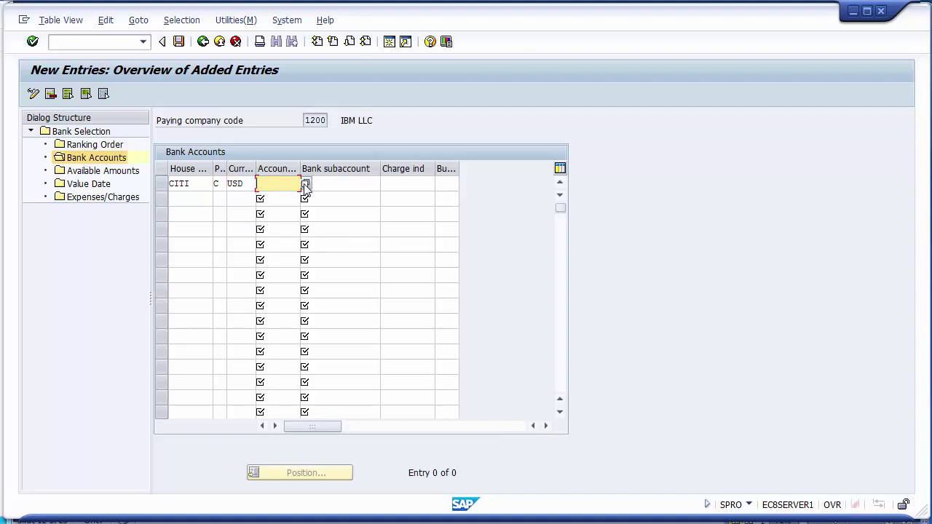
{"action": "left_click", "coordinate": [306, 186]}
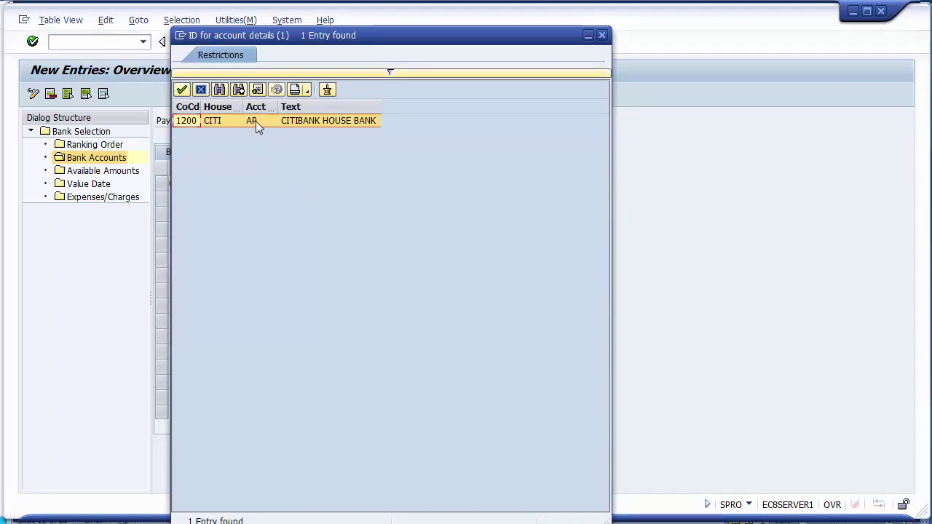
{"action": "double_click", "coordinate": [256, 121]}
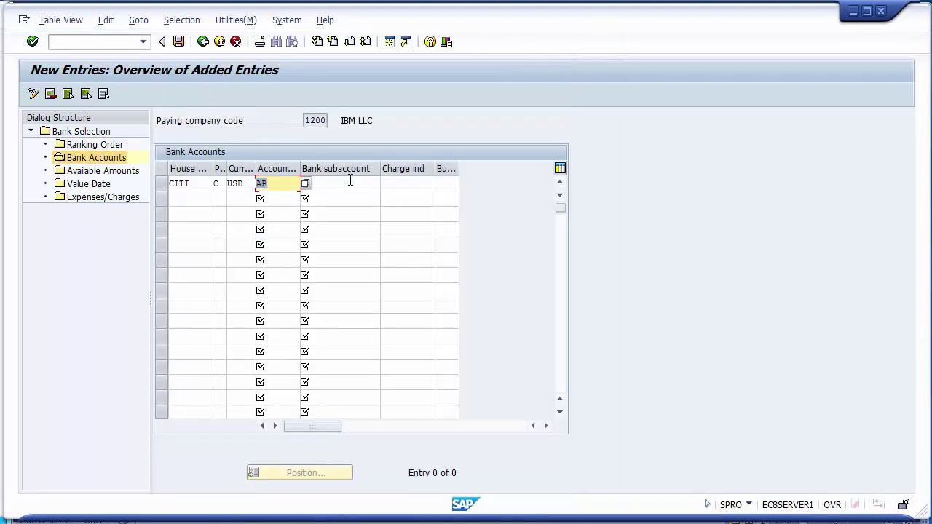
Bring up the G/L account lookup for the bank subaccount field.
{"action": "left_click", "coordinate": [343, 185]}
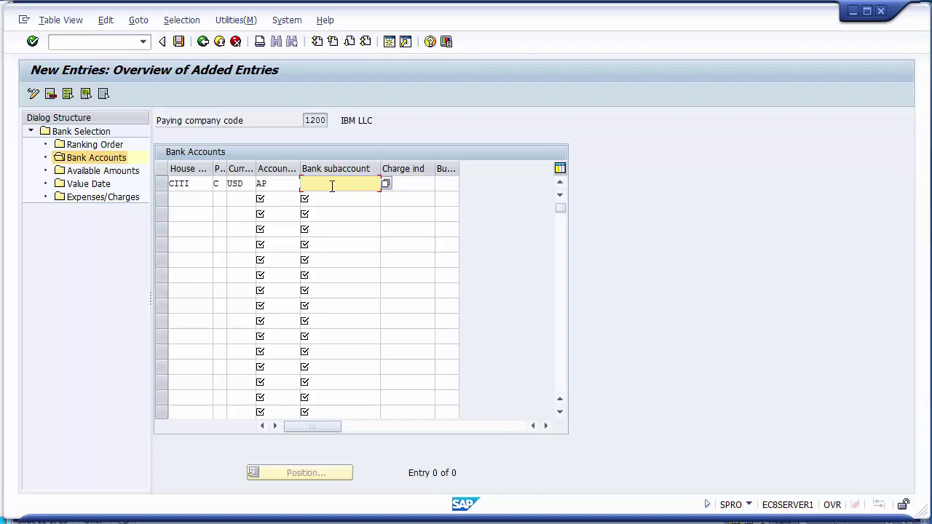
{"action": "left_click", "coordinate": [277, 187]}
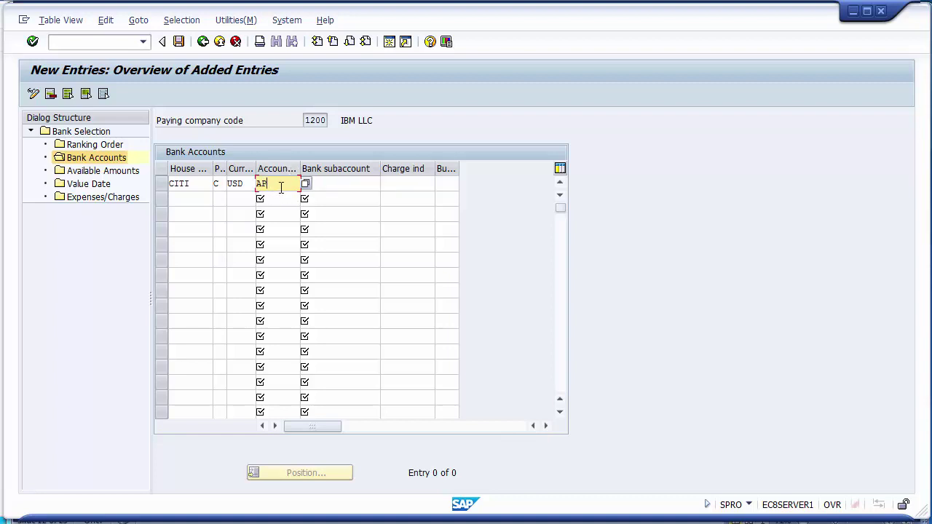
{"action": "left_click", "coordinate": [353, 181]}
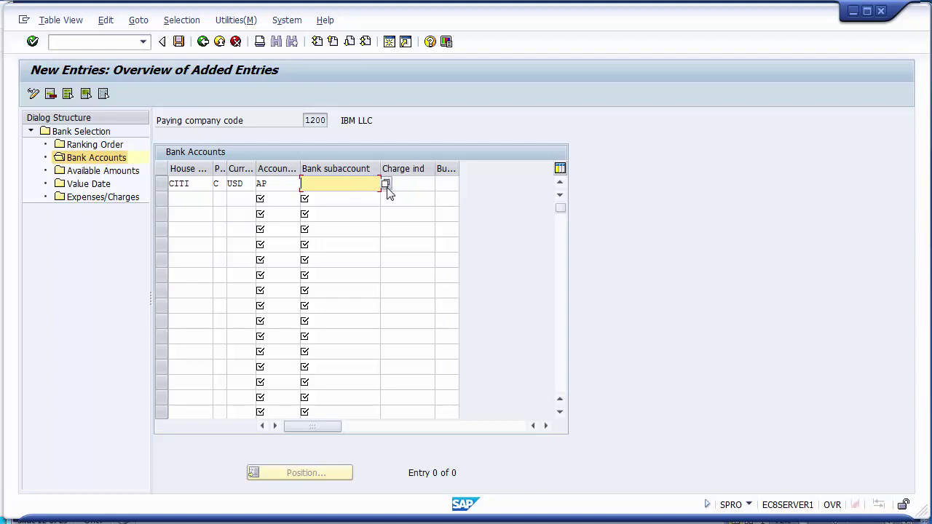
{"action": "left_click", "coordinate": [386, 185]}
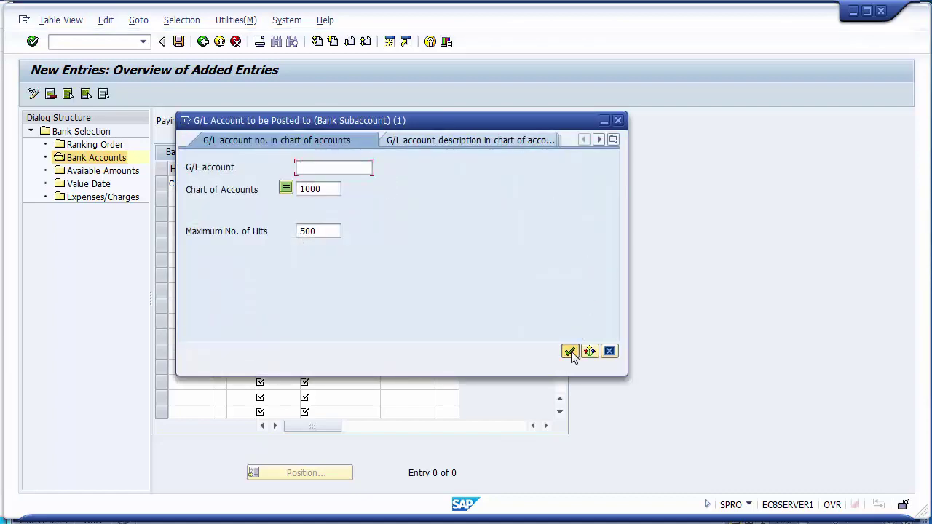
Enter G/L account 100011, CITIBANK Outgoing Account, as the CITI row's bank subaccount.
{"action": "left_click", "coordinate": [570, 352]}
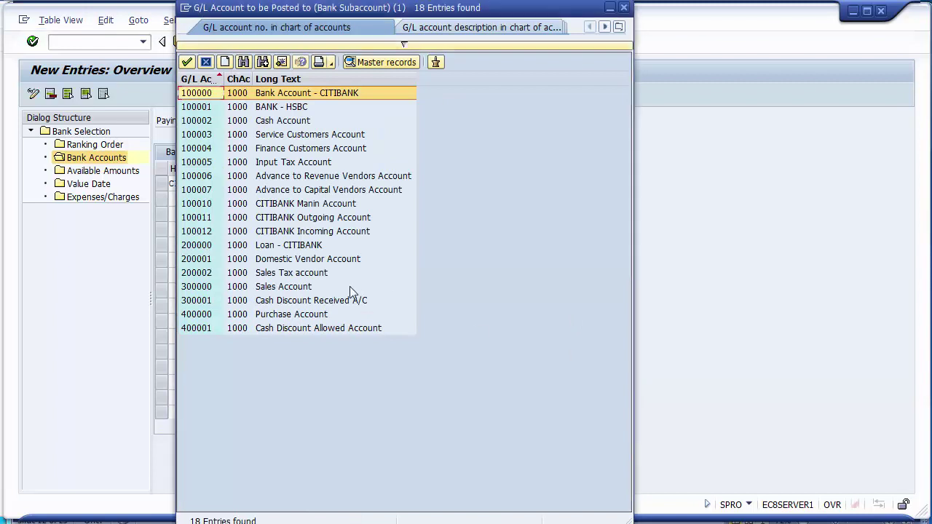
{"action": "left_click", "coordinate": [286, 220]}
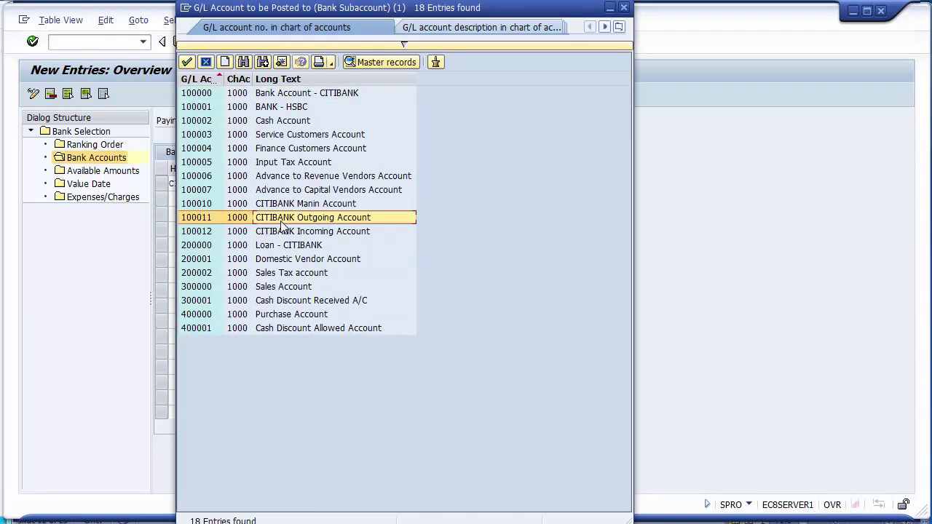
{"action": "double_click", "coordinate": [280, 219]}
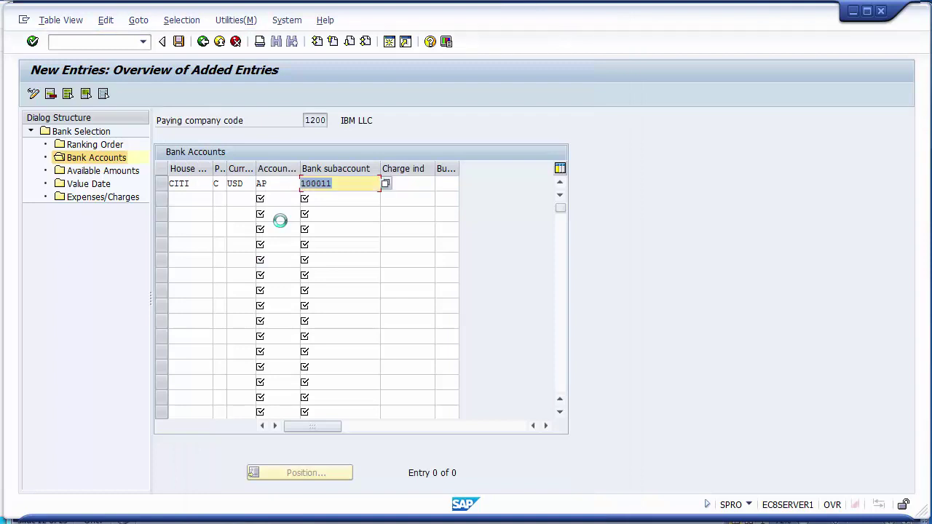
{"action": "left_click", "coordinate": [356, 188]}
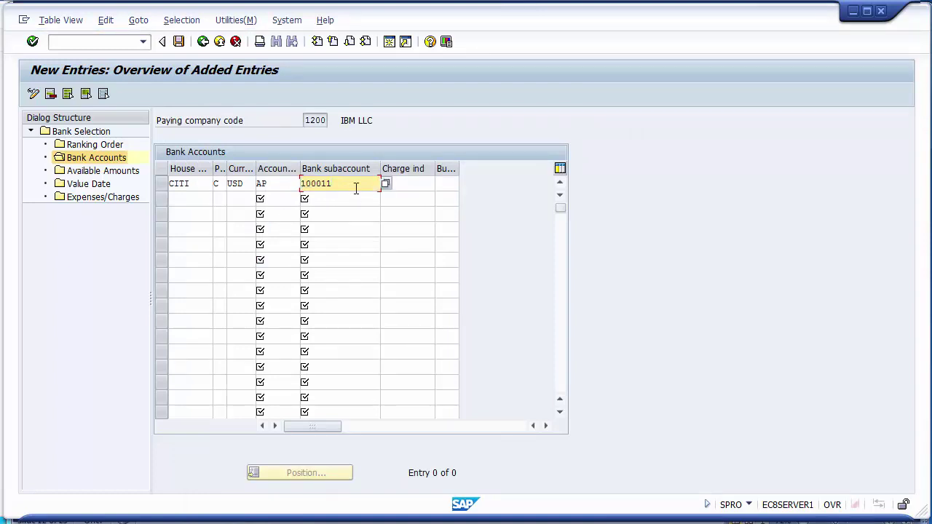
{"action": "left_click", "coordinate": [421, 186]}
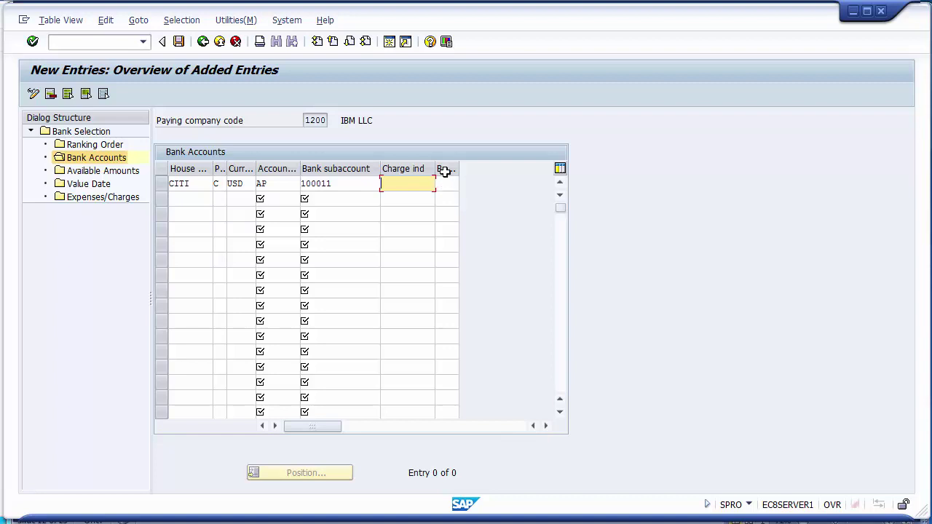
{"action": "left_click", "coordinate": [448, 183]}
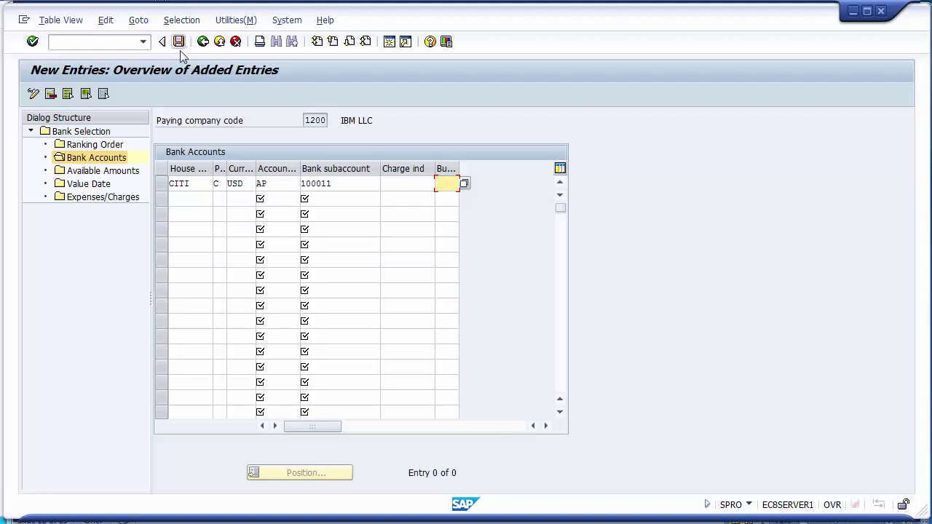
Save the CITI bank account row and start a new SAP session.
{"action": "left_click", "coordinate": [180, 52]}
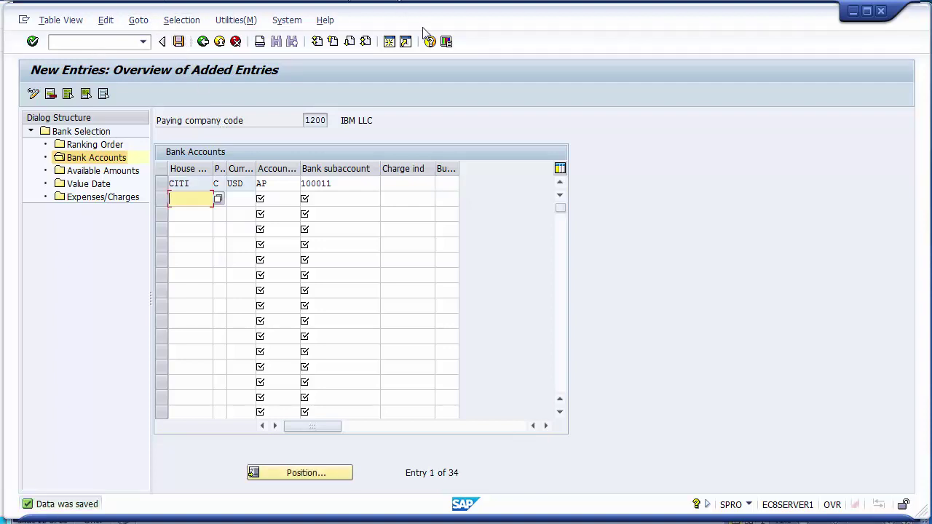
{"action": "left_click", "coordinate": [390, 44]}
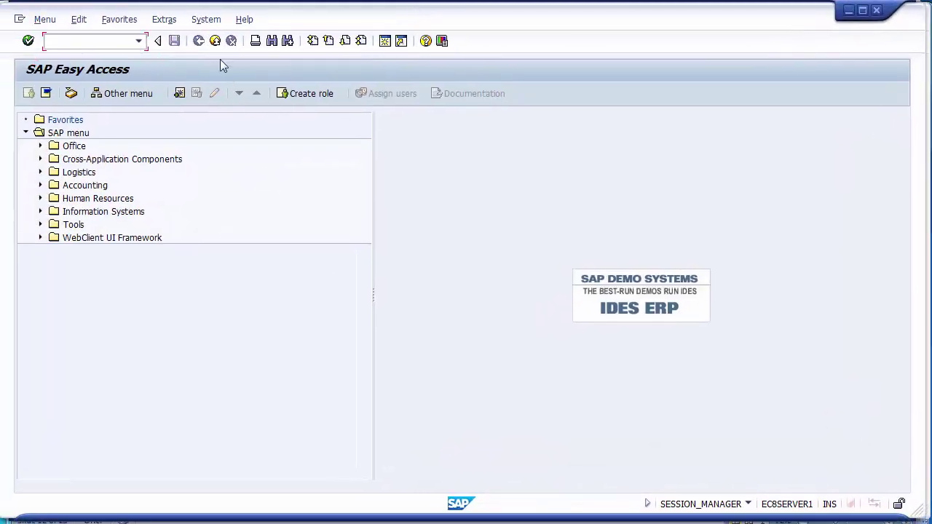
Load G/L account 100011 for company code 1200 in FS00 and show its Control Data.
{"action": "type", "text": "fs00"}
{"action": "key", "text": "Return"}
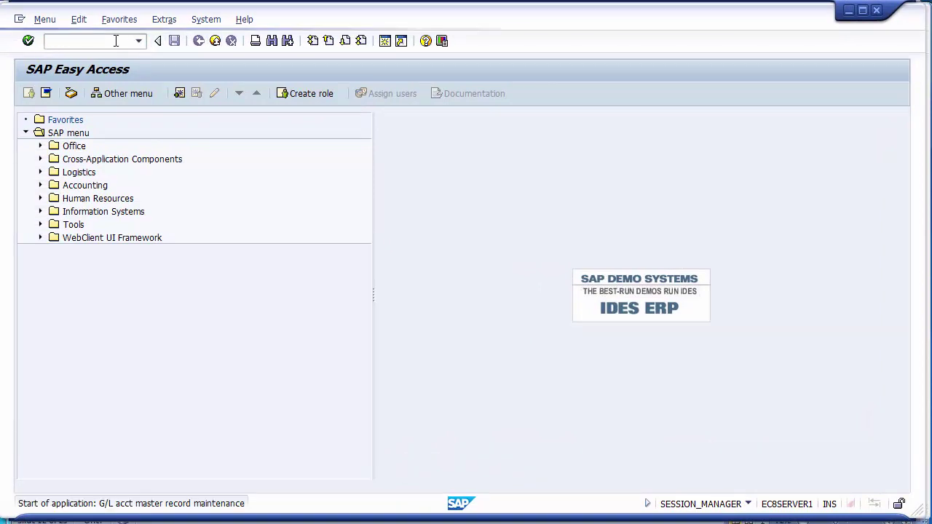
{"action": "key", "text": "BackSpace"}
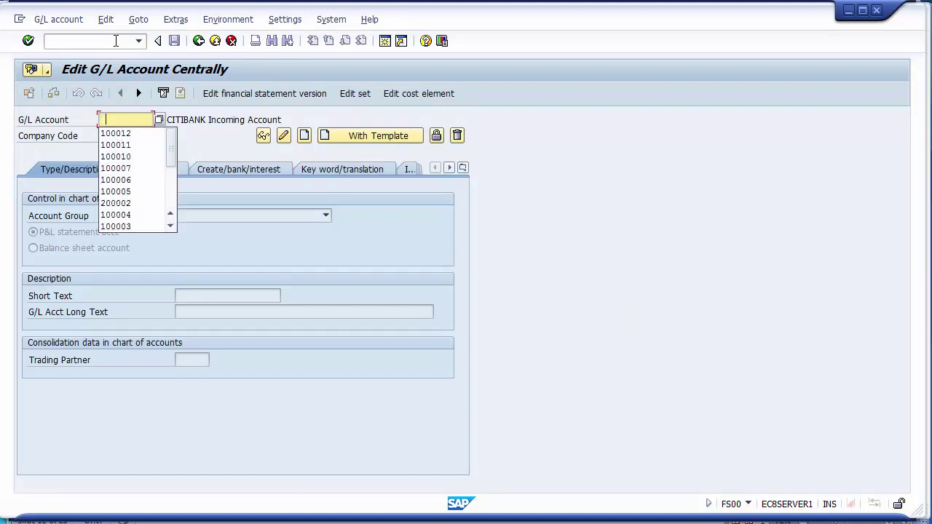
{"action": "key", "text": "Down"}
{"action": "key", "text": "Down"}
{"action": "key", "text": "Return"}
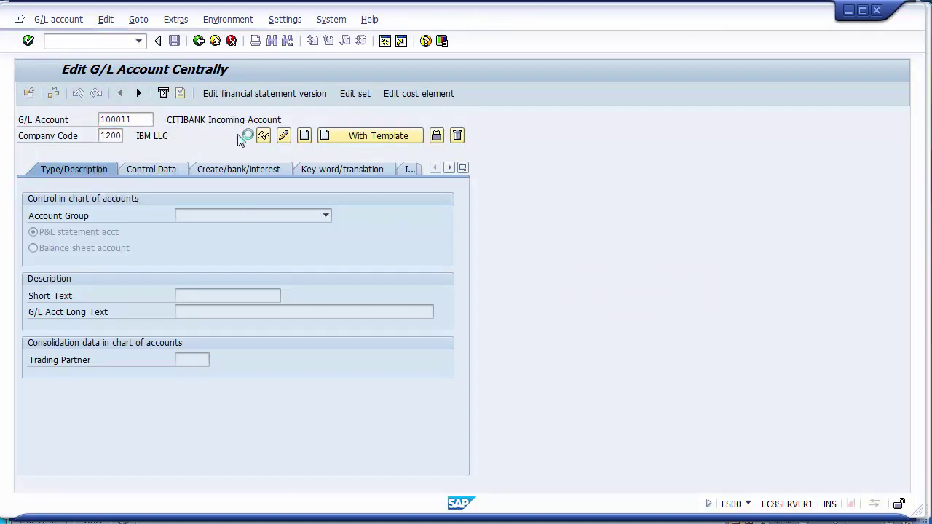
{"action": "left_click", "coordinate": [160, 169]}
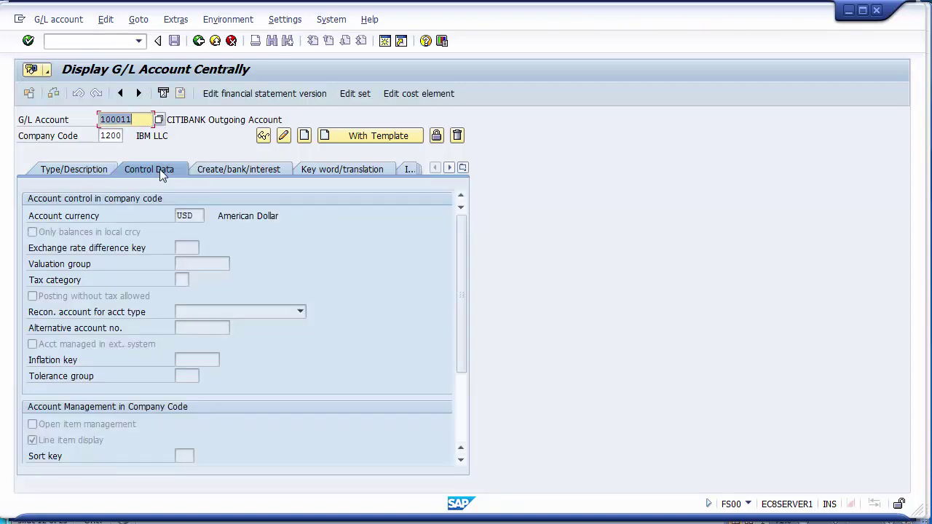
Enable open item management on account 100011 and save, accepting the sort-indicator warning.
{"action": "left_click", "coordinate": [111, 425]}
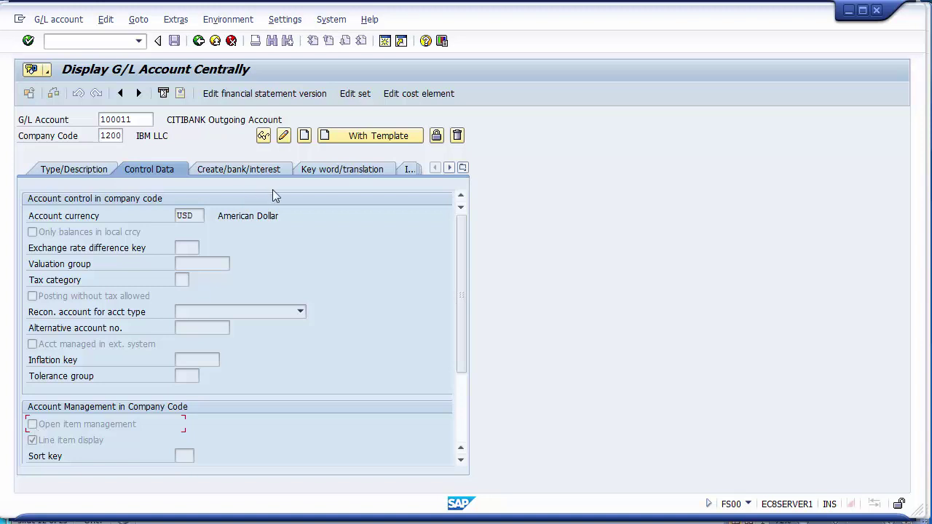
{"action": "left_click", "coordinate": [283, 137]}
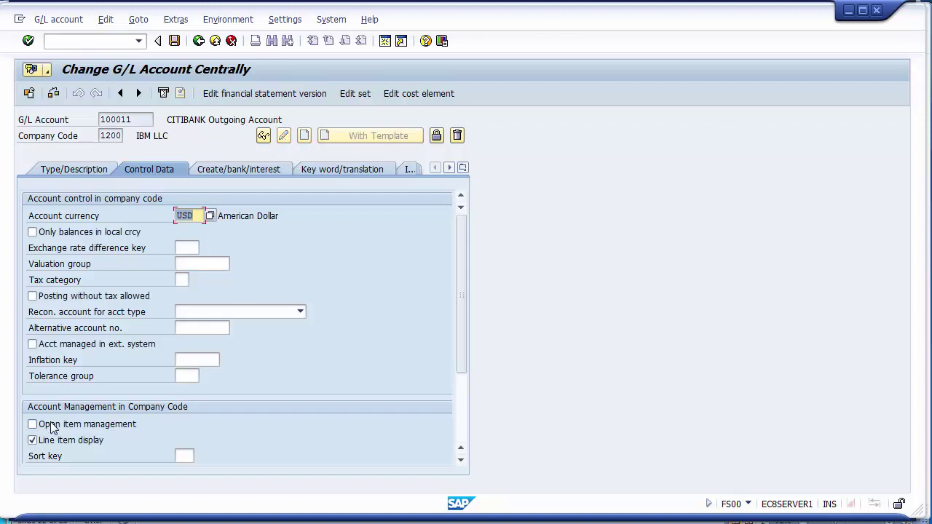
{"action": "left_click", "coordinate": [54, 428]}
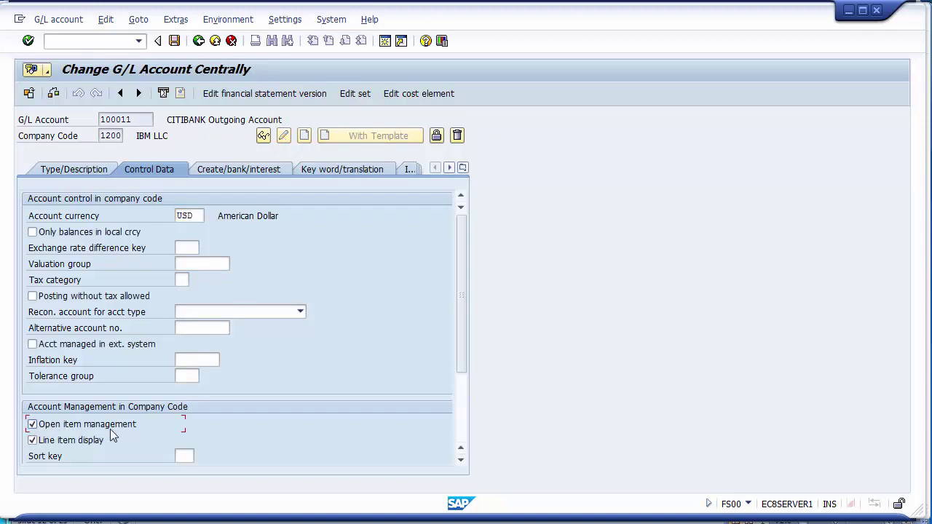
{"action": "left_click", "coordinate": [174, 40]}
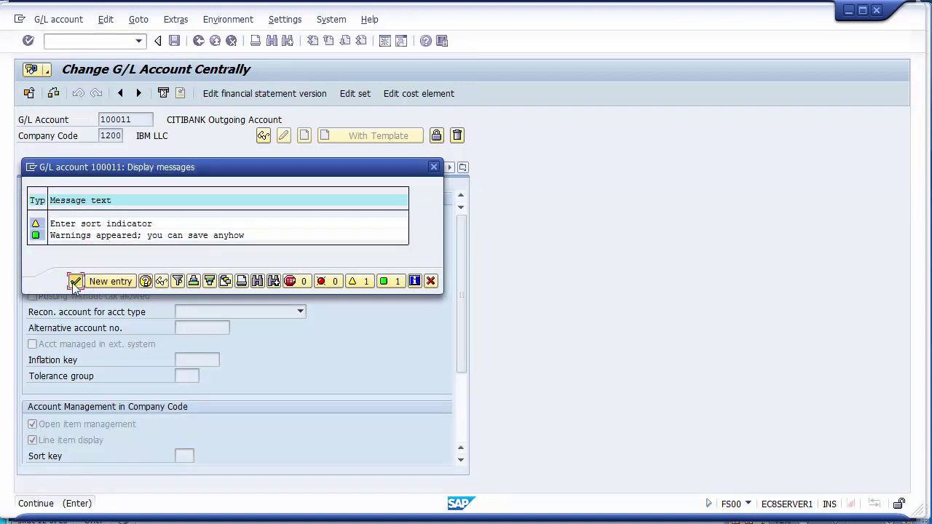
{"action": "left_click", "coordinate": [75, 282]}
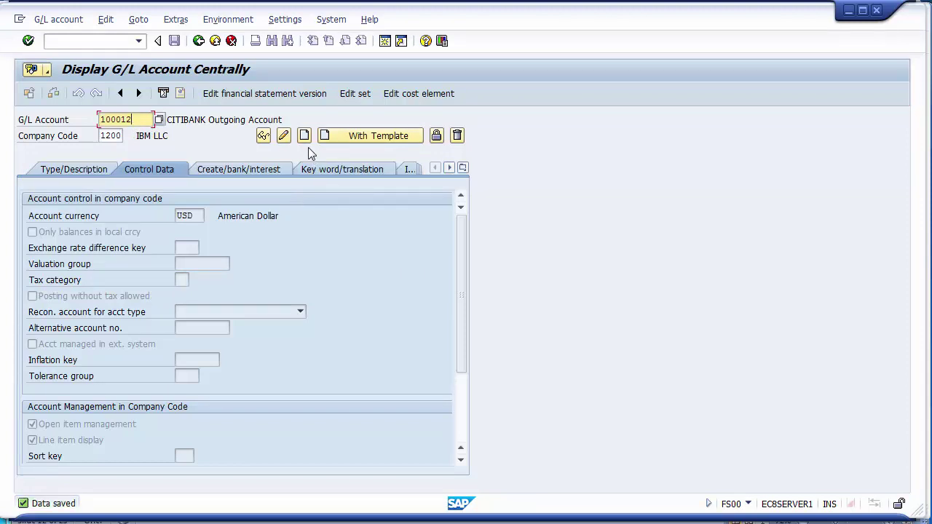
Enable open item management on account 100012, save past the warning, and go back.
{"action": "left_click", "coordinate": [283, 135]}
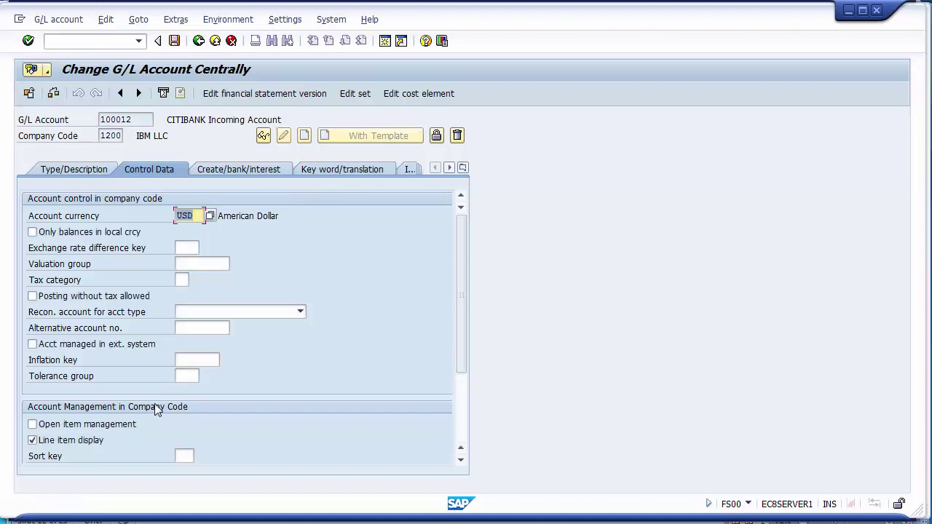
{"action": "left_click", "coordinate": [86, 425]}
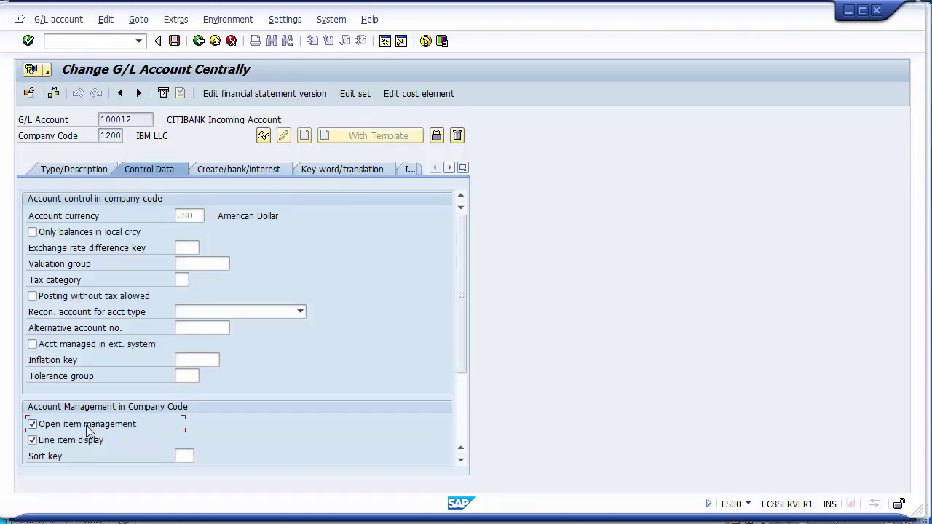
{"action": "left_click", "coordinate": [174, 44]}
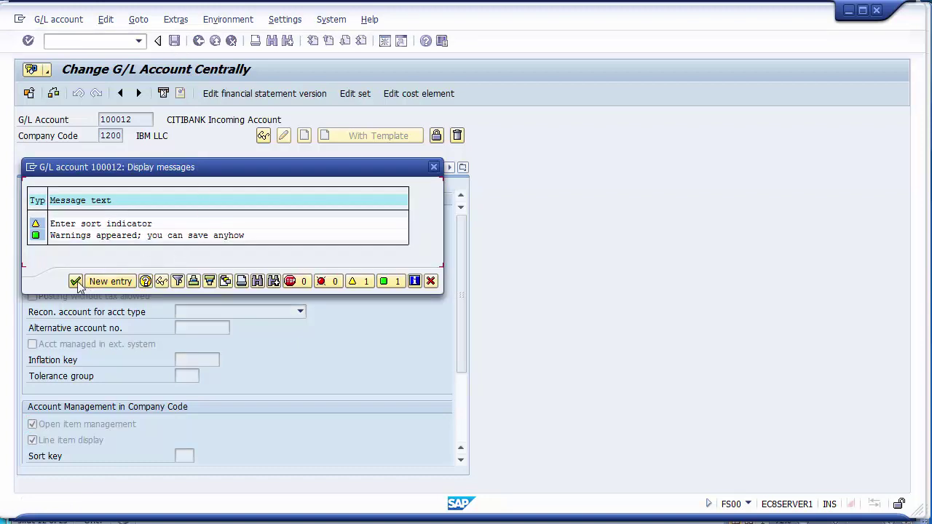
{"action": "left_click", "coordinate": [76, 281]}
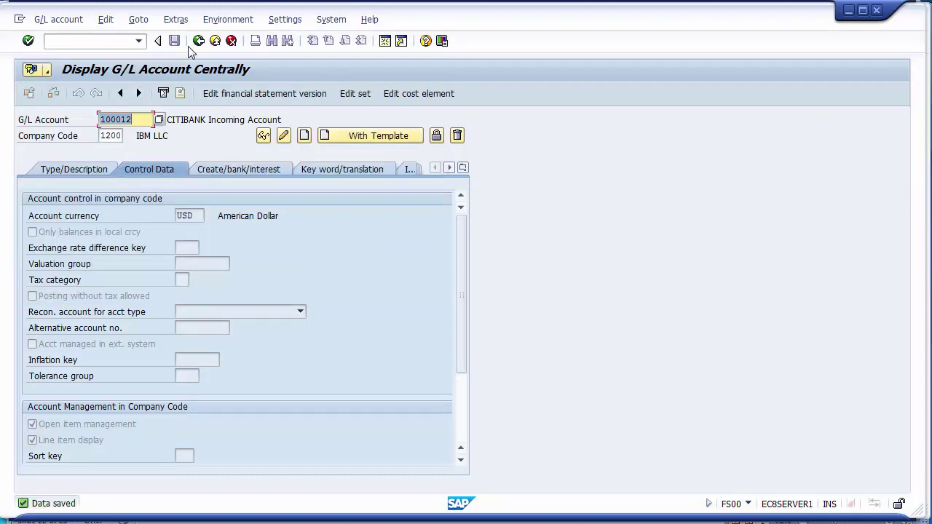
{"action": "left_click", "coordinate": [199, 42]}
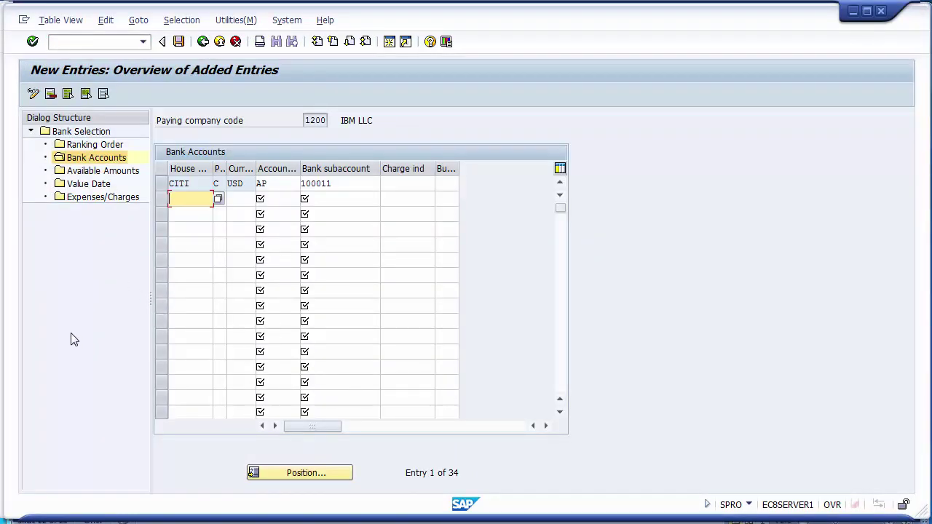
Open Available Amounts in the Dialog Structure and begin New Entries for company code 1200.
{"action": "left_click", "coordinate": [111, 176]}
{"action": "double_click", "coordinate": [111, 175]}
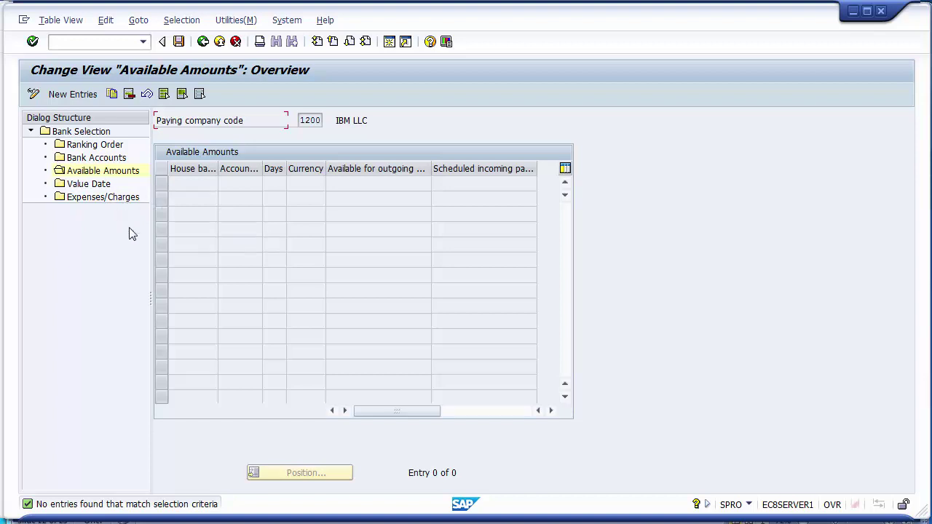
{"action": "left_click", "coordinate": [100, 172]}
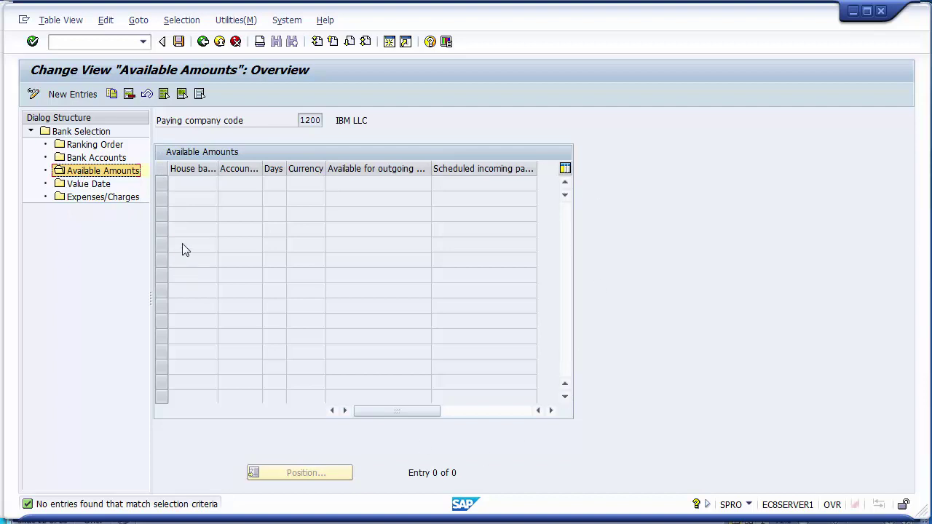
{"action": "left_click", "coordinate": [72, 96]}
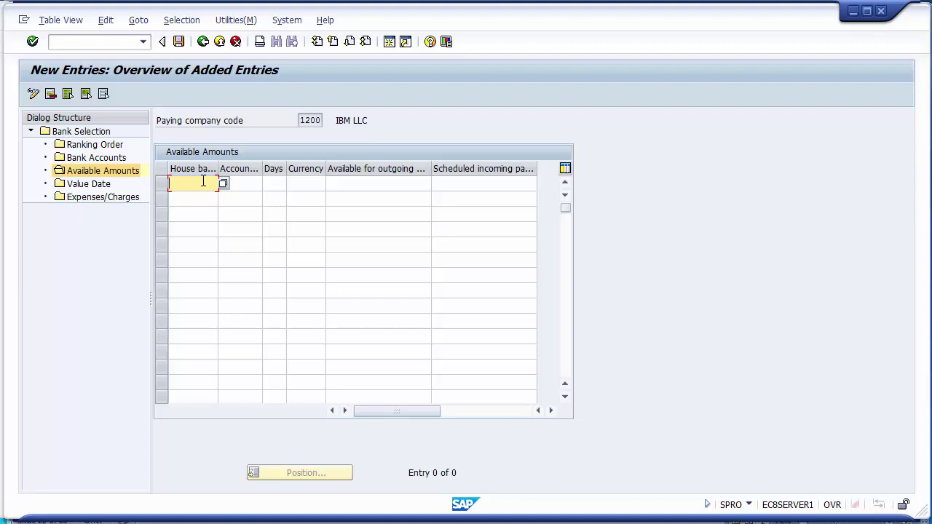
Enter house bank CITI with account ID AP in the new Available Amounts row.
{"action": "type", "text": "CITI"}
{"action": "left_click", "coordinate": [250, 185]}
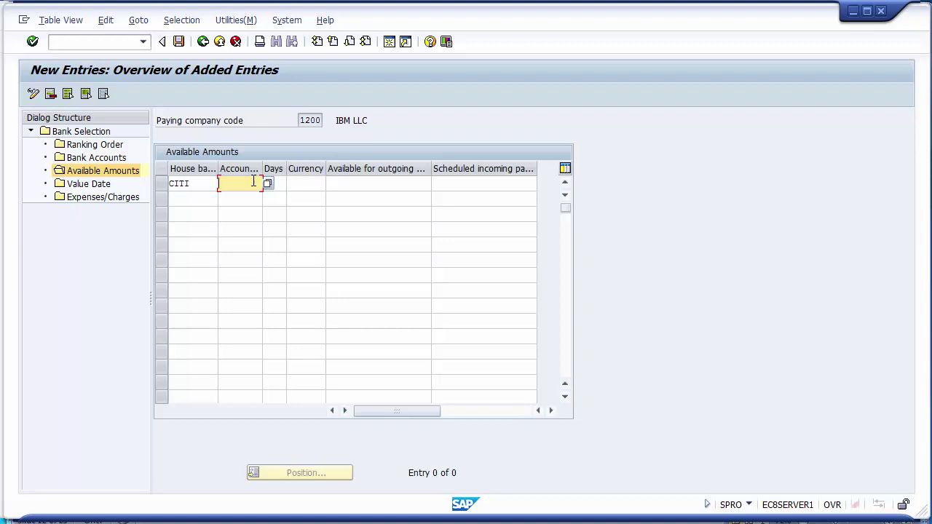
{"action": "left_click", "coordinate": [268, 186]}
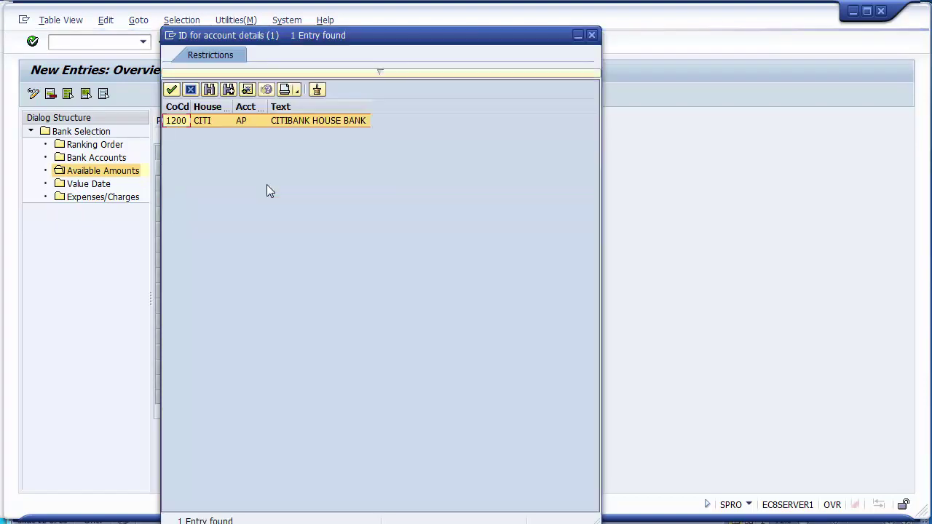
{"action": "left_click", "coordinate": [247, 119]}
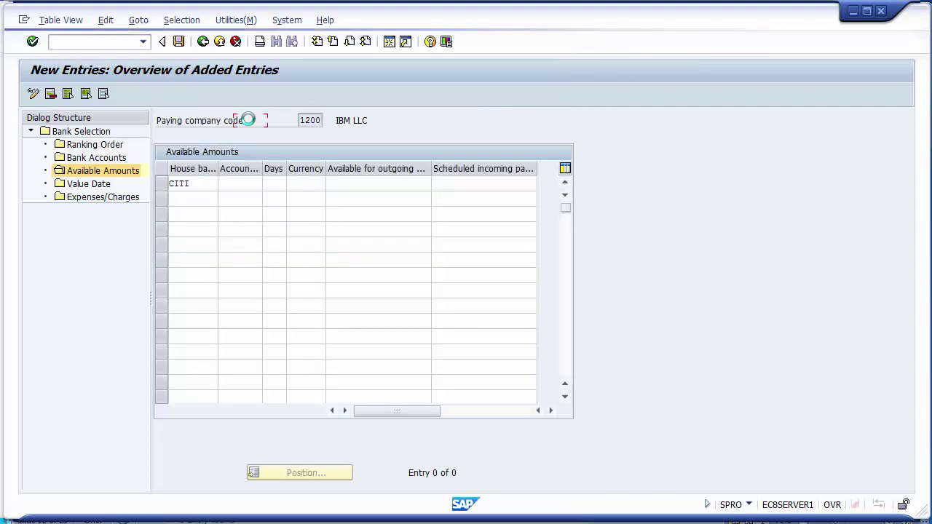
{"action": "left_click", "coordinate": [282, 184]}
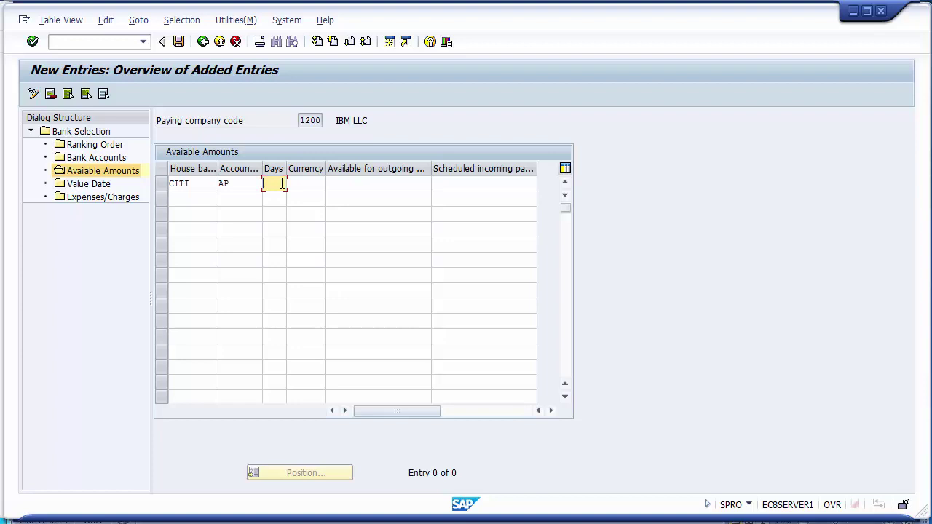
{"action": "type", "text": "999"}
{"action": "left_click", "coordinate": [304, 182]}
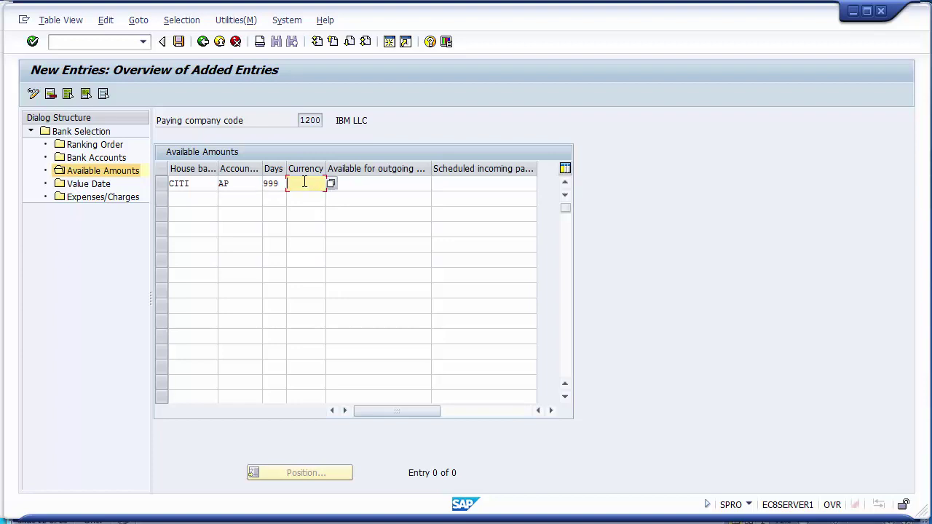
{"action": "type", "text": "USD"}
{"action": "left_click", "coordinate": [371, 183]}
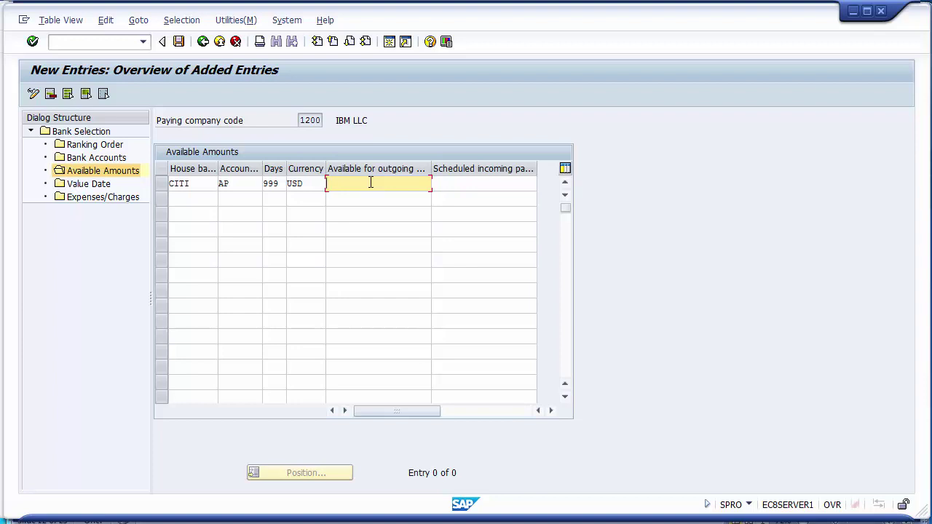
{"action": "type", "text": "999999999999999"}
{"action": "key", "text": "BackSpace"}
{"action": "key", "text": "BackSpace"}
{"action": "left_click", "coordinate": [475, 183]}
{"action": "left_click", "coordinate": [480, 185]}
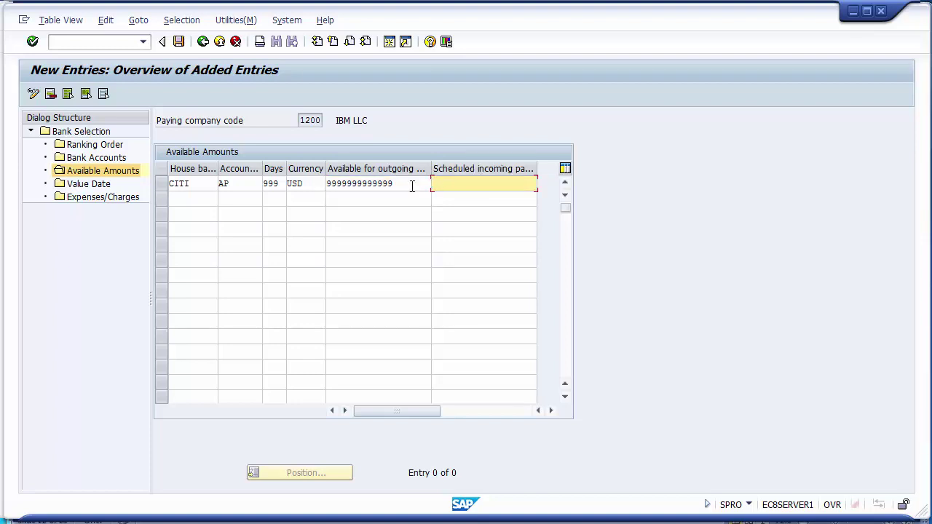
{"action": "left_click", "coordinate": [244, 188]}
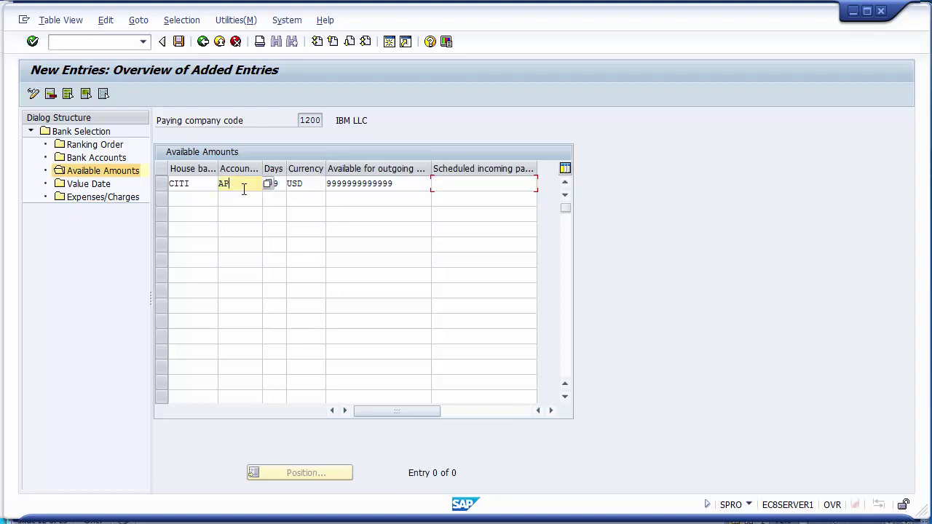
Open Value Date in the Dialog Structure and begin New Entries for company code 1200.
{"action": "double_click", "coordinate": [90, 186]}
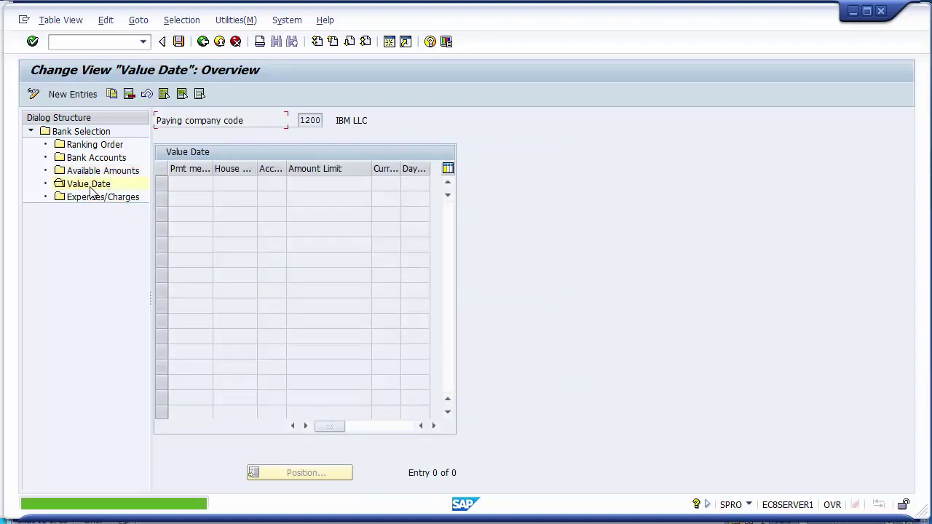
{"action": "left_click", "coordinate": [82, 99]}
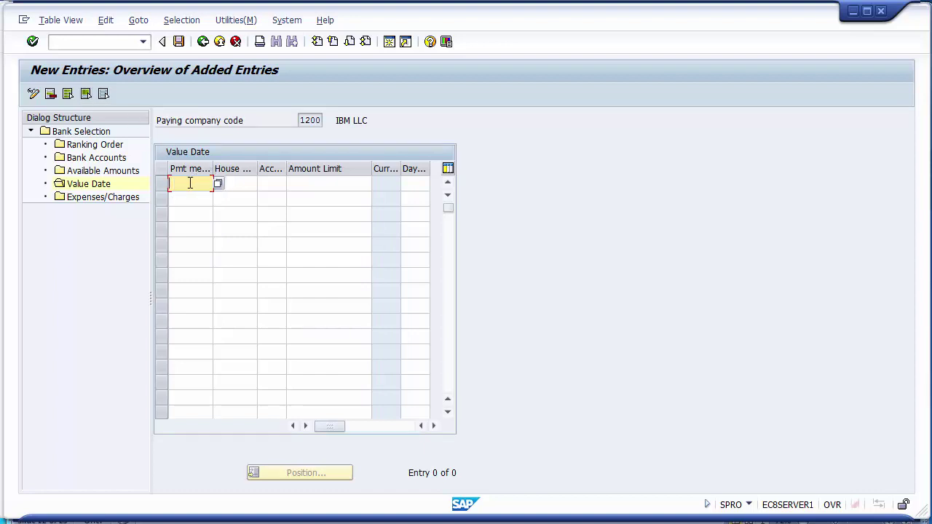
{"action": "type", "text": "C"}
{"action": "left_click", "coordinate": [239, 184]}
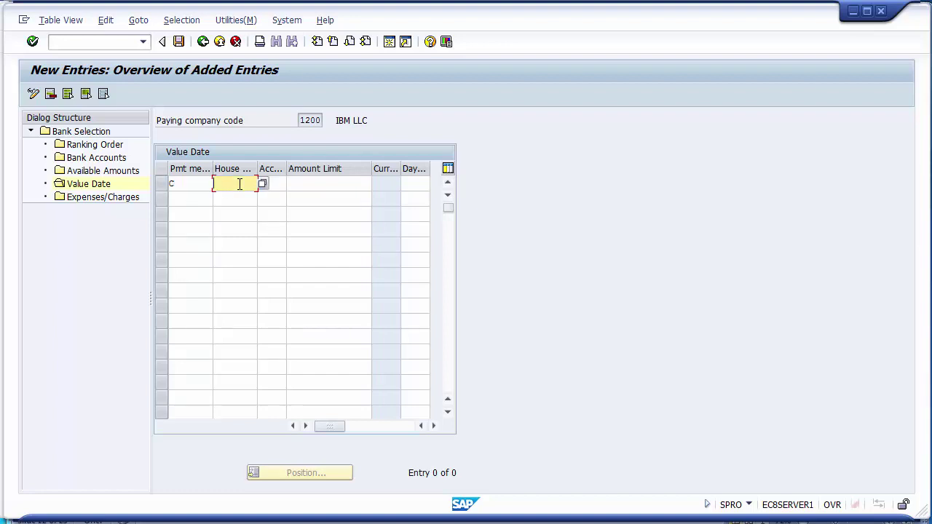
{"action": "type", "text": "CITI"}
{"action": "left_click", "coordinate": [276, 185]}
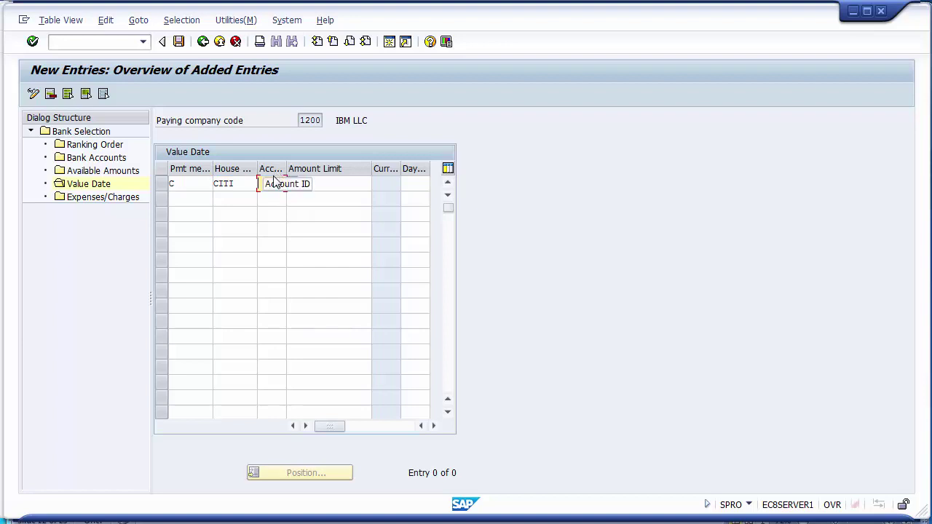
{"action": "type", "text": "A"}
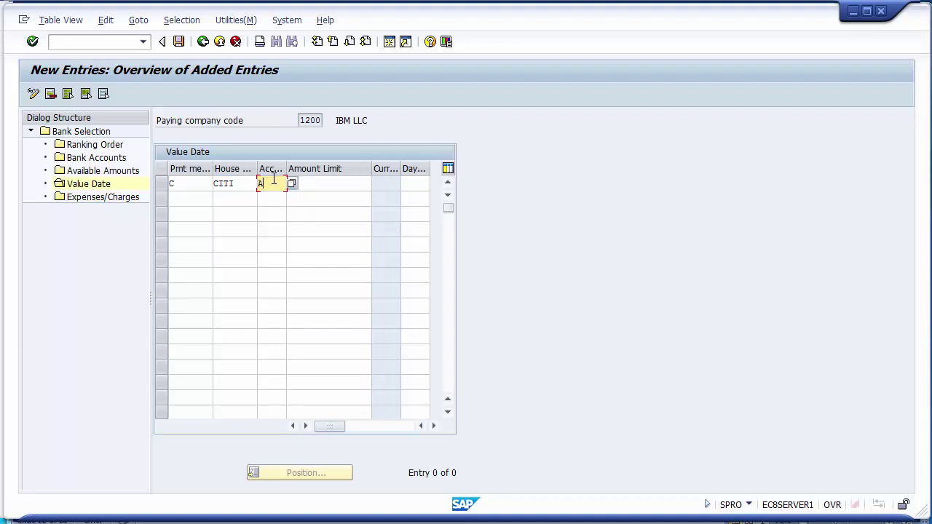
{"action": "type", "text": "P"}
{"action": "left_click", "coordinate": [326, 185]}
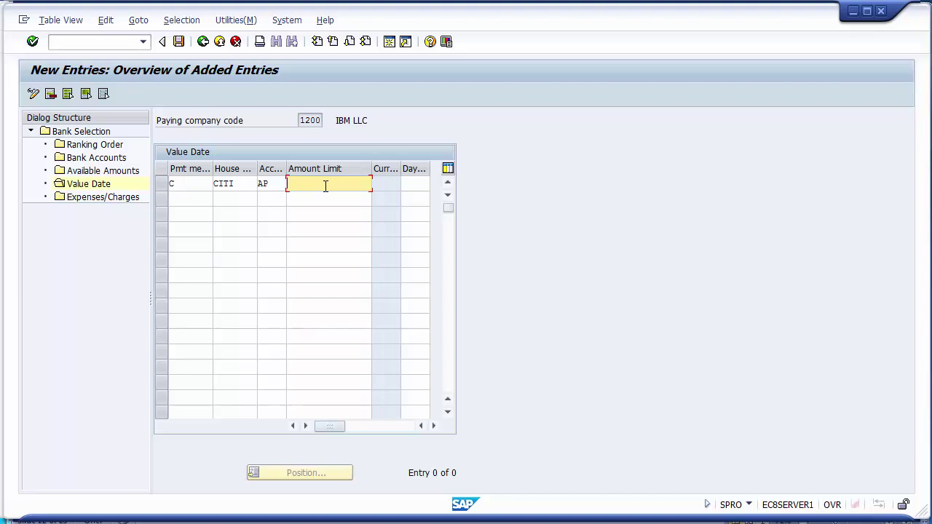
{"action": "type", "text": "99999999999"}
{"action": "left_click", "coordinate": [178, 47]}
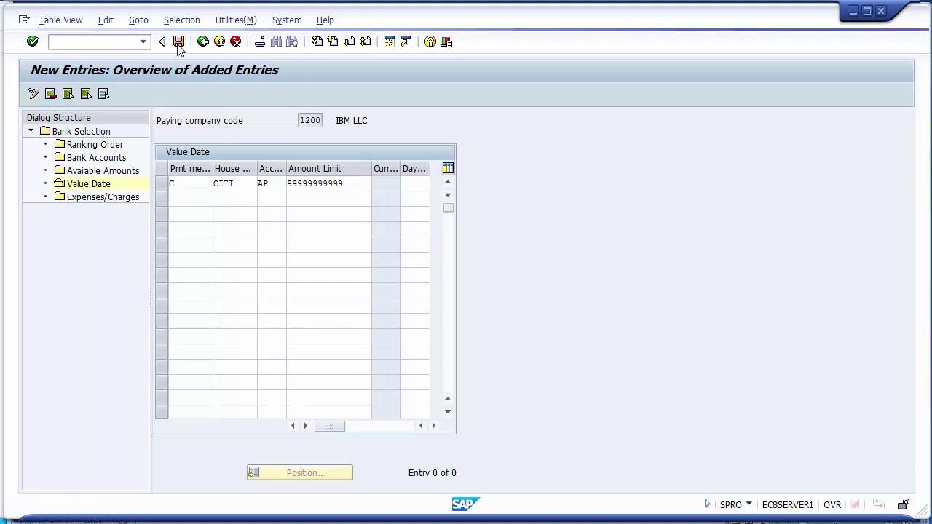
Return to the Value Date entries, then switch over to the PowerPoint presentation.
{"action": "left_click", "coordinate": [106, 203]}
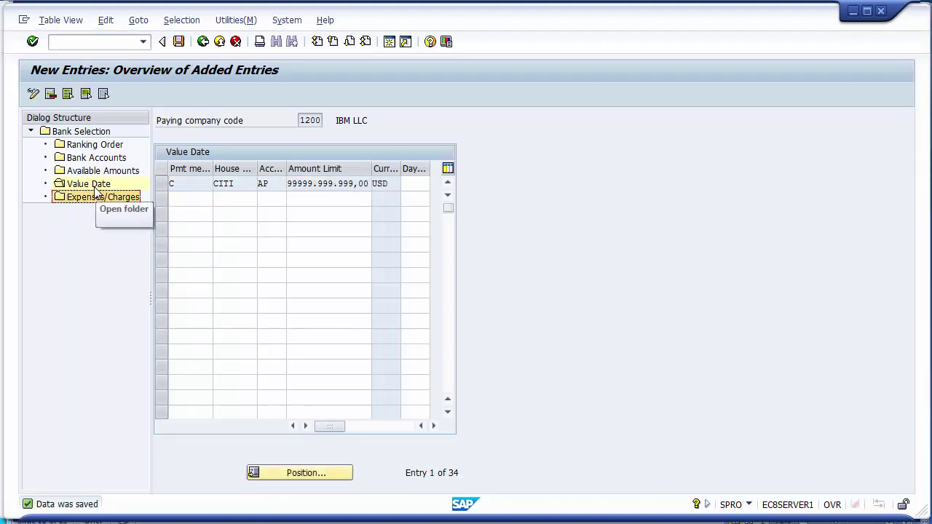
{"action": "left_click", "coordinate": [94, 188]}
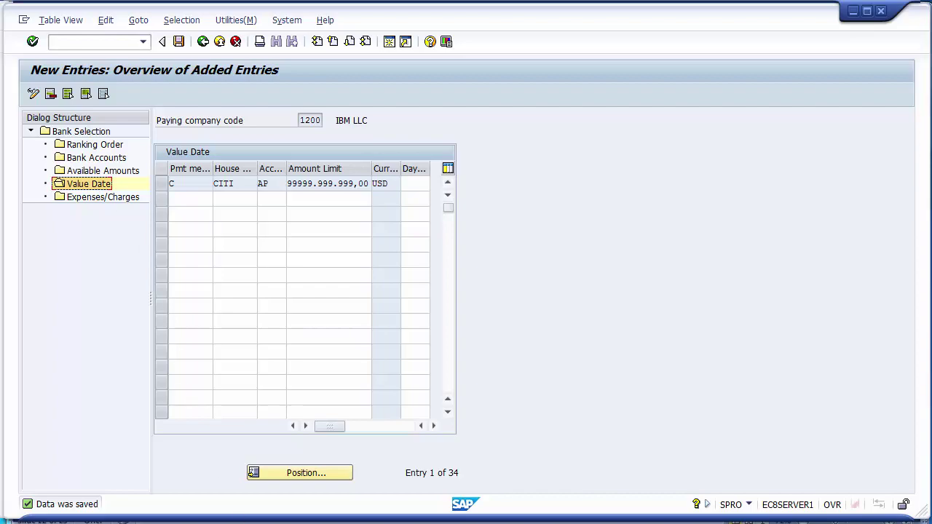
{"action": "left_click", "coordinate": [240, 520]}
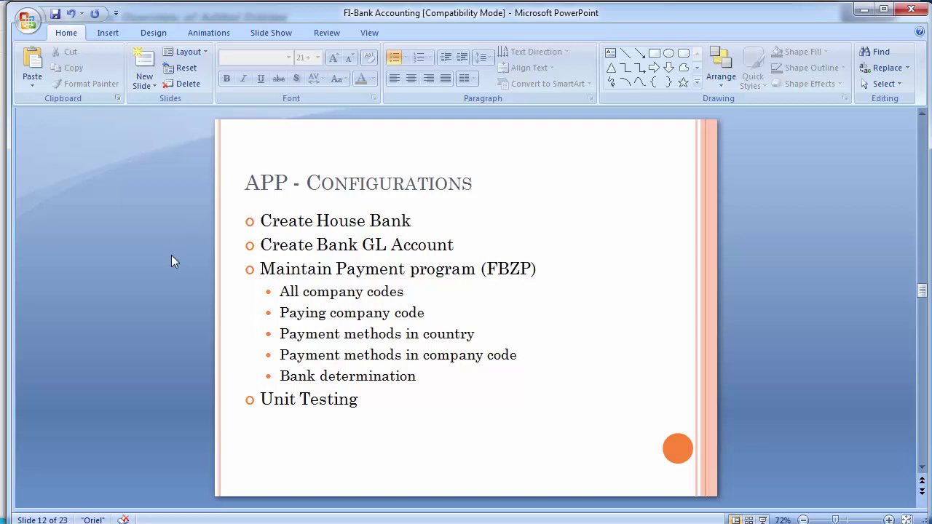
Scroll to slide 16, APP – Unit Testing (FB60, FBL1N, FK10N), then return to SAP.
{"action": "scroll", "coordinate": [172, 256], "scroll_direction": "down", "scroll_amount": 1}
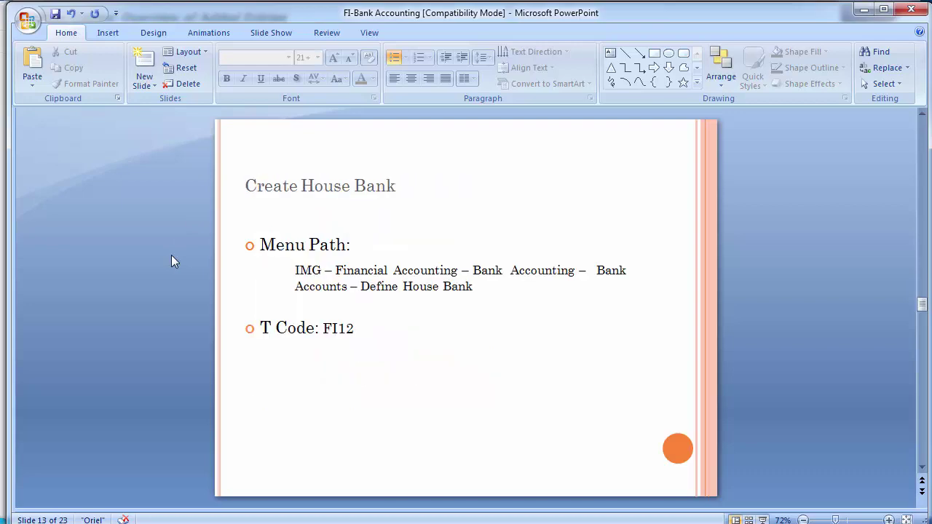
{"action": "scroll", "coordinate": [172, 256], "scroll_direction": "down", "scroll_amount": 3}
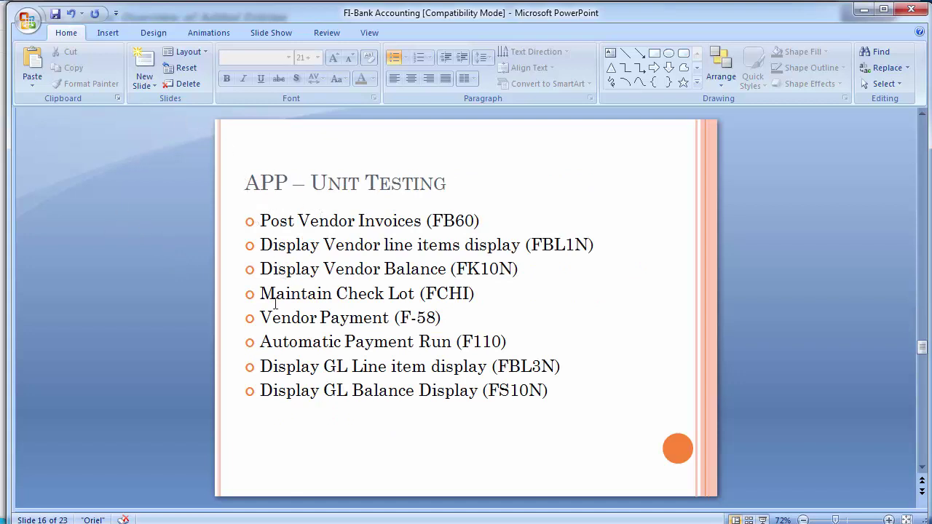
{"action": "left_click", "coordinate": [454, 321]}
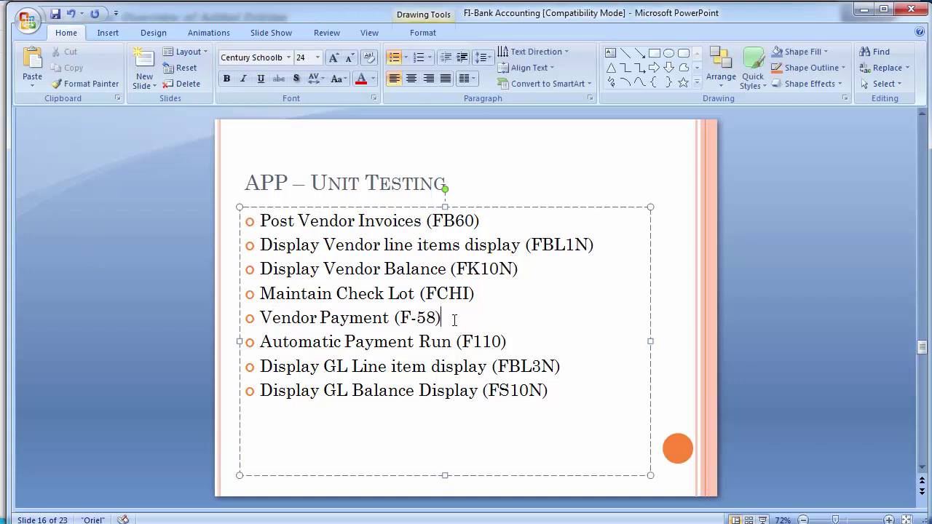
{"action": "left_click", "coordinate": [82, 220]}
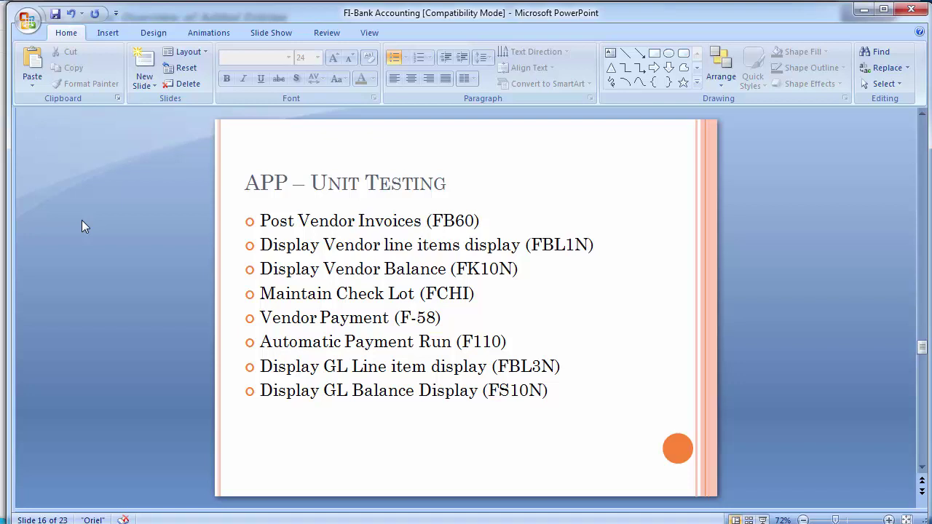
{"action": "key", "text": "alt+Tab"}
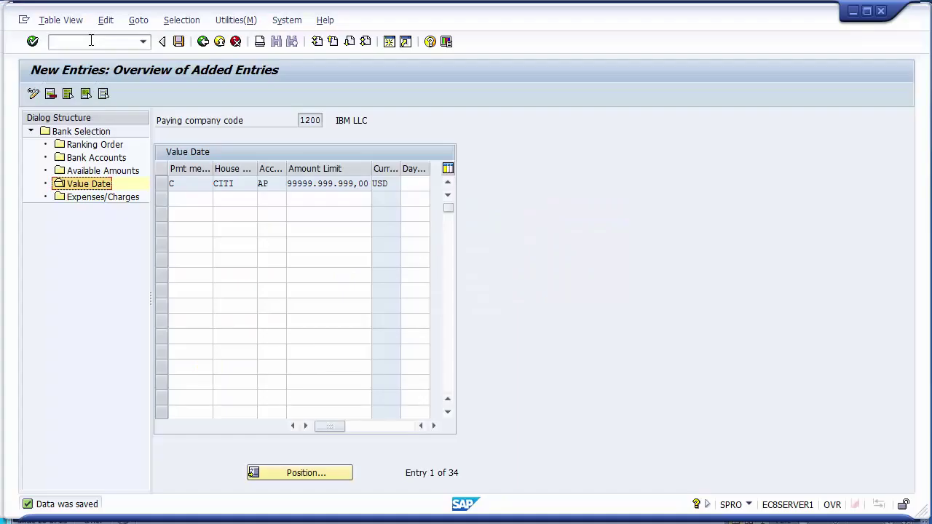
{"action": "left_click", "coordinate": [91, 41]}
End the current transaction with /n and start FB60 vendor invoice entry.
{"action": "type", "text": "/n"}
{"action": "key", "text": "Return"}
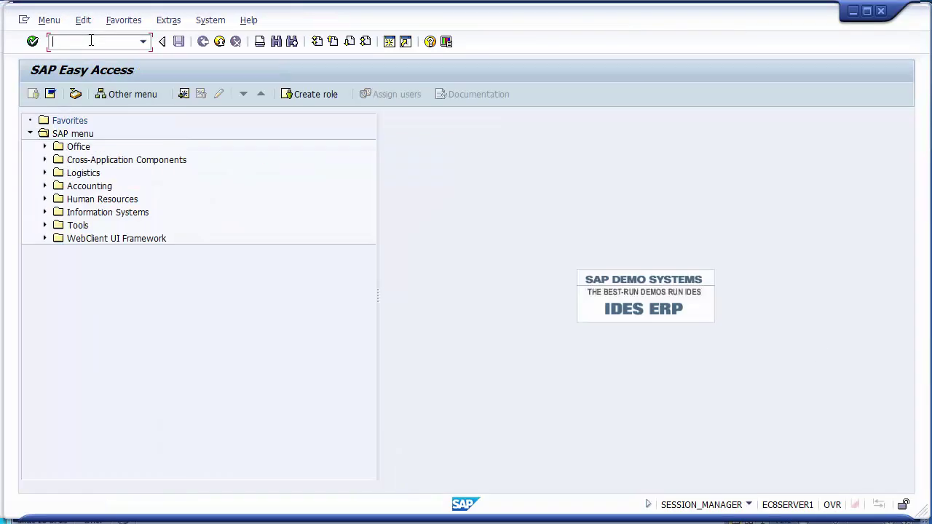
{"action": "key", "text": "alt+Tab"}
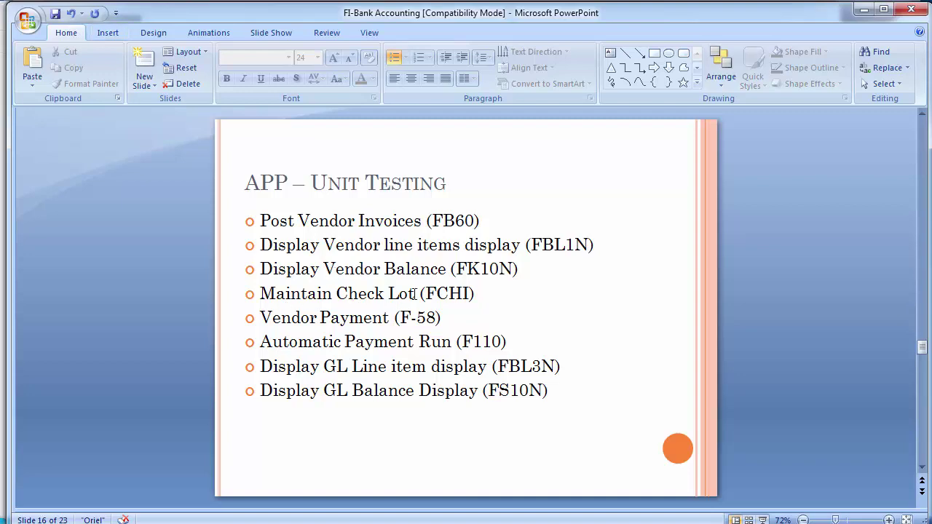
{"action": "key", "text": "alt+Tab"}
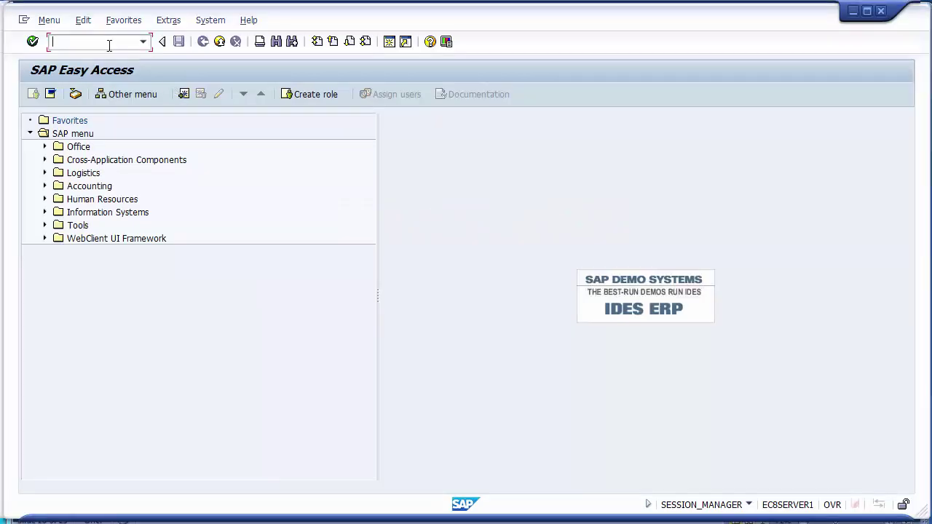
{"action": "key", "text": "alt+Tab"}
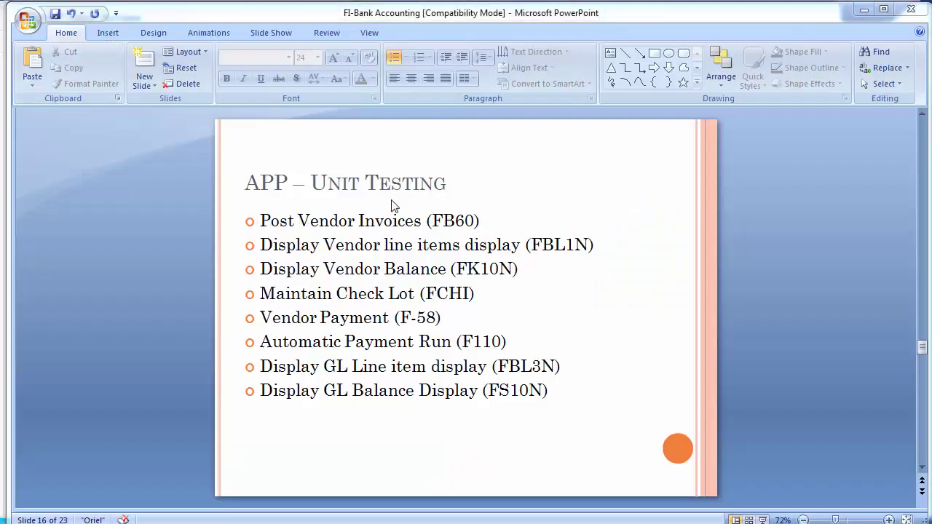
{"action": "key", "text": "alt+Tab"}
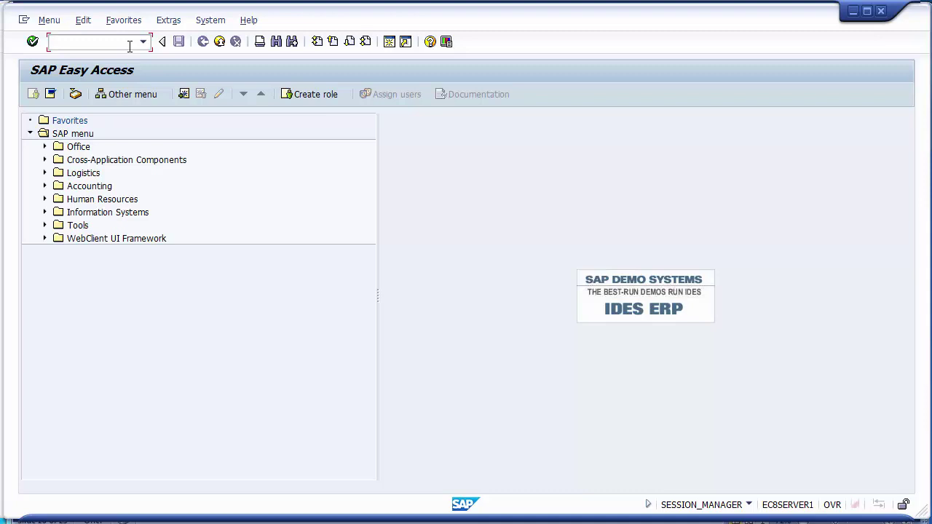
{"action": "type", "text": "fb60"}
{"action": "key", "text": "Return"}
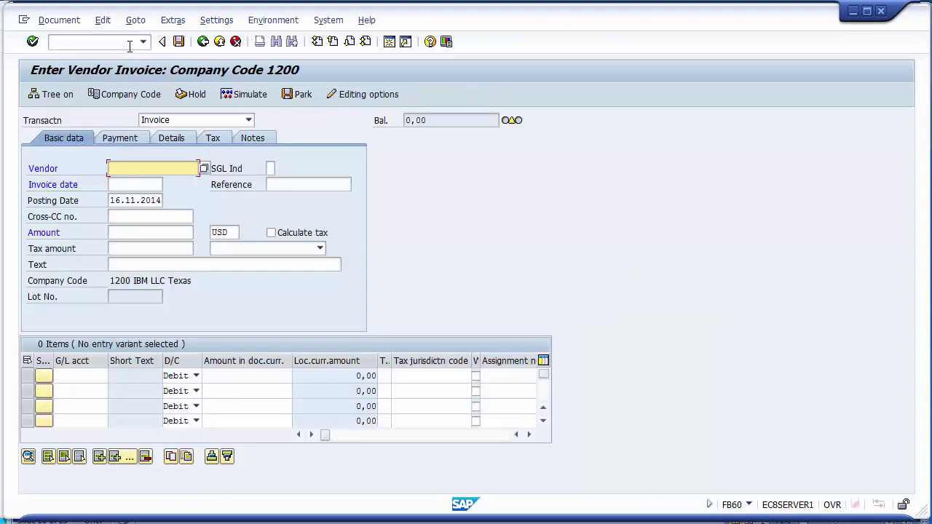
Fill the header: vendor from history, dates 12.11.2014, reference 786, text Vendor Invoice.
{"action": "key", "text": "Down"}
{"action": "key", "text": "Return"}
{"action": "key", "text": "Tab"}
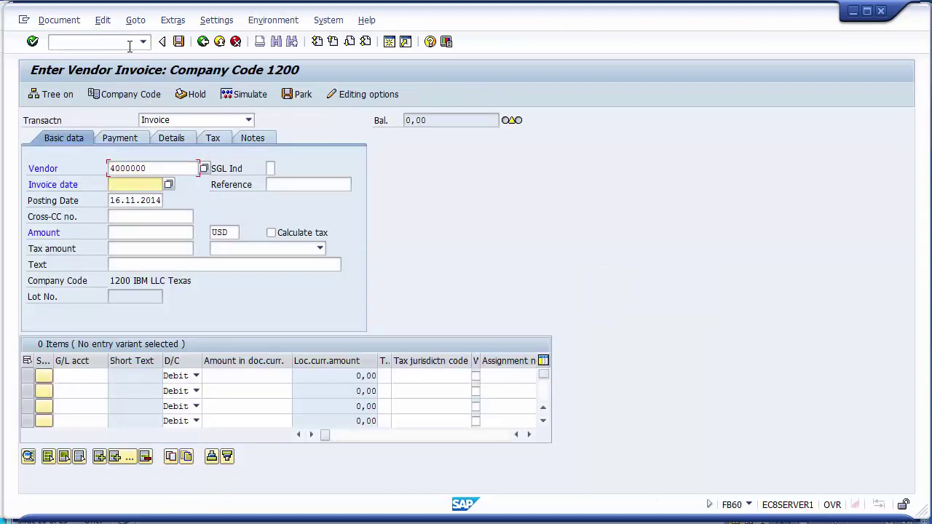
{"action": "key", "text": "Down"}
{"action": "key", "text": "Down"}
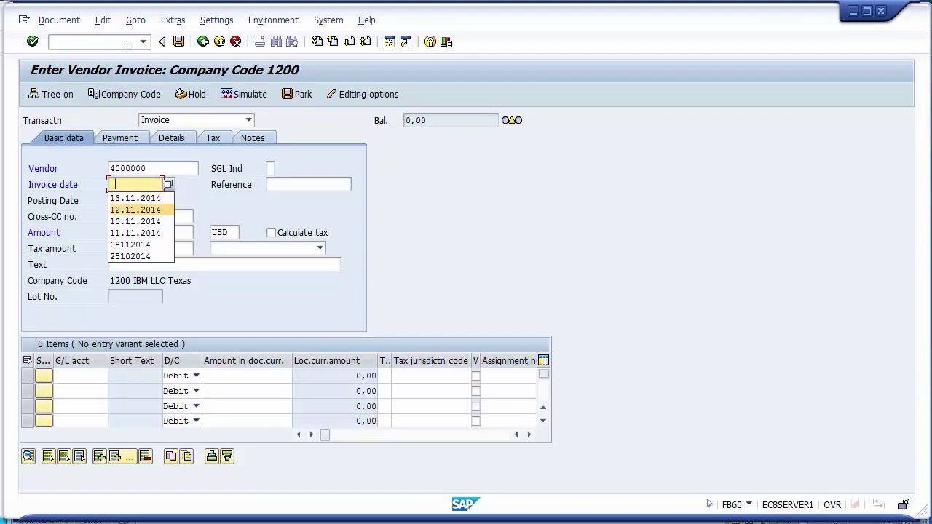
{"action": "key", "text": "Return"}
{"action": "key", "text": "Tab"}
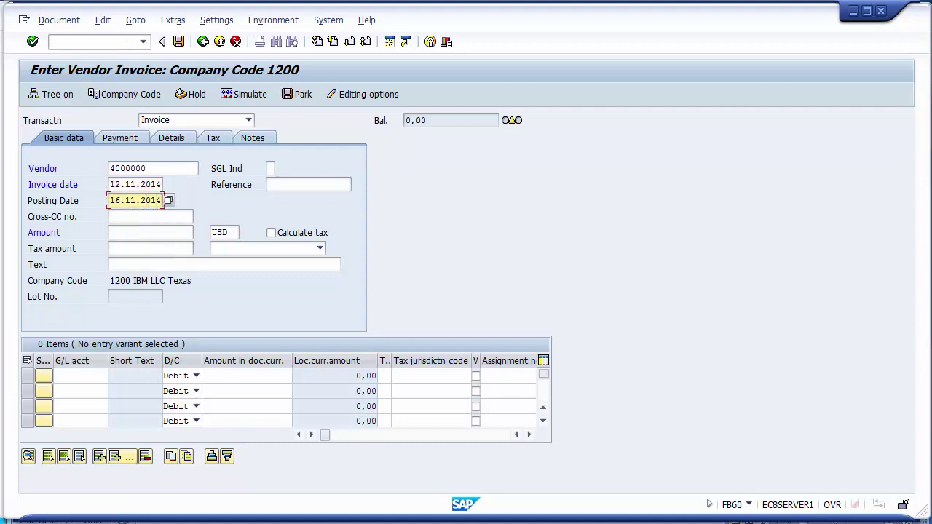
{"action": "type", "text": "12"}
{"action": "key", "text": "Up"}
{"action": "key", "text": "Tab"}
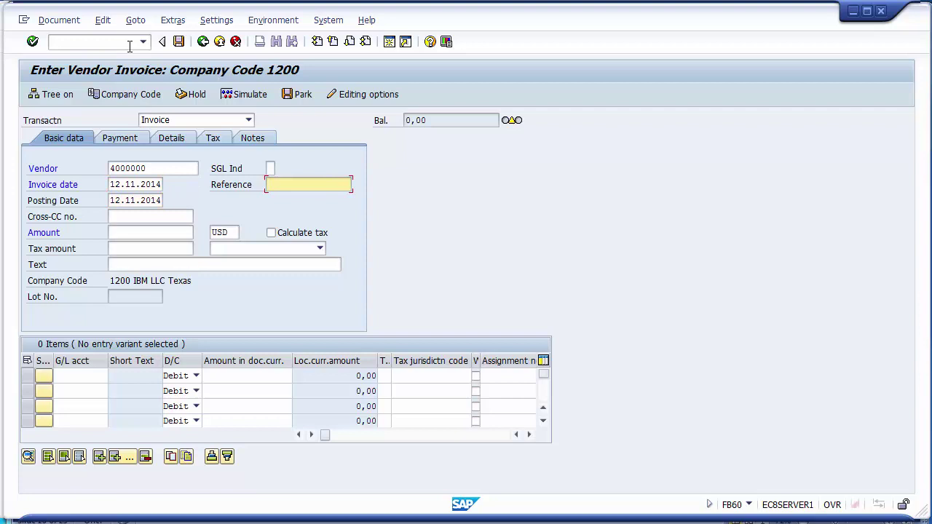
{"action": "type", "text": "786"}
{"action": "left_click", "coordinate": [130, 264]}
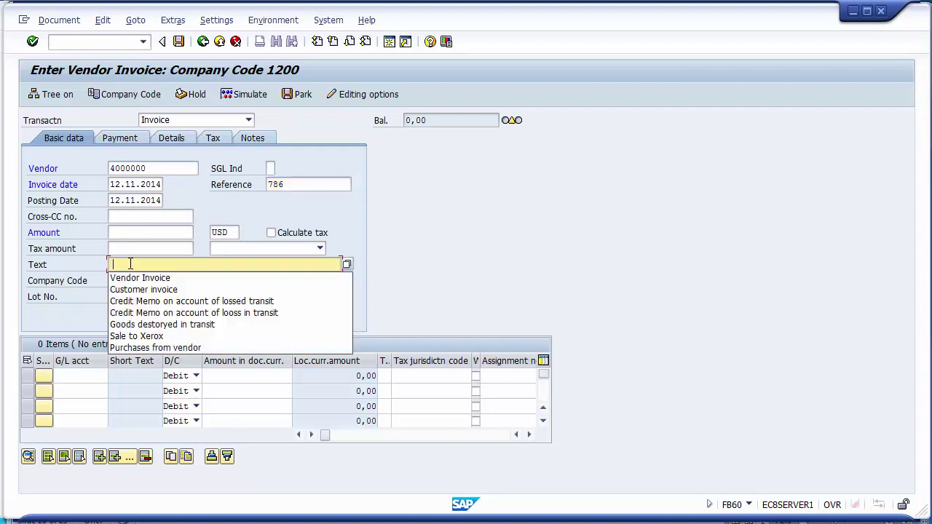
{"action": "left_click", "coordinate": [137, 277]}
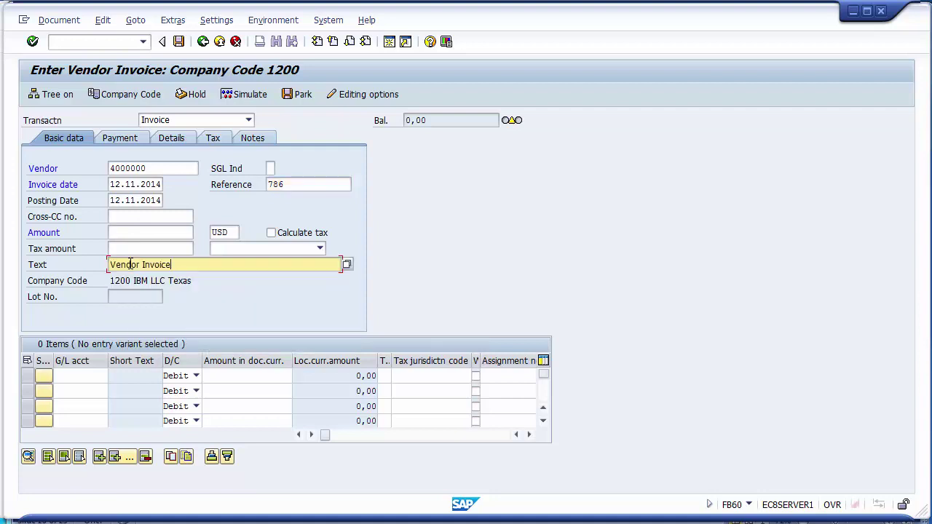
Enter a G/L 400000 line item with its amount, text Vendor Invoice and business area 1210.
{"action": "left_click", "coordinate": [84, 377]}
{"action": "type", "text": "400000"}
{"action": "key", "text": "Tab"}
{"action": "key", "text": "Tab"}
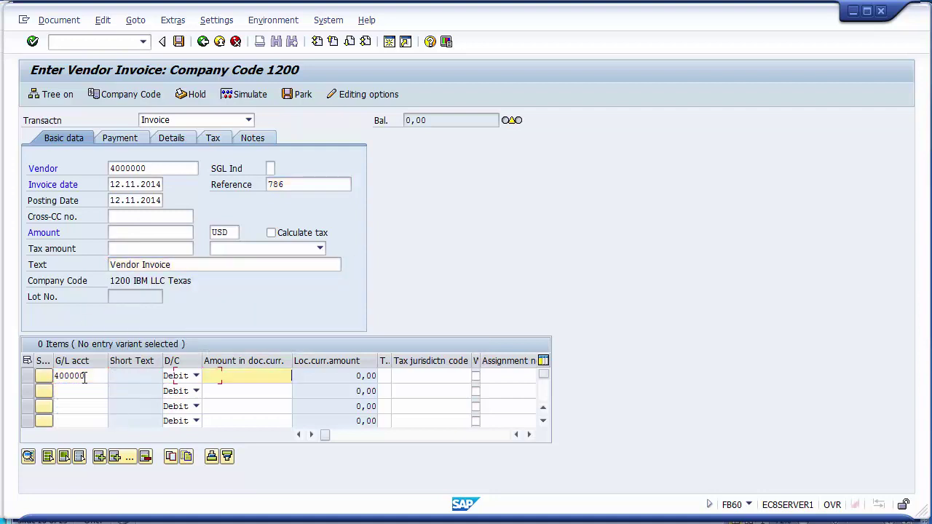
{"action": "key", "text": "Return"}
{"action": "type", "text": "4"}
{"action": "key", "text": "Tab"}
{"action": "key", "text": "Tab"}
{"action": "key", "text": "Tab"}
{"action": "key", "text": "Tab"}
{"action": "key", "text": "Tab"}
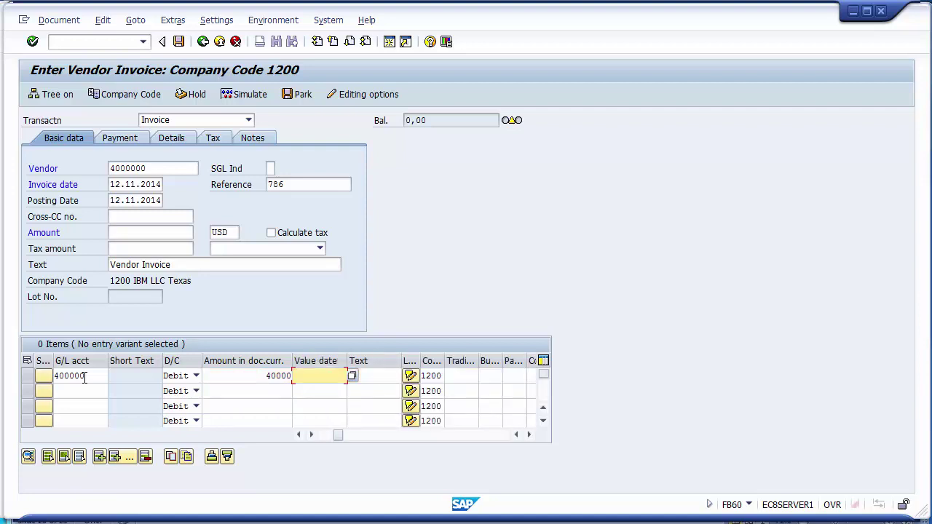
{"action": "key", "text": "Down"}
{"action": "key", "text": "Return"}
{"action": "key", "text": "Tab"}
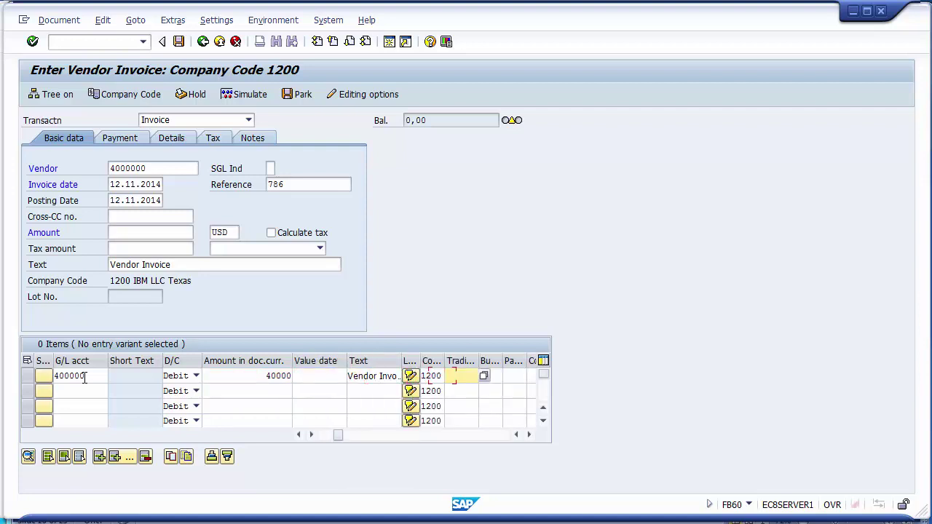
{"action": "key", "text": "Tab"}
{"action": "key", "text": "Down"}
{"action": "key", "text": "Return"}
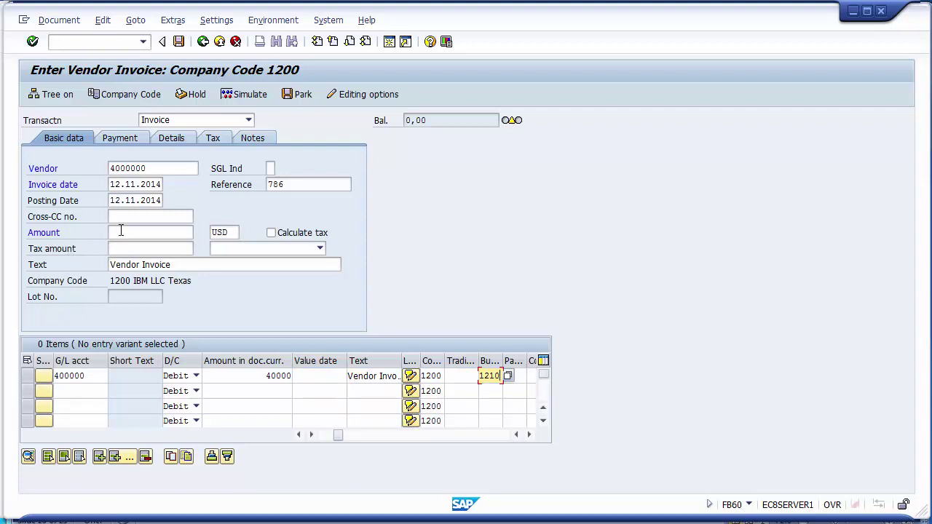
Clear the due-date and tax warnings and enter header amount 40000 so the balance is 0,00.
{"action": "key", "text": "Return"}
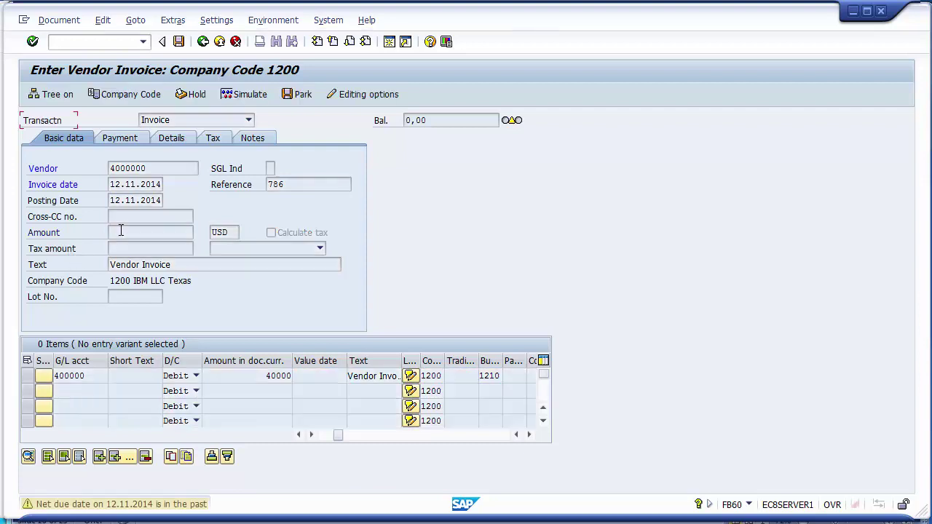
{"action": "key", "text": "Return"}
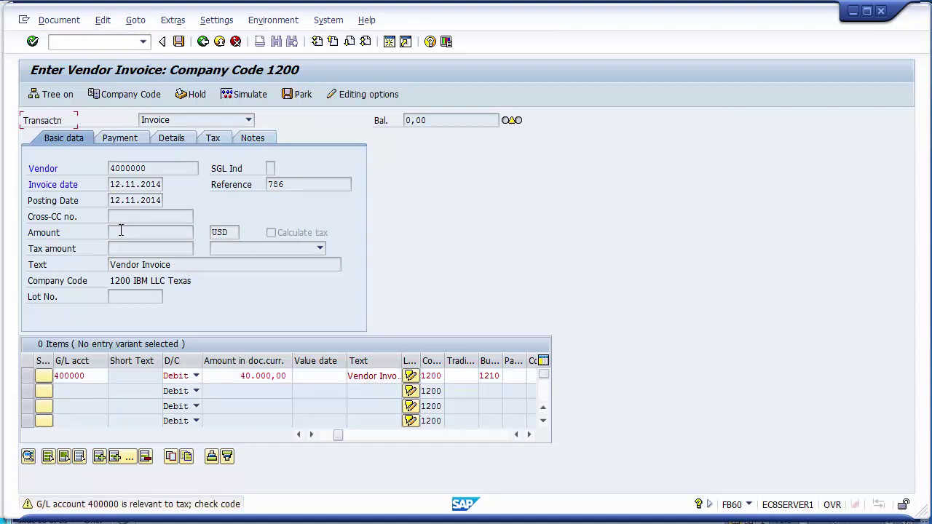
{"action": "key", "text": "Return"}
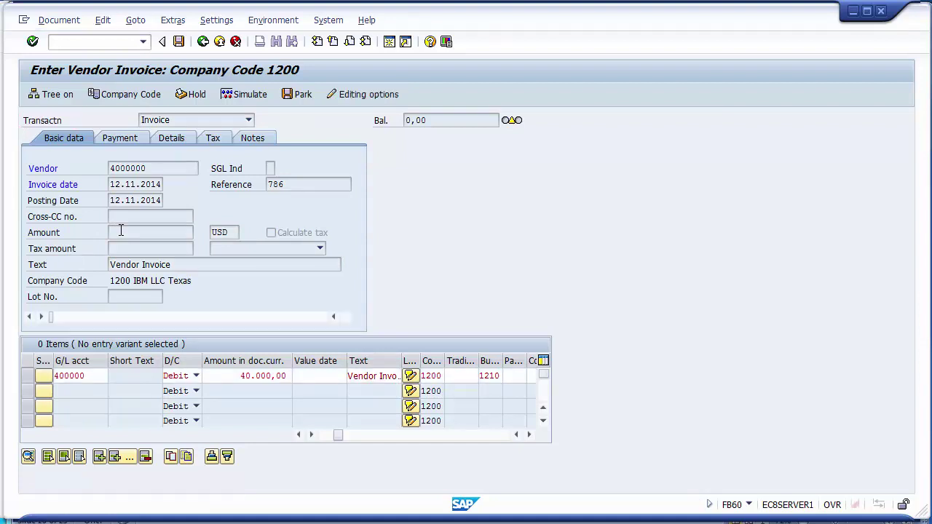
{"action": "left_click", "coordinate": [121, 231]}
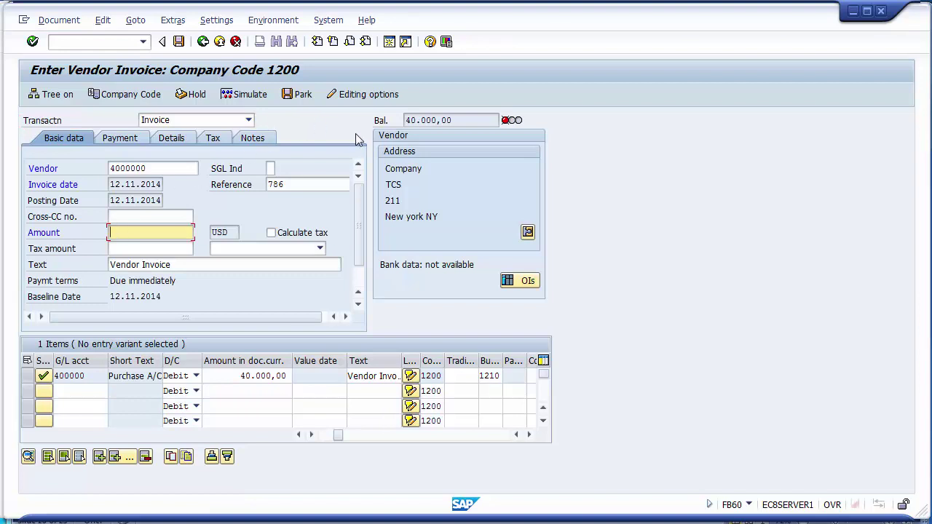
{"action": "left_click_drag", "start_coordinate": [465, 120], "coordinate": [400, 118]}
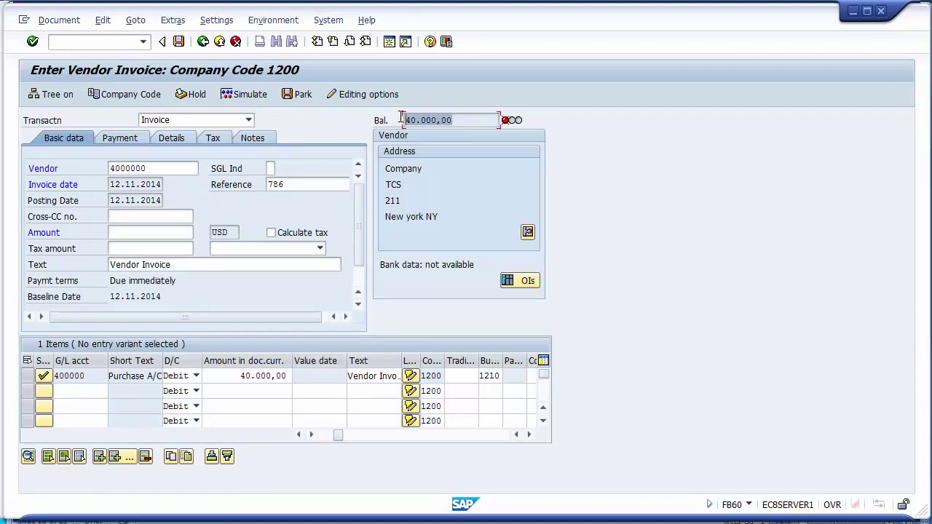
{"action": "left_click", "coordinate": [147, 233]}
{"action": "type", "text": "40000"}
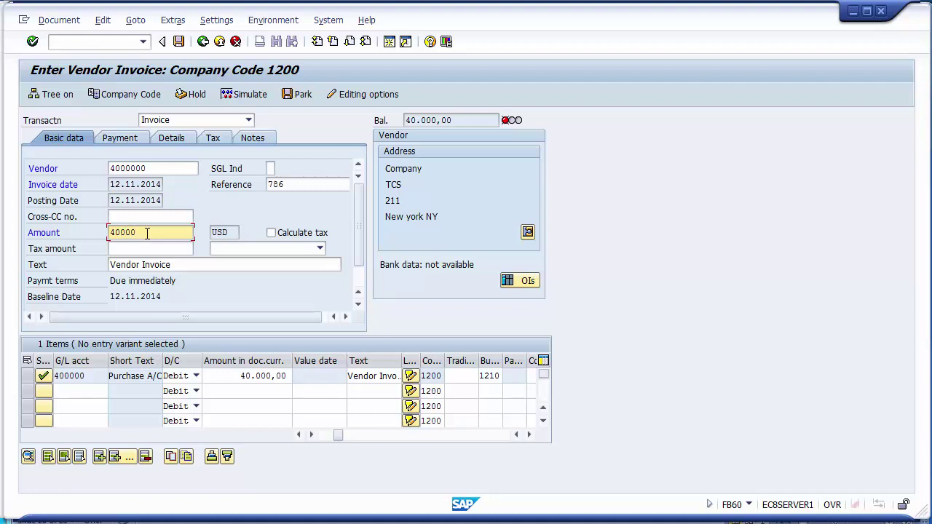
{"action": "key", "text": "Return"}
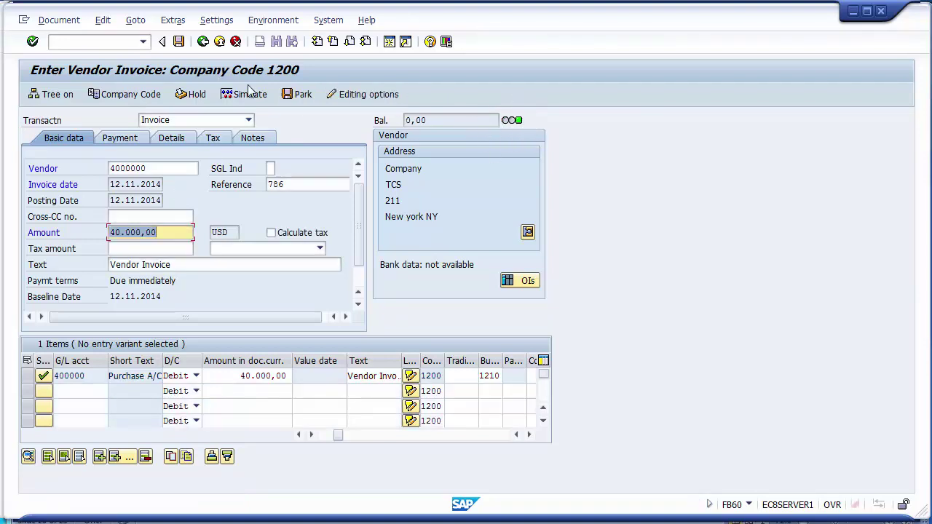
Simulate the 40.000,00 invoice and post it as document 1900008.
{"action": "left_click", "coordinate": [60, 20]}
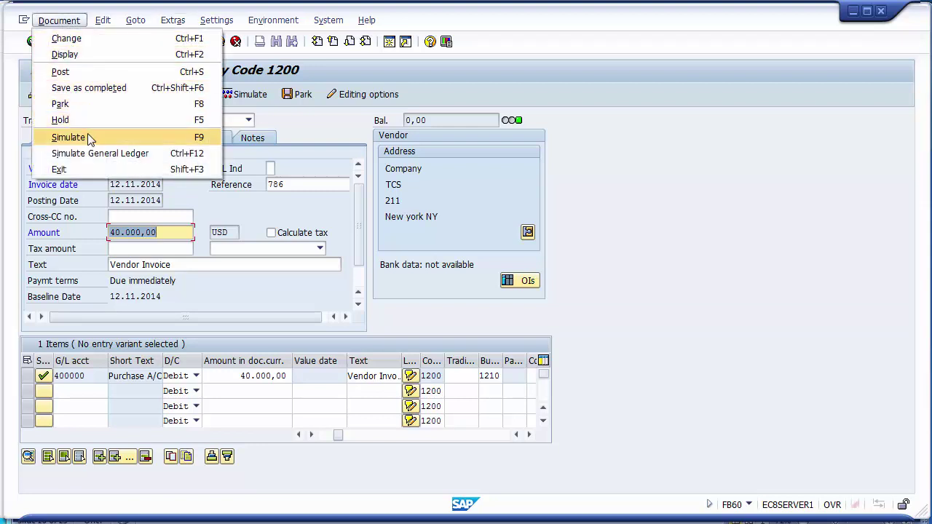
{"action": "left_click", "coordinate": [89, 138]}
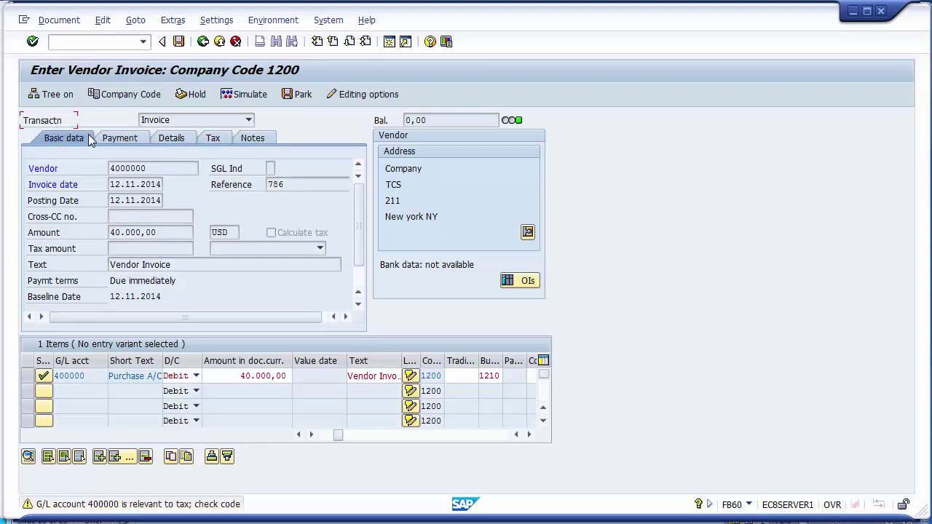
{"action": "key", "text": "Return"}
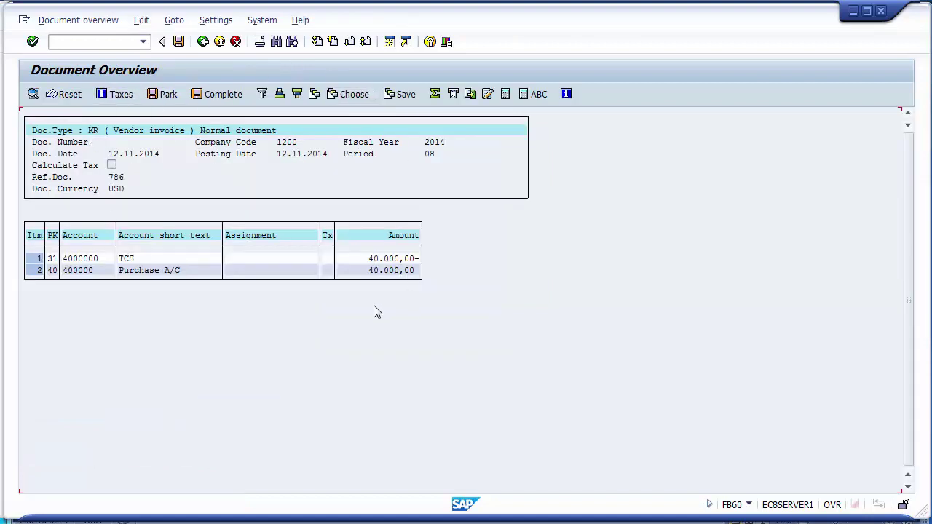
{"action": "left_click", "coordinate": [178, 41]}
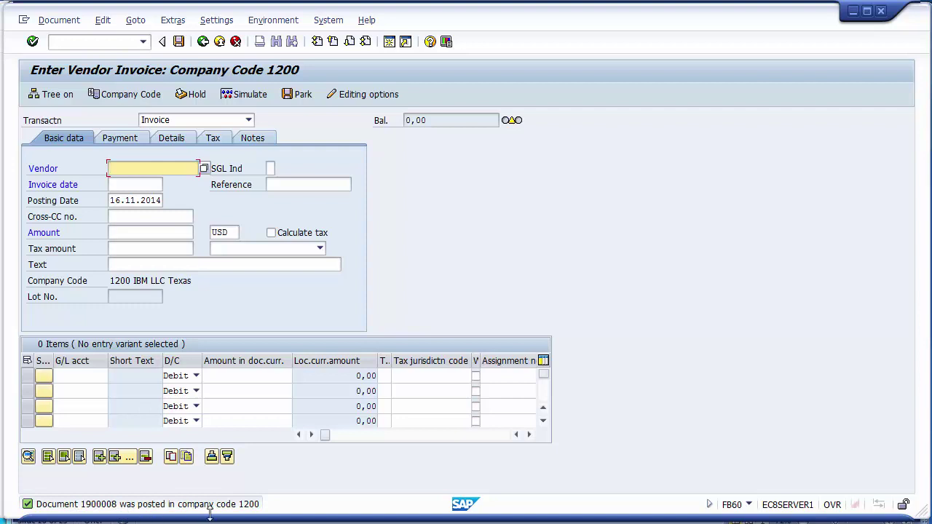
List the vendor's line items in FBL1N, then enter /nfk10n for the balance display.
{"action": "left_click", "coordinate": [98, 44]}
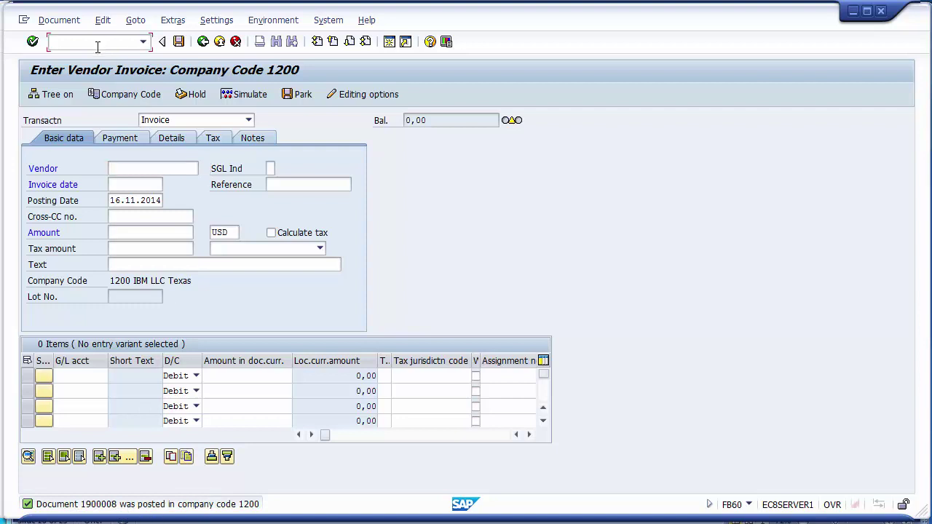
{"action": "type", "text": "/nfbl1n"}
{"action": "key", "text": "Return"}
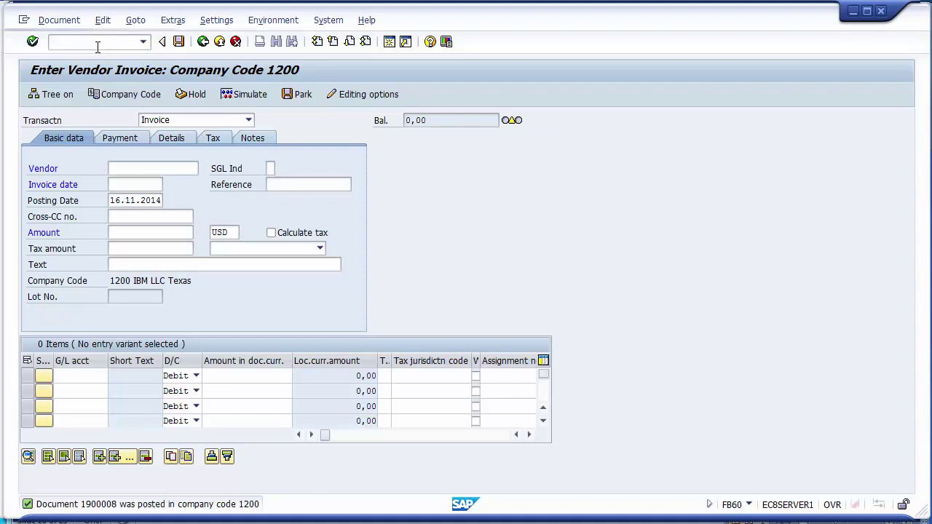
{"action": "type", "text": "4000000"}
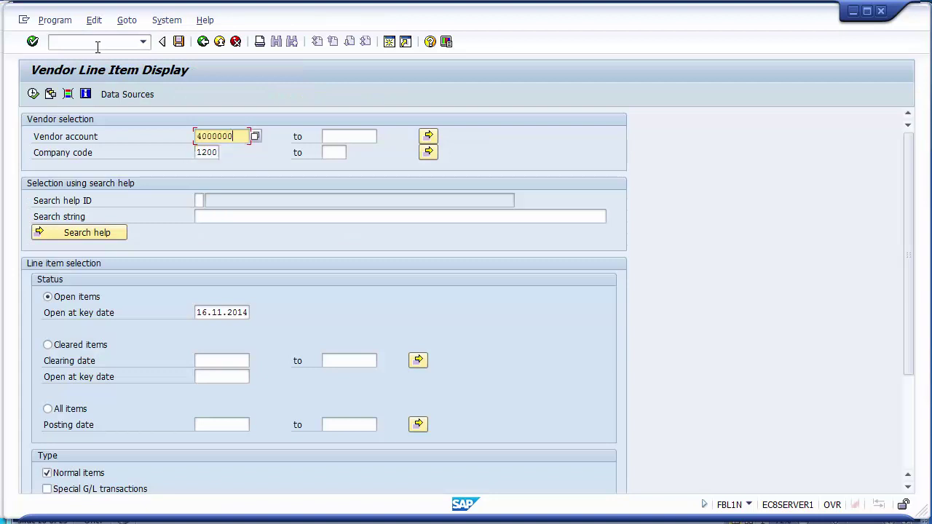
{"action": "left_click", "coordinate": [33, 96]}
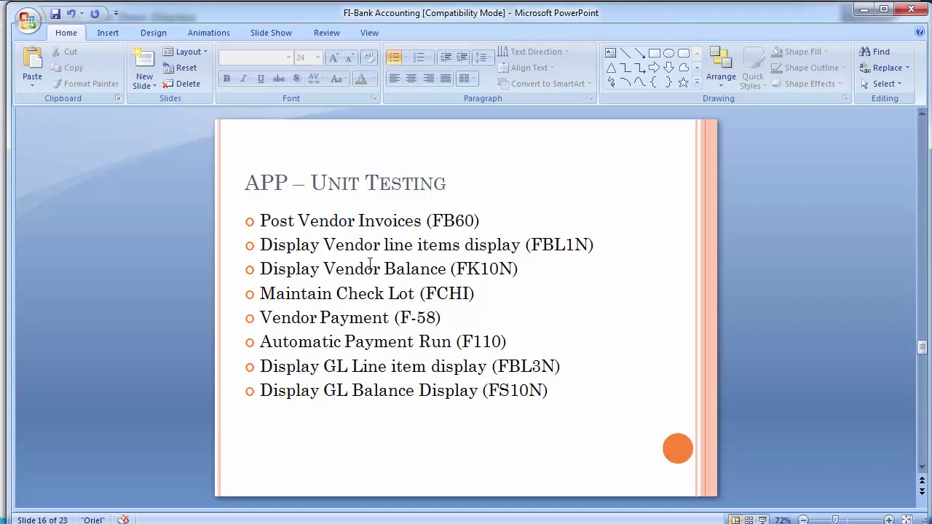
{"action": "key", "text": "alt+Tab"}
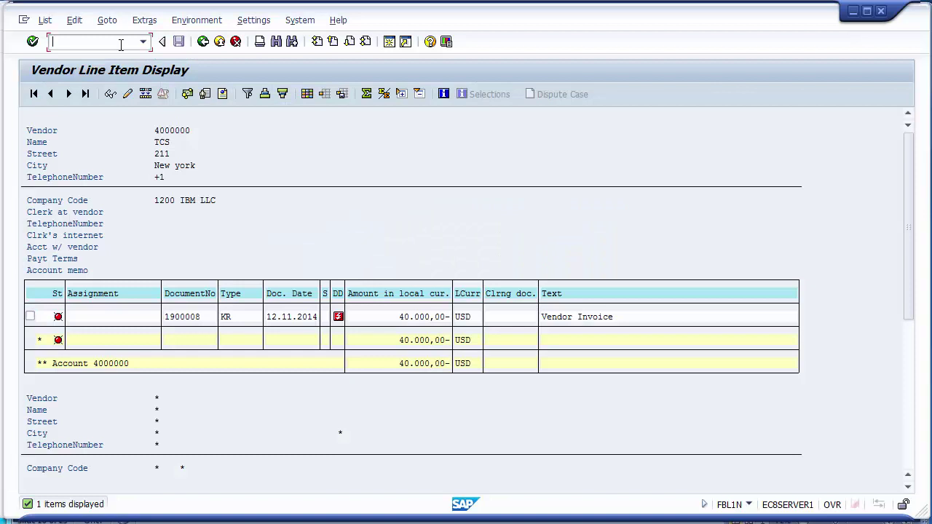
{"action": "type", "text": "/nfk10n"}
Run FK10N for the vendor's 2014 balance, noting 40.000,00- in period 8, then exit.
{"action": "key", "text": "Return"}
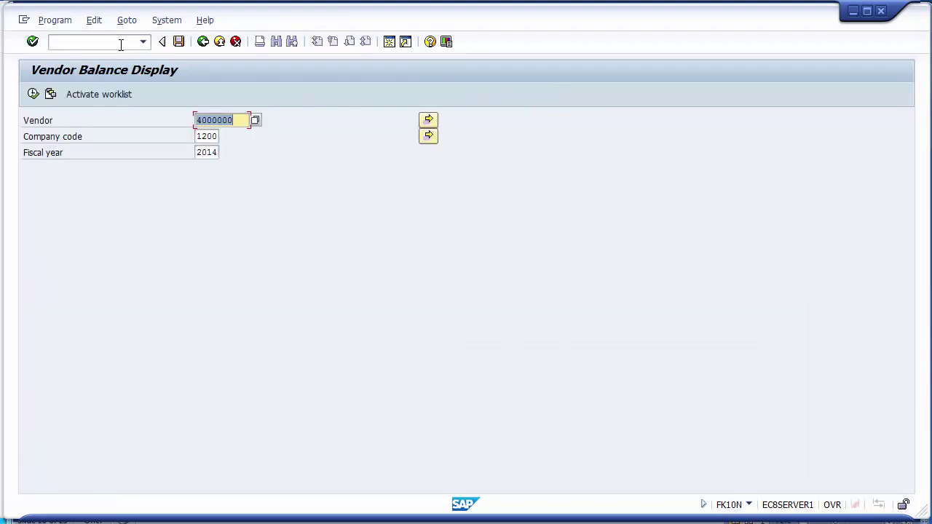
{"action": "left_click", "coordinate": [32, 96]}
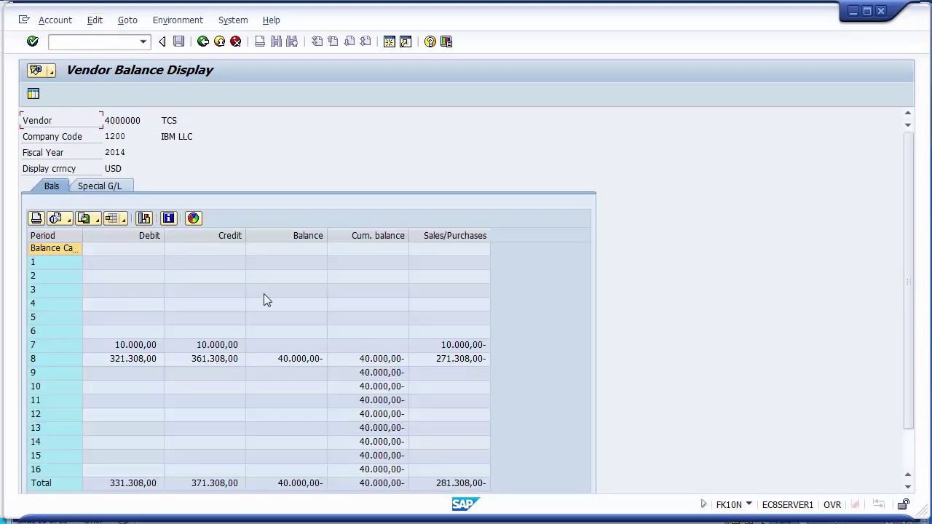
{"action": "left_click", "coordinate": [285, 365]}
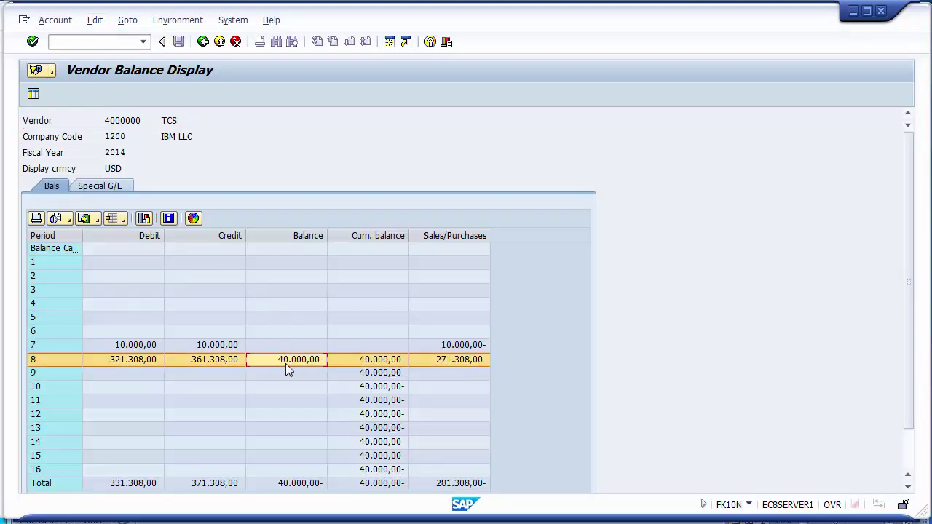
{"action": "left_click", "coordinate": [299, 236]}
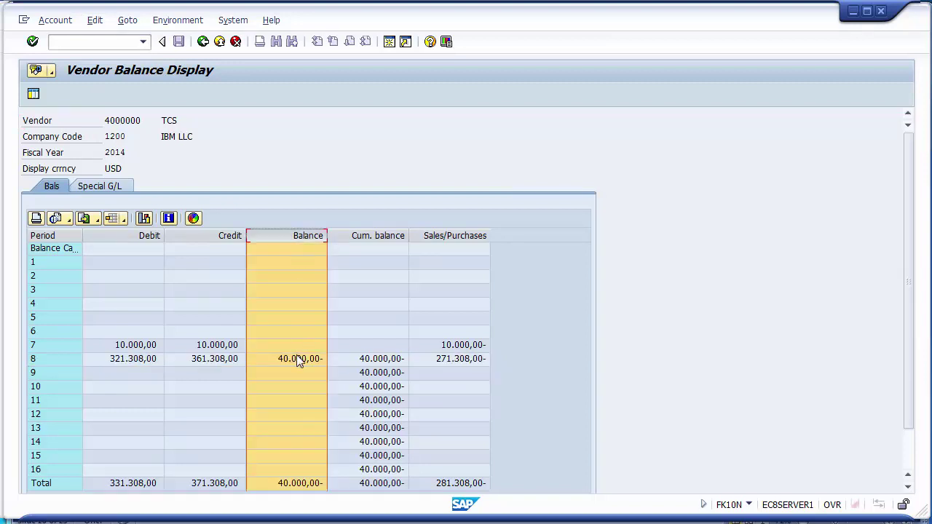
{"action": "left_click", "coordinate": [219, 42]}
{"action": "left_click", "coordinate": [220, 43]}
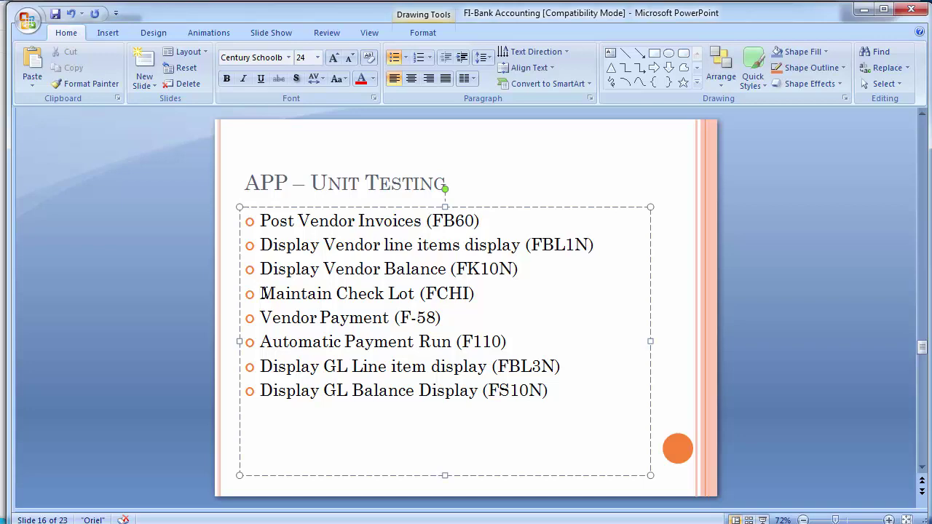
{"action": "left_click", "coordinate": [172, 309]}
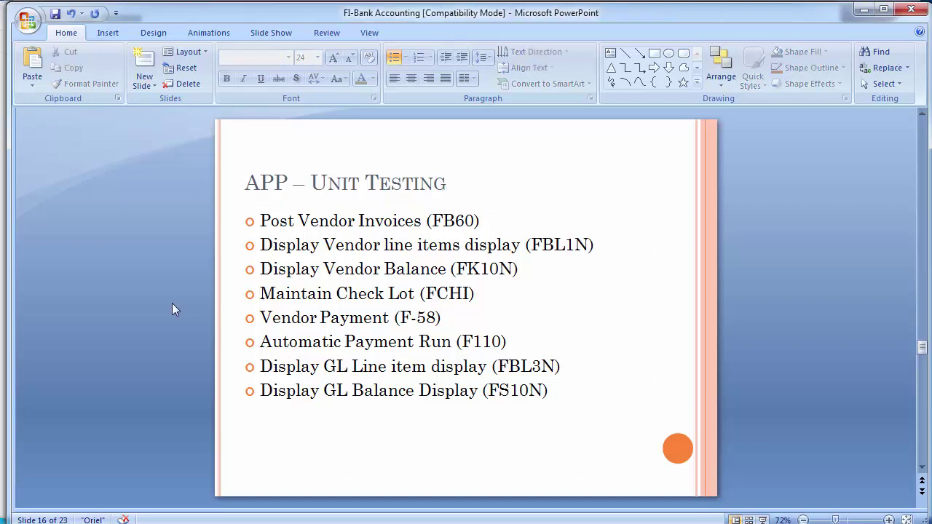
{"action": "key", "text": "alt+Tab"}
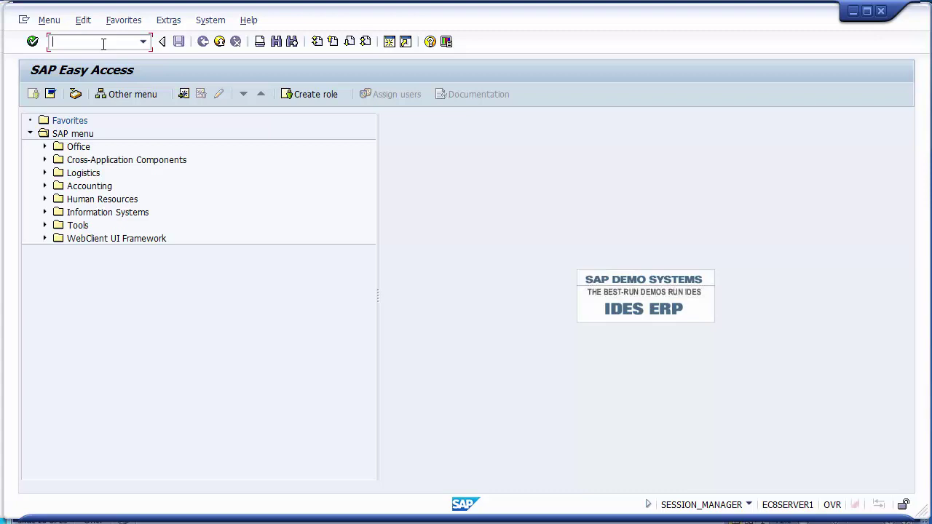
{"action": "key", "text": "alt+Tab"}
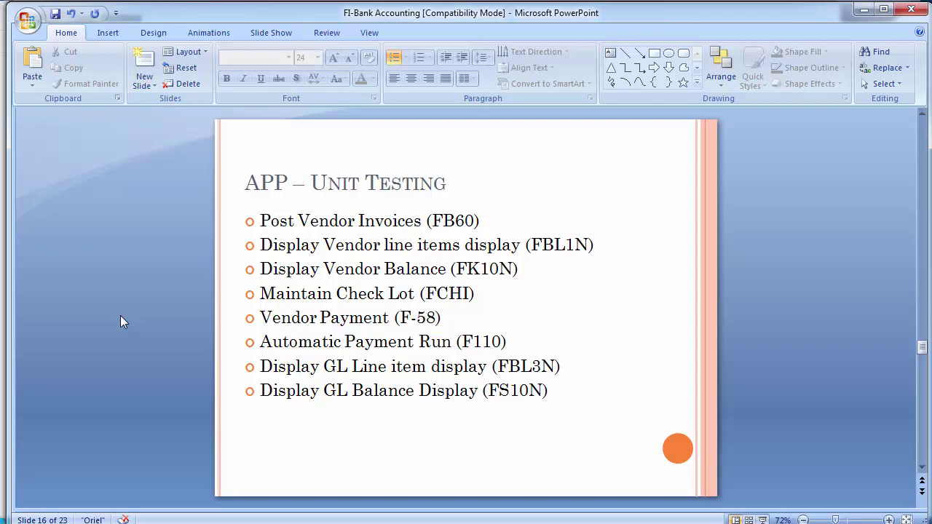
Switch from the PowerPoint unit-testing slide to the SAP Easy Access window.
{"action": "key", "text": "alt+Tab"}
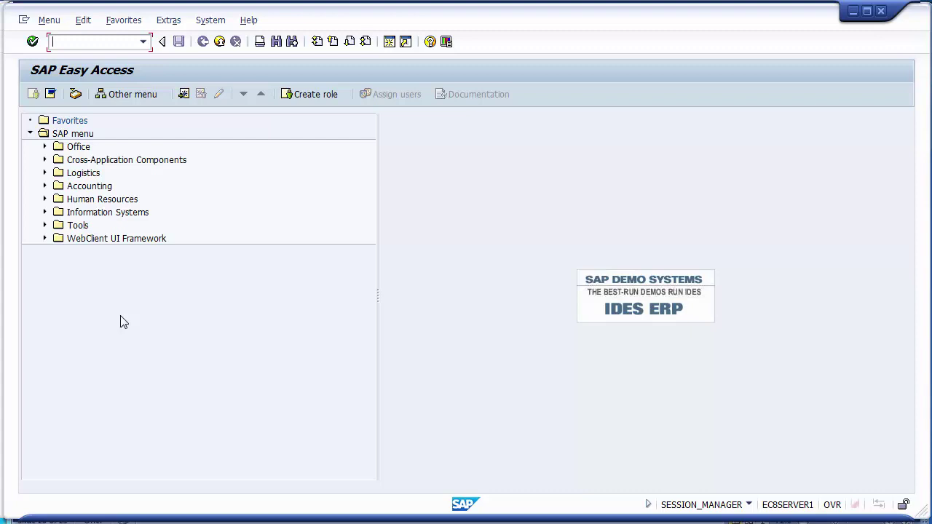
Open FCHI check lots for company code 1200 with house bank CITI and account ID AP.
{"action": "type", "text": "fchi"}
{"action": "key", "text": "Return"}
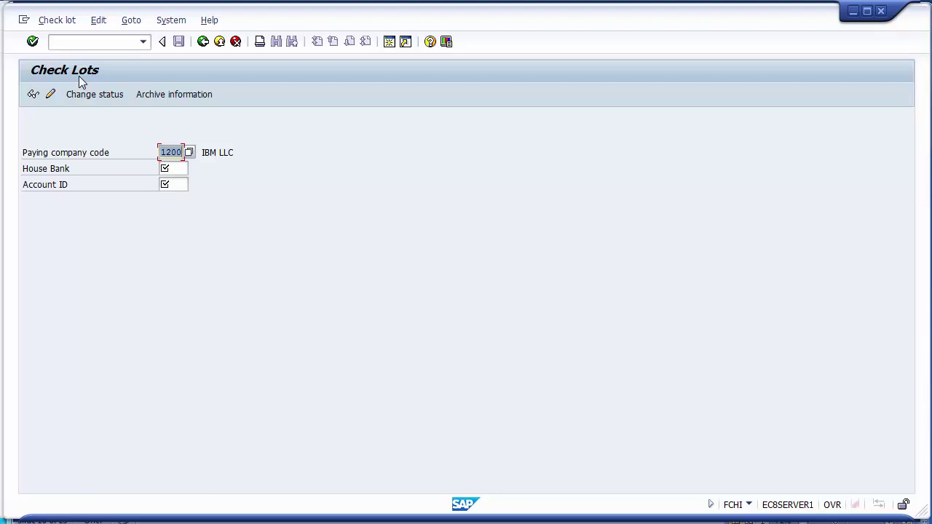
{"action": "left_click", "coordinate": [175, 170]}
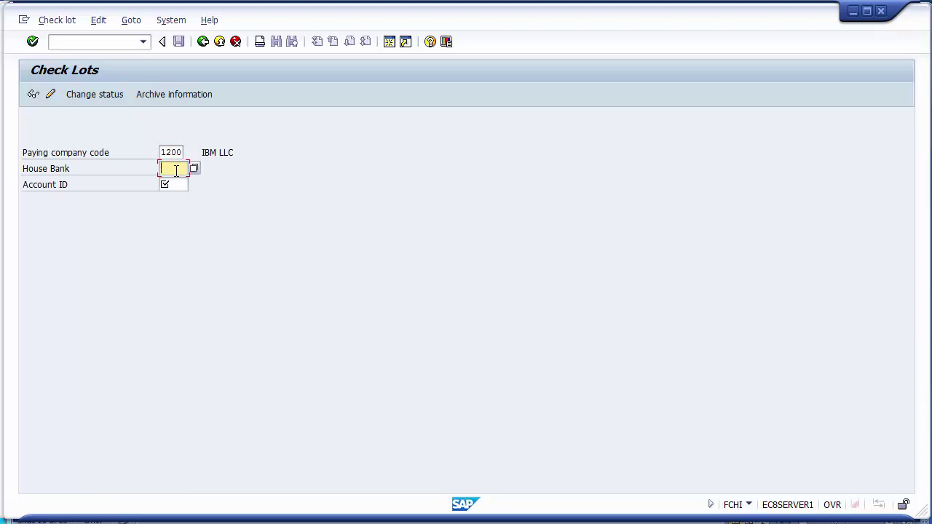
{"action": "type", "text": "CITI"}
{"action": "key", "text": "Tab"}
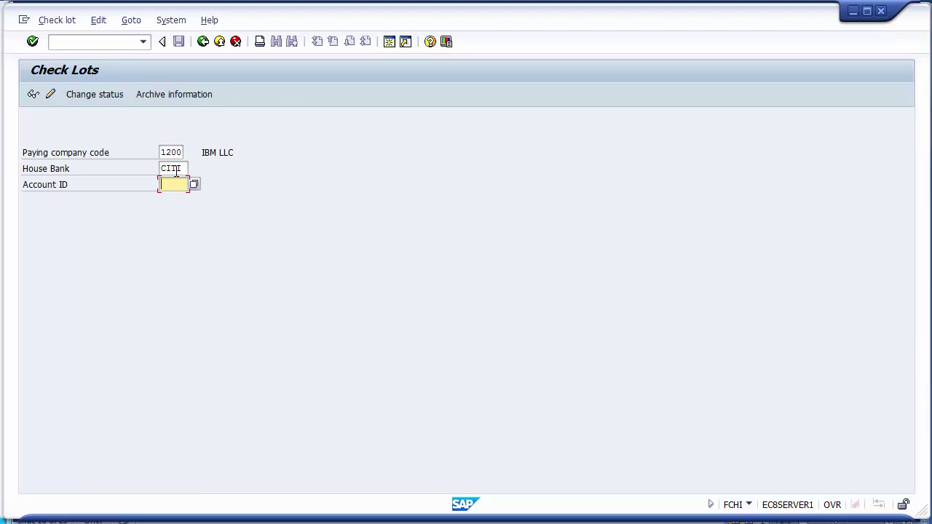
{"action": "key", "text": "F4"}
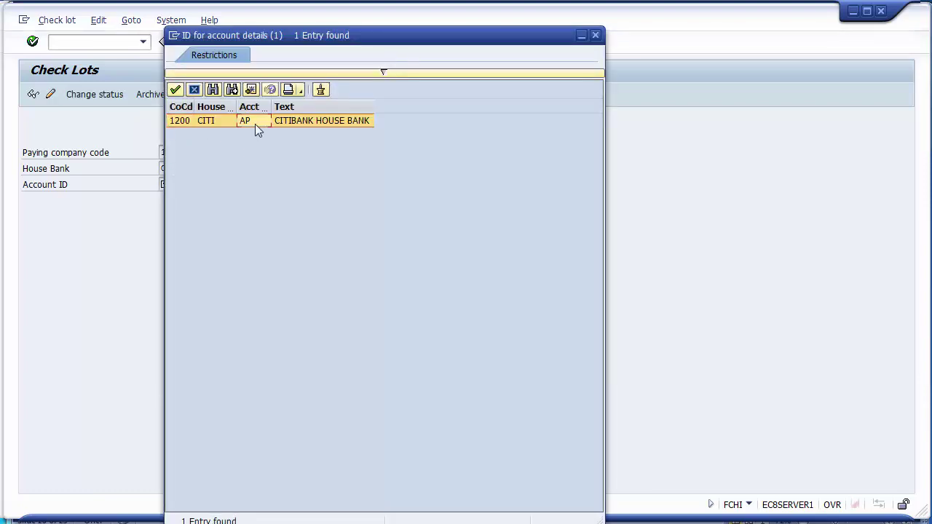
{"action": "double_click", "coordinate": [255, 127]}
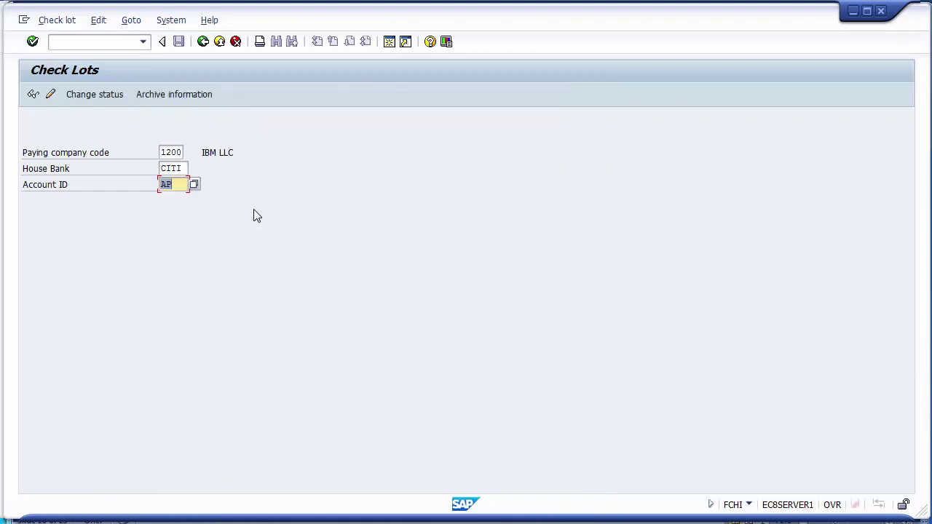
Confirm the CITI/AP lot list is empty, then open the Create Lot dialog in change mode.
{"action": "left_click", "coordinate": [34, 95]}
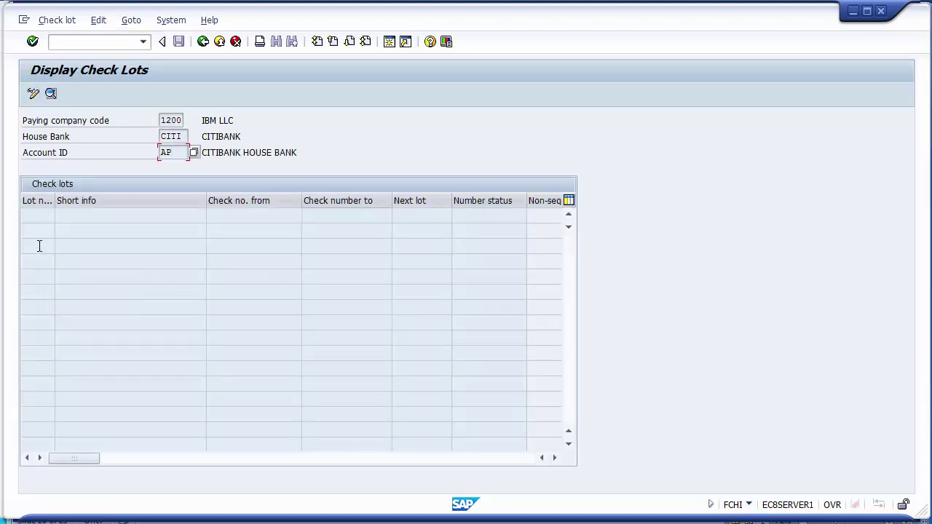
{"action": "left_click", "coordinate": [206, 44]}
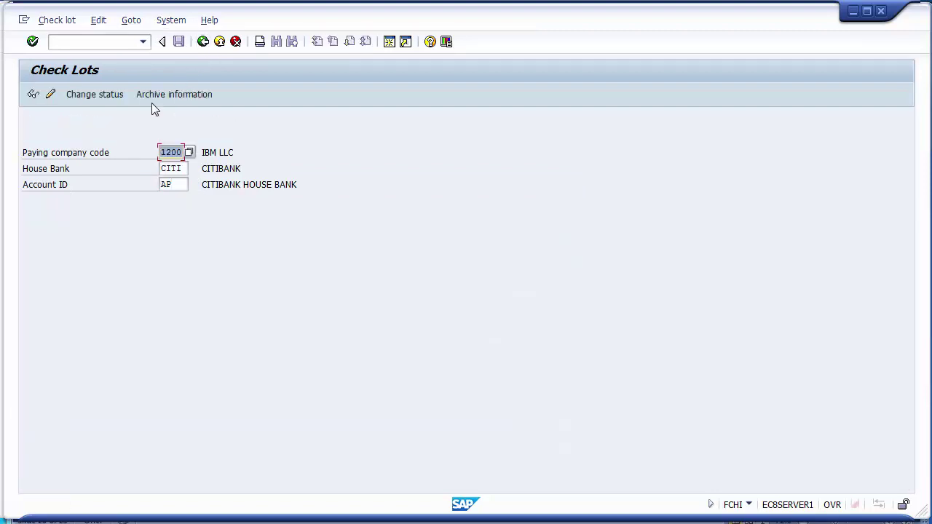
{"action": "left_click", "coordinate": [51, 97]}
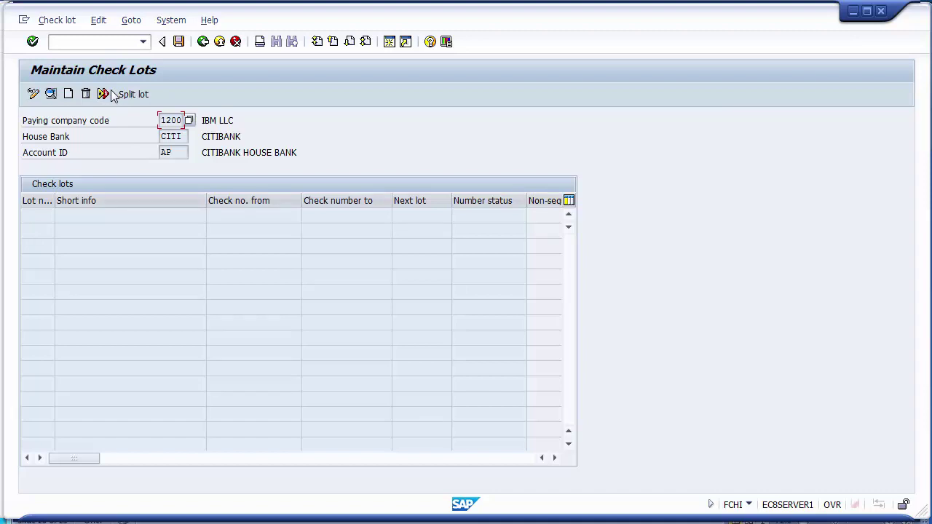
{"action": "left_click", "coordinate": [69, 97]}
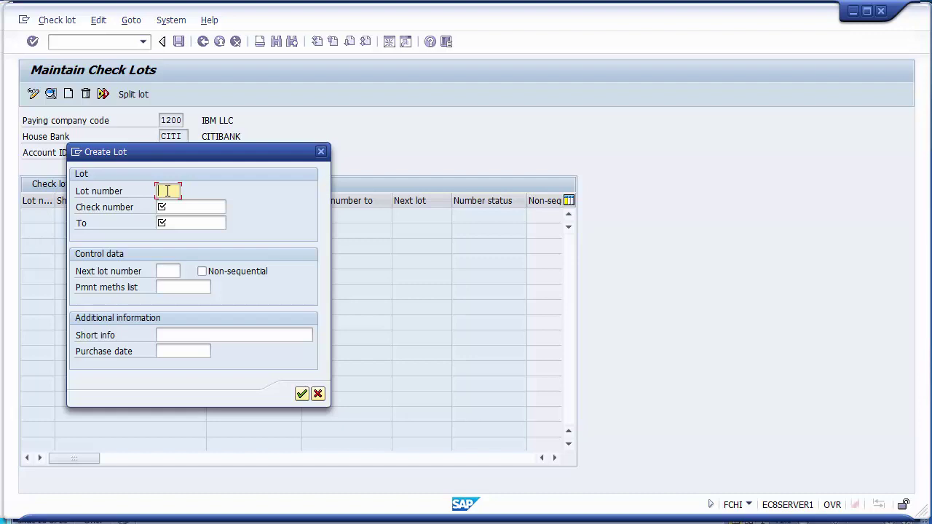
Define lot 01 for check numbers 10000 to 10099 and confirm it.
{"action": "type", "text": "01"}
{"action": "left_click", "coordinate": [175, 208]}
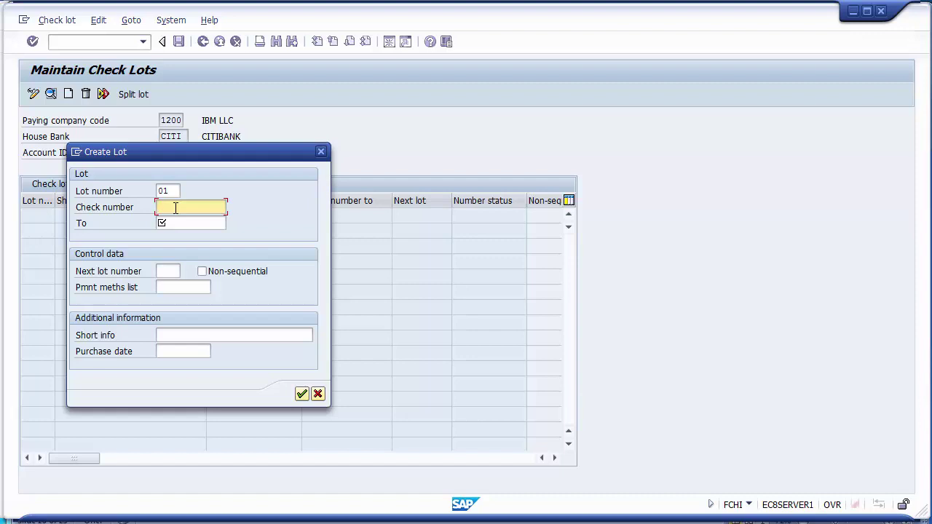
{"action": "type", "text": "10000"}
{"action": "key", "text": "Tab"}
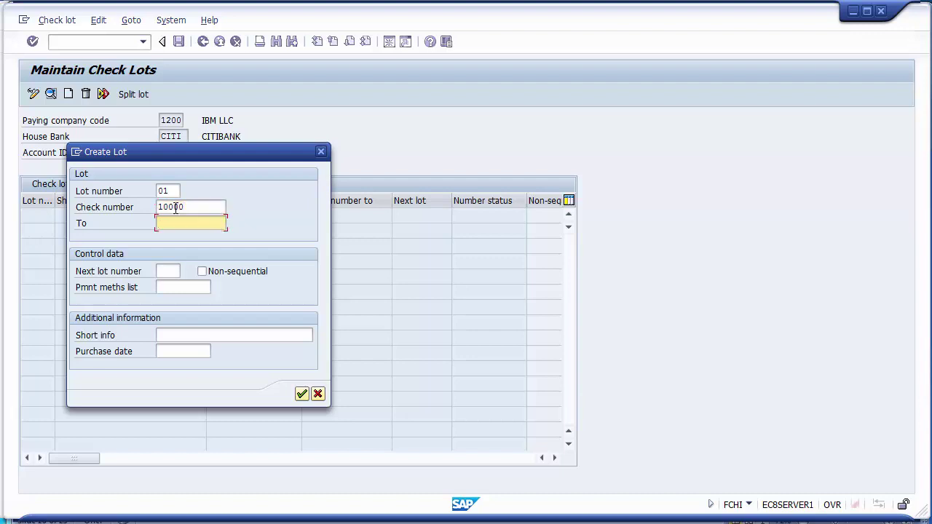
{"action": "type", "text": "10099"}
{"action": "left_click", "coordinate": [197, 210]}
{"action": "left_click", "coordinate": [198, 222]}
{"action": "left_click", "coordinate": [197, 208]}
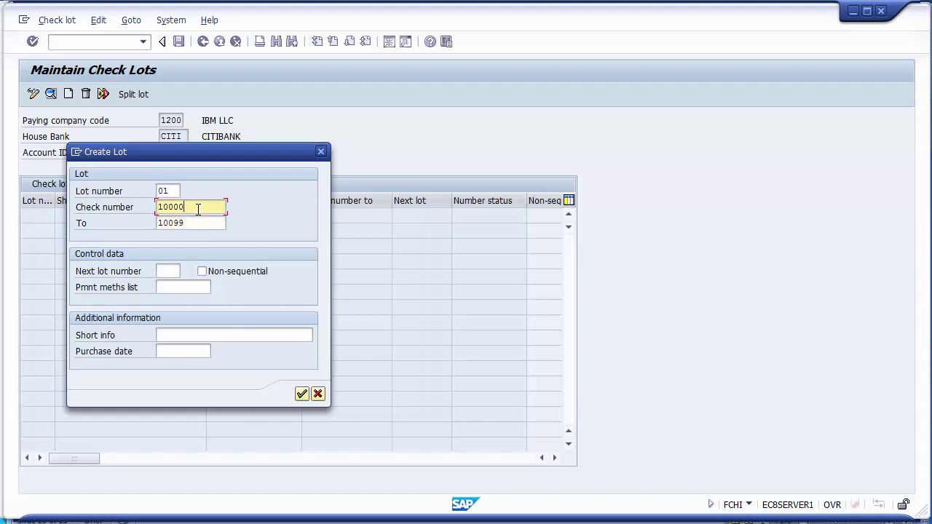
{"action": "left_click", "coordinate": [198, 222]}
{"action": "left_click", "coordinate": [195, 206]}
{"action": "left_click", "coordinate": [174, 192]}
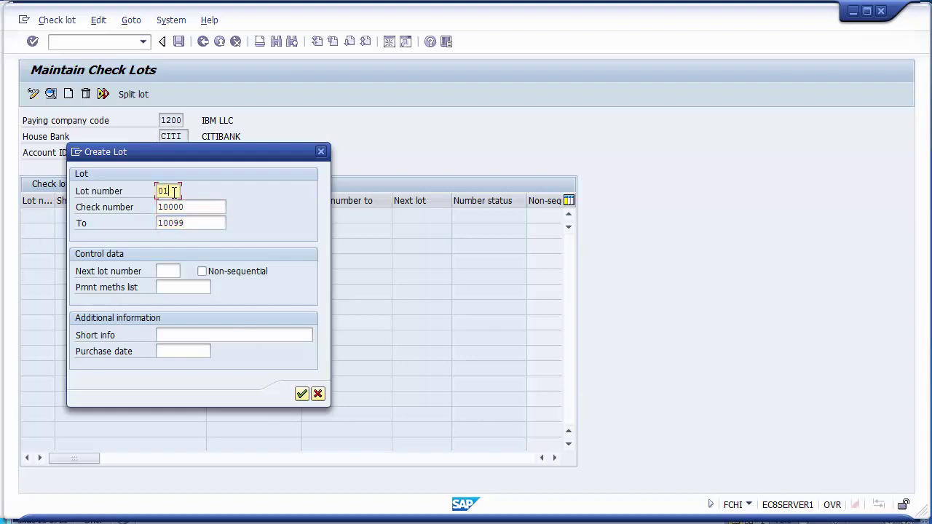
{"action": "left_click", "coordinate": [302, 394]}
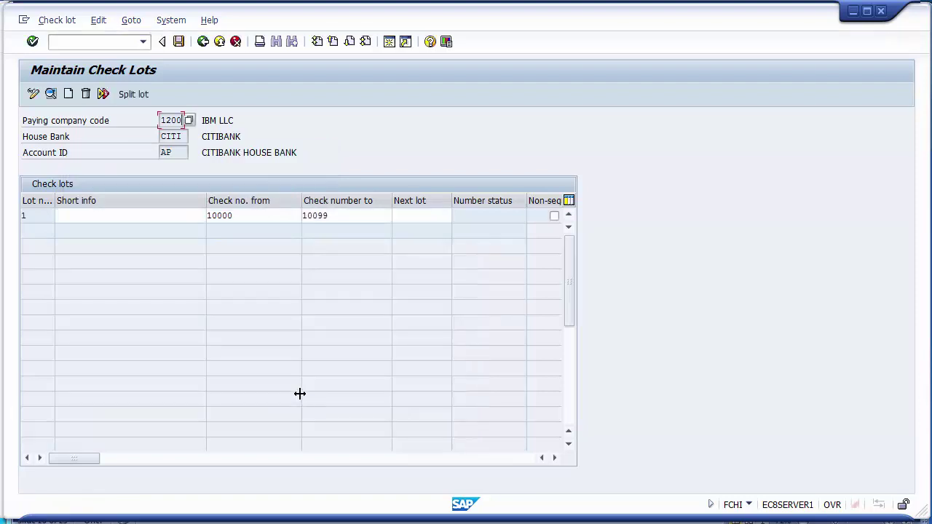
Save check lot 1 and return to the SAP Easy Access menu with /n.
{"action": "left_click", "coordinate": [230, 215]}
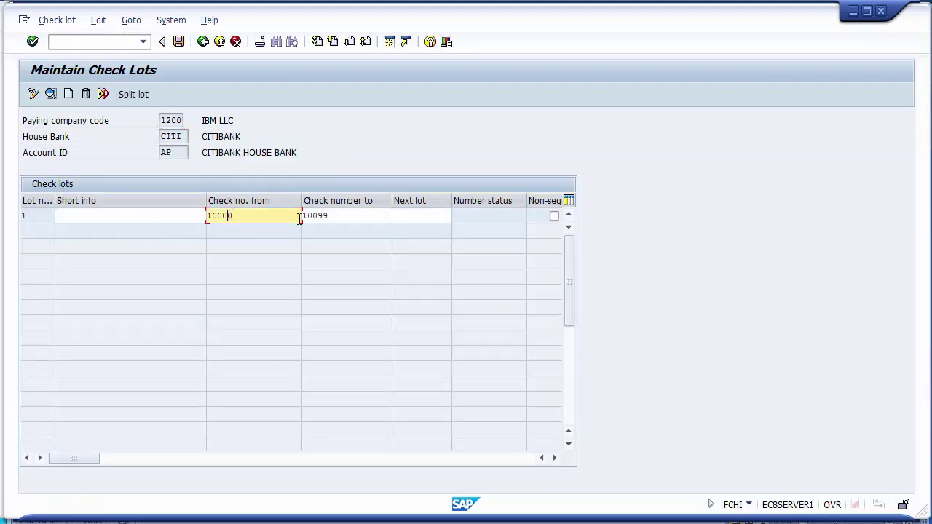
{"action": "left_click", "coordinate": [303, 216]}
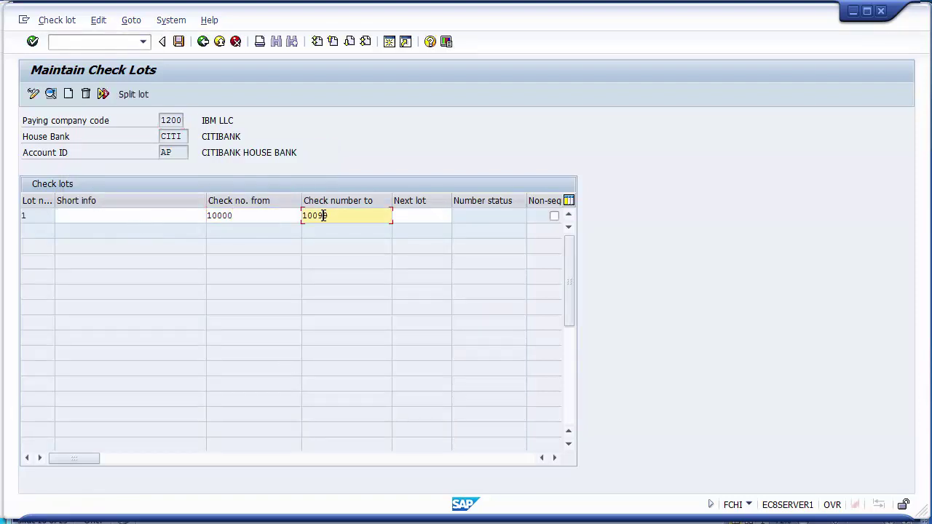
{"action": "left_click", "coordinate": [179, 42]}
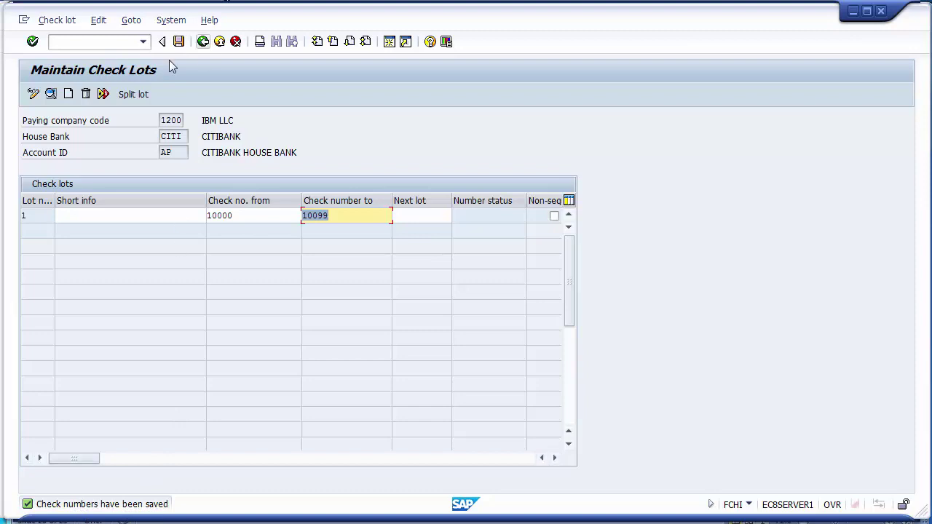
{"action": "left_click", "coordinate": [115, 42]}
{"action": "type", "text": "n"}
{"action": "key", "text": "Return"}
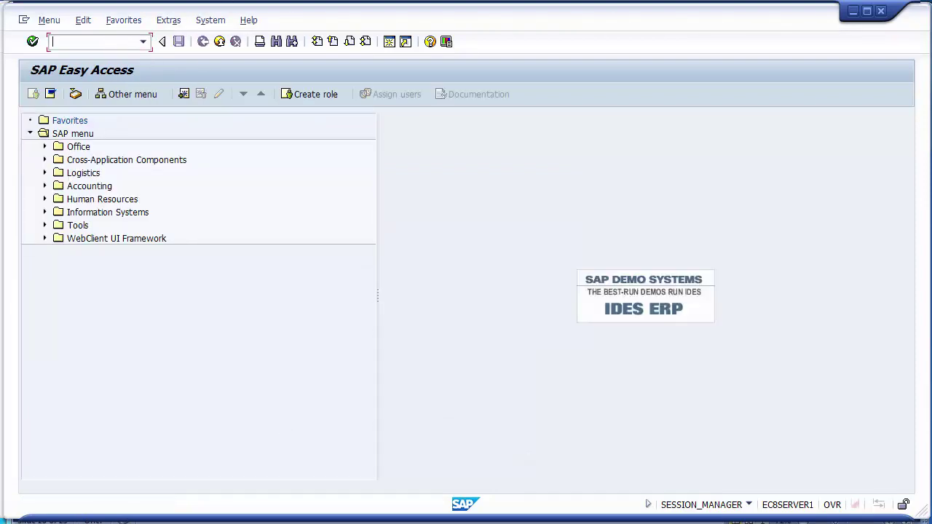
Review the unit-testing slide, return to SAP, and enter transaction code f-58.
{"action": "key", "text": "alt+Tab"}
{"action": "key", "text": "alt+Tab"}
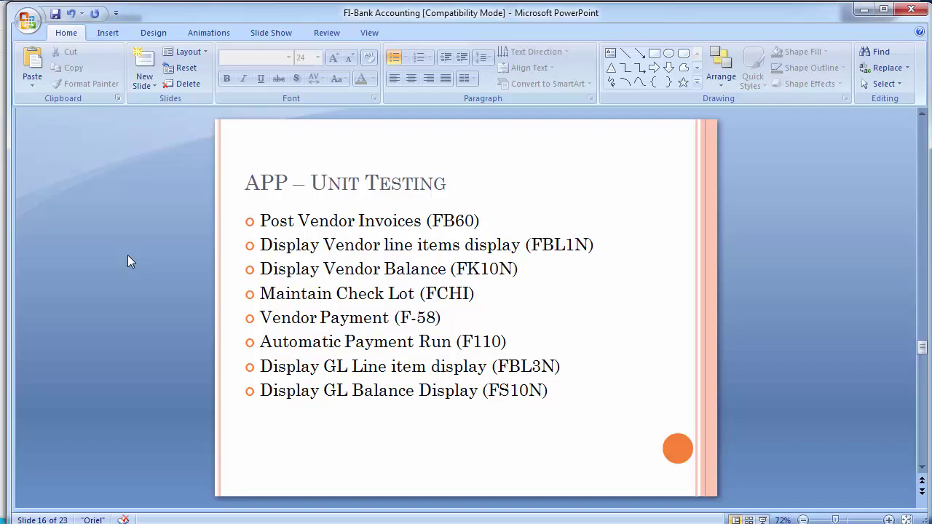
{"action": "key", "text": "alt+Tab"}
{"action": "type", "text": "f-58"}
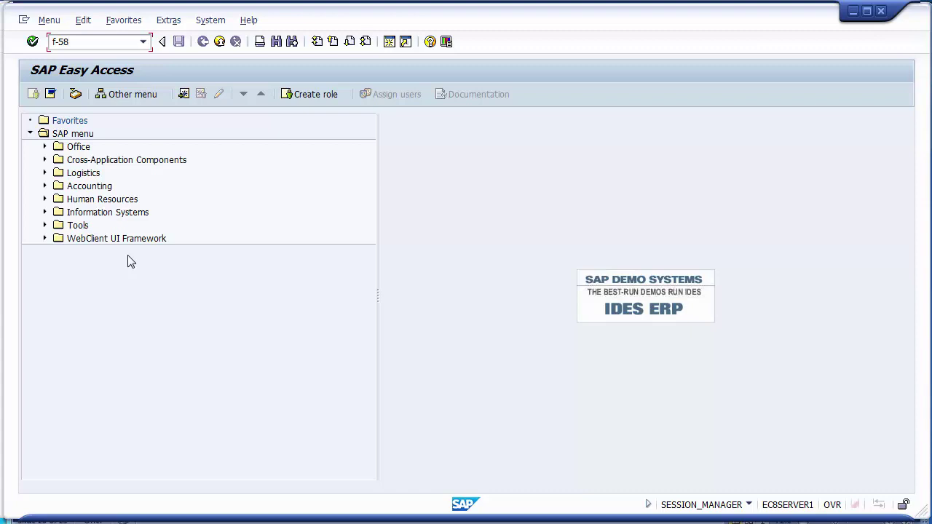
Run F-58 and set house bank CITI with check lot 0001 for company code 1200, method C.
{"action": "key", "text": "Return"}
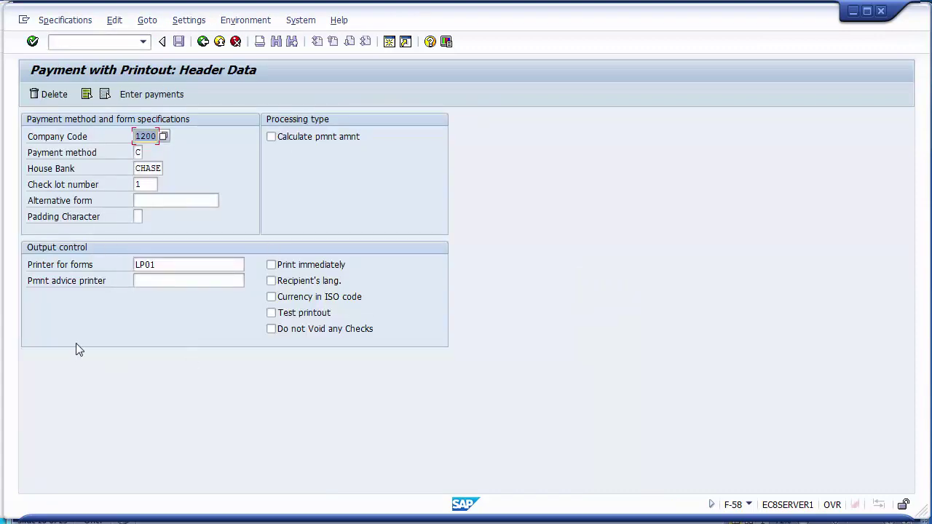
{"action": "left_click", "coordinate": [137, 136]}
{"action": "key", "text": "Tab"}
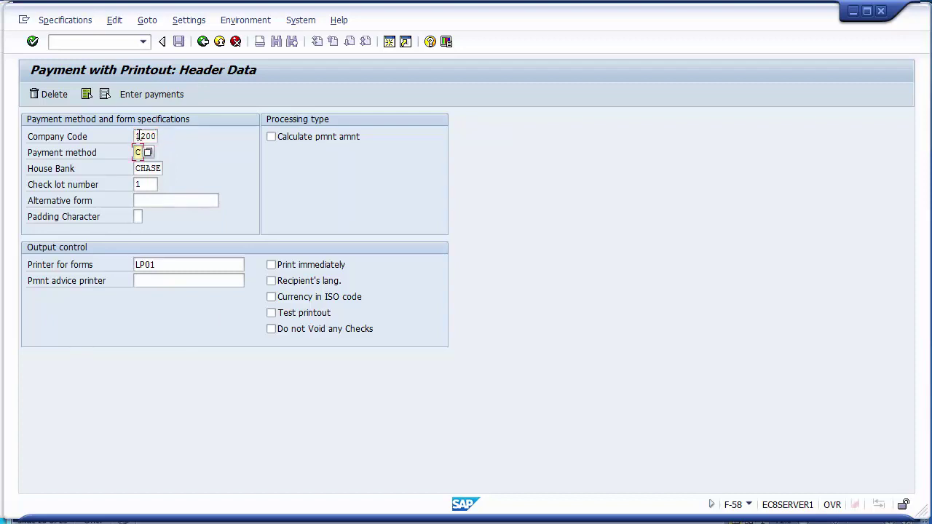
{"action": "key", "text": "Tab"}
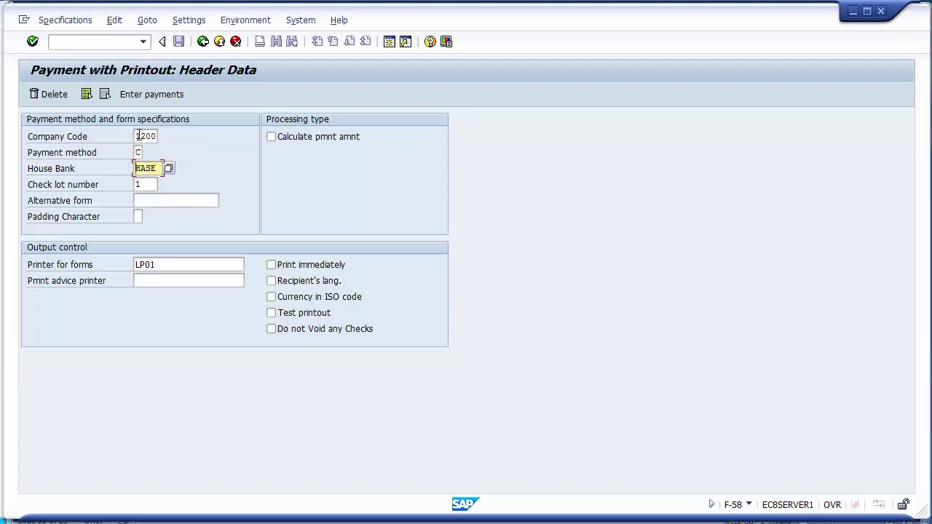
{"action": "key", "text": "Delete"}
{"action": "type", "text": "CITI"}
{"action": "key", "text": "Tab"}
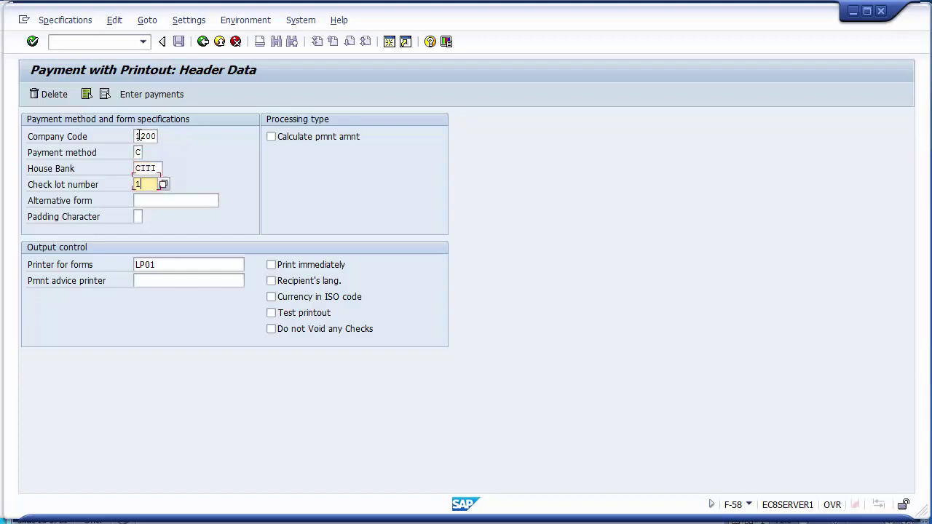
{"action": "key", "text": "Delete"}
{"action": "key", "text": "F4"}
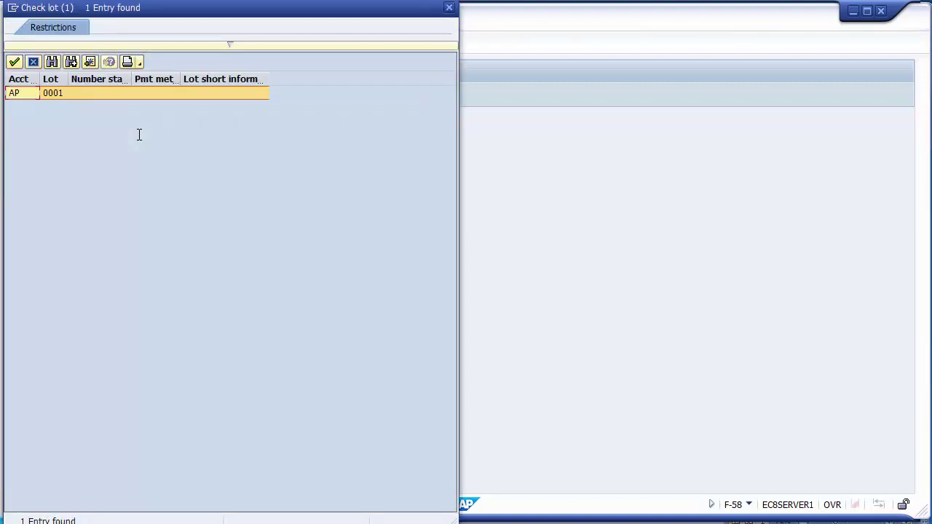
{"action": "double_click", "coordinate": [110, 94]}
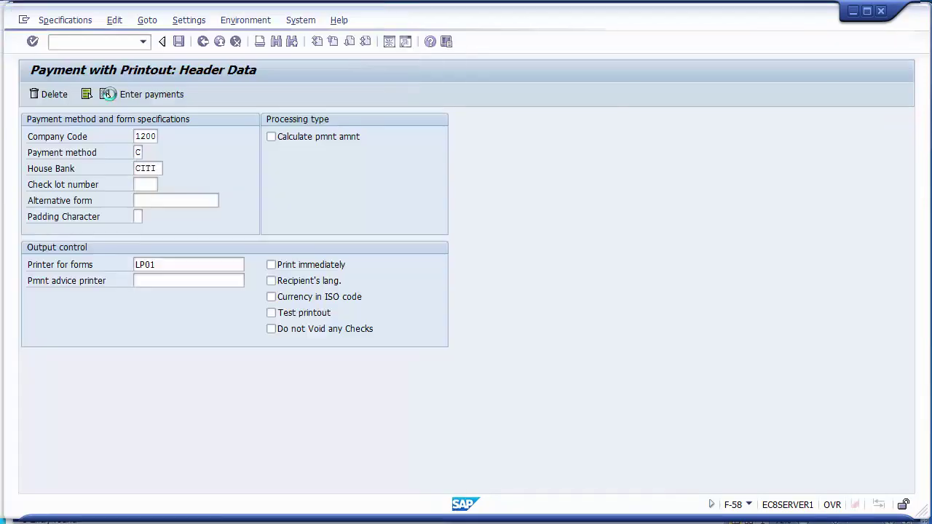
{"action": "left_click", "coordinate": [186, 271]}
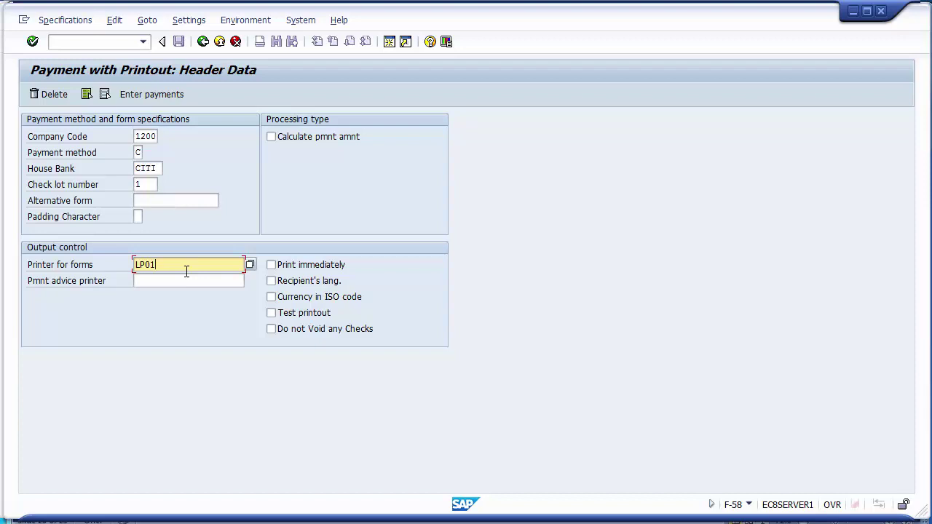
Enter payment amount 40000, value date 15.11.2014 and text 'Final payment'.
{"action": "left_click", "coordinate": [147, 97]}
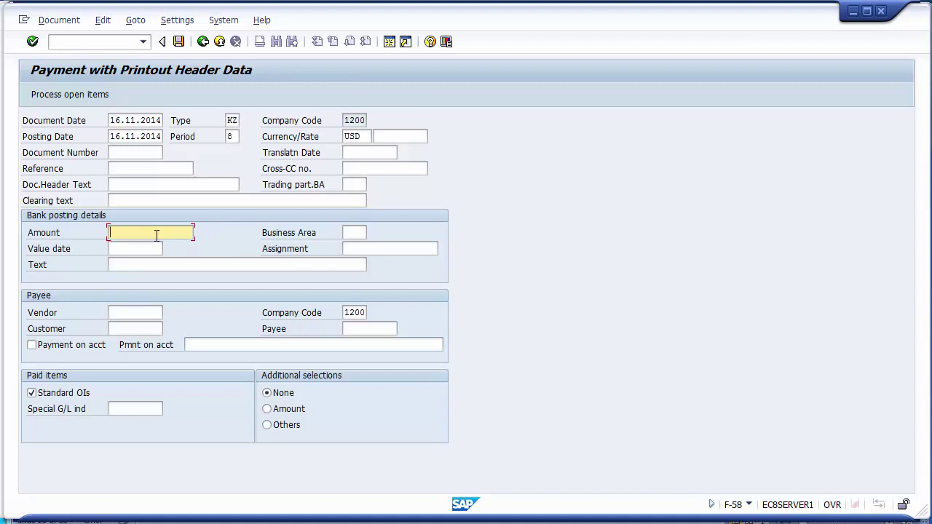
{"action": "type", "text": "40000"}
{"action": "key", "text": "Tab"}
{"action": "key", "text": "Tab"}
{"action": "key", "text": "Down"}
{"action": "key", "text": "Down"}
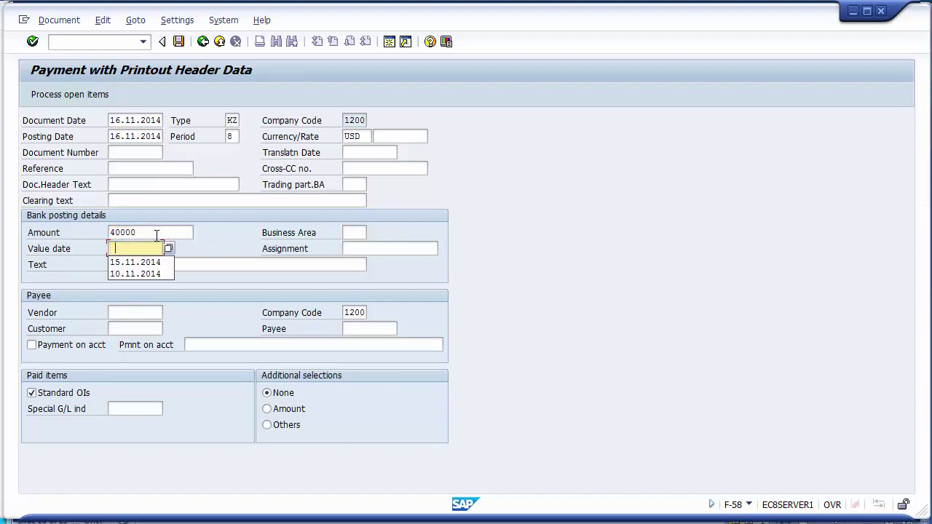
{"action": "key", "text": "Return"}
{"action": "key", "text": "Tab"}
{"action": "key", "text": "Tab"}
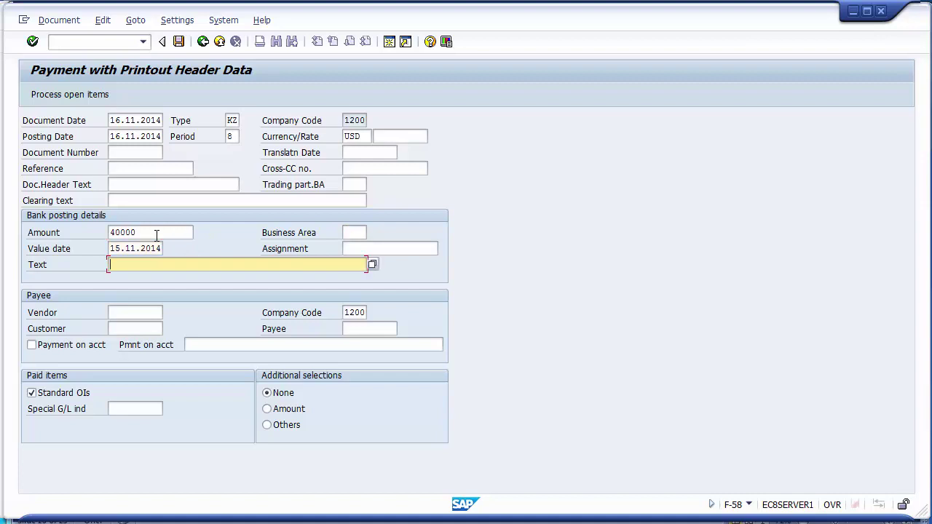
{"action": "key", "text": "Down"}
{"action": "key", "text": "Down"}
{"action": "key", "text": "Return"}
Look up and enter vendor 4000000 for company code 1200 as the payee.
{"action": "key", "text": "Tab"}
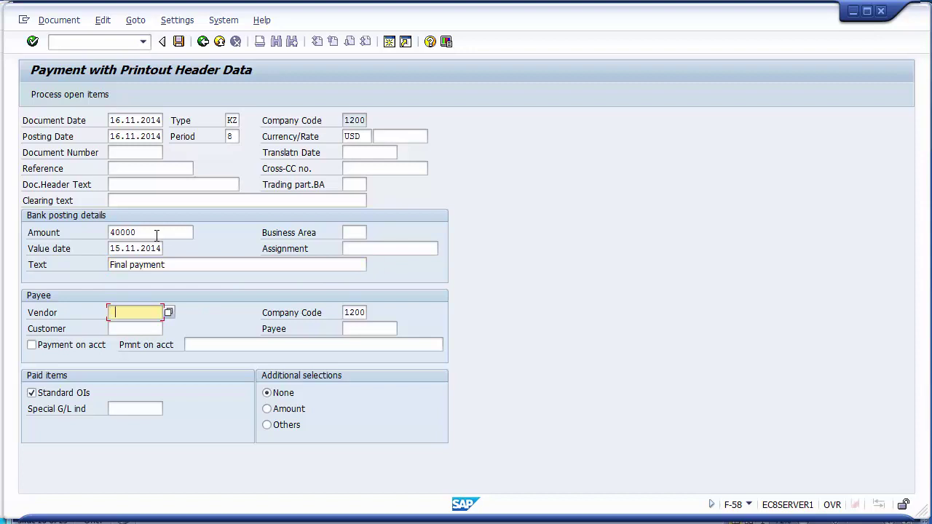
{"action": "key", "text": "Tab"}
{"action": "key", "text": "shift+Tab"}
{"action": "key", "text": "F4"}
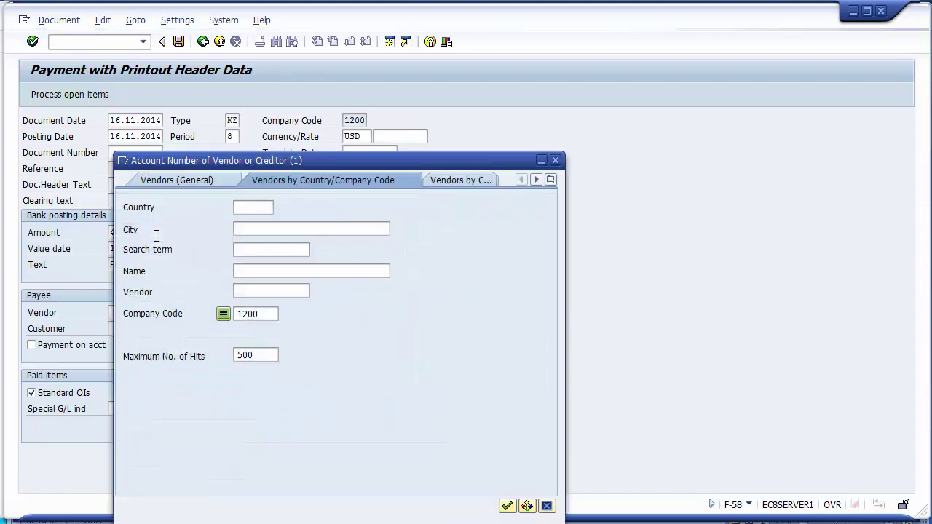
{"action": "left_click", "coordinate": [507, 507]}
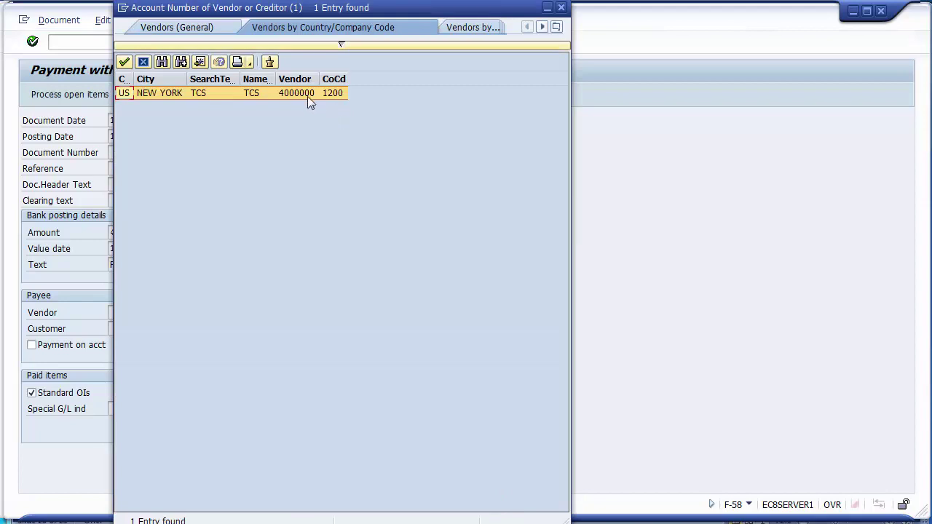
{"action": "double_click", "coordinate": [305, 93]}
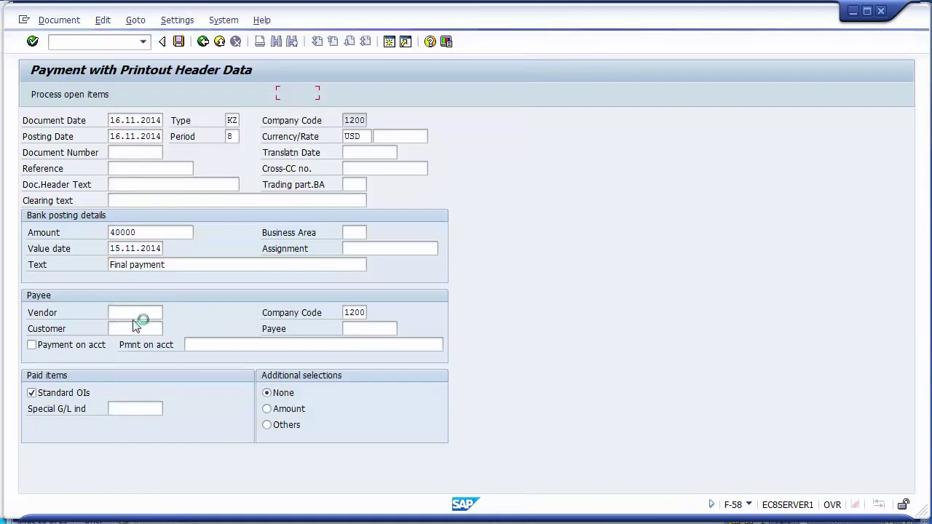
{"action": "left_click", "coordinate": [363, 312]}
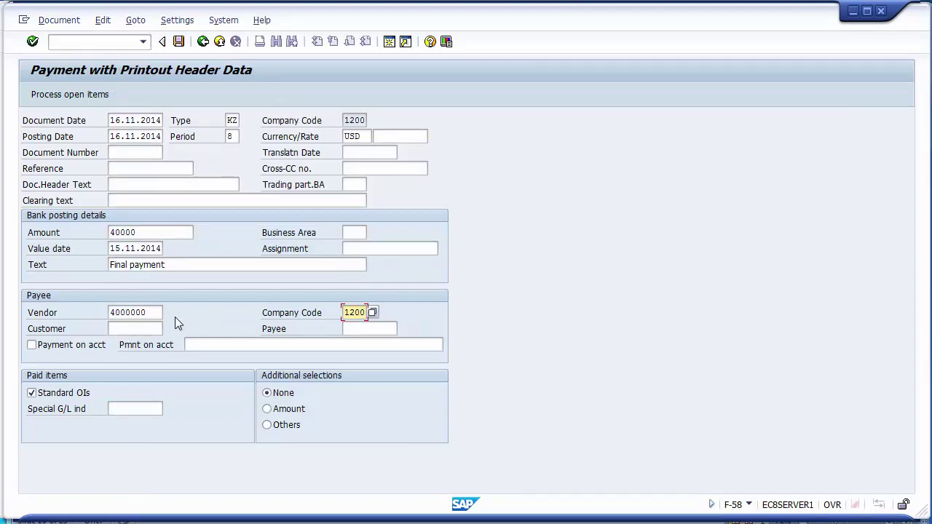
Load the vendor's open items and assign invoice 1900008's 40.000,00, leaving 0,00 unassigned.
{"action": "left_click", "coordinate": [99, 98]}
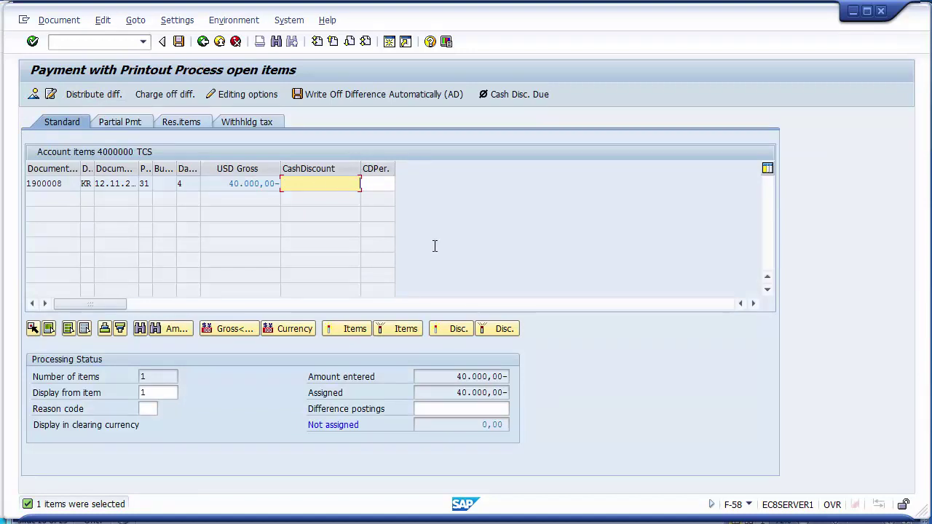
{"action": "left_click_drag", "start_coordinate": [457, 377], "coordinate": [506, 376]}
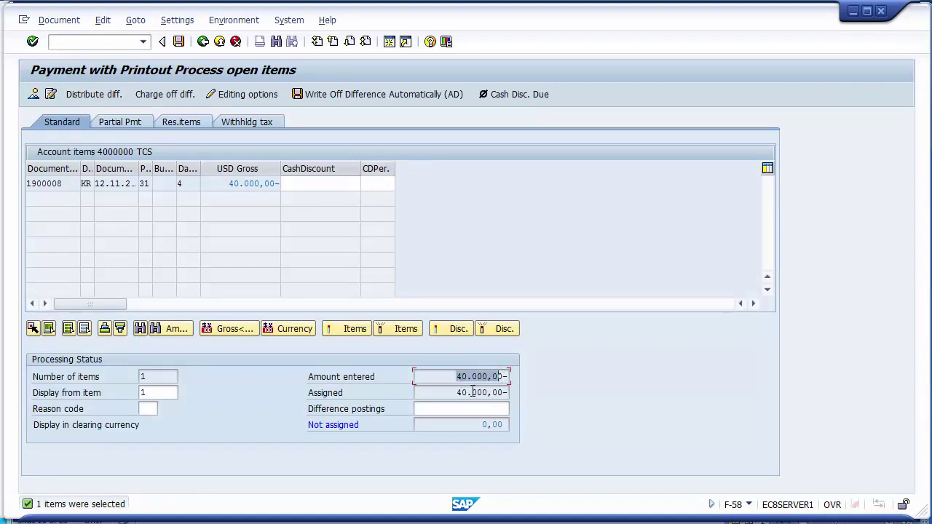
{"action": "left_click_drag", "start_coordinate": [452, 392], "coordinate": [508, 392]}
{"action": "left_click", "coordinate": [499, 424]}
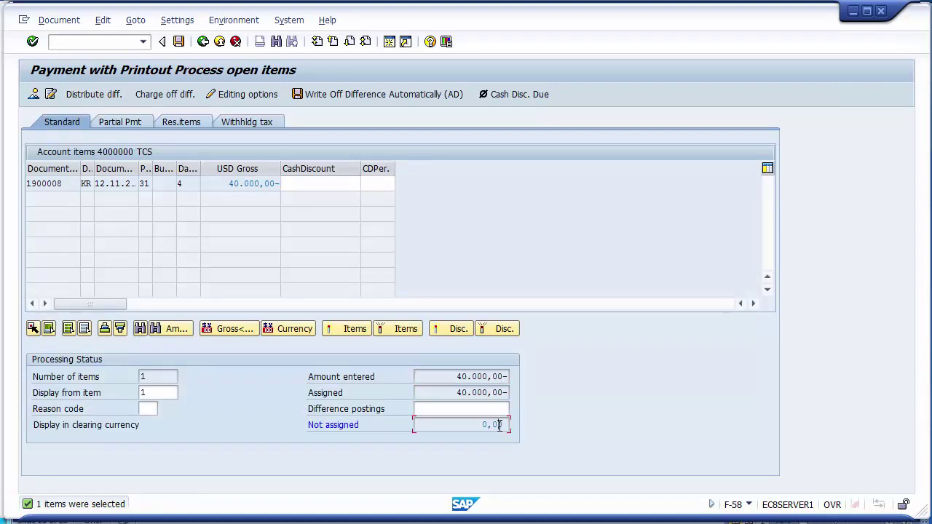
{"action": "double_click", "coordinate": [262, 184]}
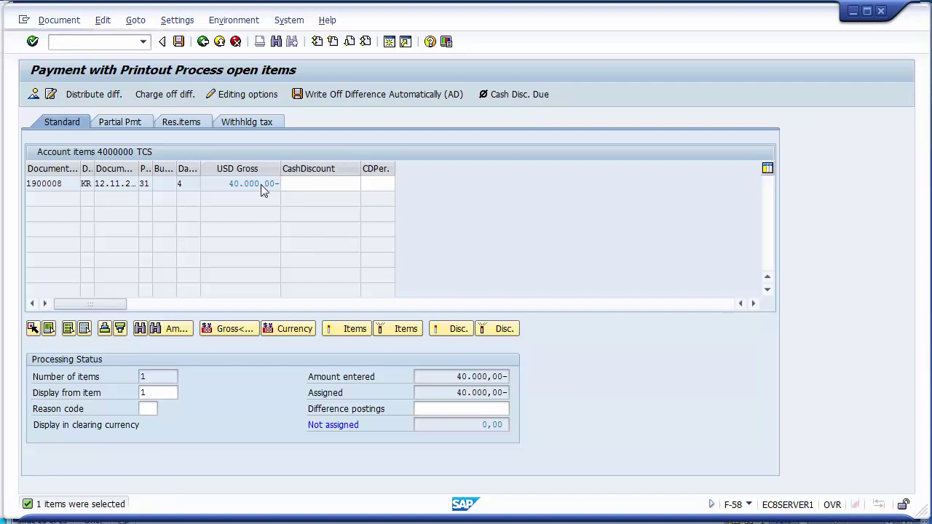
{"action": "left_click_drag", "start_coordinate": [466, 393], "coordinate": [508, 392]}
{"action": "double_click", "coordinate": [250, 183]}
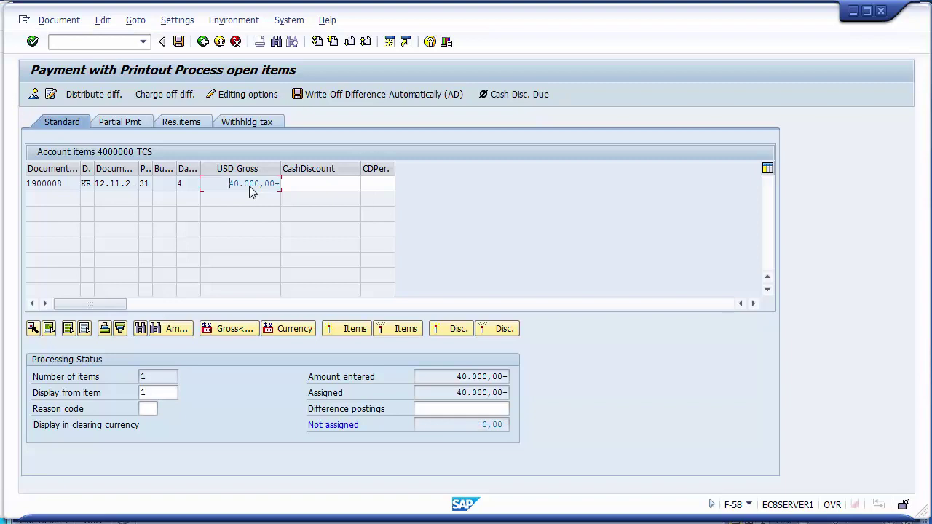
{"action": "left_click", "coordinate": [62, 21]}
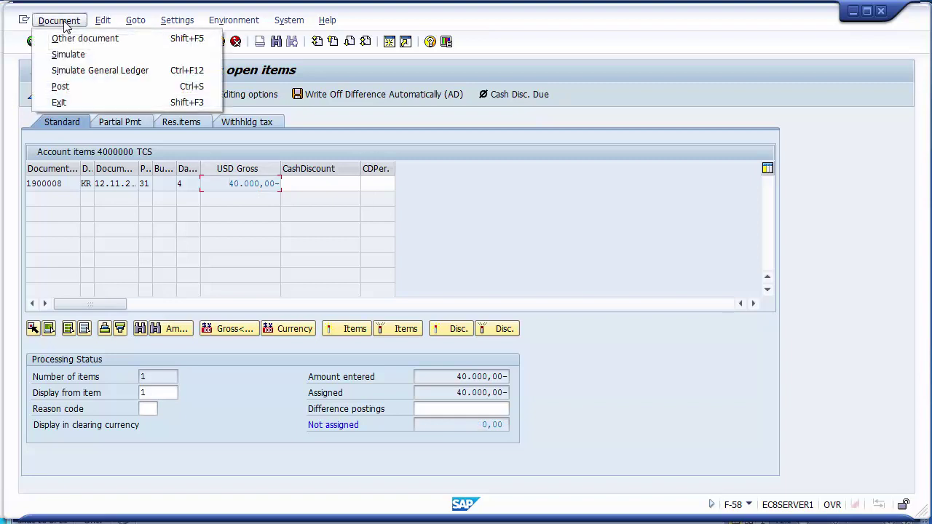
Simulate and post the 40.000,00 check payment, creating document 1500013.
{"action": "left_click", "coordinate": [76, 58]}
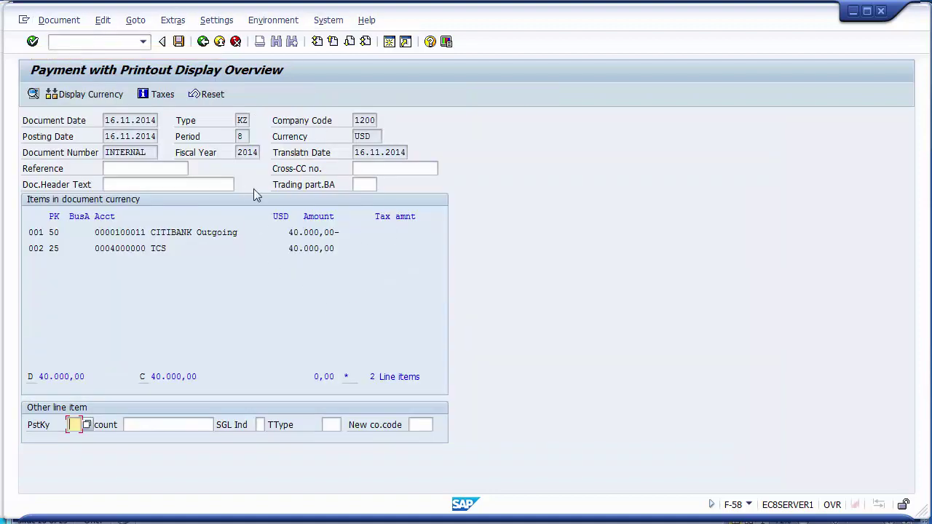
{"action": "left_click", "coordinate": [178, 42]}
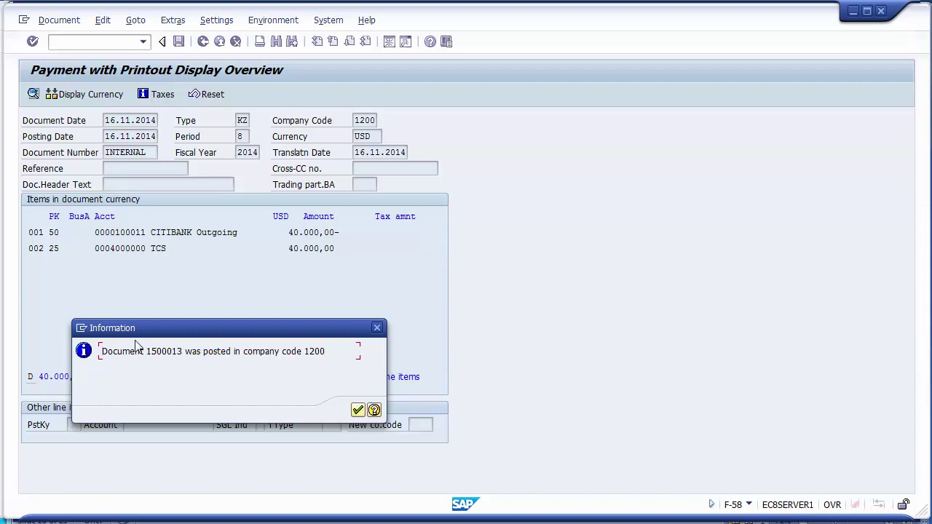
{"action": "left_click_drag", "start_coordinate": [145, 352], "coordinate": [183, 353]}
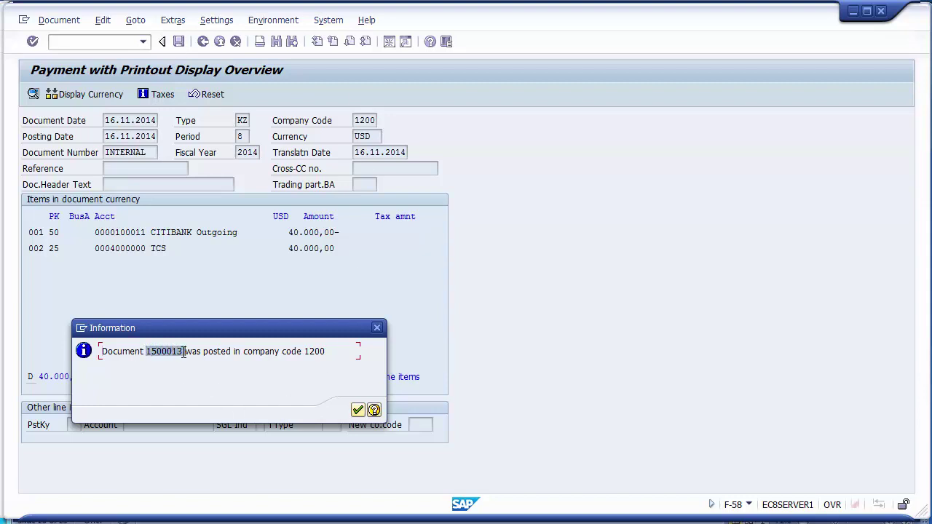
{"action": "left_click", "coordinate": [358, 411]}
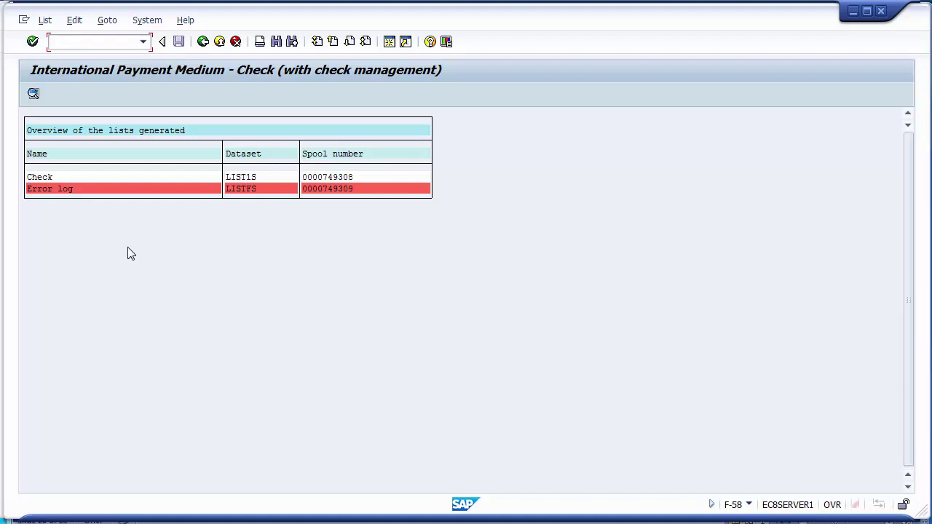
Open spool request 749308 for the printed Check.
{"action": "left_click", "coordinate": [42, 180]}
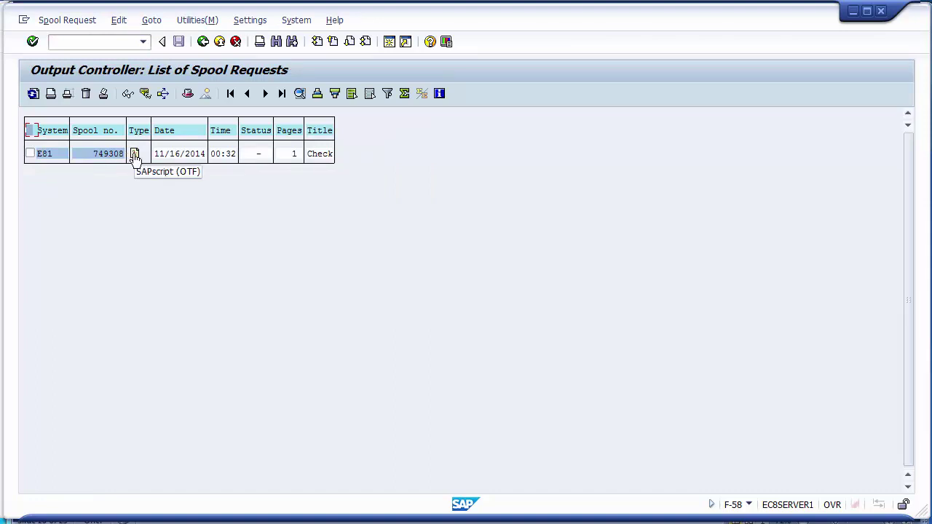
{"action": "left_click", "coordinate": [135, 155]}
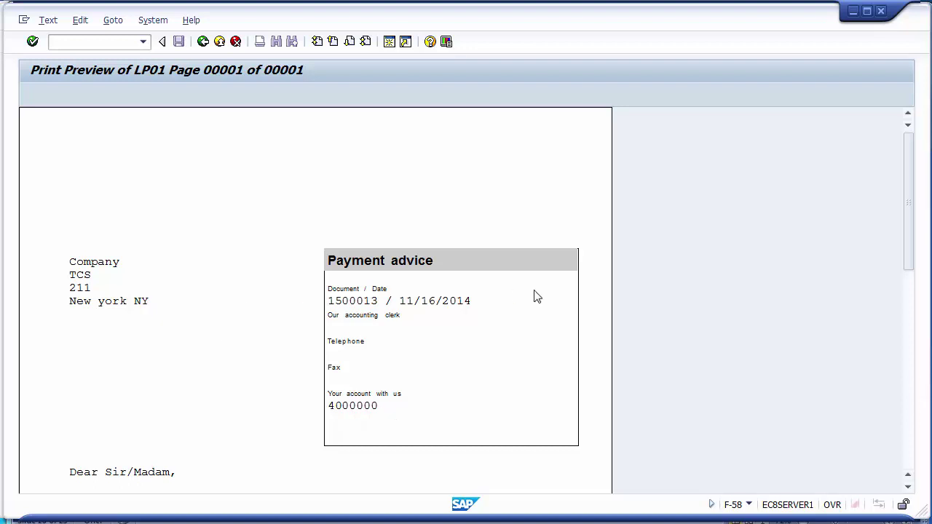
{"action": "left_click_drag", "start_coordinate": [910, 186], "coordinate": [912, 89]}
{"action": "left_click", "coordinate": [203, 47]}
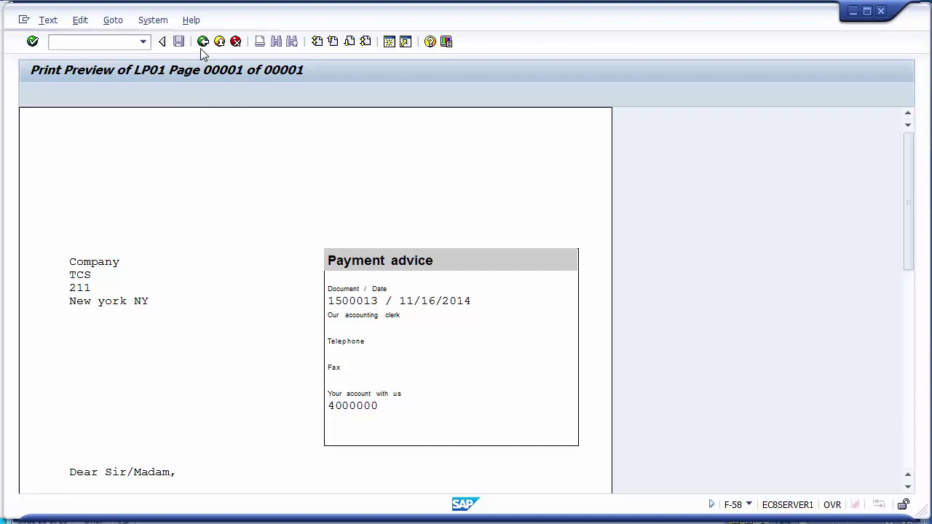
{"action": "left_click", "coordinate": [203, 45]}
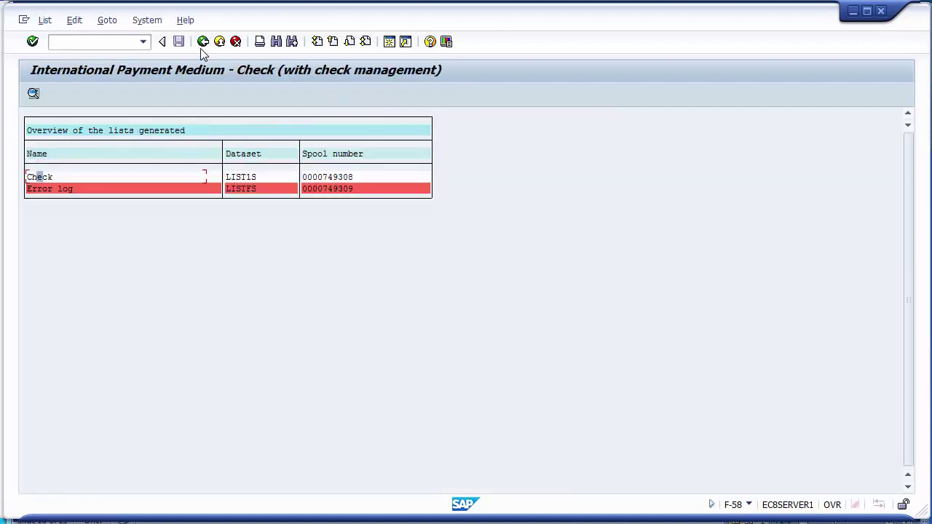
Bring up posted payment document 1500013 in document display.
{"action": "left_click", "coordinate": [203, 42]}
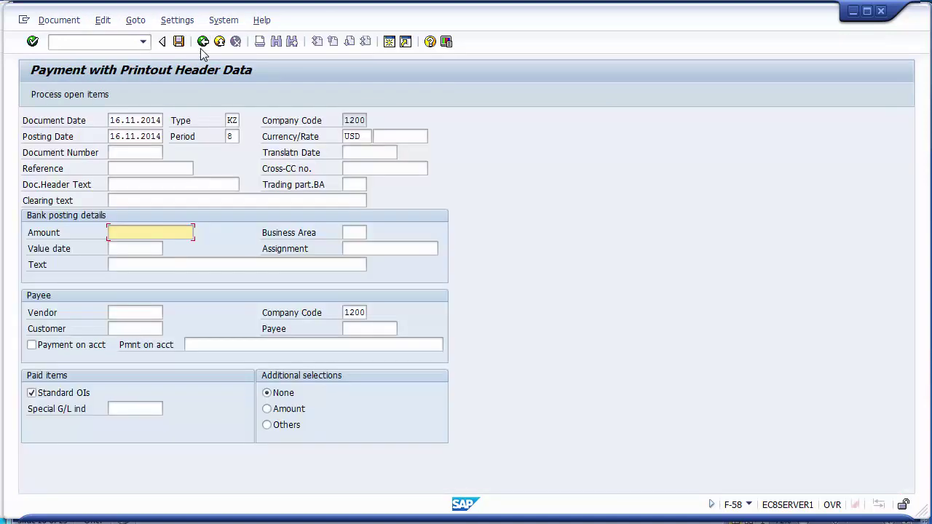
{"action": "left_click", "coordinate": [123, 43]}
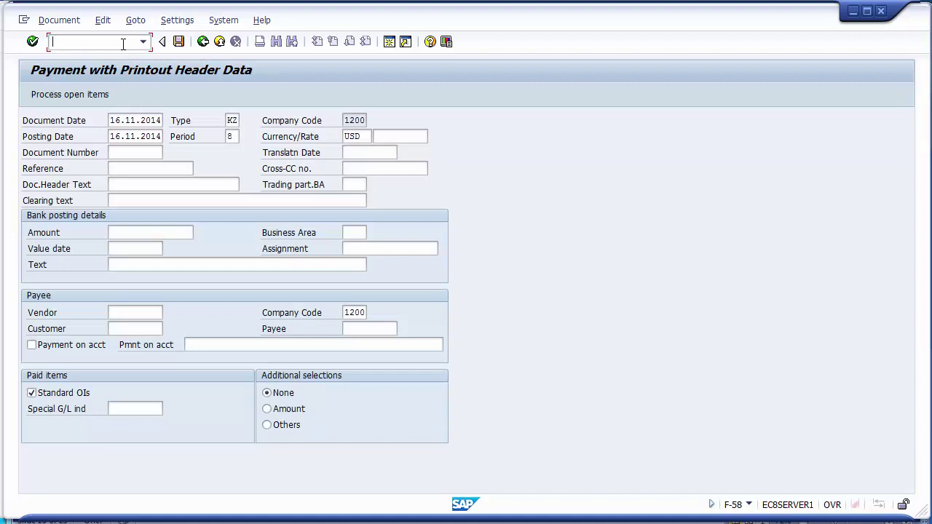
{"action": "left_click", "coordinate": [59, 21]}
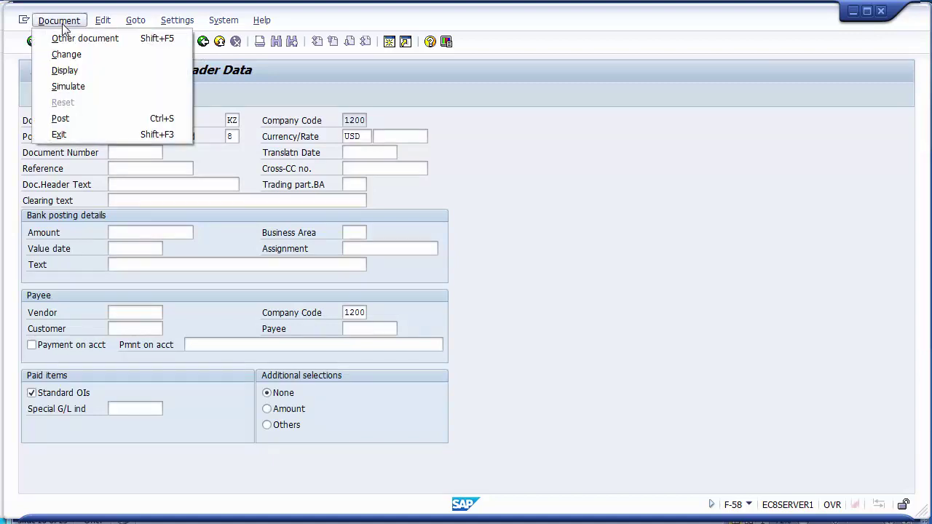
{"action": "left_click", "coordinate": [65, 71]}
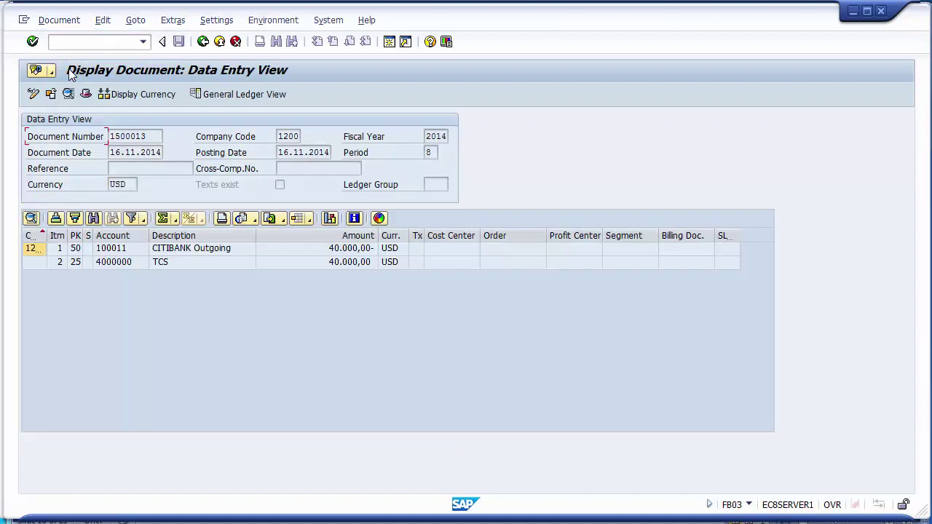
Inspect the CITIBANK Outgoing and TCS vendor line items of 40.000,00 USD.
{"action": "left_click", "coordinate": [305, 251]}
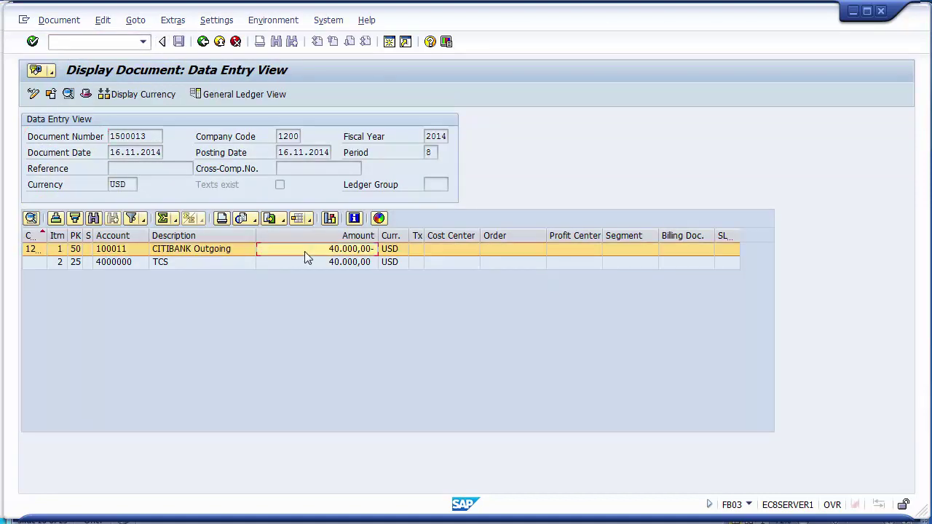
{"action": "left_click", "coordinate": [307, 263]}
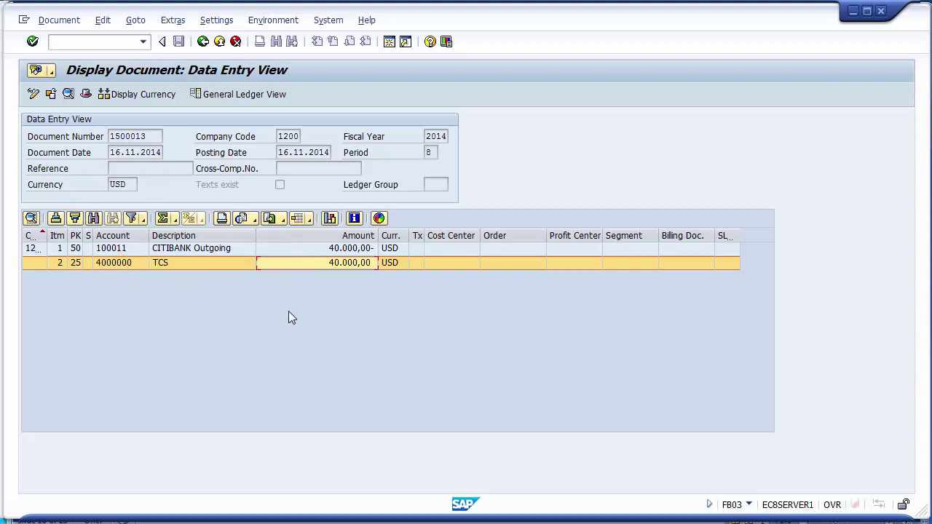
{"action": "left_click", "coordinate": [267, 21]}
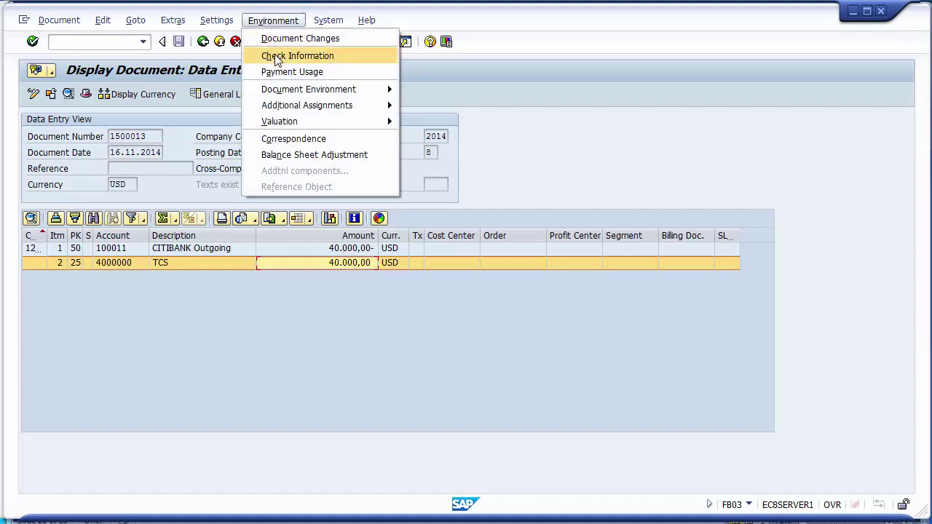
{"action": "left_click", "coordinate": [311, 59]}
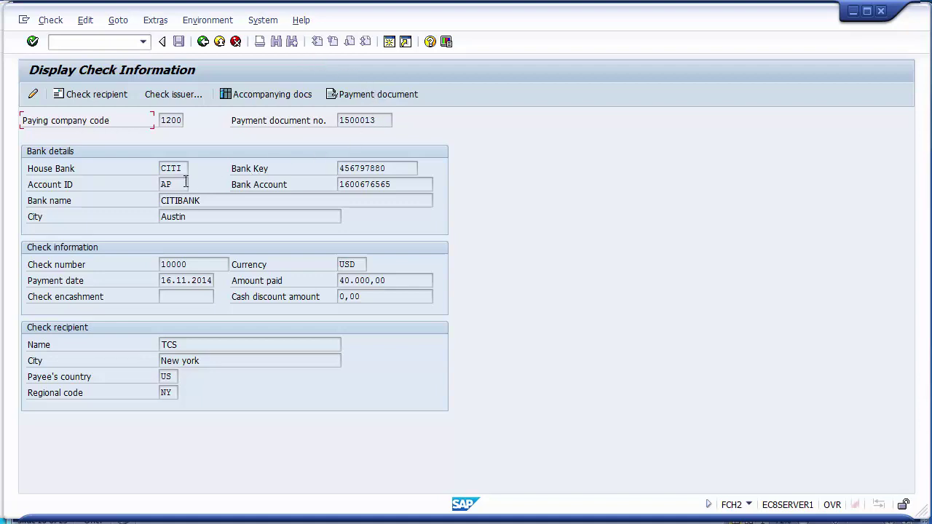
{"action": "left_click_drag", "start_coordinate": [185, 168], "coordinate": [160, 168]}
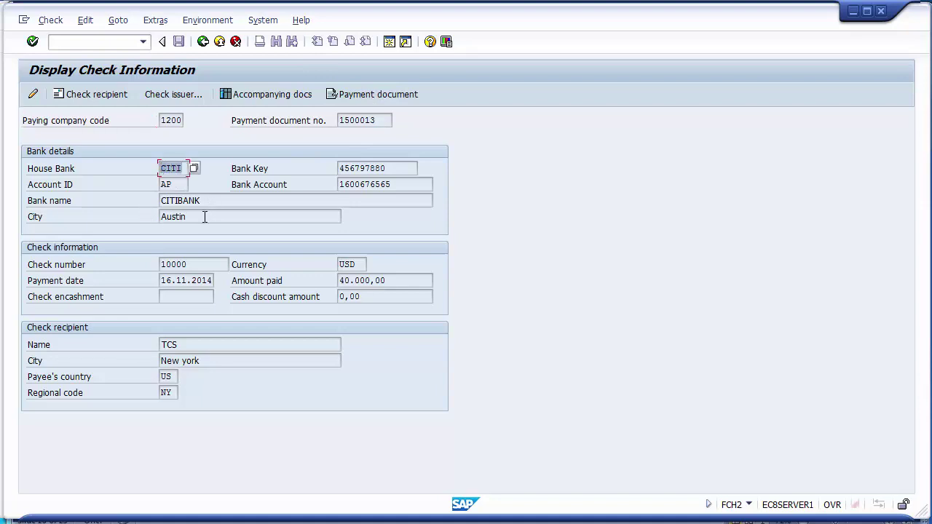
{"action": "left_click_drag", "start_coordinate": [204, 216], "coordinate": [157, 216]}
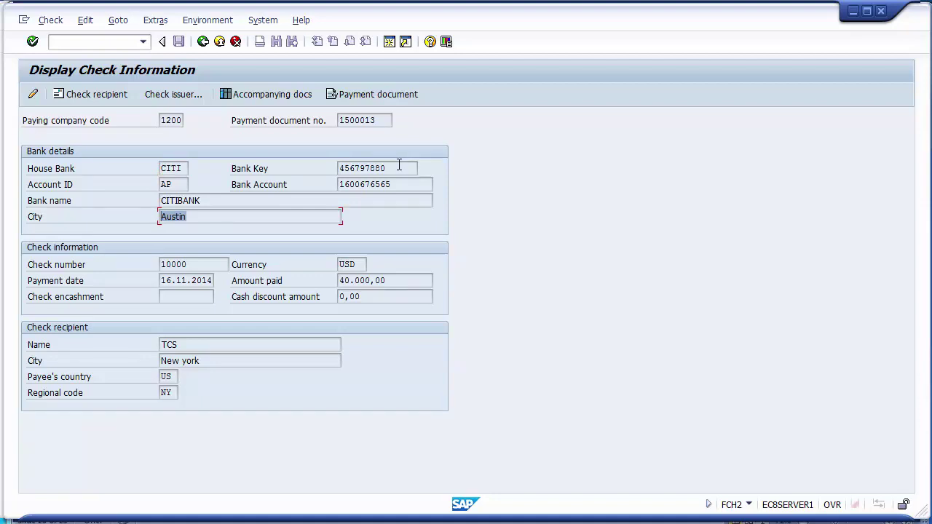
{"action": "left_click_drag", "start_coordinate": [400, 169], "coordinate": [339, 168]}
{"action": "left_click_drag", "start_coordinate": [394, 184], "coordinate": [326, 183]}
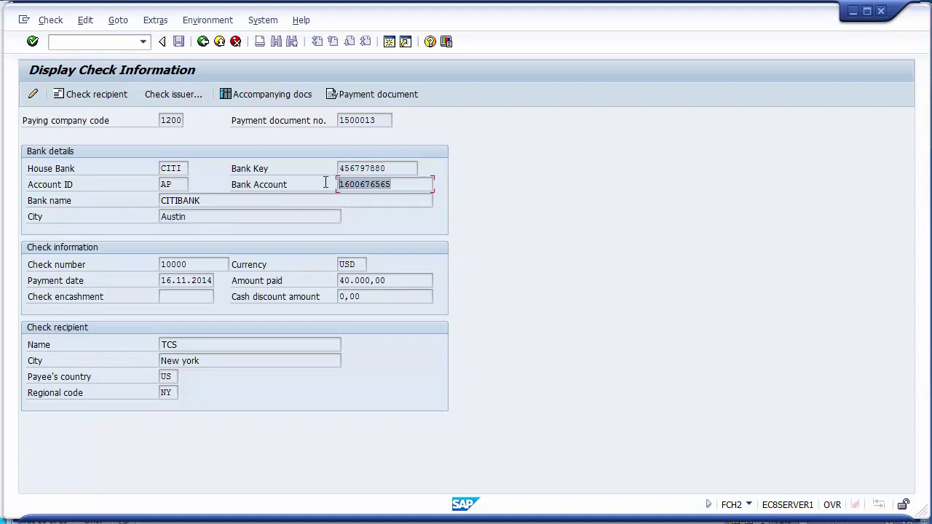
{"action": "left_click_drag", "start_coordinate": [220, 264], "coordinate": [143, 273]}
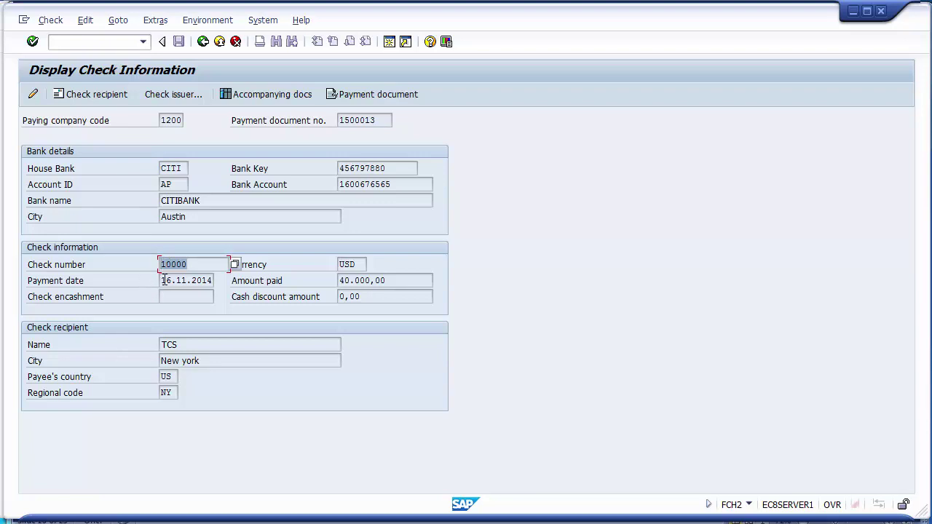
{"action": "left_click_drag", "start_coordinate": [165, 280], "coordinate": [215, 280]}
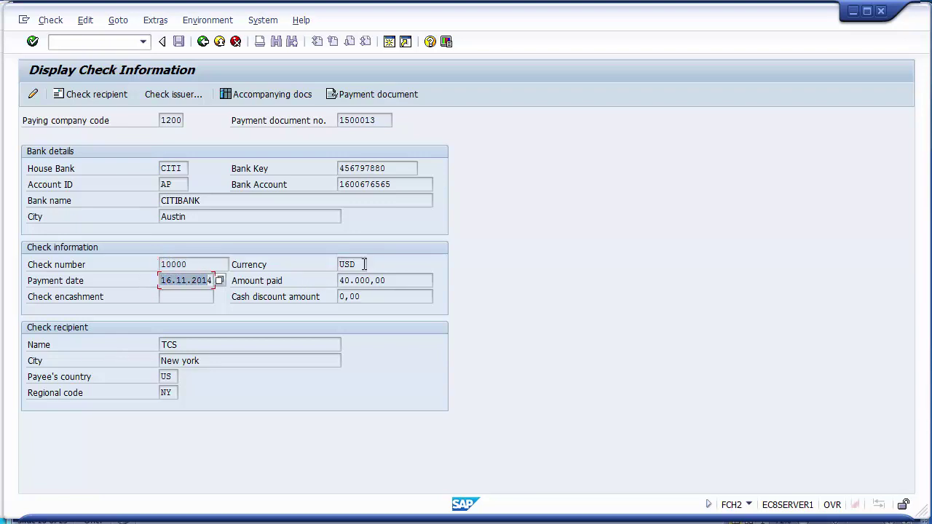
{"action": "left_click_drag", "start_coordinate": [400, 281], "coordinate": [339, 281]}
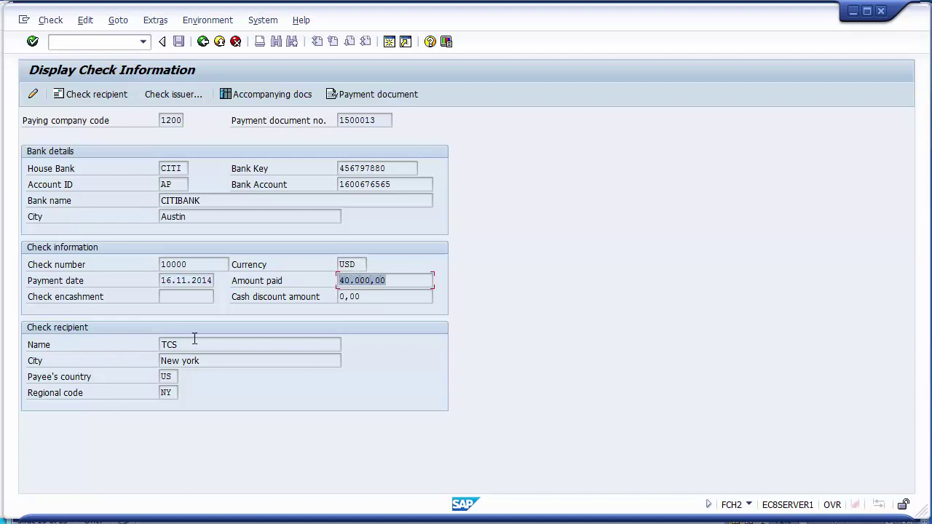
{"action": "left_click_drag", "start_coordinate": [202, 344], "coordinate": [153, 343]}
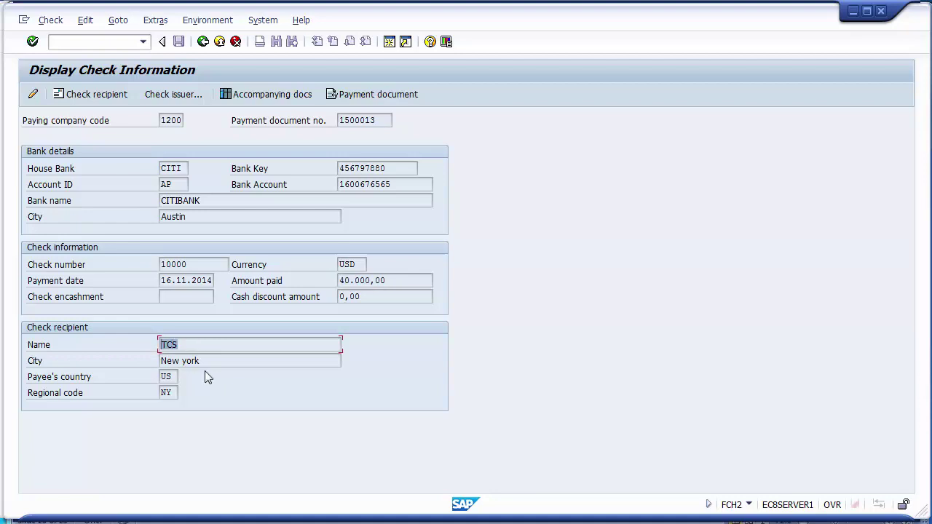
{"action": "left_click_drag", "start_coordinate": [205, 362], "coordinate": [151, 394]}
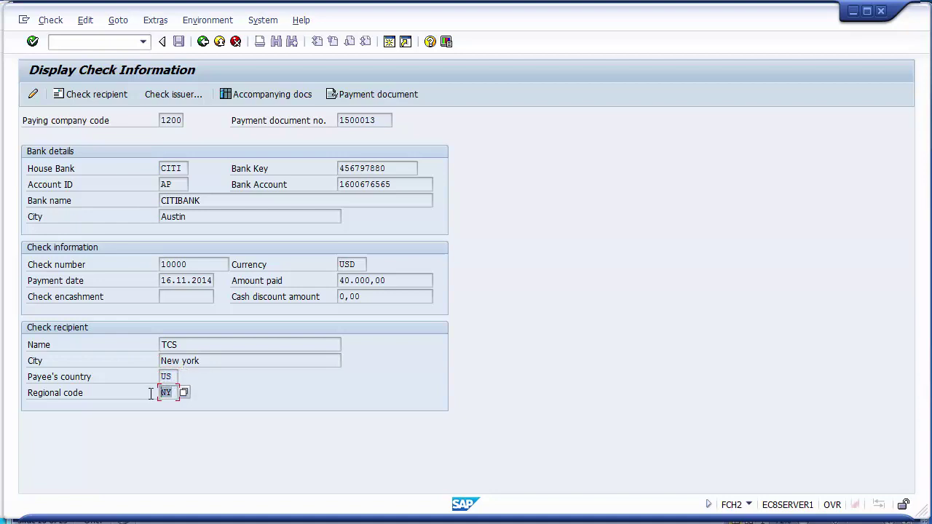
{"action": "left_click", "coordinate": [203, 44]}
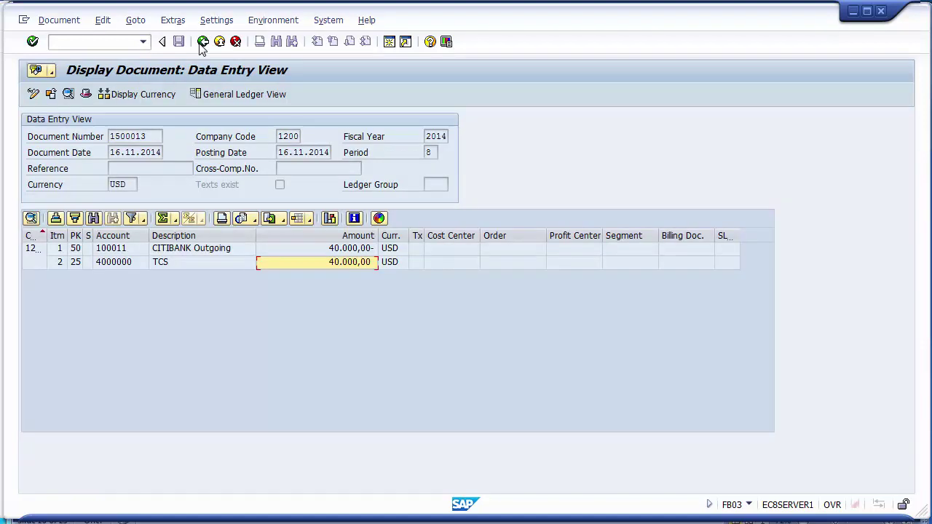
Go back to the F-58 header for company code 1200, method C, house bank CITI.
{"action": "left_click", "coordinate": [204, 43]}
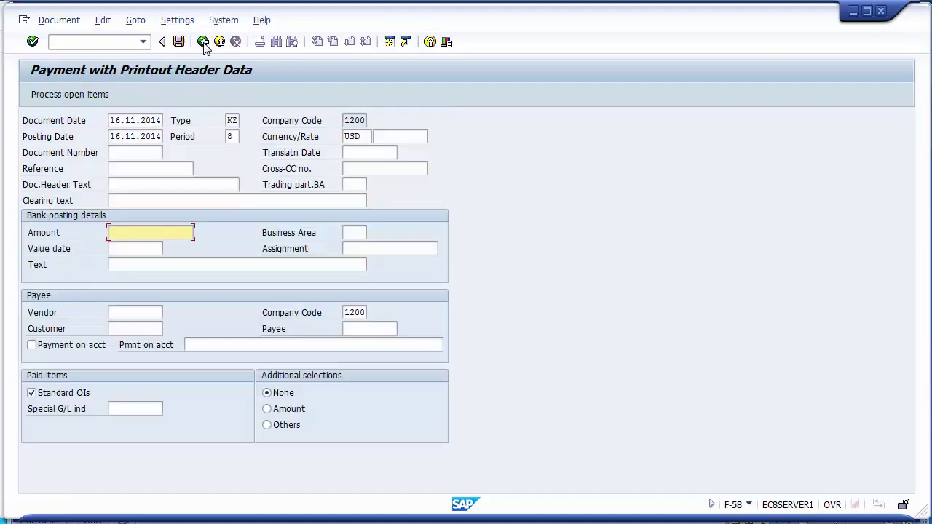
{"action": "left_click", "coordinate": [203, 43]}
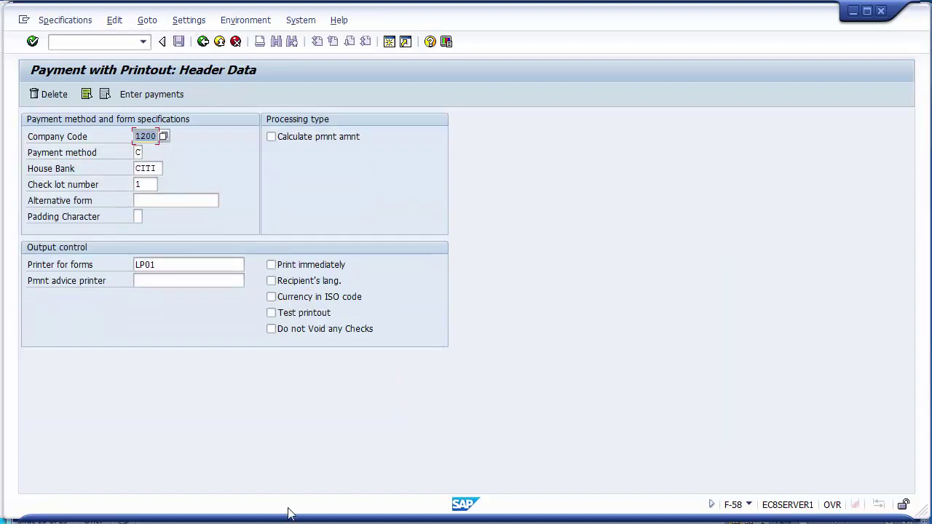
{"action": "key", "text": "alt+Tab"}
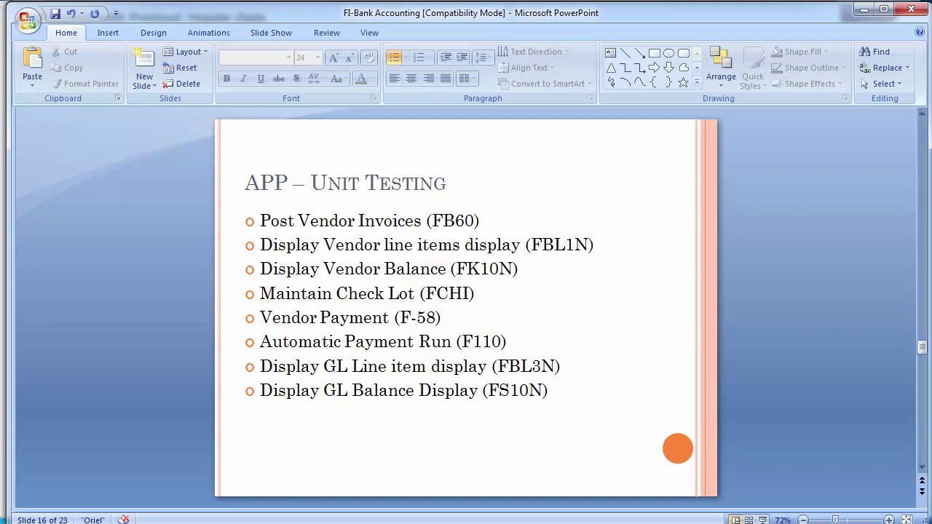
{"action": "mouse_move", "coordinate": [311, 518]}
{"action": "left_click", "coordinate": [228, 477]}
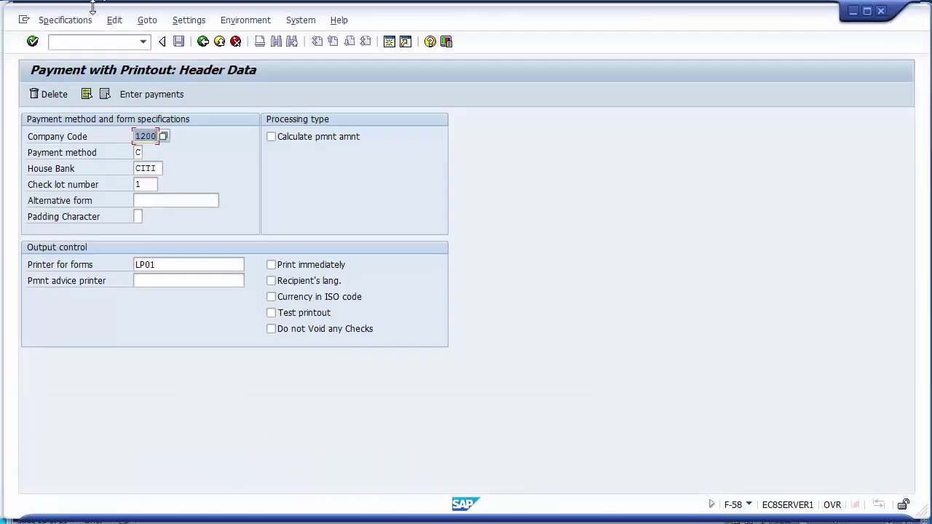
Run FBL3N for G/L account 100011, company code 1200, showing document 1500013 at 40.000,00- USD.
{"action": "type", "text": "/nfbl"}
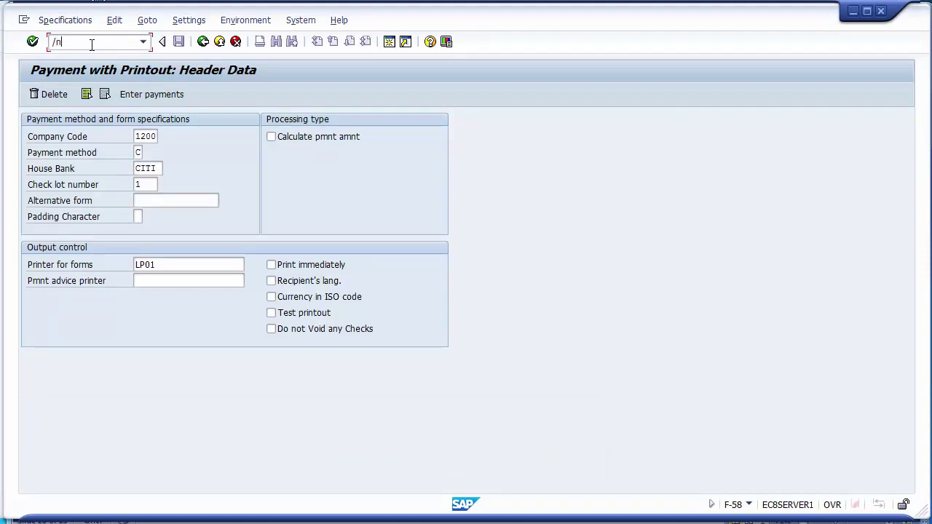
{"action": "type", "text": "3n"}
{"action": "key", "text": "Return"}
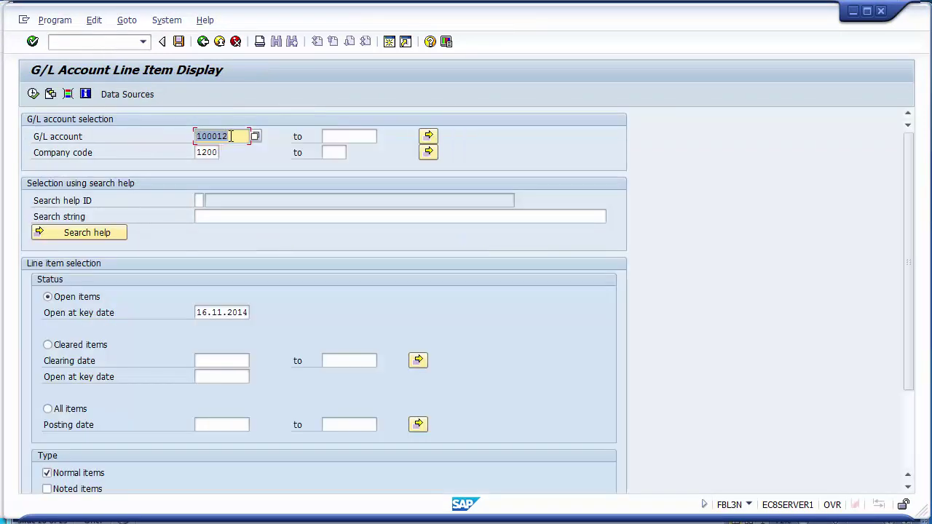
{"action": "left_click", "coordinate": [230, 136]}
{"action": "key", "text": "BackSpace"}
{"action": "type", "text": "1"}
{"action": "left_click", "coordinate": [33, 94]}
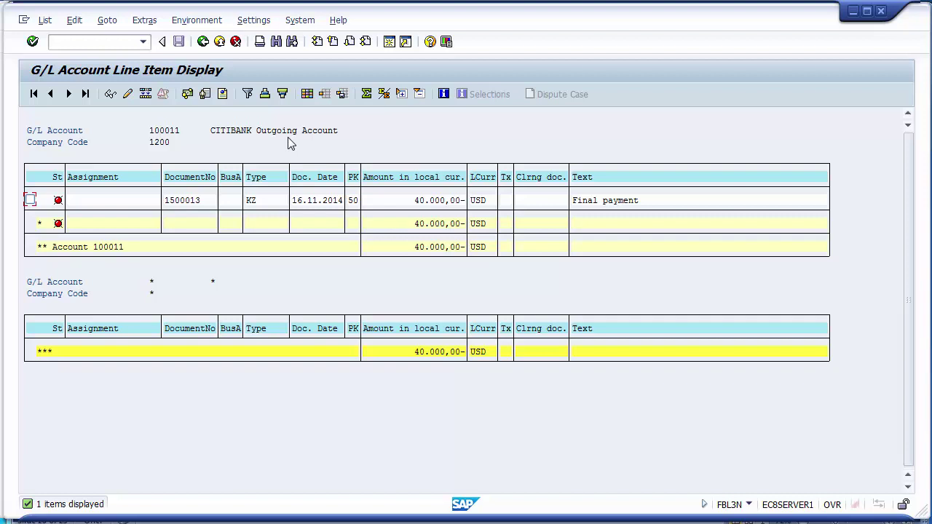
{"action": "left_click", "coordinate": [203, 41]}
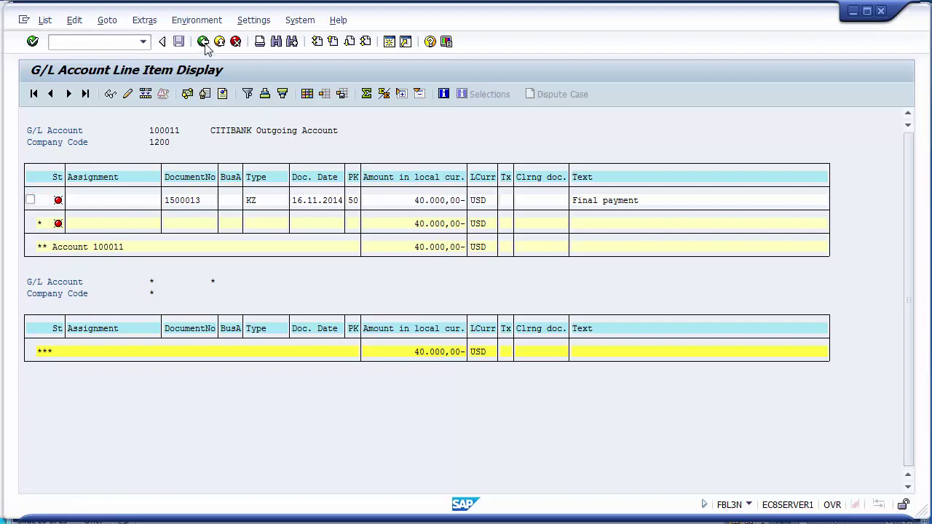